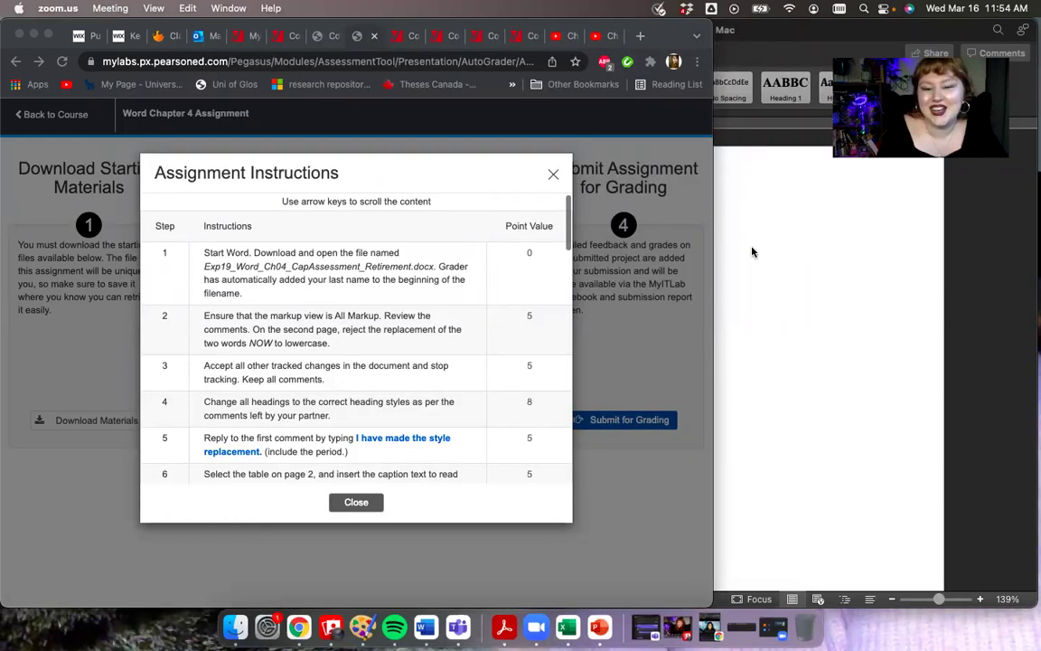
# Step: Narrow the browser window showing the assignment instructions and switch to the retirement plans document in Word, keeping the instructions partly visible behind it
pyautogui.moveTo(711, 256); pyautogui.dragTo(523, 285)
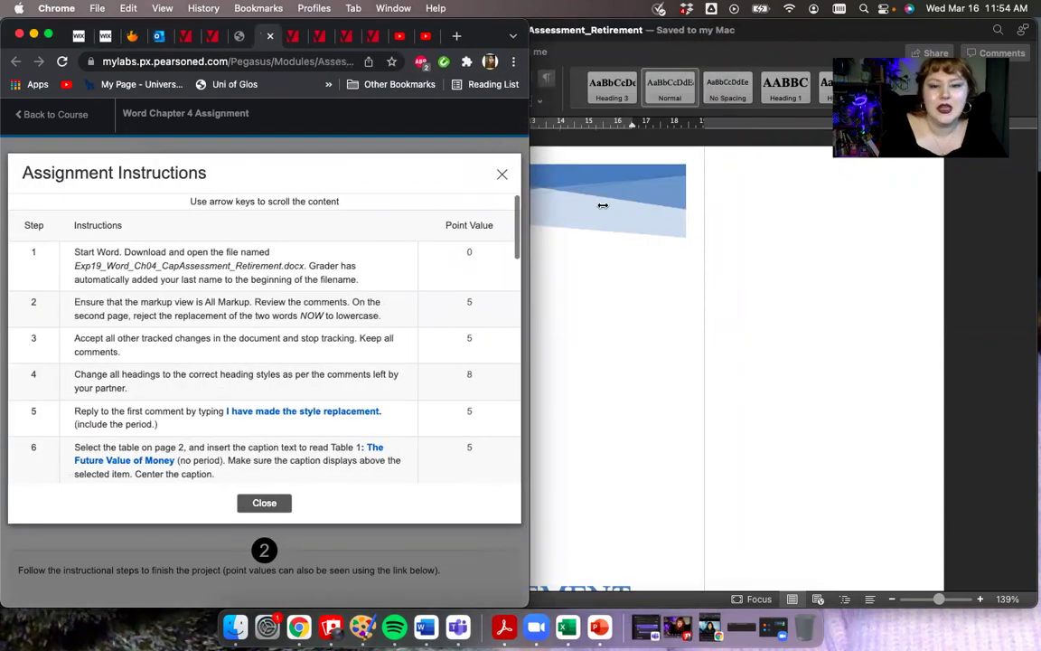
pyautogui.click(761, 35)
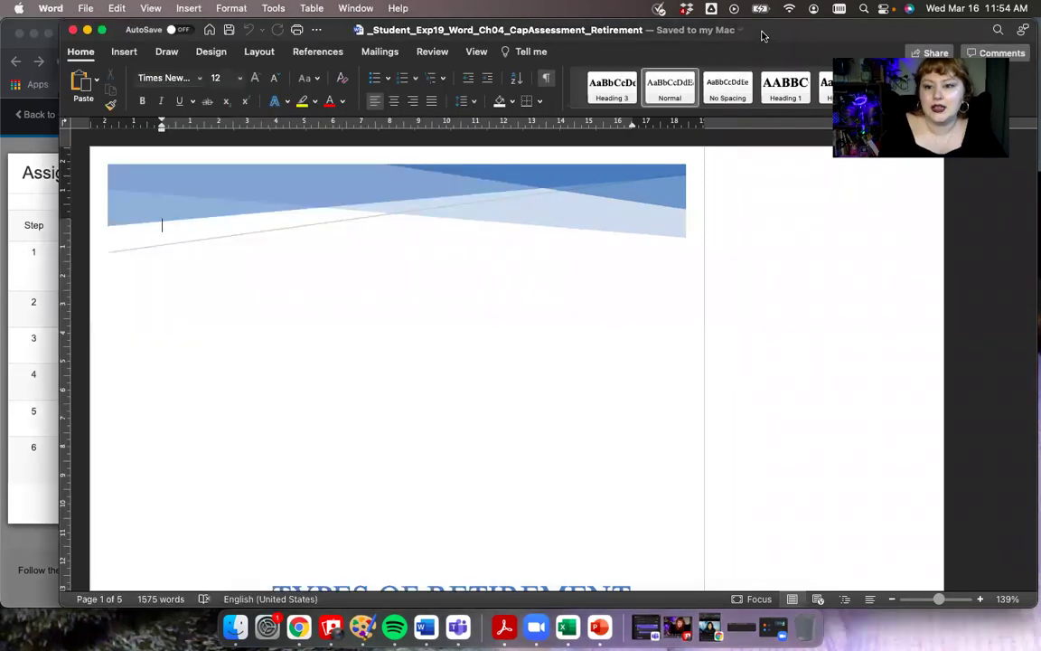
pyautogui.moveTo(762, 35); pyautogui.dragTo(760, 65)
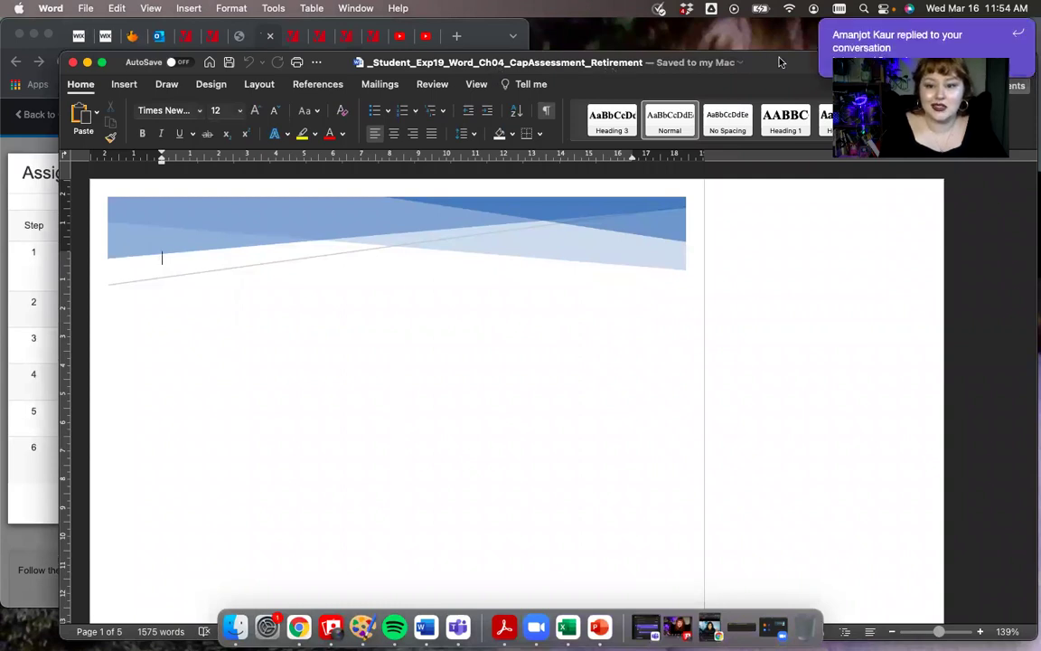
pyautogui.moveTo(781, 63); pyautogui.dragTo(775, 31)
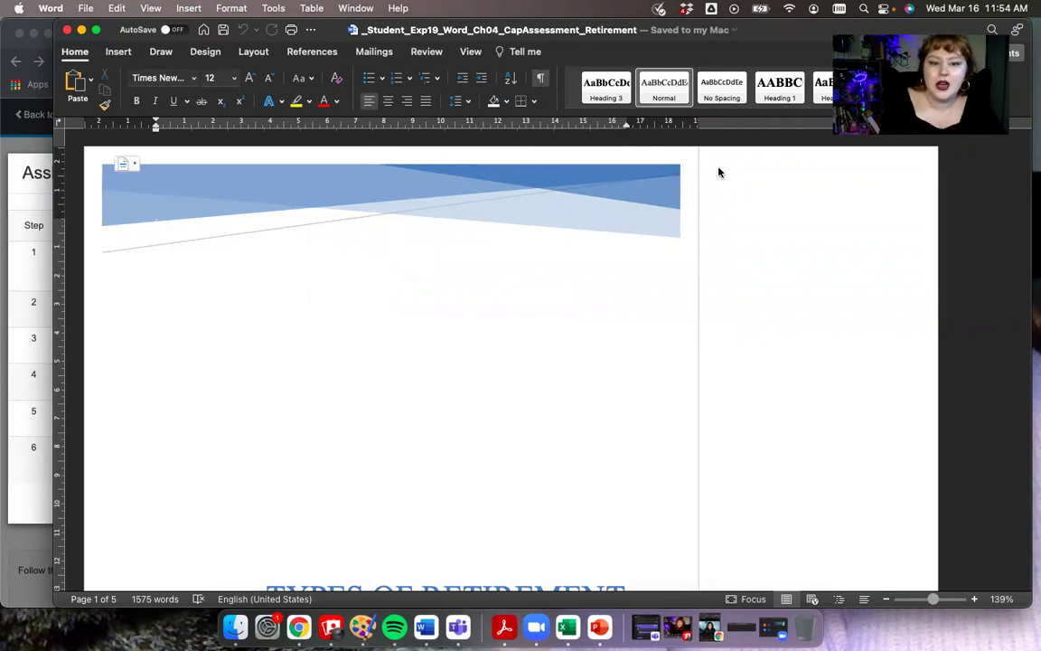
# Step: Check the document's markup view in the review tools and read the assignment instructions on rejecting and accepting tracked changes
pyautogui.click(470, 52)
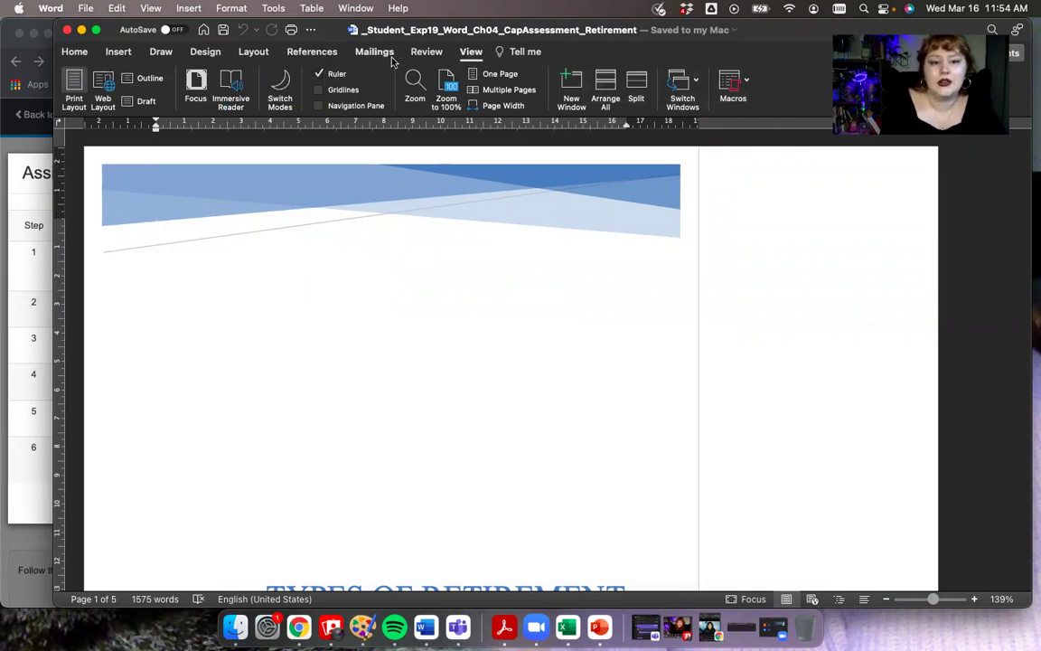
pyautogui.click(424, 53)
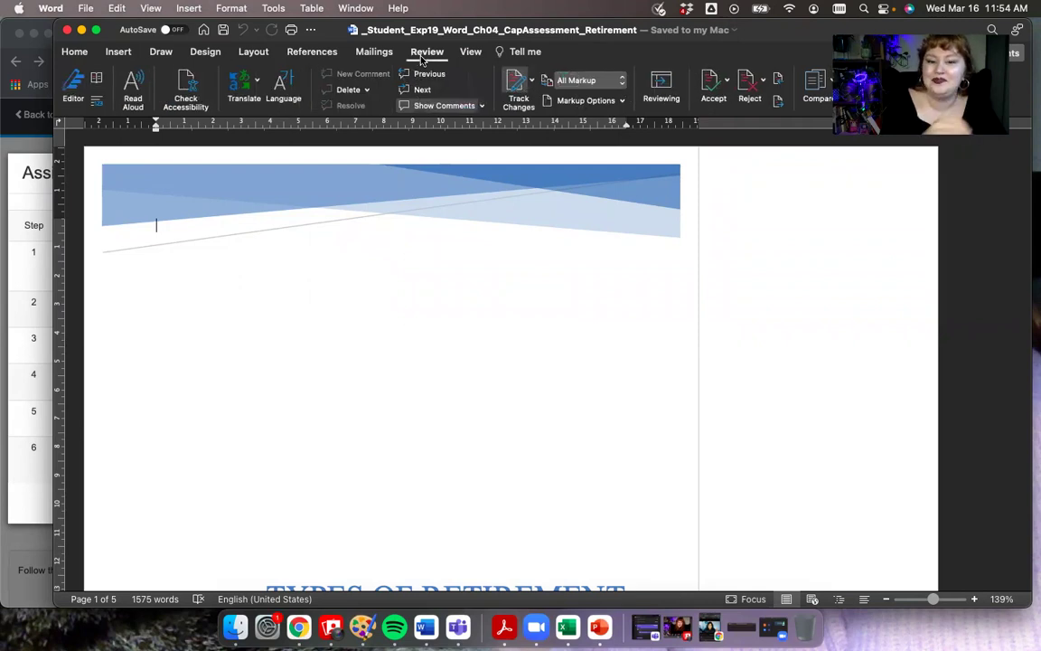
pyautogui.click(517, 87)
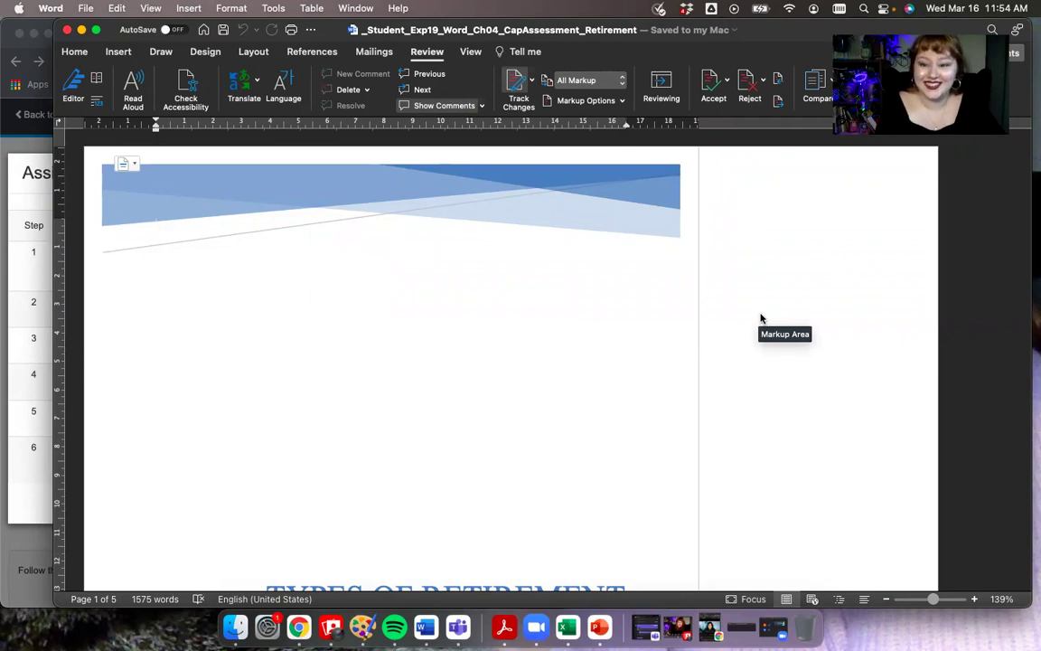
pyautogui.scroll(-5, 453, 341)
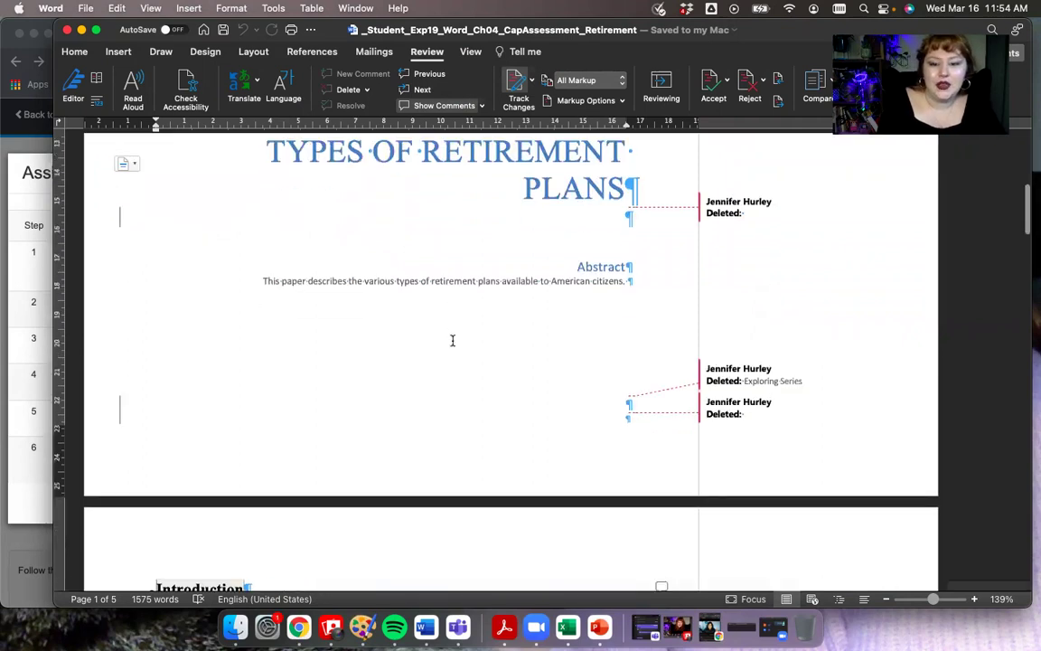
pyautogui.scroll(5, 453, 341)
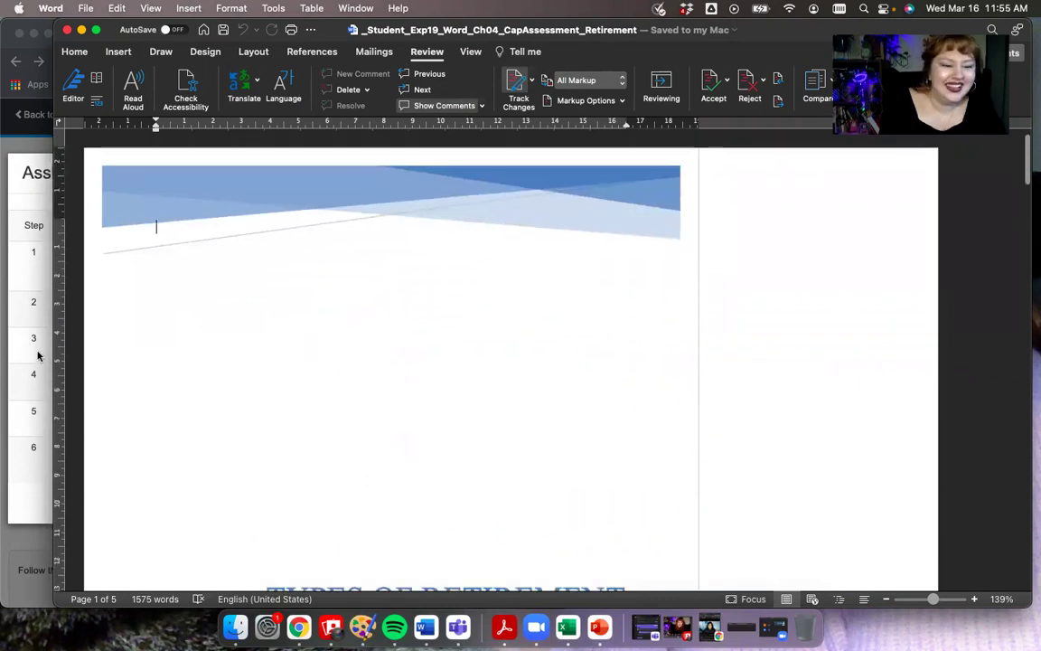
pyautogui.click(35, 353)
pyautogui.scroll(-3, 325, 291)
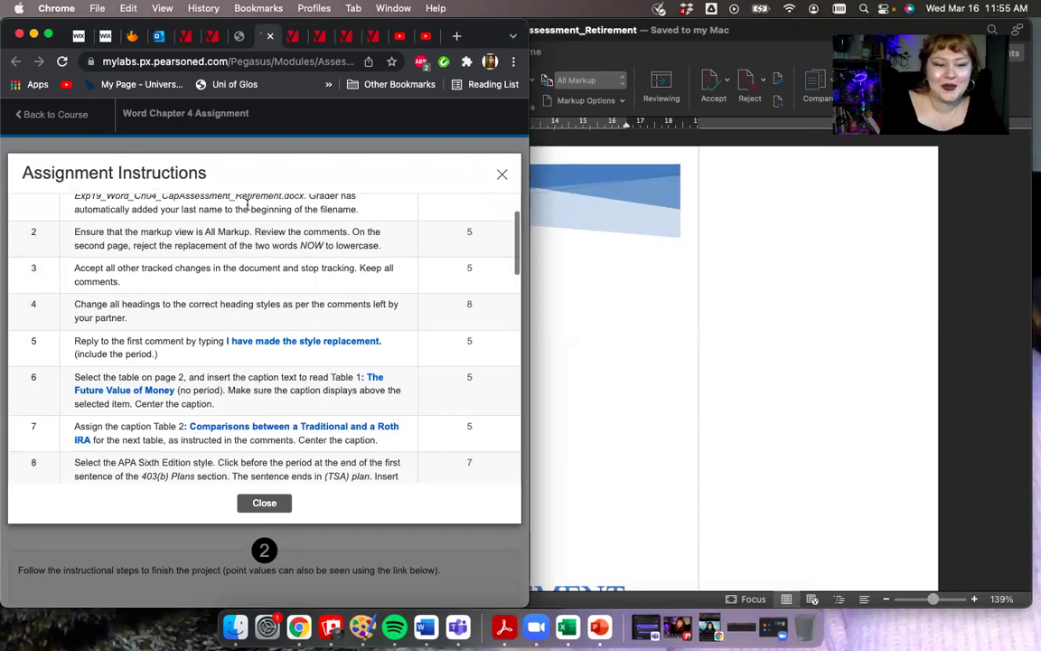
pyautogui.scroll(-2, 246, 205)
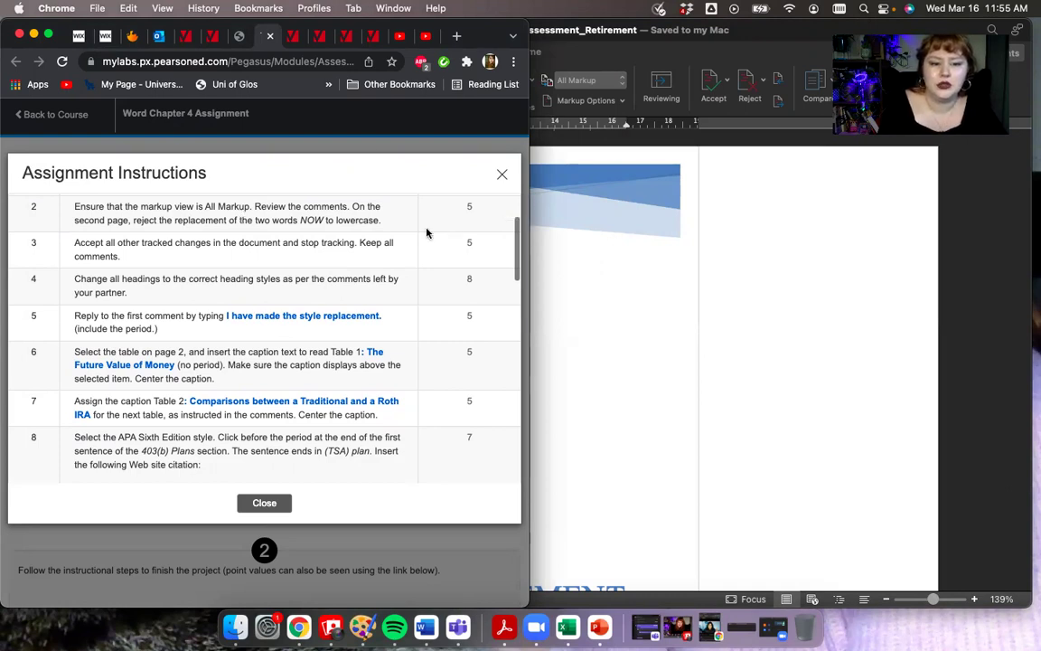
# Step: Reject the tracked deletion of NOW in the Introduction paragraph on page 2
pyautogui.click(623, 314)
pyautogui.scroll(-5, 627, 317)
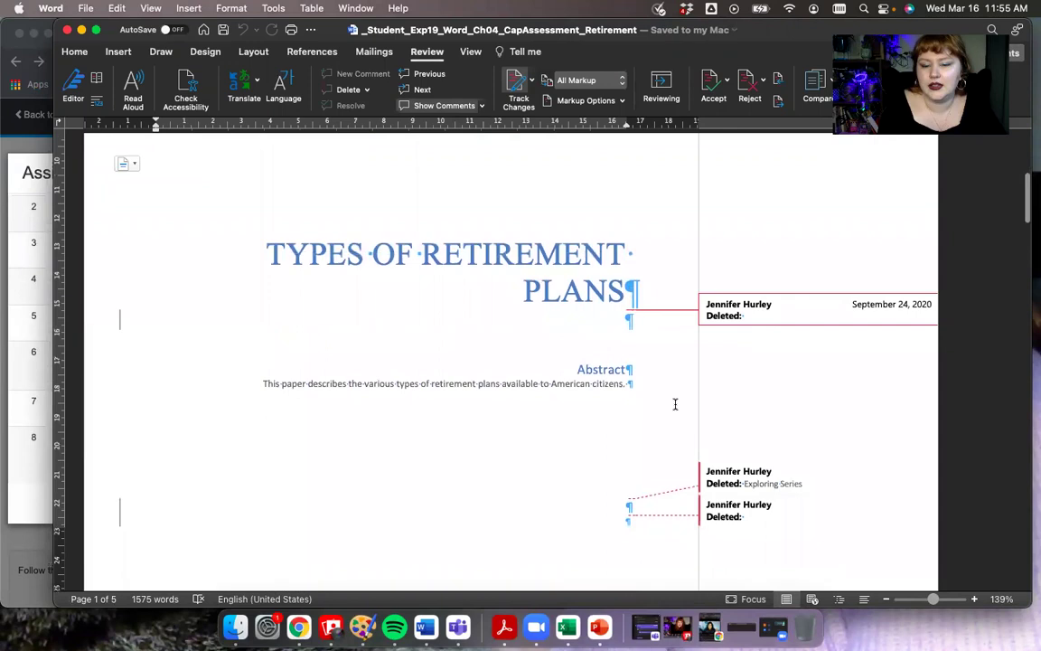
pyautogui.scroll(-4, 676, 406)
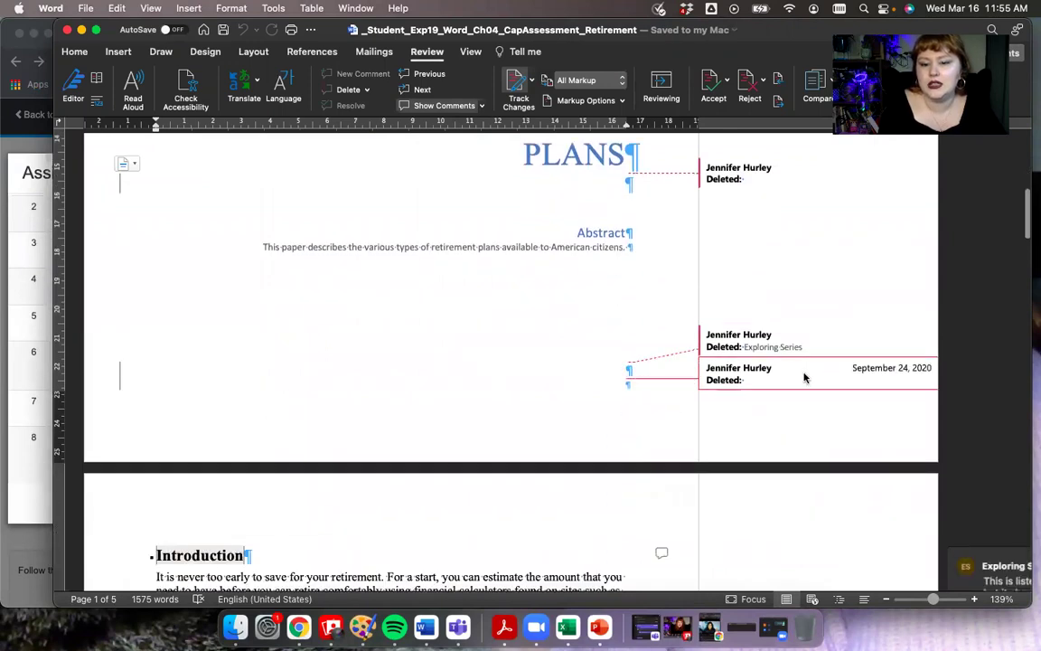
pyautogui.scroll(-1, 622, 442)
pyautogui.scroll(-8, 623, 442)
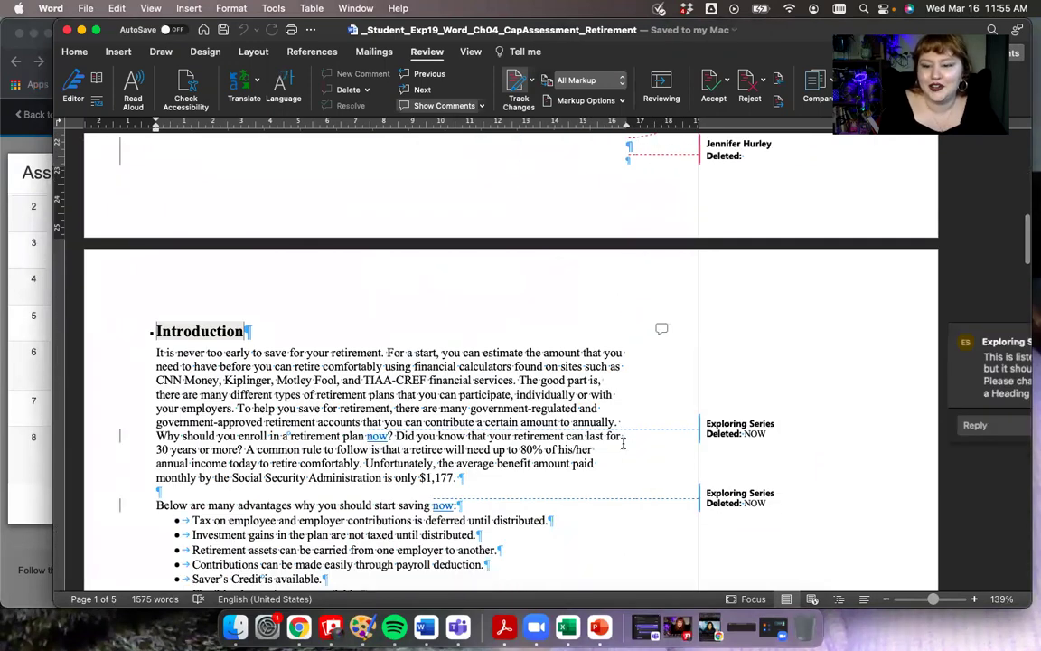
pyautogui.scroll(-2, 623, 443)
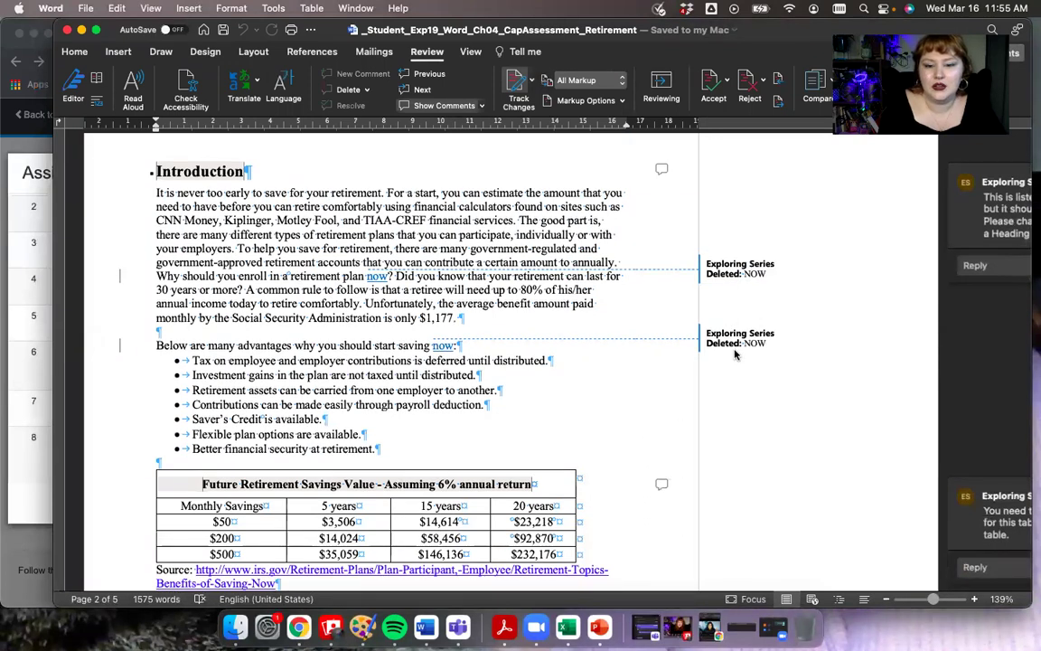
pyautogui.click(723, 268)
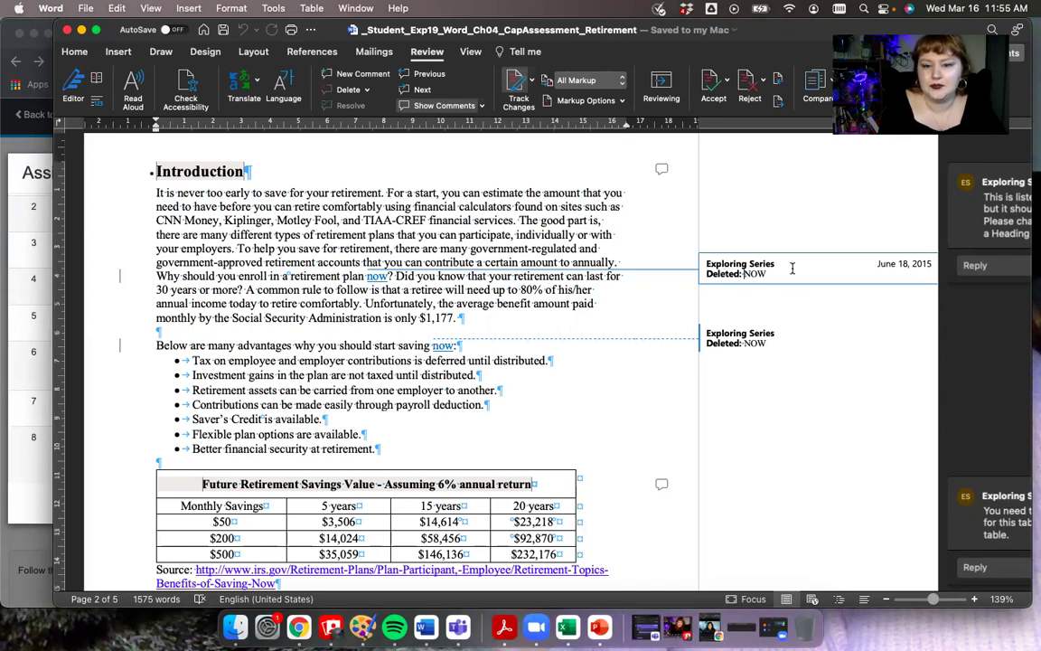
pyautogui.click(746, 81)
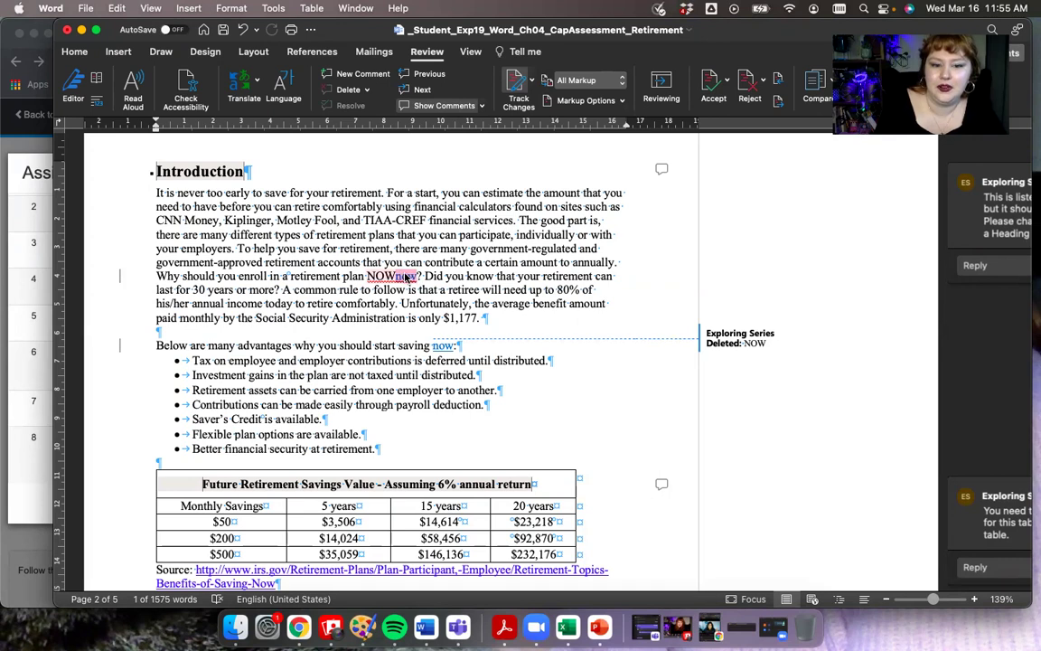
# Step: Reject the tracked deletion of NOW in the sentence introducing the bulleted list of saving advantages
pyautogui.click(752, 338)
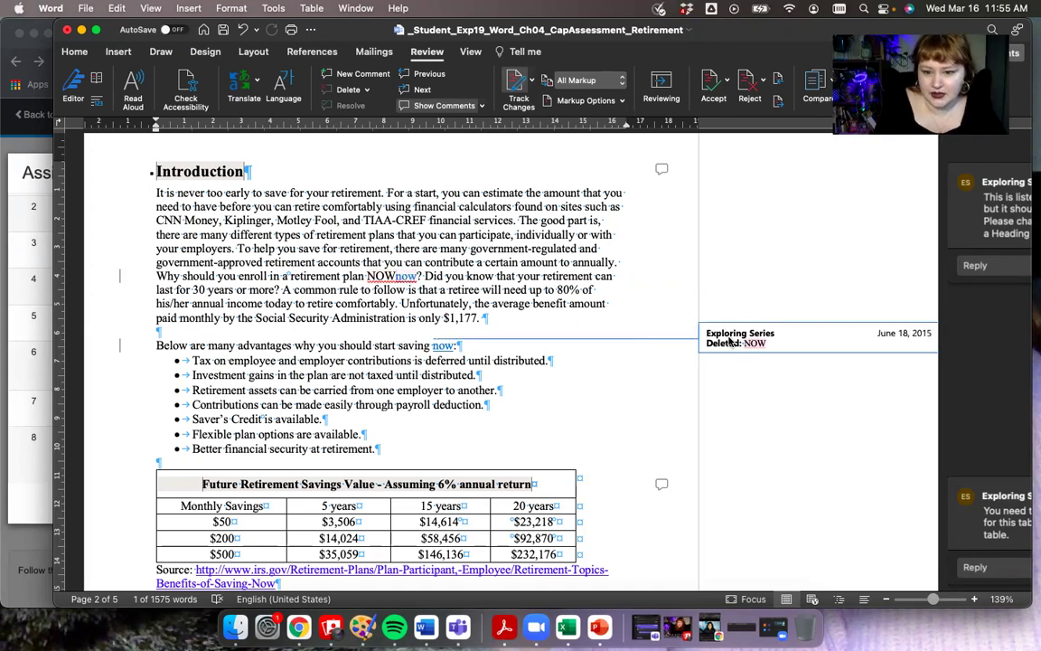
pyautogui.click(747, 84)
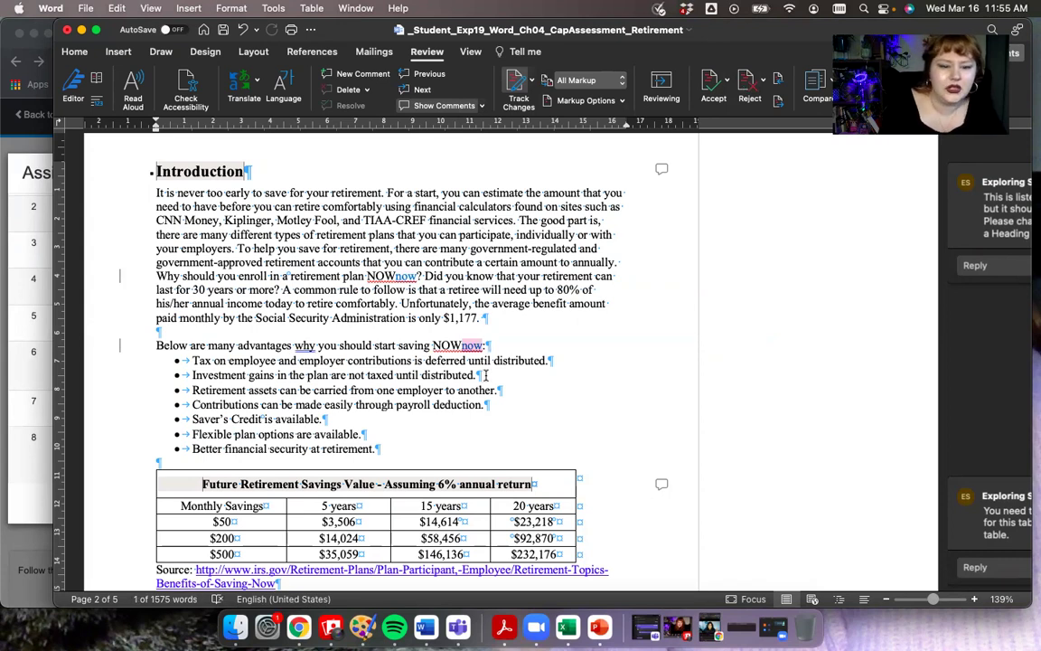
pyautogui.scroll(-3, 487, 375)
pyautogui.scroll(3, 486, 375)
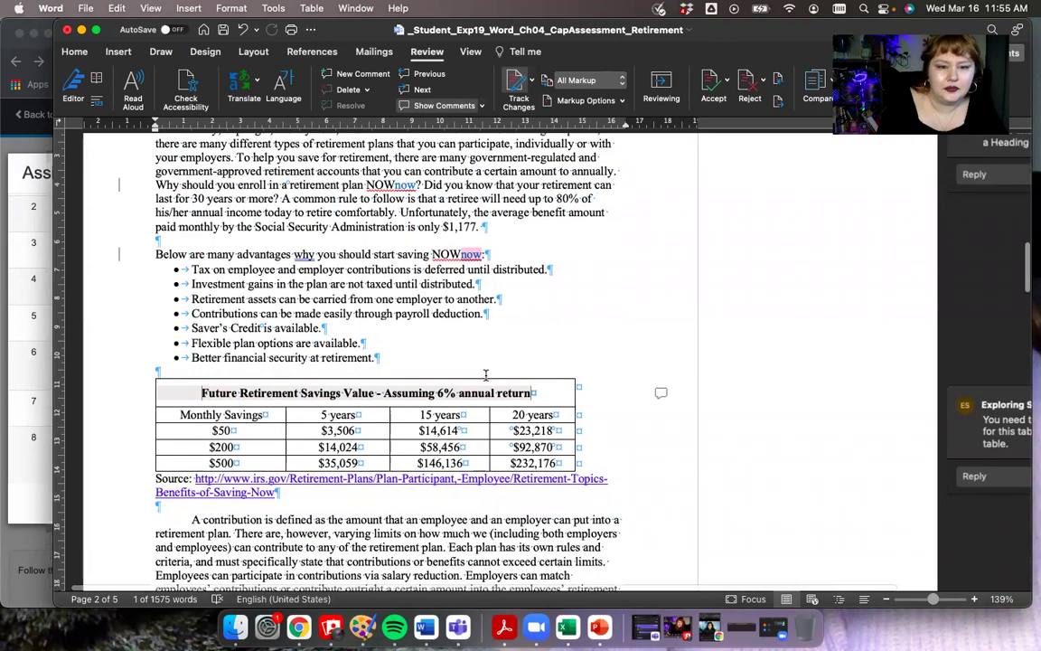
# Step: Review the partner's comments from the Introduction through the Conclusion, covering heading styles, table captions and table placement
pyautogui.click(36, 332)
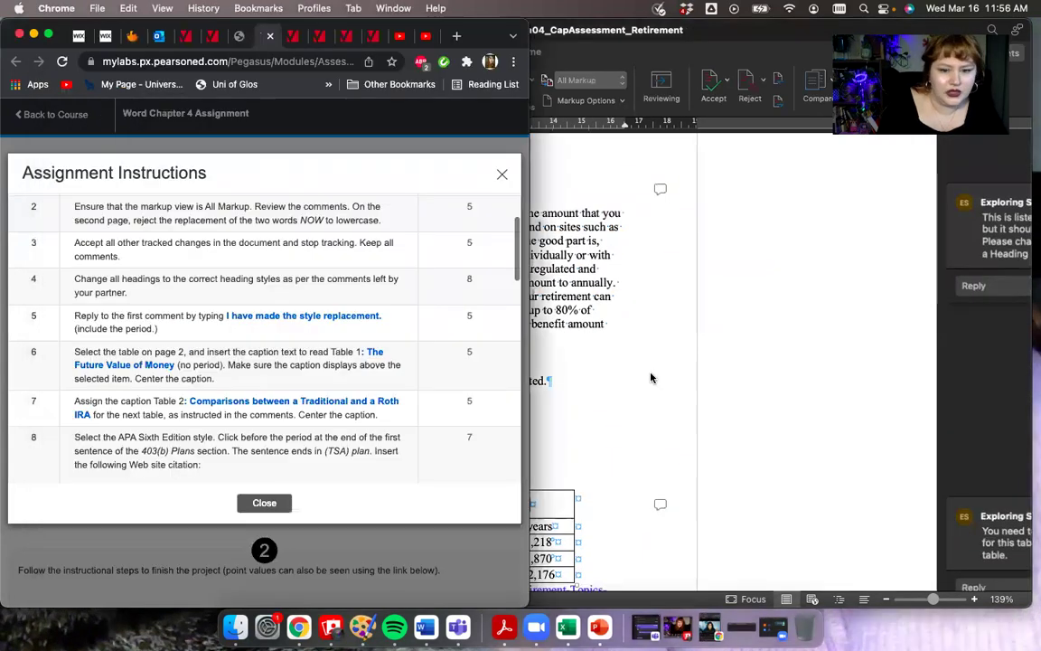
pyautogui.click(652, 374)
pyautogui.scroll(-3, 659, 352)
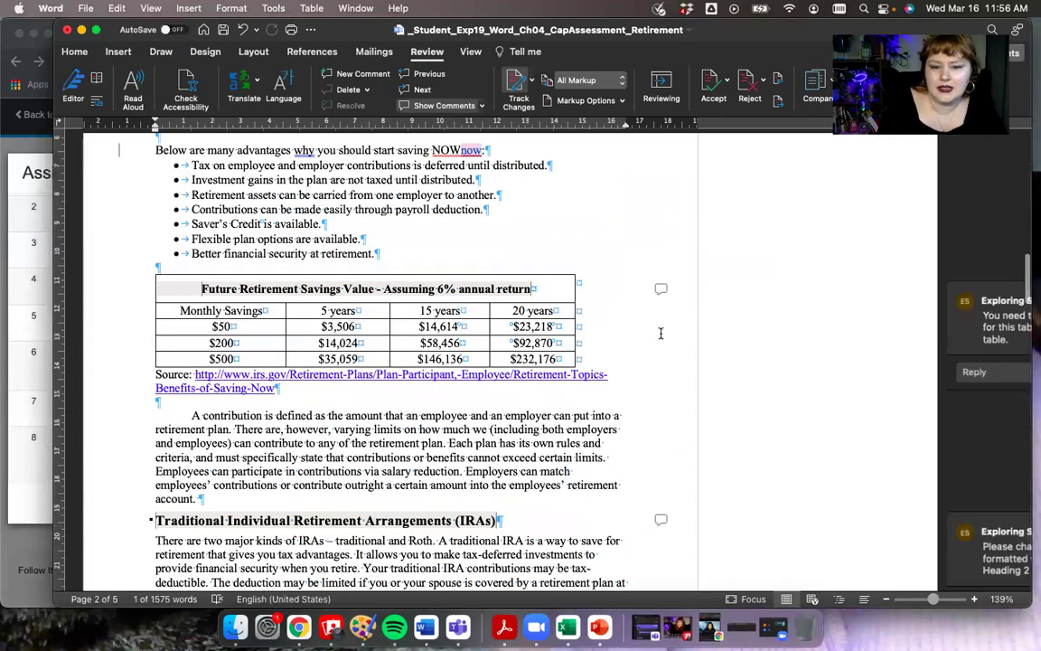
pyautogui.hscroll(2, 662, 284)
pyautogui.scroll(3, 664, 285)
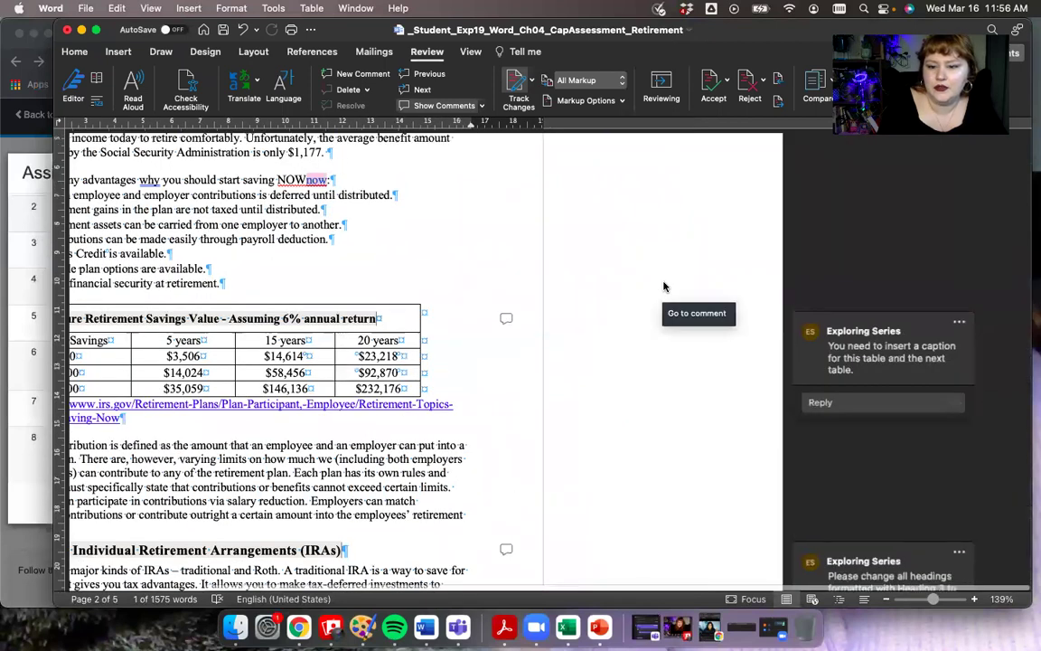
pyautogui.scroll(4, 663, 285)
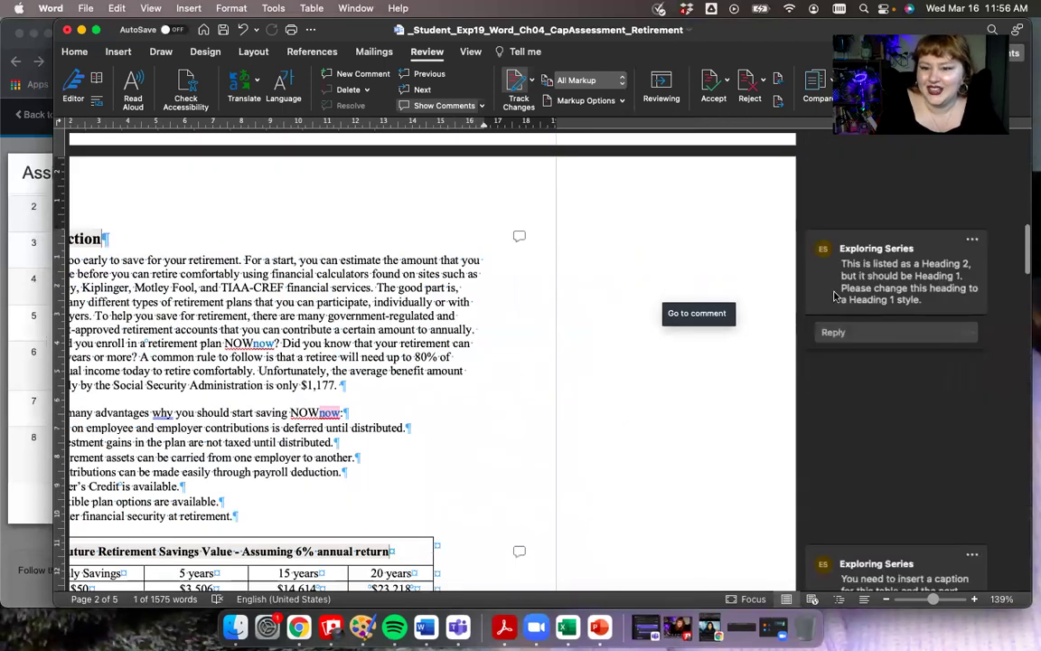
pyautogui.scroll(8, 839, 252)
pyautogui.scroll(-6, 839, 252)
pyautogui.scroll(-3, 839, 252)
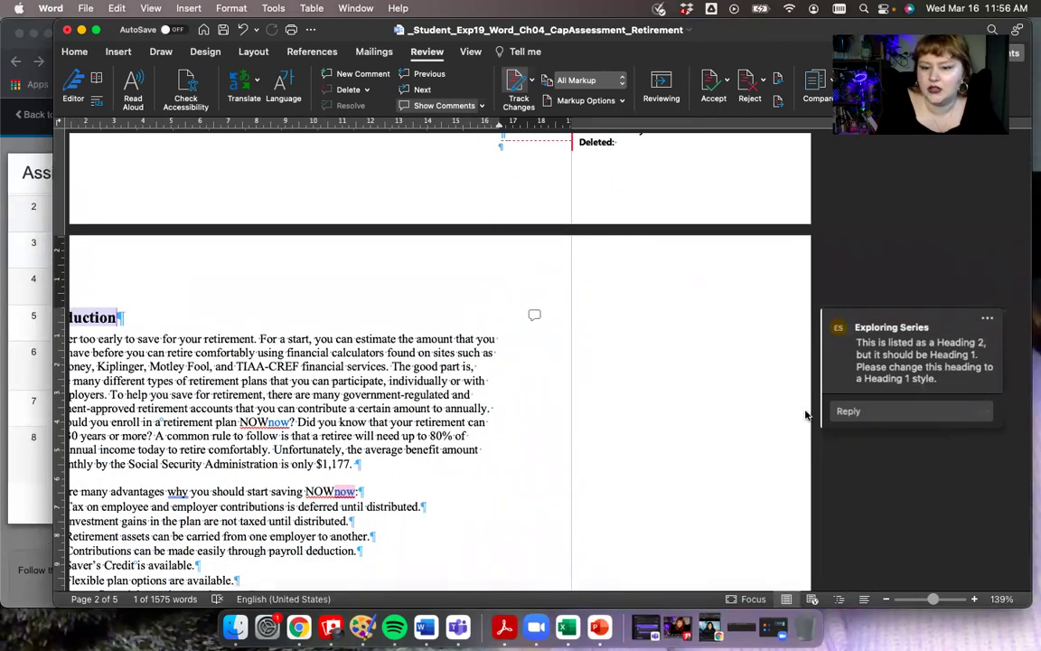
pyautogui.scroll(-1, 809, 414)
pyautogui.scroll(-10, 808, 413)
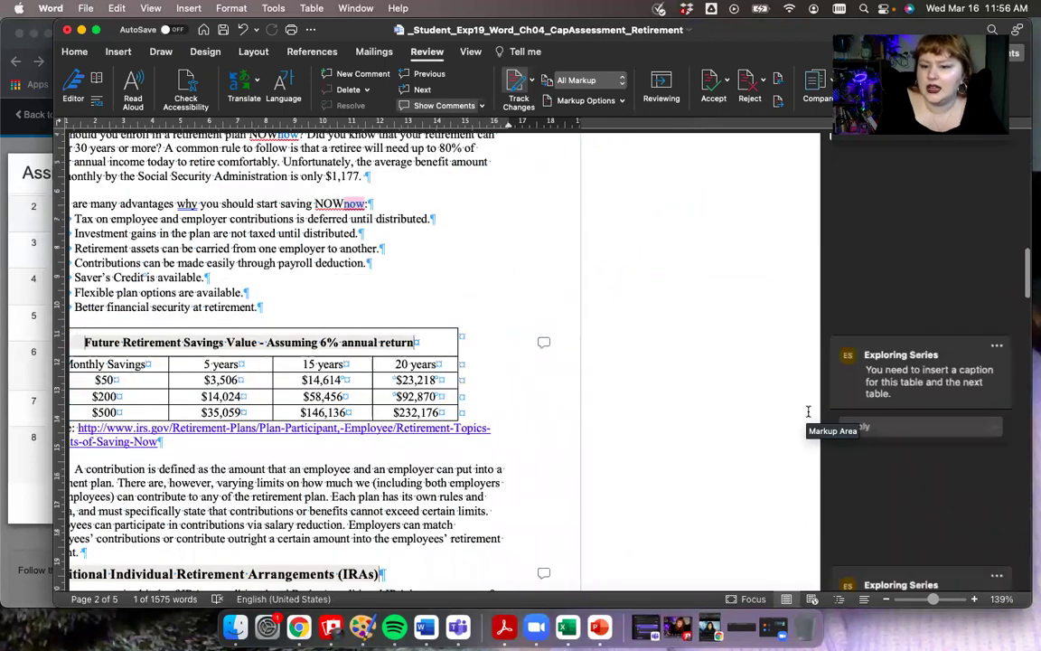
pyautogui.scroll(-8, 808, 411)
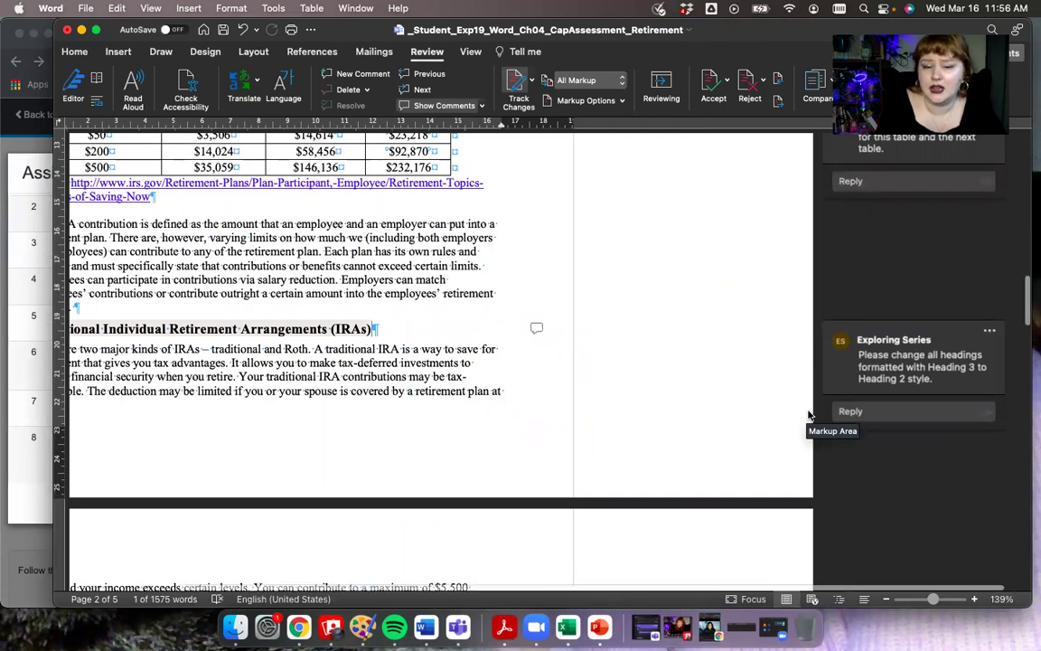
pyautogui.scroll(-15, 809, 414)
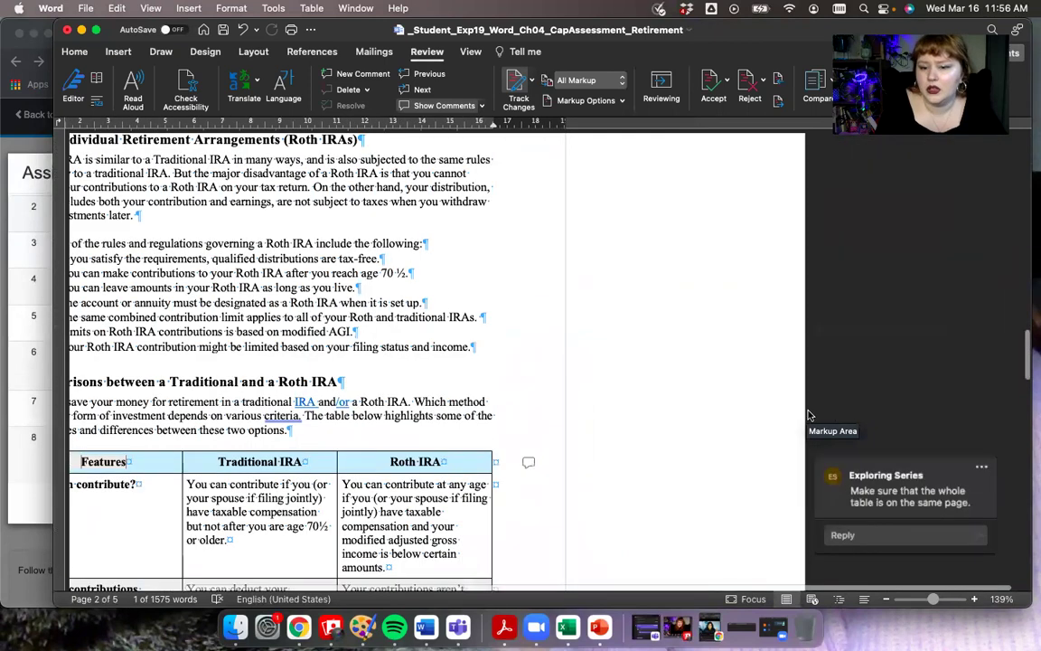
pyautogui.scroll(-5, 809, 414)
pyautogui.scroll(-20, 792, 475)
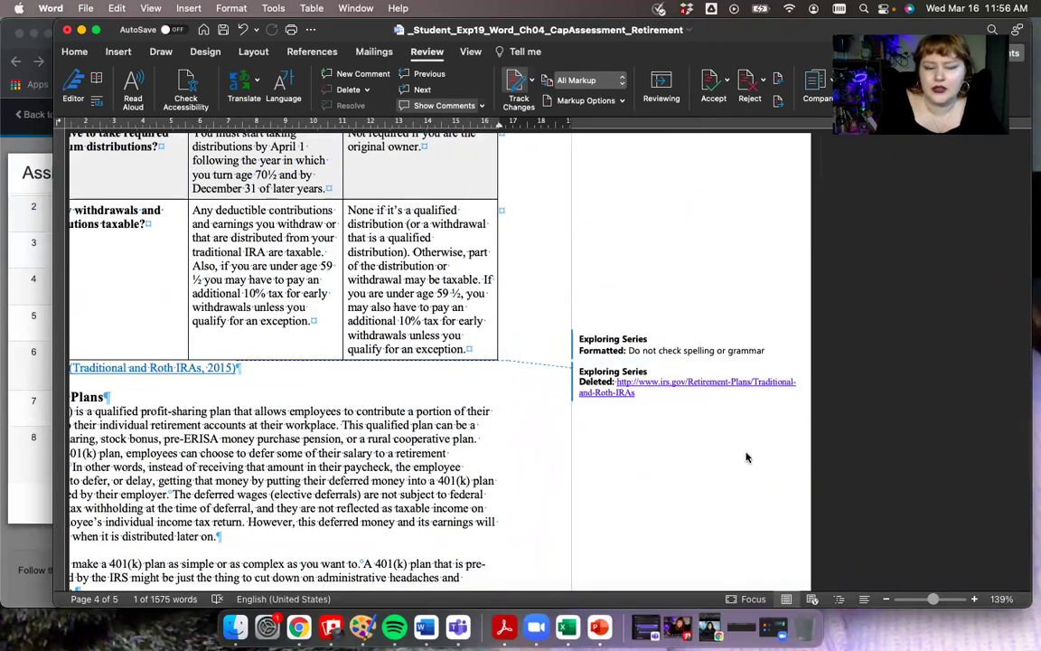
pyautogui.scroll(-15, 742, 452)
pyautogui.scroll(-3, 746, 457)
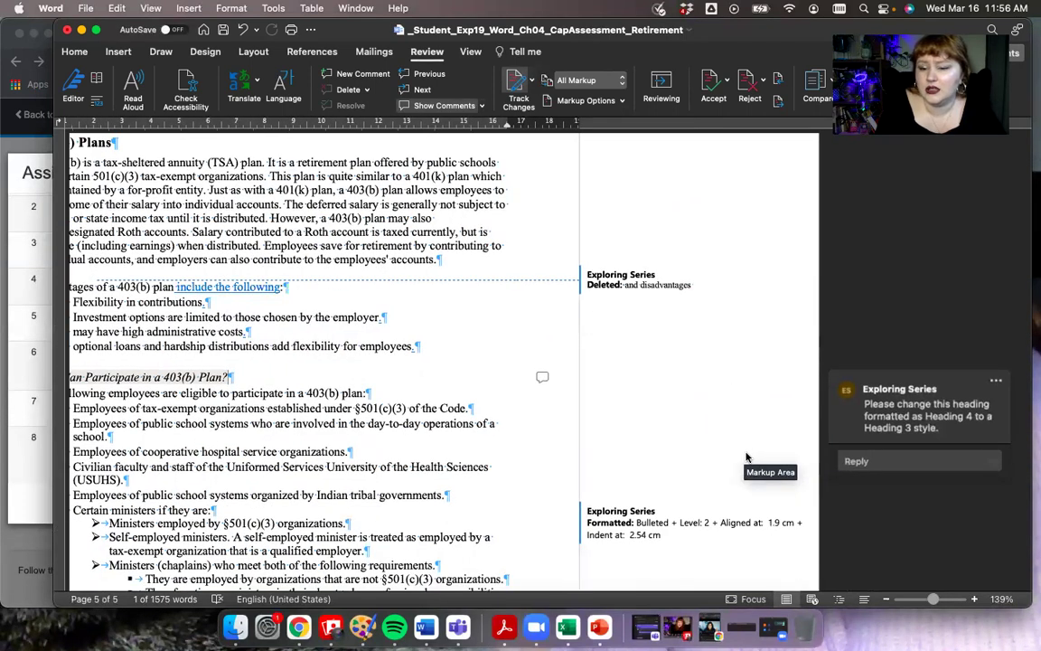
pyautogui.scroll(-6, 747, 457)
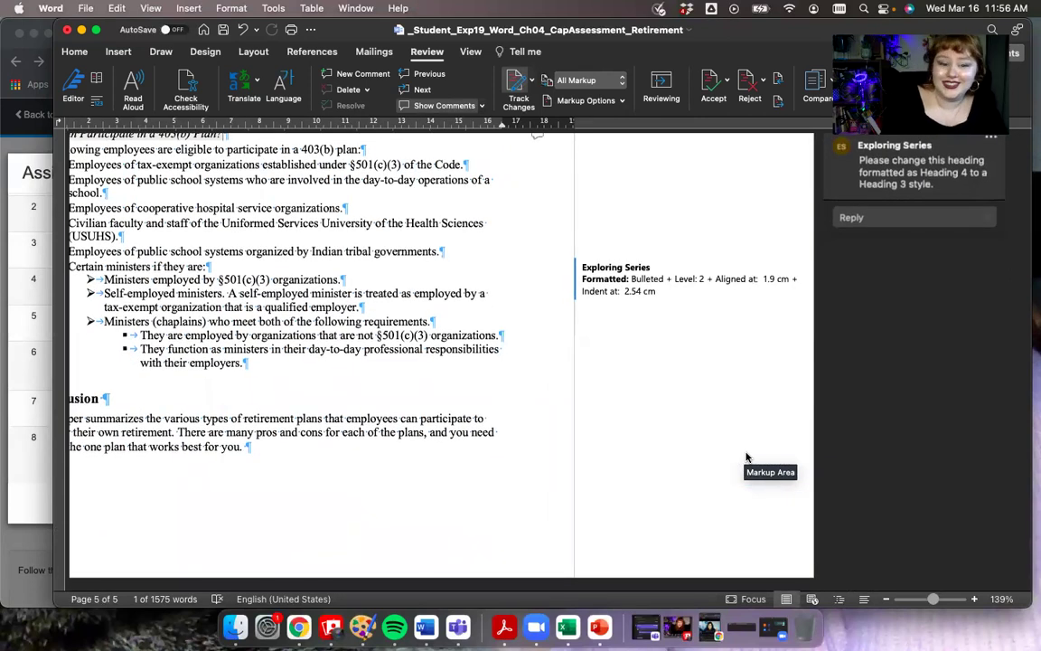
# Step: Return to the cover page and consult the assignment instruction on handling the remaining tracked changes in the document
pyautogui.scroll(20, 746, 458)
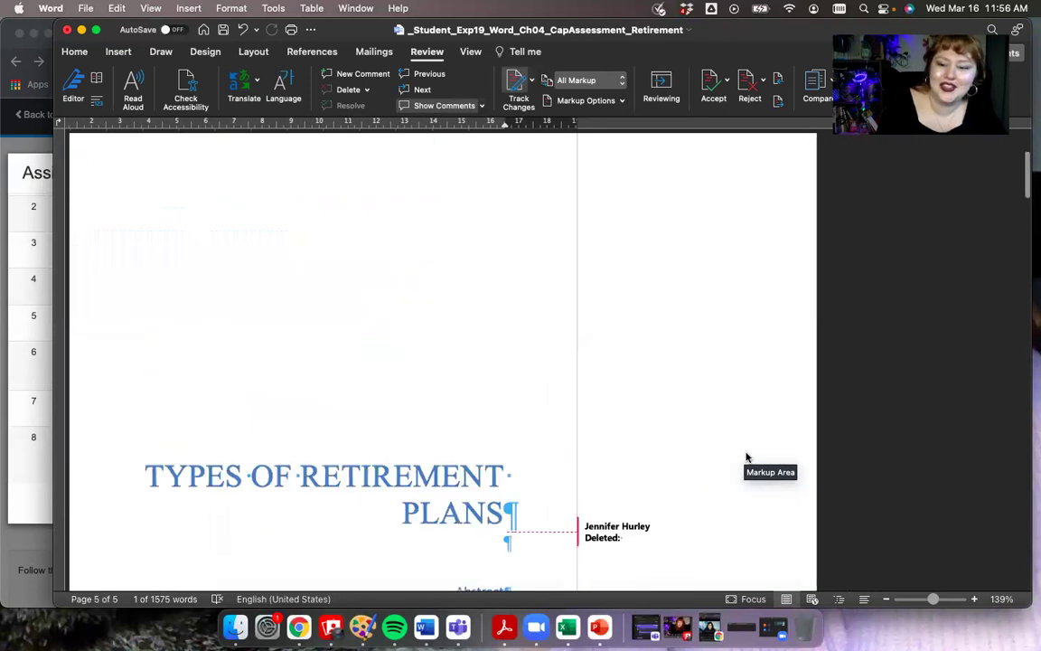
pyautogui.scroll(3, 746, 457)
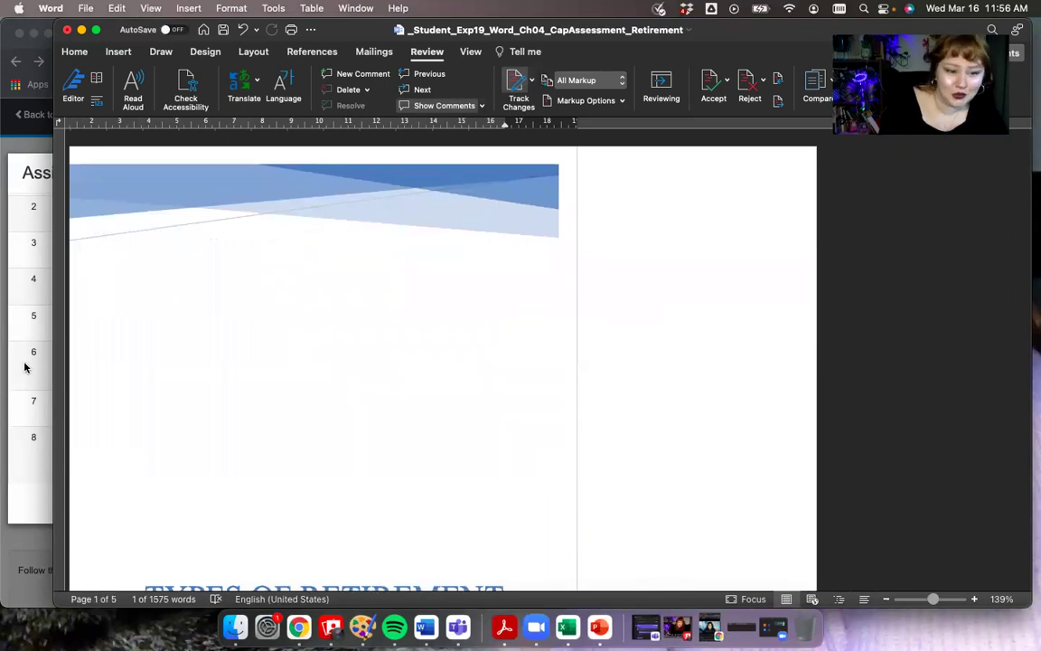
pyautogui.click(24, 366)
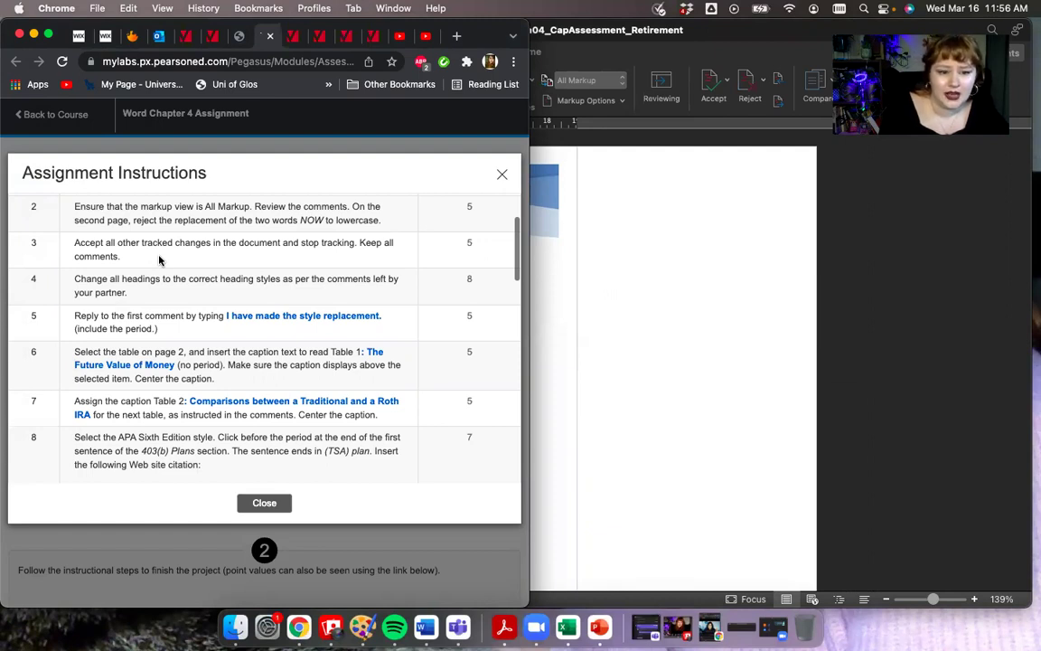
pyautogui.click(568, 300)
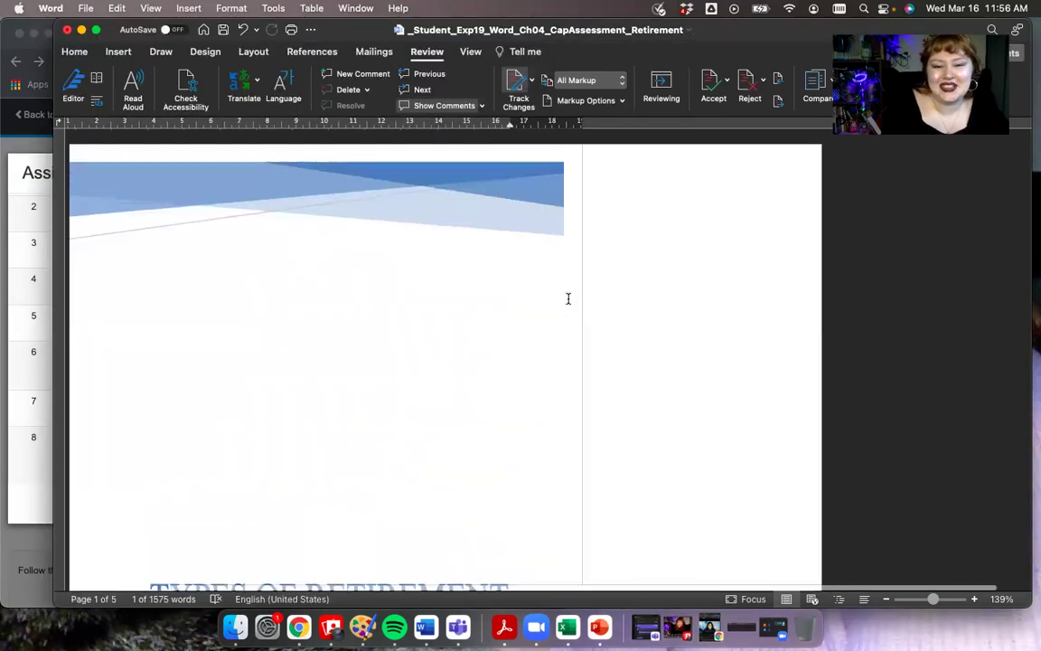
# Step: Accept the tracked deletions on the cover page: the one under the title, the Exploring Series text and the one below it
pyautogui.scroll(-5, 567, 298)
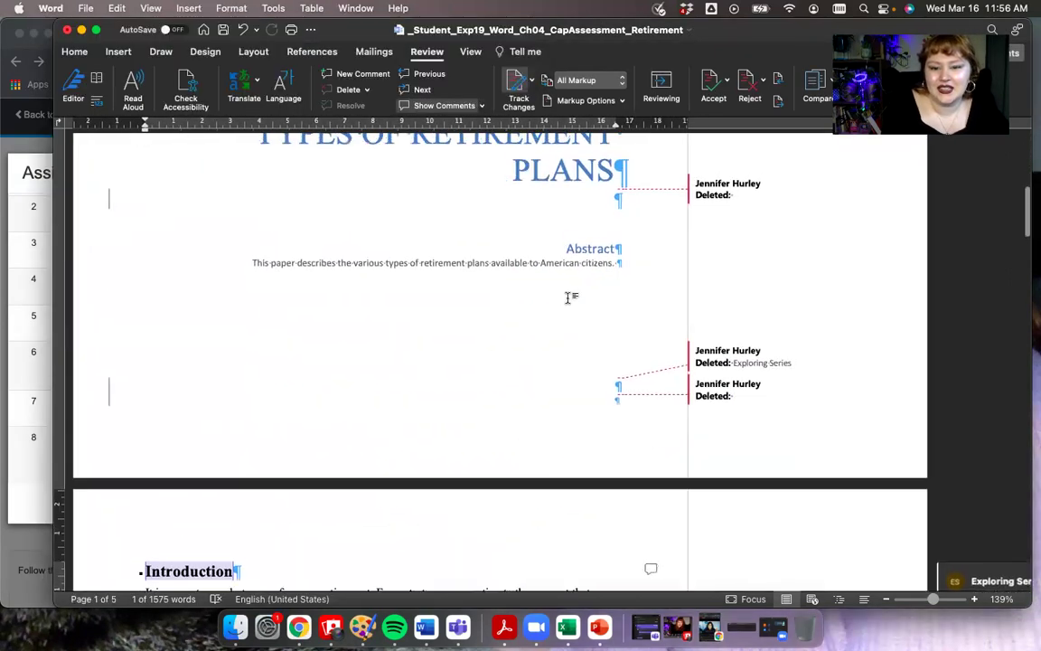
pyautogui.scroll(2, 578, 289)
pyautogui.click(697, 227)
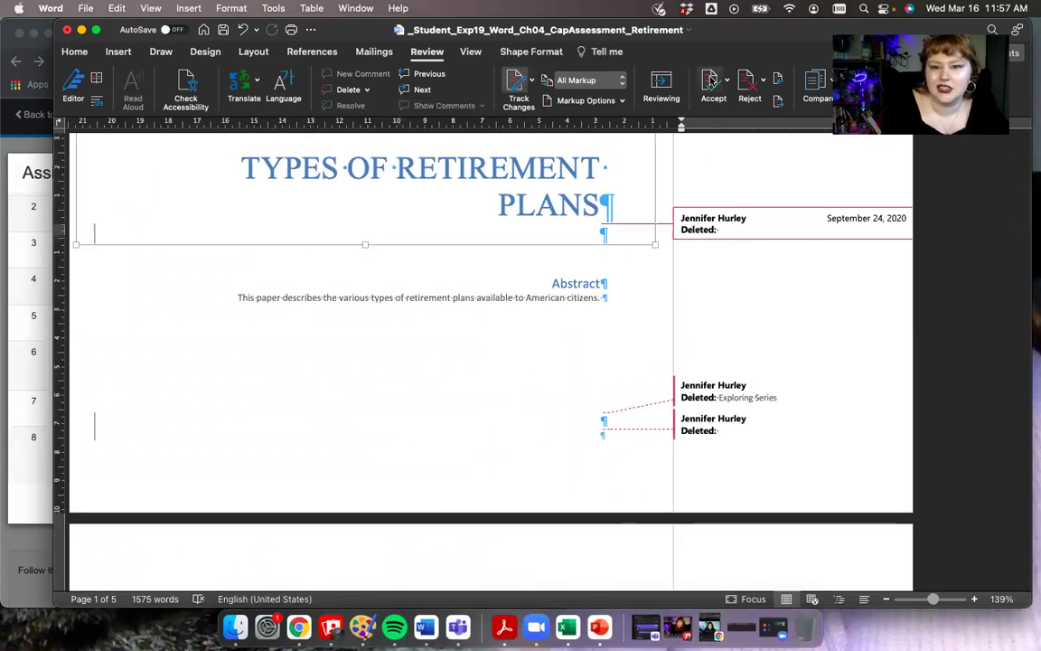
pyautogui.scroll(-3, 696, 226)
pyautogui.click(695, 243)
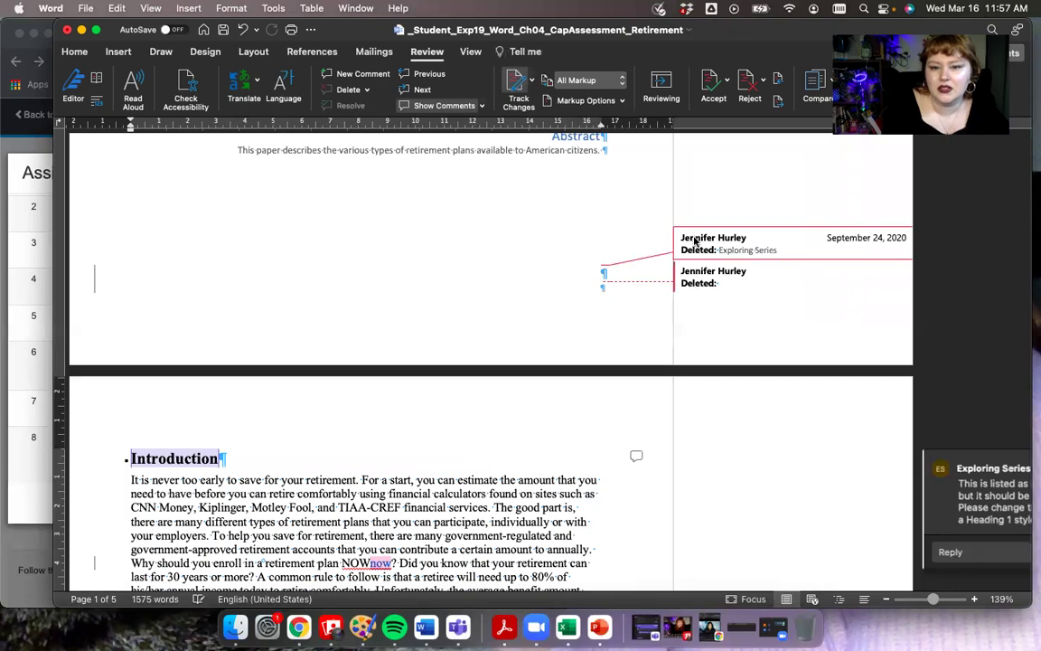
pyautogui.click(695, 243)
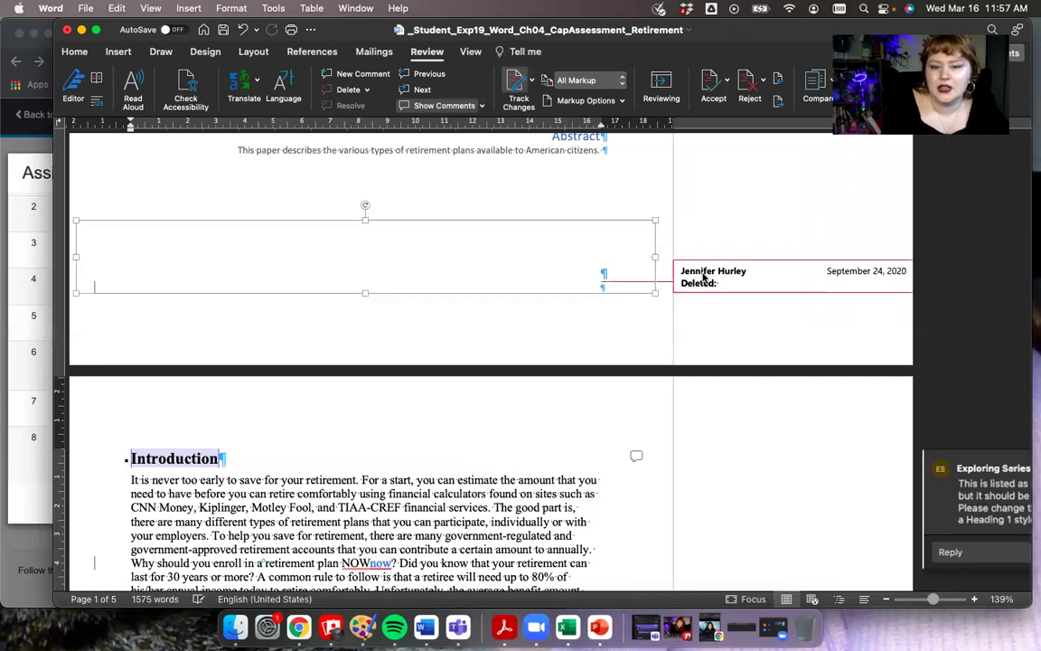
pyautogui.click(703, 240)
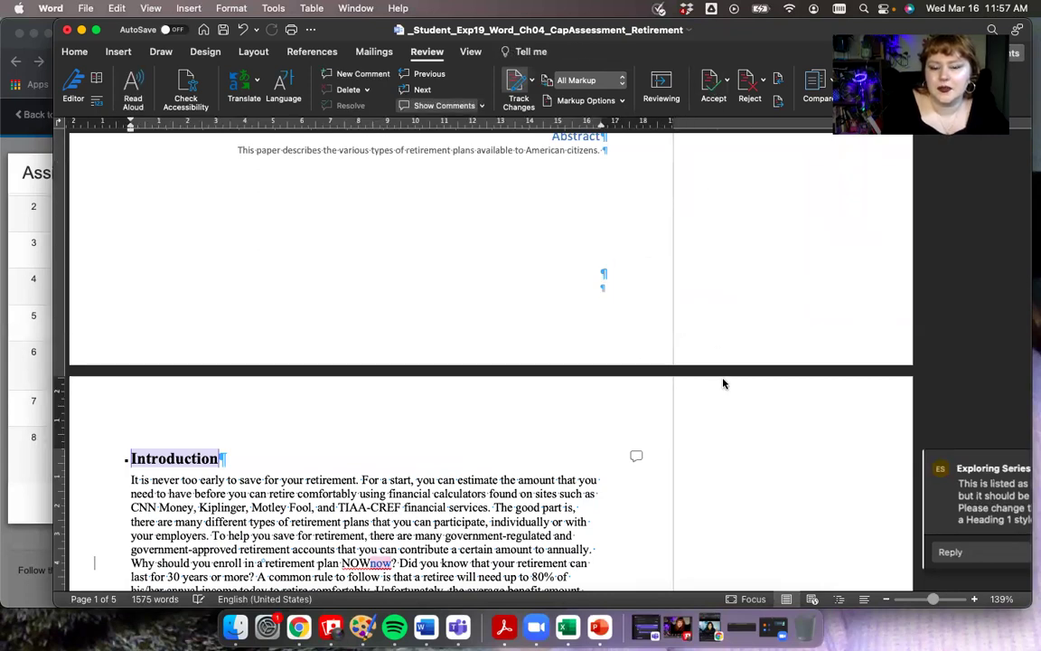
# Step: Accept the tracked spelling-check formatting and the deleted web address in the source line under the Traditional and Roth IRA table
pyautogui.scroll(-5, 723, 383)
pyautogui.scroll(-10, 722, 379)
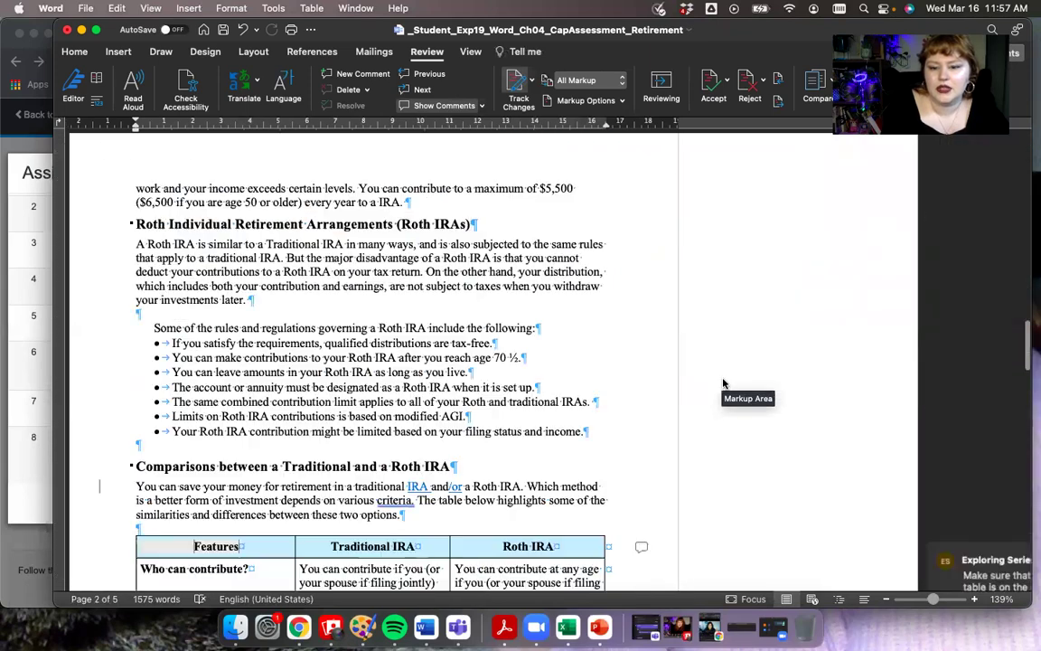
pyautogui.scroll(-15, 723, 384)
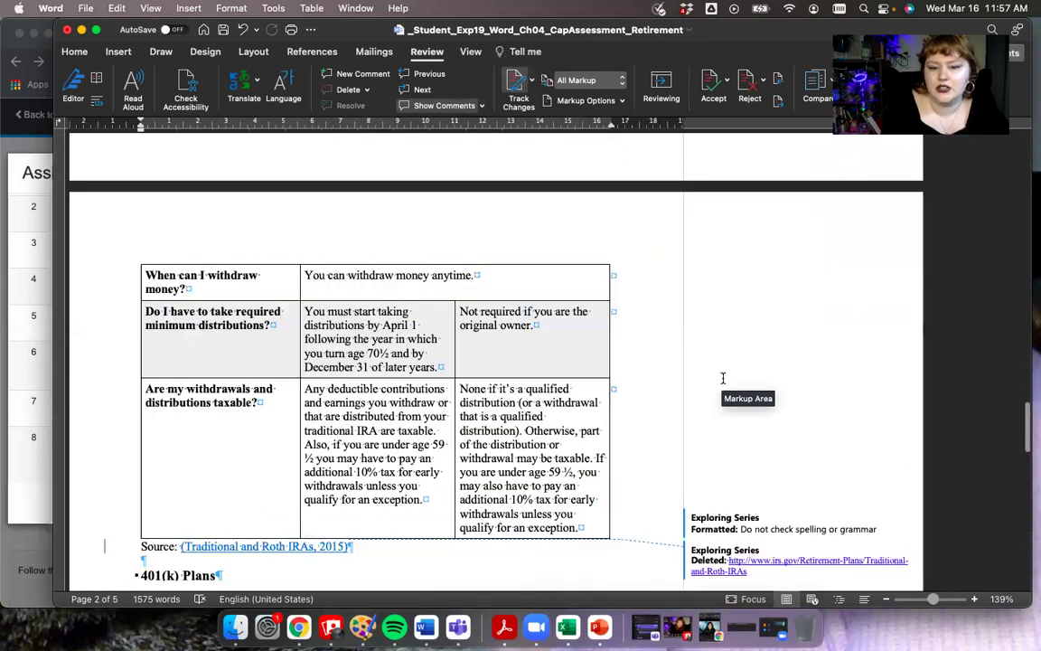
pyautogui.scroll(1, 723, 383)
pyautogui.click(722, 252)
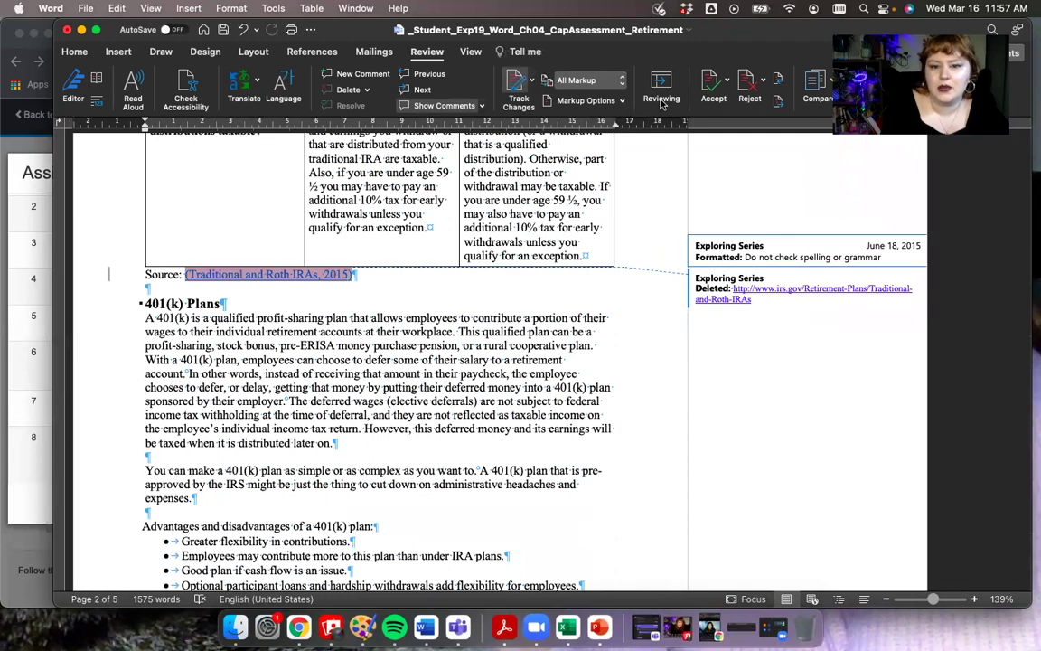
pyautogui.click(713, 83)
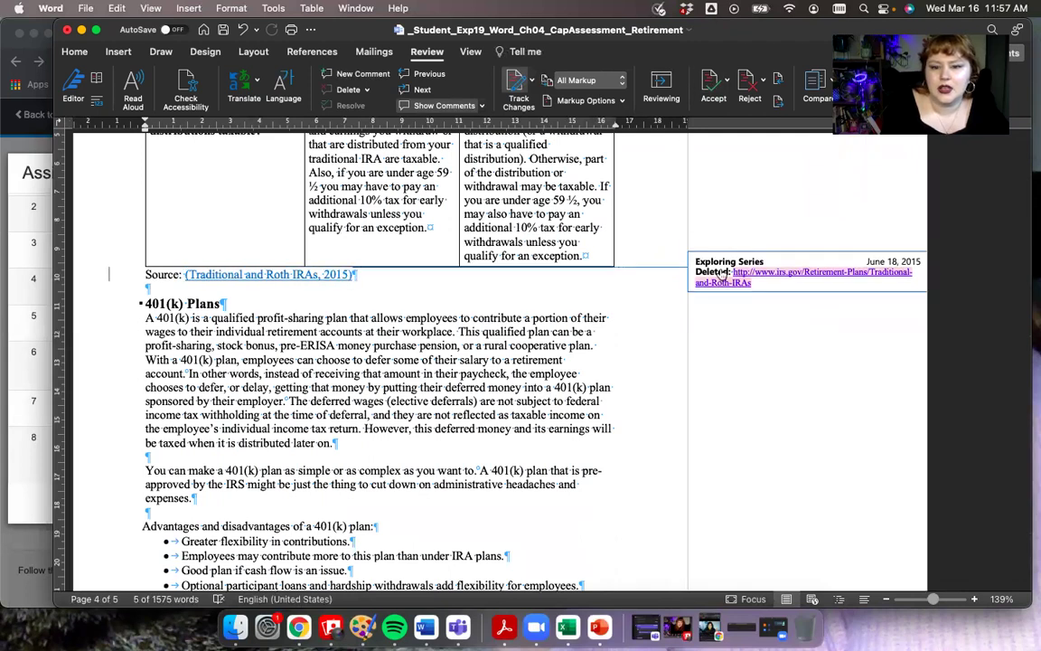
pyautogui.click(710, 81)
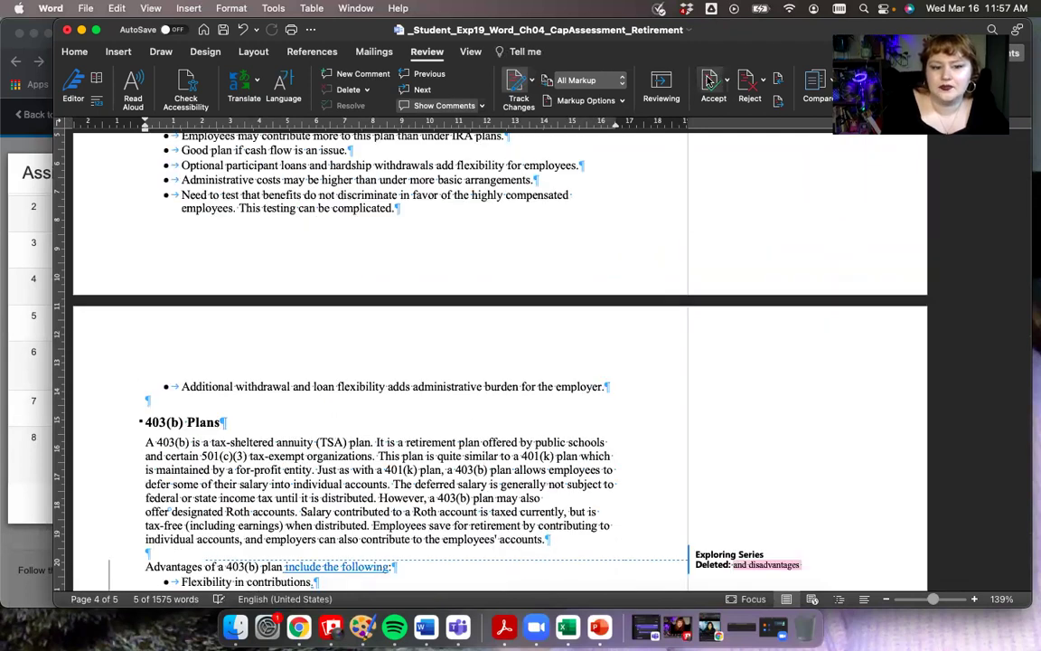
# Step: Accept the tracked changes to the 403(b) advantages sentence and the ministers' bullet formatting, and check the document for remaining tracked changes
pyautogui.scroll(-5, 602, 404)
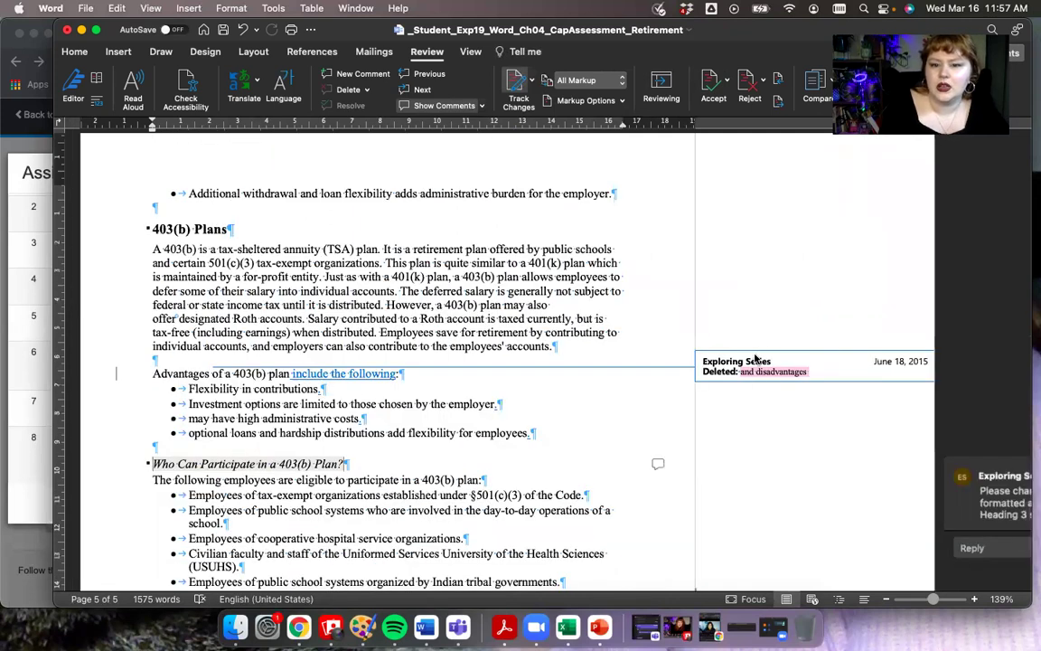
pyautogui.click(712, 83)
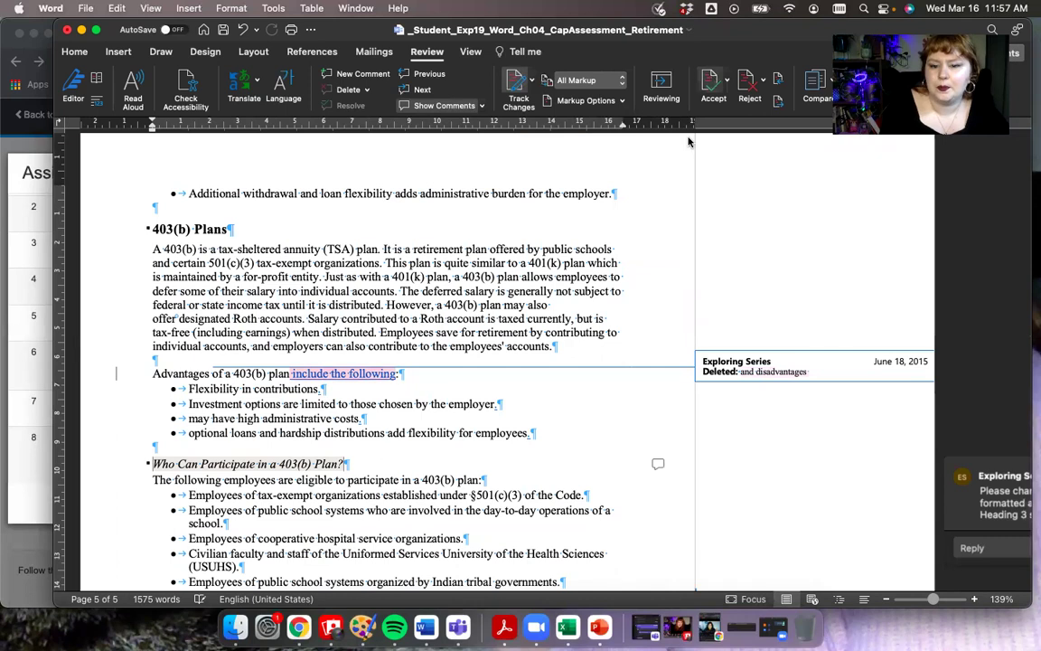
pyautogui.scroll(-8, 655, 441)
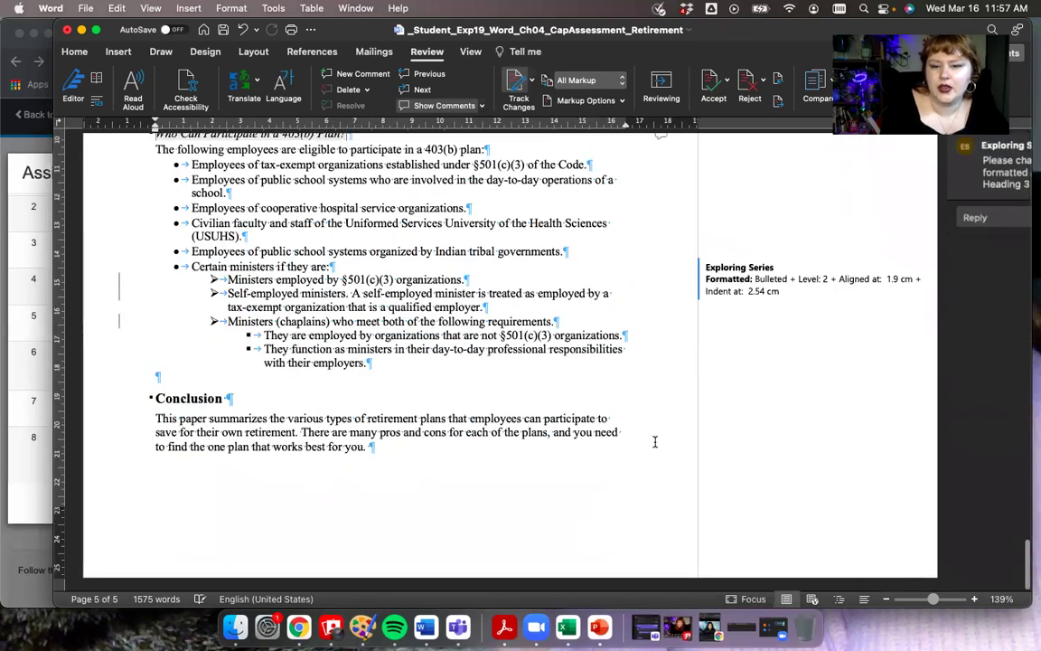
pyautogui.click(710, 84)
pyautogui.scroll(-15, 732, 409)
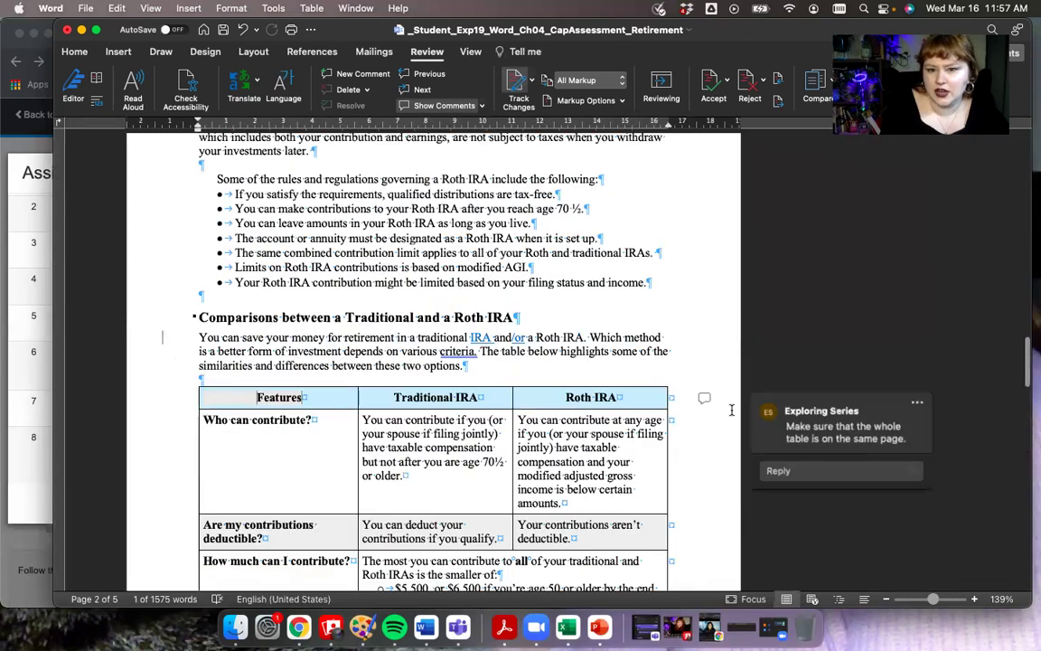
pyautogui.scroll(-15, 732, 410)
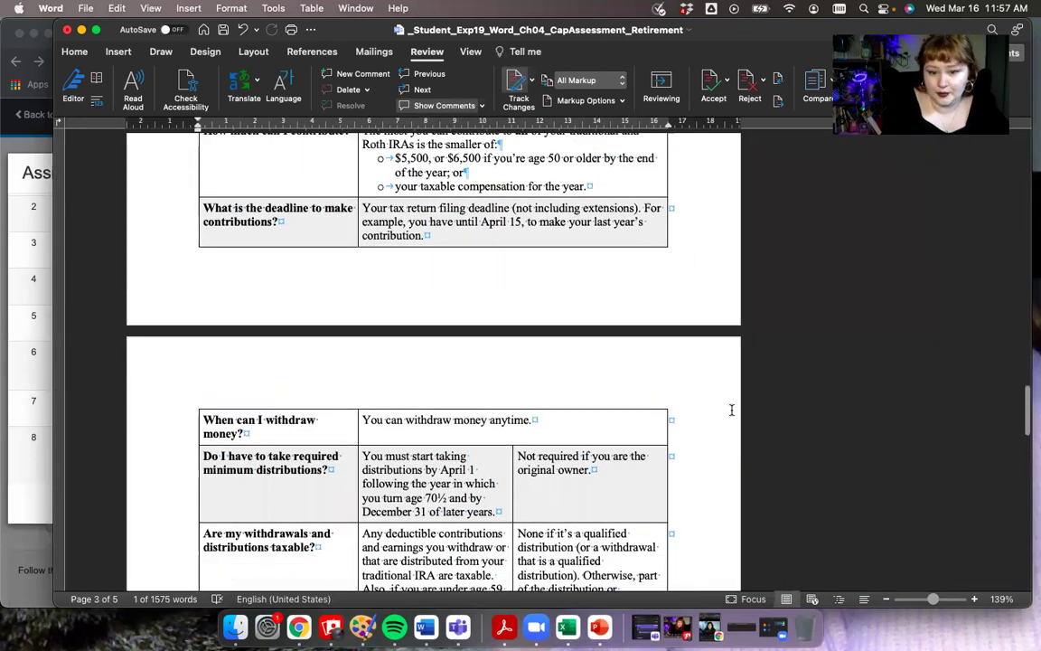
pyautogui.scroll(-20, 732, 409)
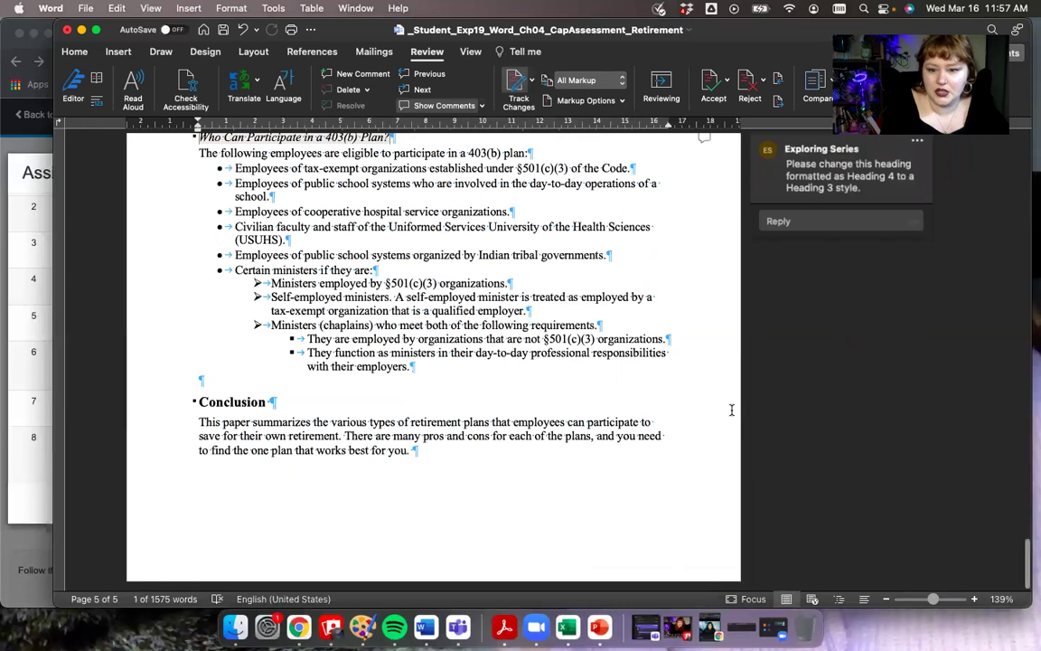
pyautogui.scroll(20, 732, 409)
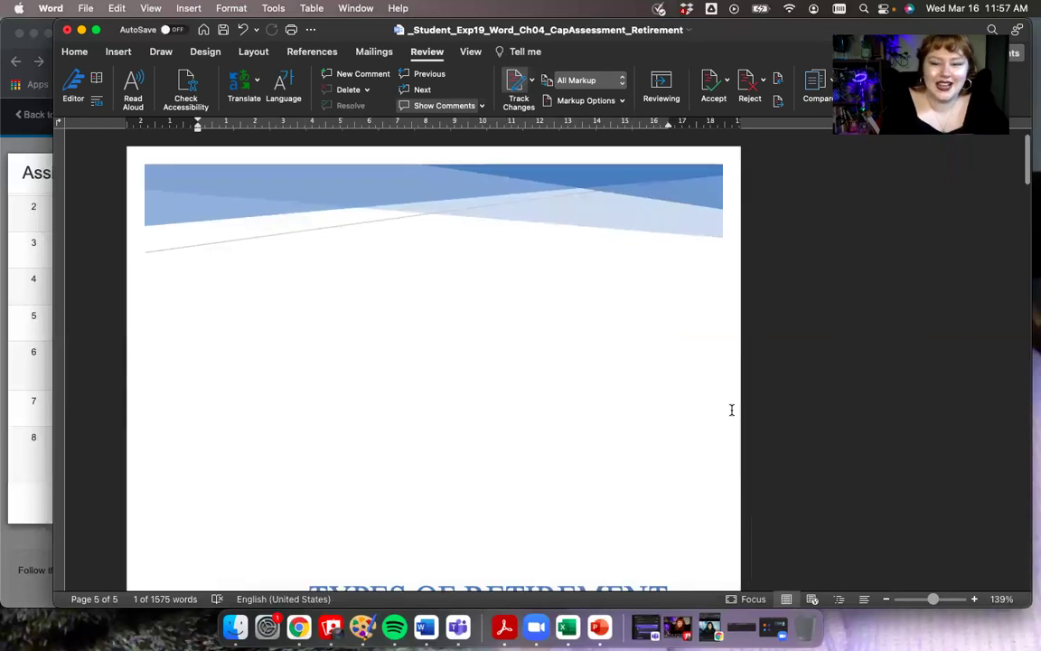
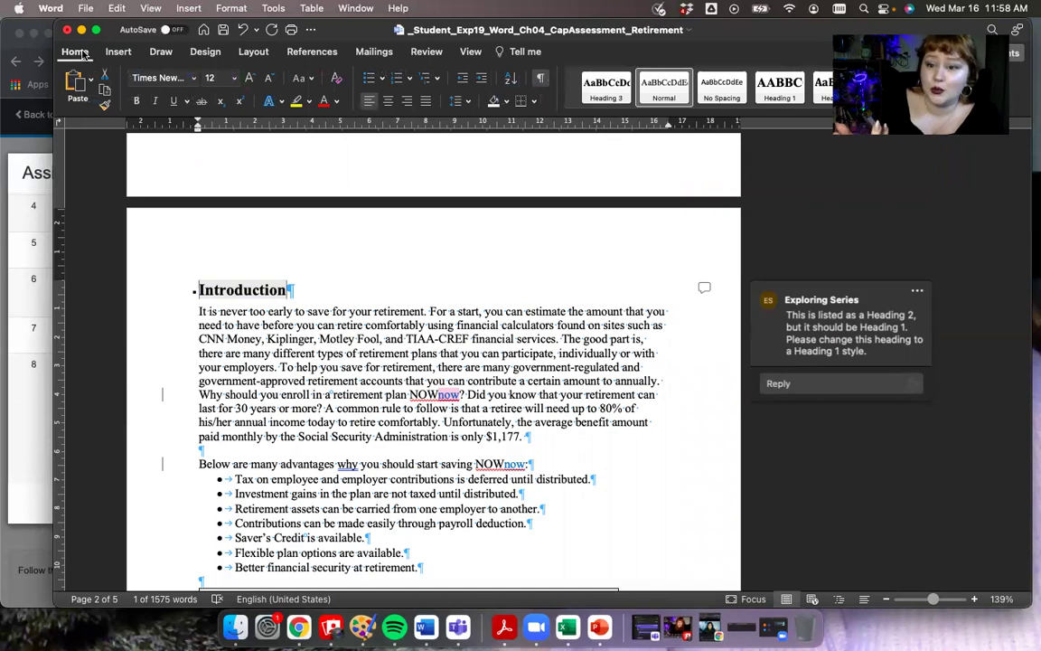
# Step: Apply the Heading 1 style to the Introduction heading on page 2
pyautogui.press('alt+super+1')
pyautogui.doubleClick(262, 289)
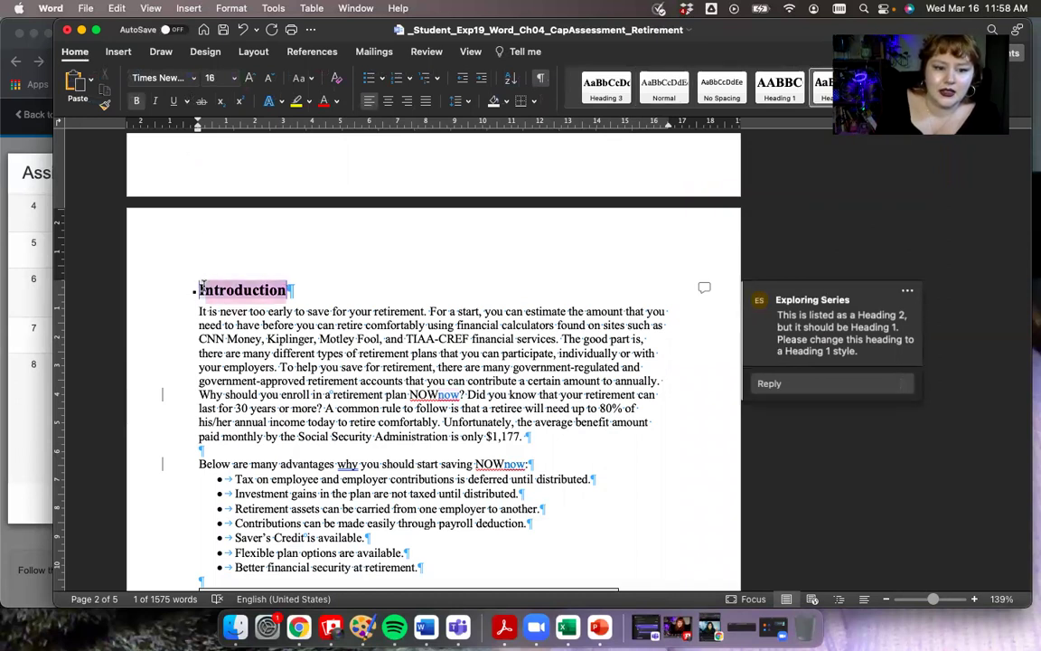
pyautogui.click(779, 86)
# Step: Apply the Heading 2 style to the Traditional Individual Retirement Arrangements (IRAs) heading, as its comment requests
pyautogui.scroll(-2, 615, 472)
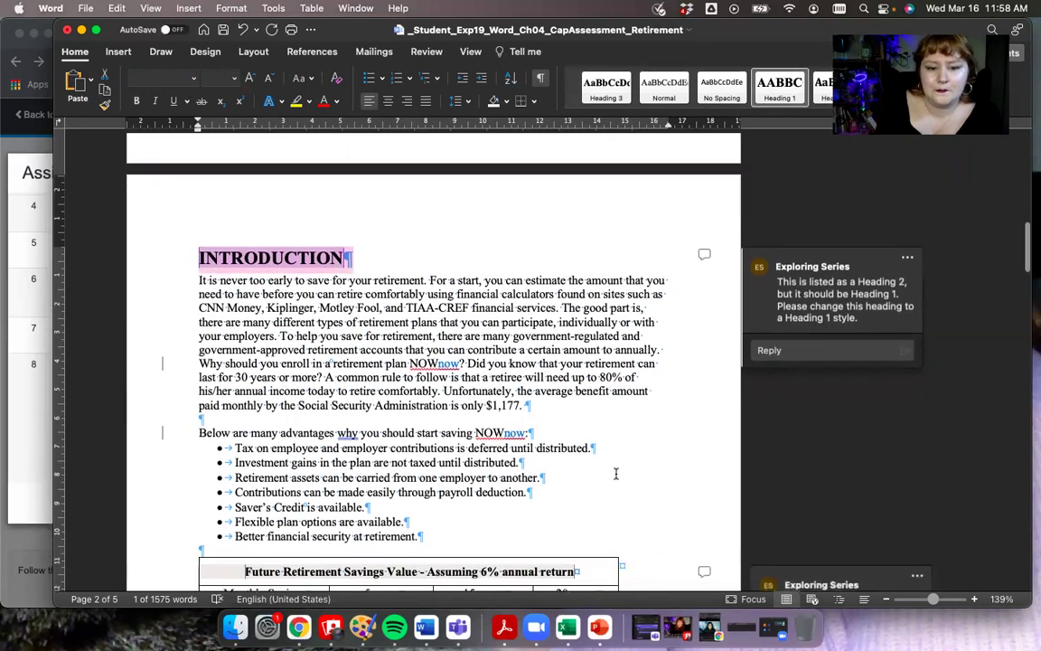
pyautogui.scroll(-2, 615, 473)
pyautogui.scroll(-5, 615, 473)
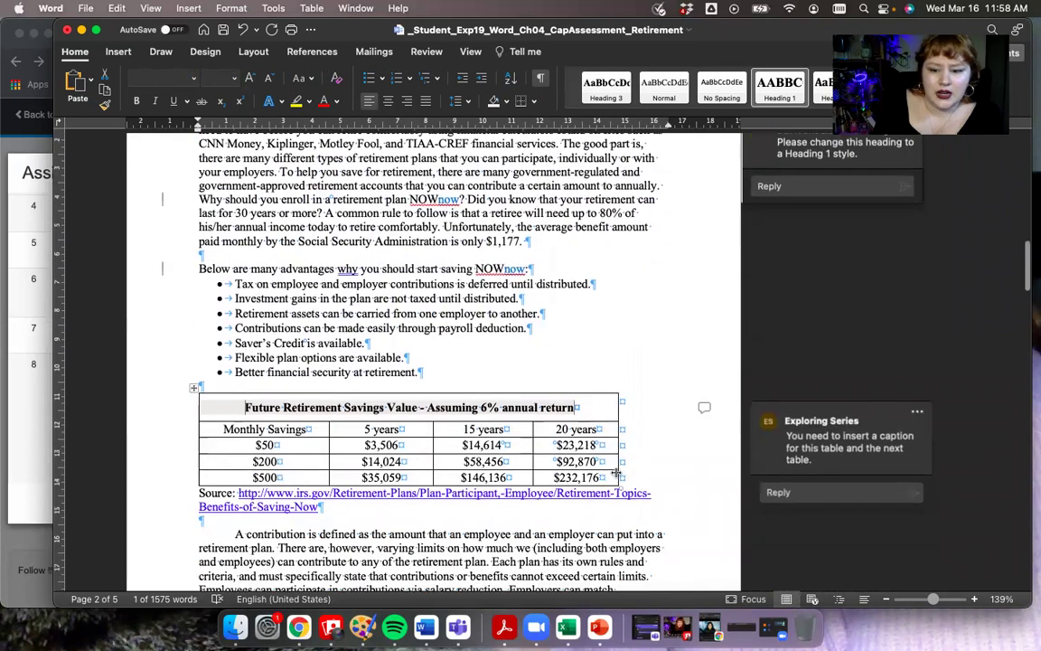
pyautogui.scroll(-3, 617, 473)
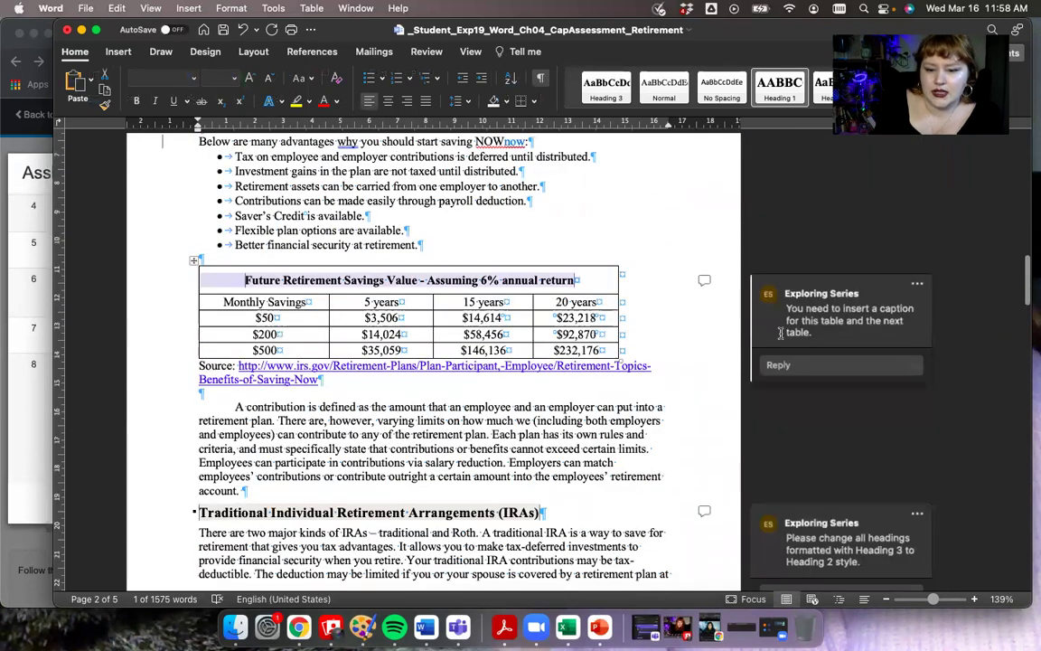
pyautogui.scroll(-2, 696, 356)
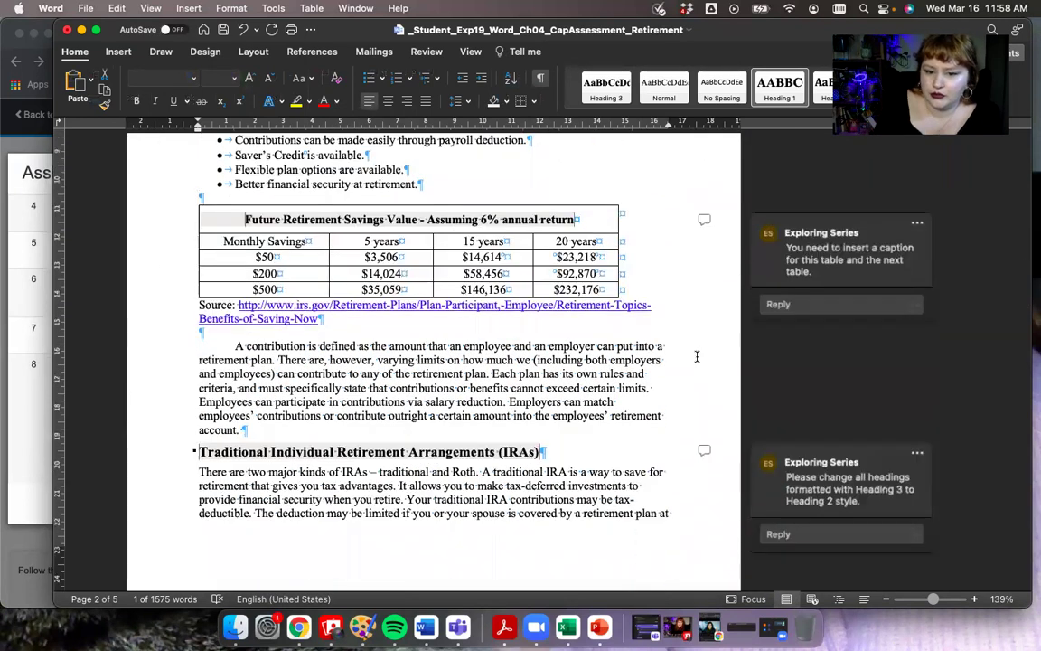
pyautogui.scroll(-5, 696, 355)
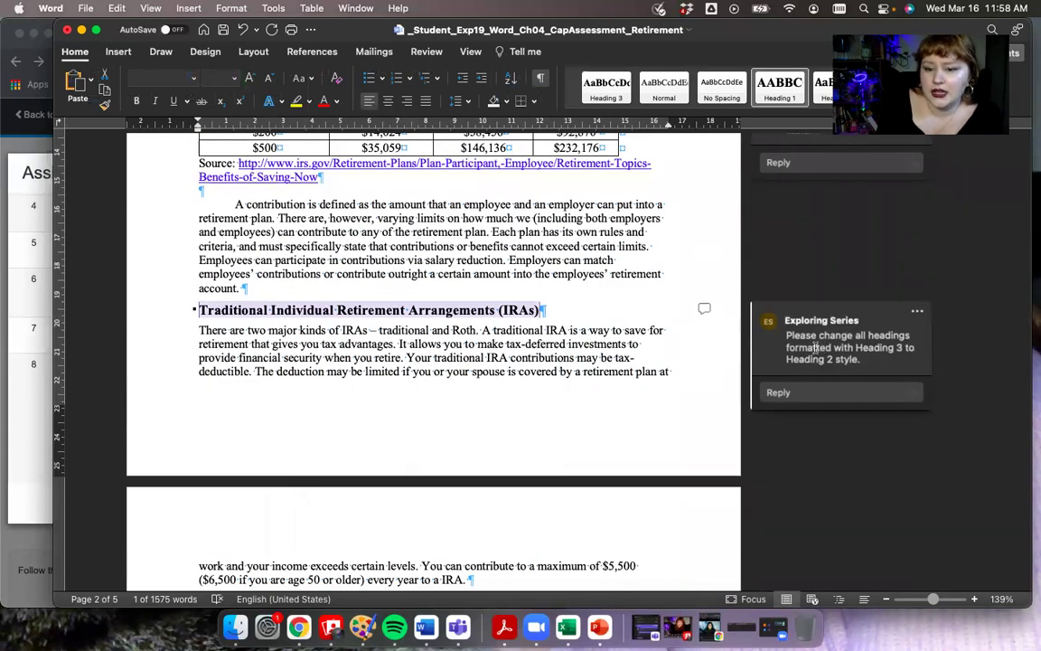
pyautogui.scroll(4, 461, 429)
pyautogui.scroll(6, 461, 429)
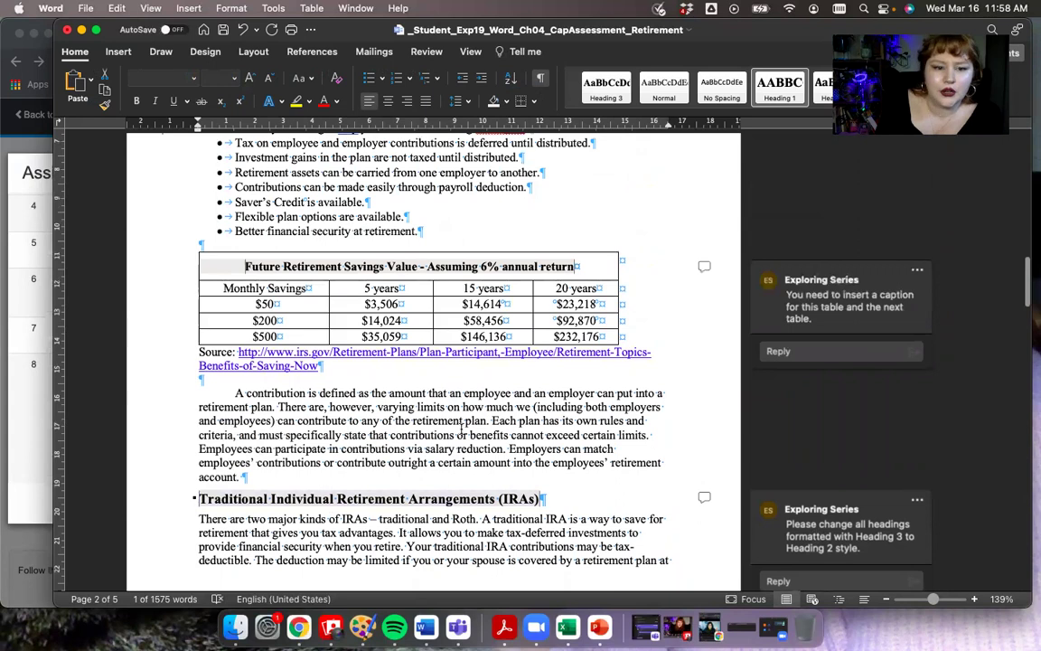
pyautogui.scroll(-9, 536, 361)
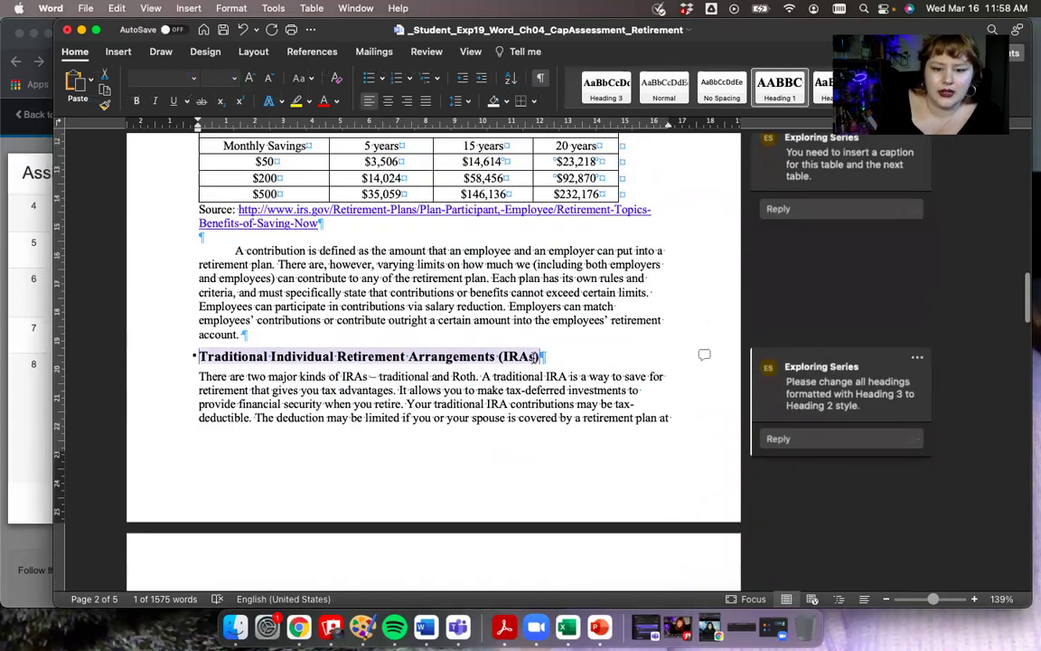
pyautogui.click(537, 357)
pyautogui.moveTo(537, 358); pyautogui.dragTo(199, 358)
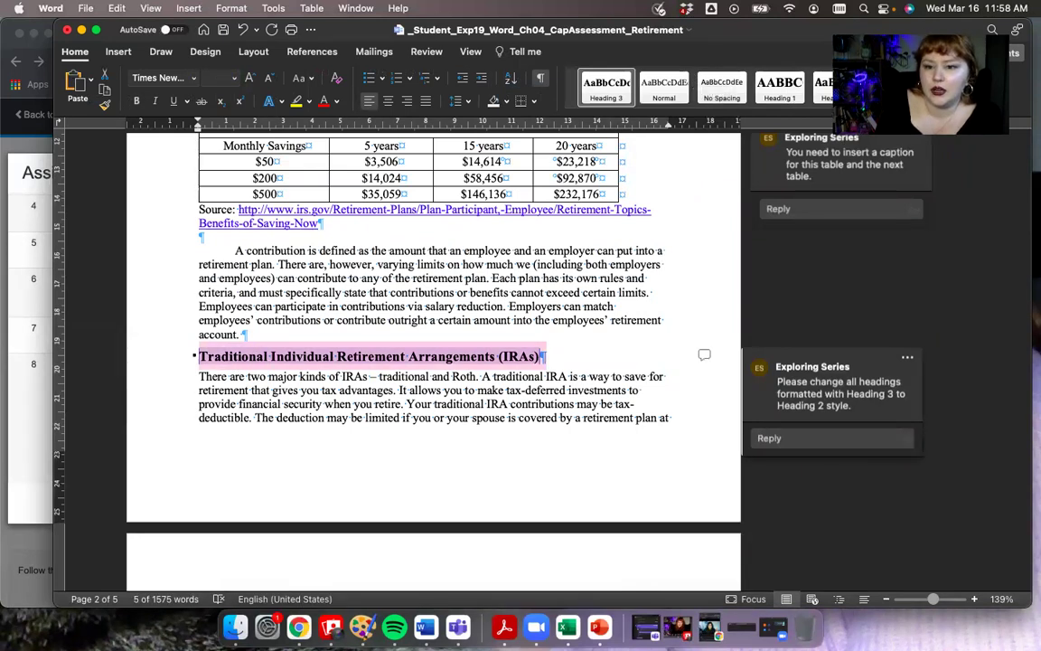
pyautogui.click(829, 88)
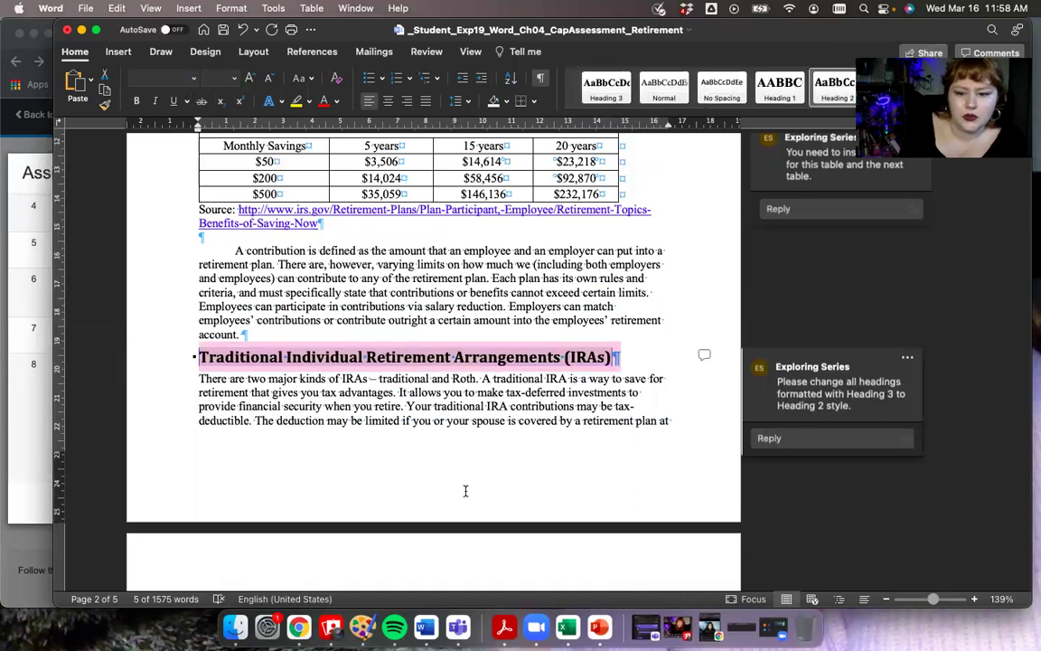
# Step: Show the Navigation Pane with the document's heading outline
pyautogui.scroll(-2, 464, 491)
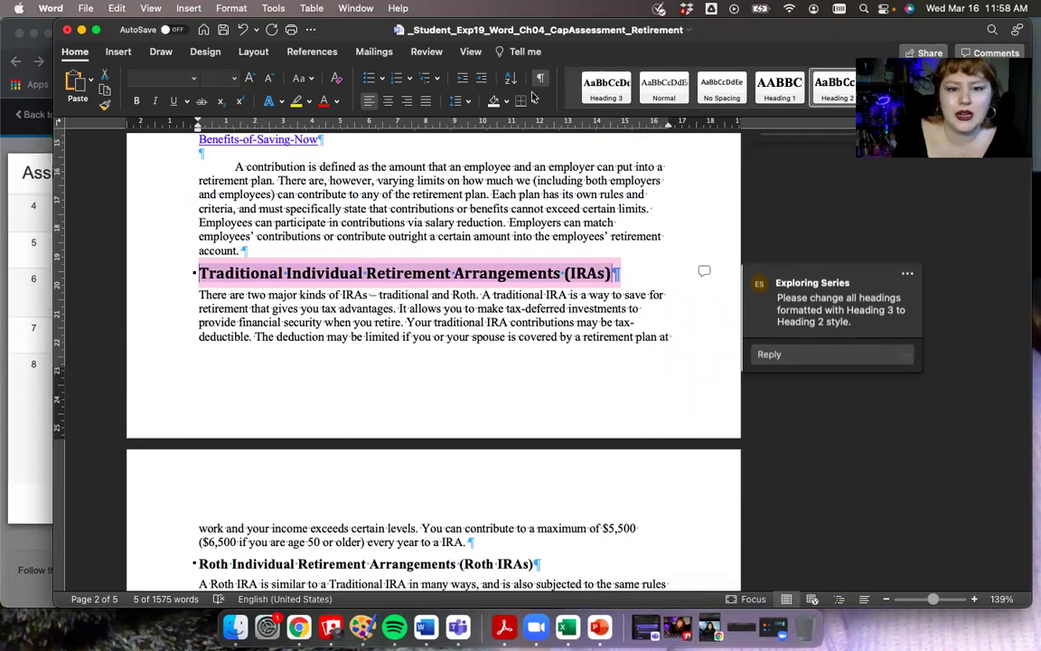
pyautogui.click(469, 52)
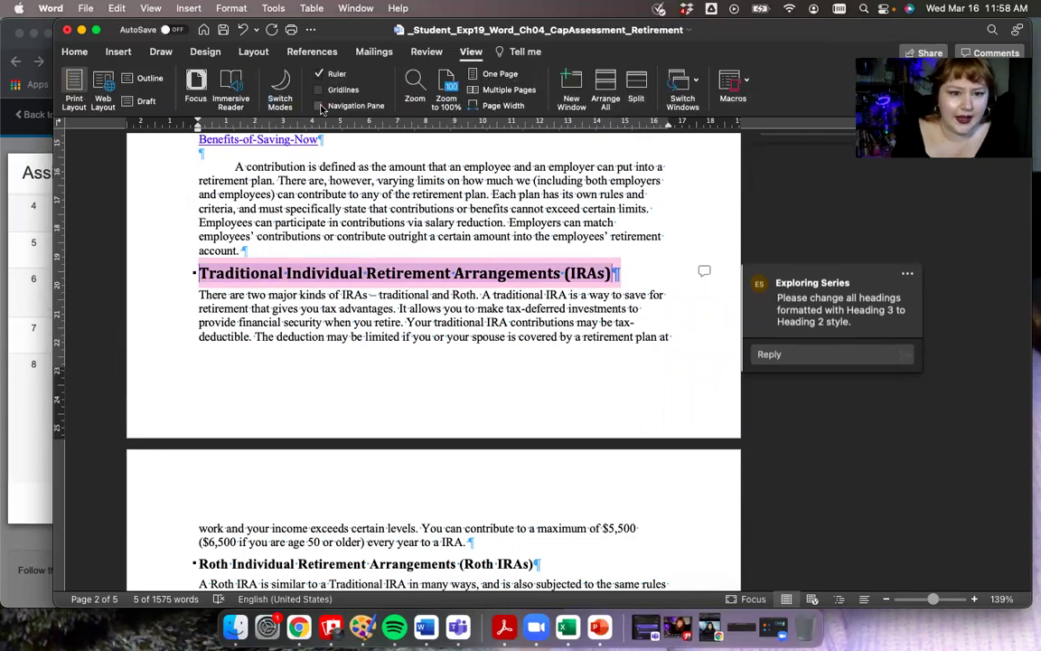
pyautogui.click(319, 107)
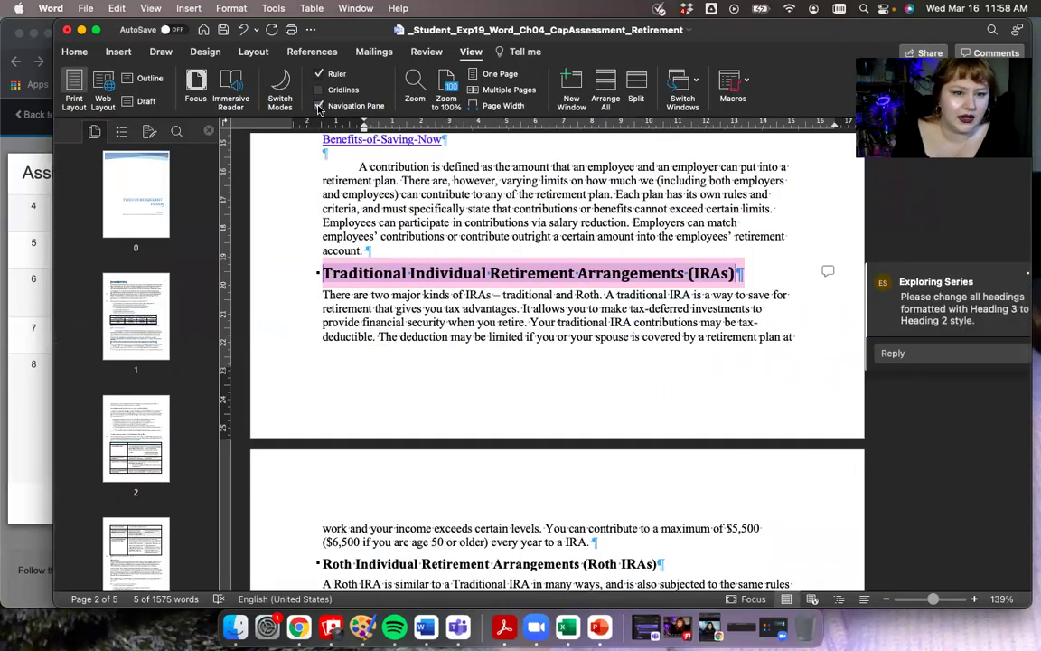
pyautogui.click(120, 132)
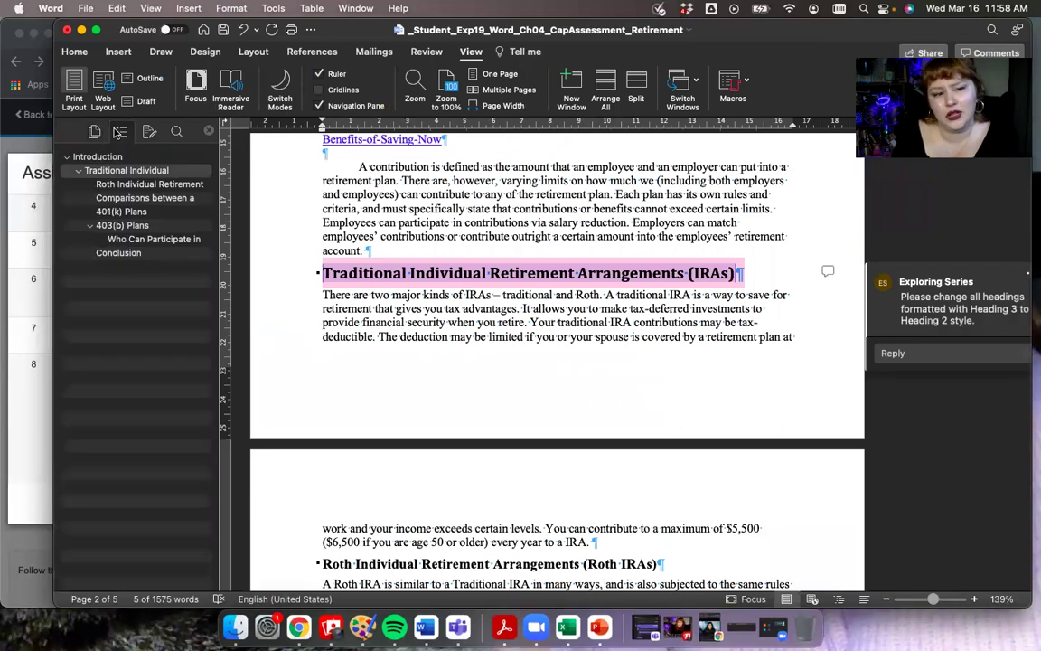
# Step: Go to the Roth Individual Retirement Arrangements (Roth IRAs) heading and apply the Heading 2 style to it
pyautogui.click(121, 187)
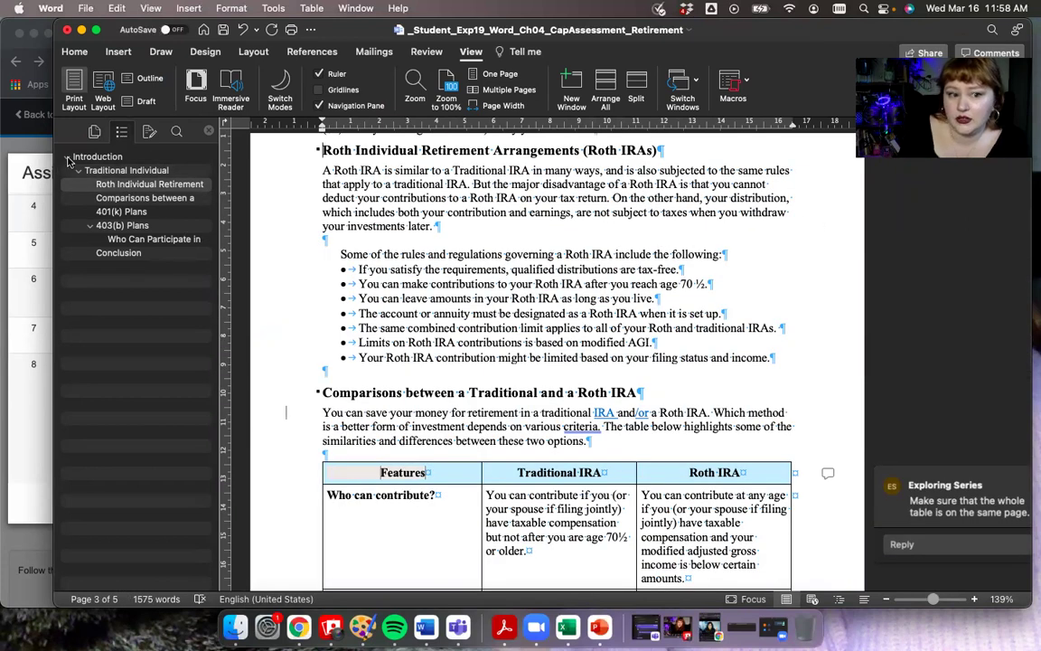
pyautogui.click(76, 52)
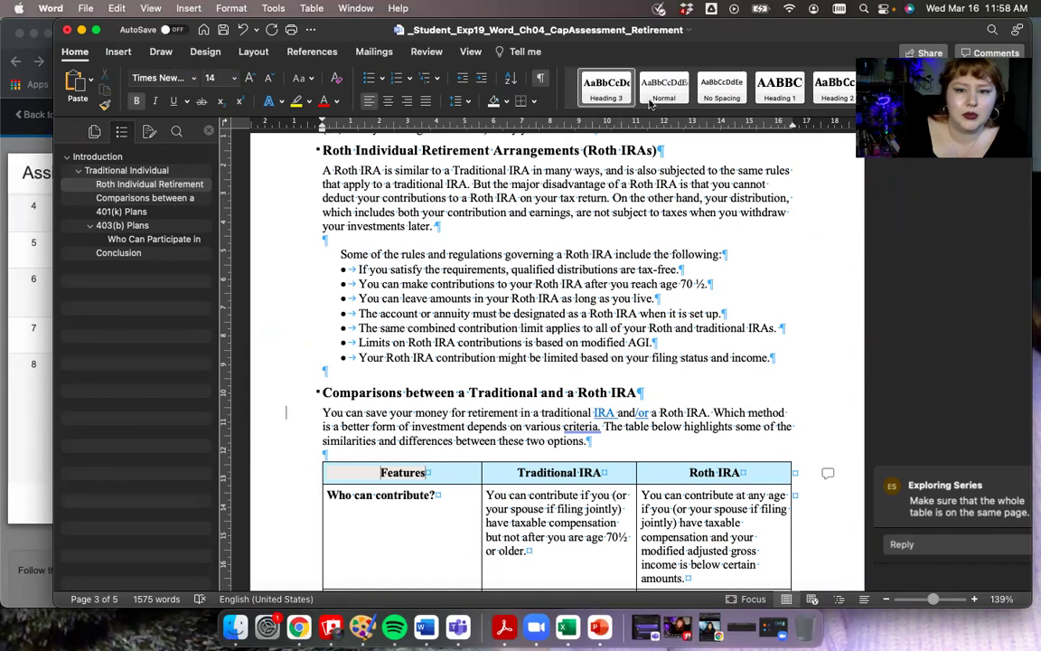
pyautogui.click(836, 86)
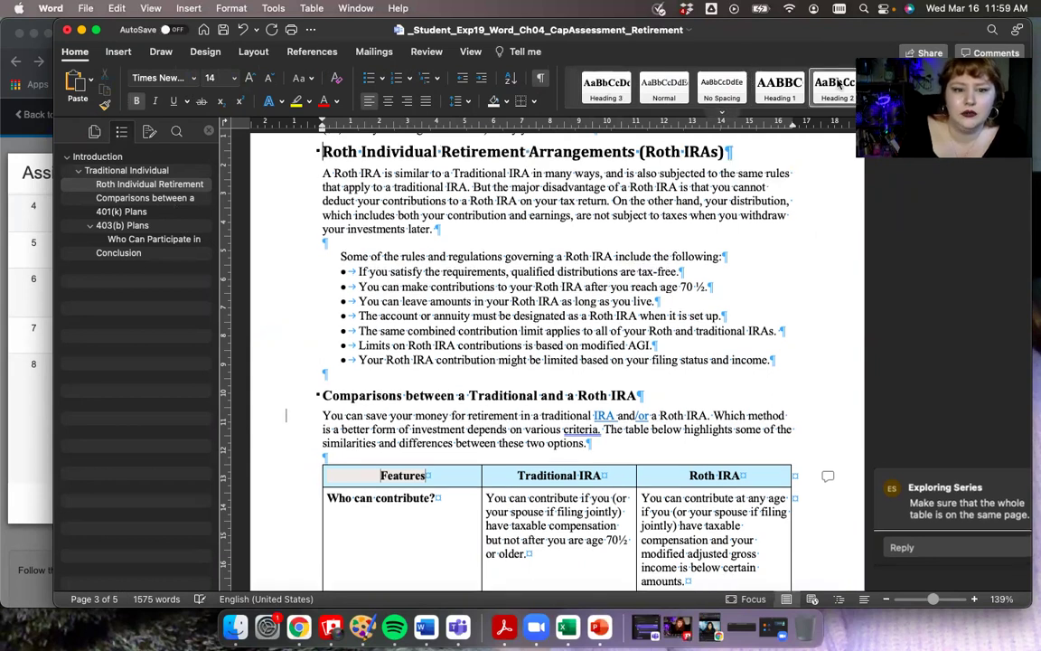
# Step: Apply the Heading 2 style to the whole Comparisons between a Traditional and a Roth IRA heading, including its first word
pyautogui.click(389, 399)
pyautogui.click(836, 85)
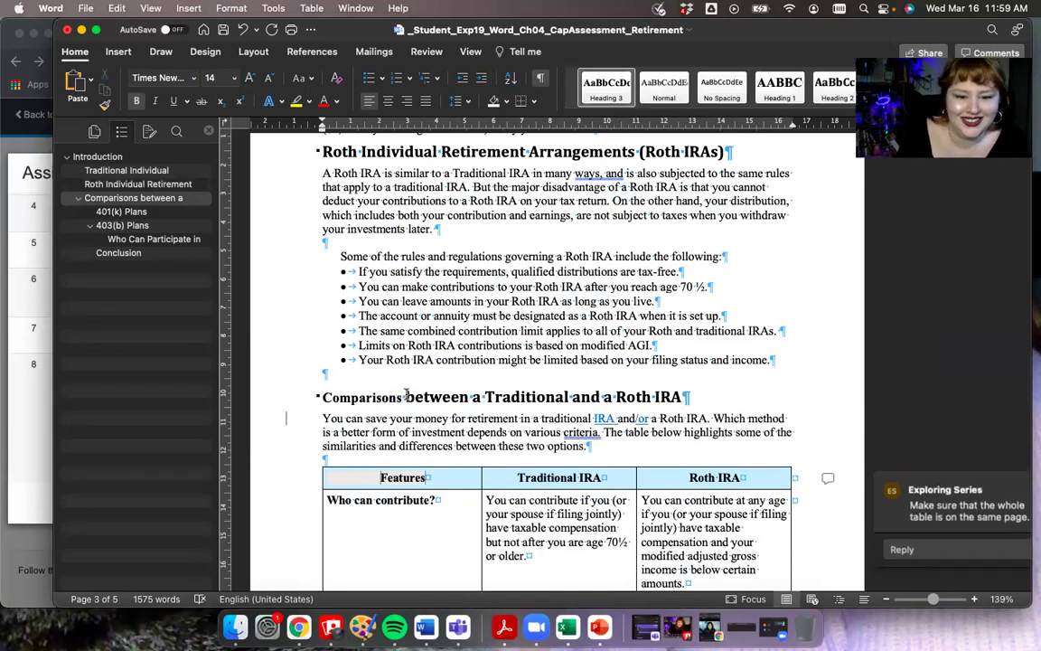
pyautogui.moveTo(404, 397); pyautogui.dragTo(323, 398)
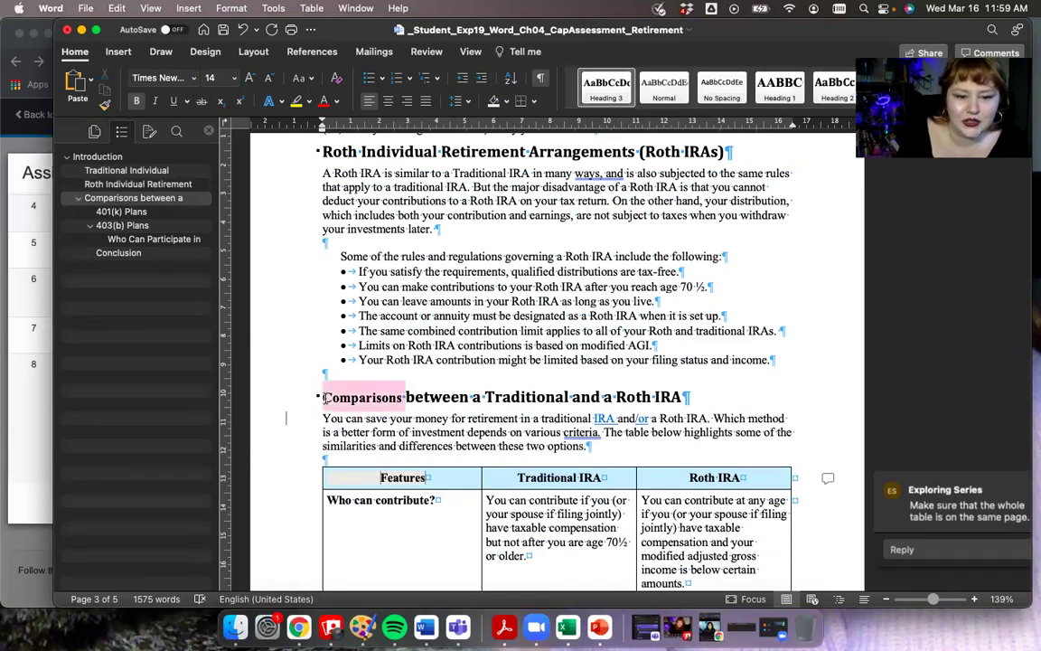
pyautogui.click(816, 86)
# Step: Go to the 401(k) Plans and 403(b) Plans headings and apply the Heading 2 style to each
pyautogui.scroll(-10, 553, 406)
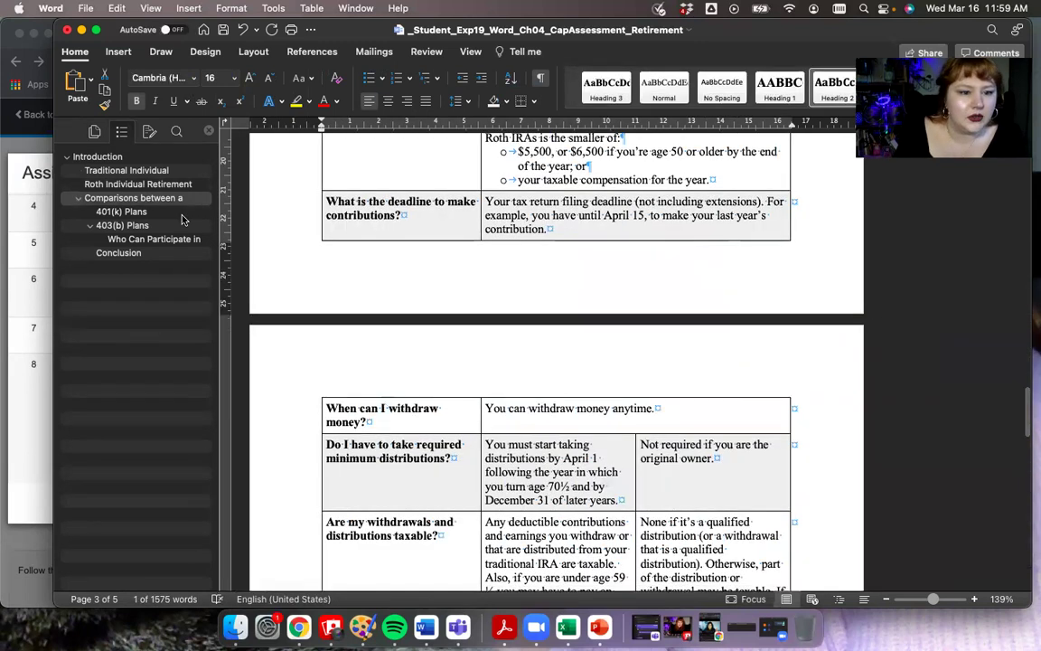
pyautogui.click(180, 217)
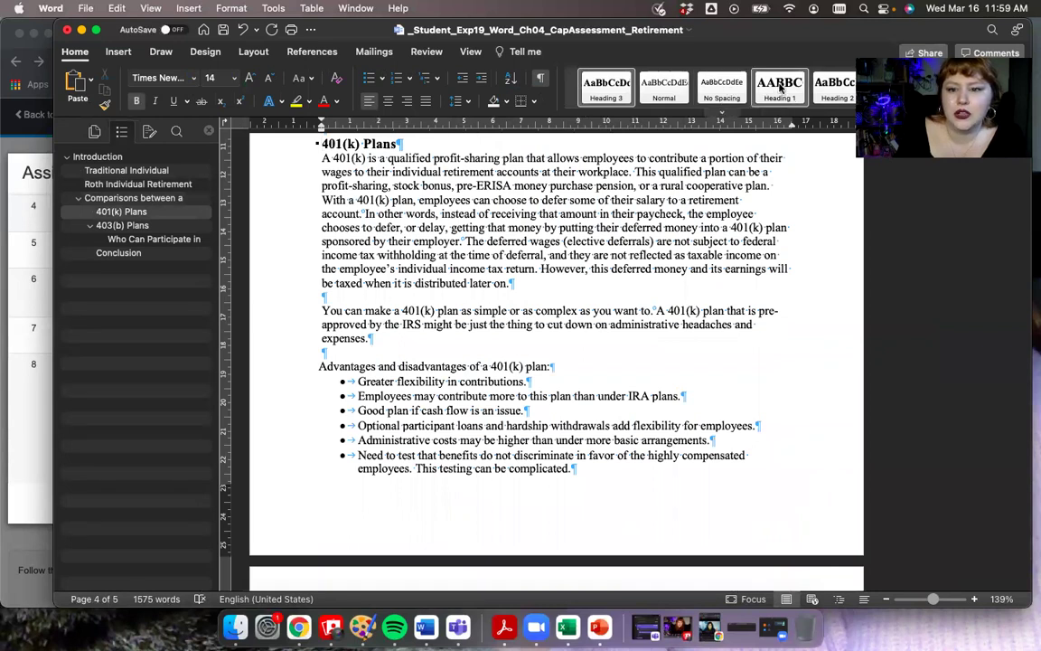
pyautogui.click(831, 86)
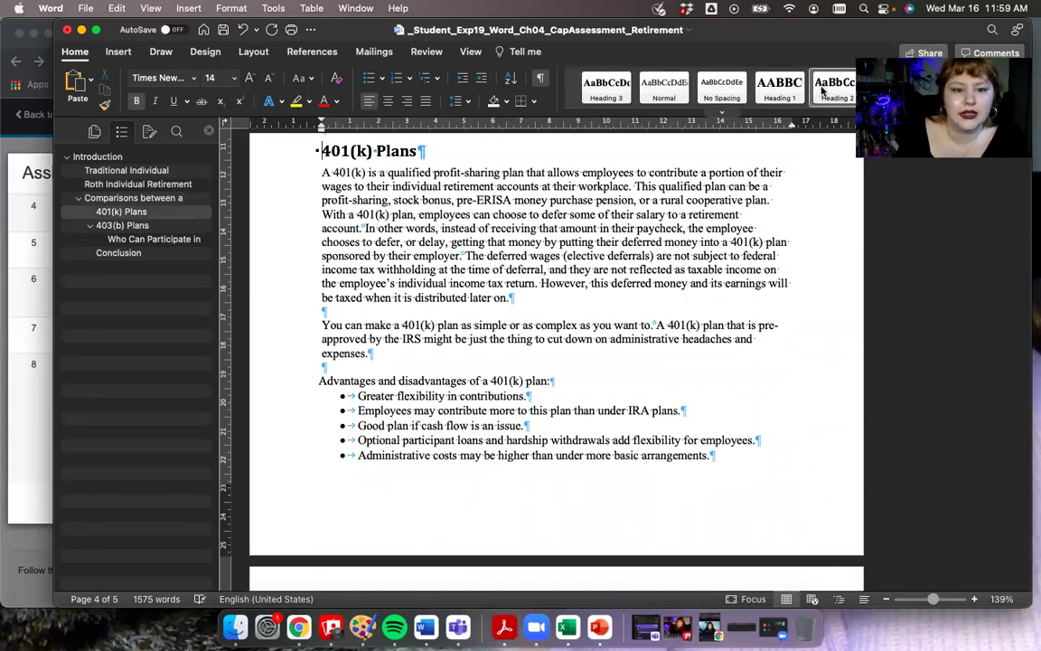
pyautogui.click(126, 224)
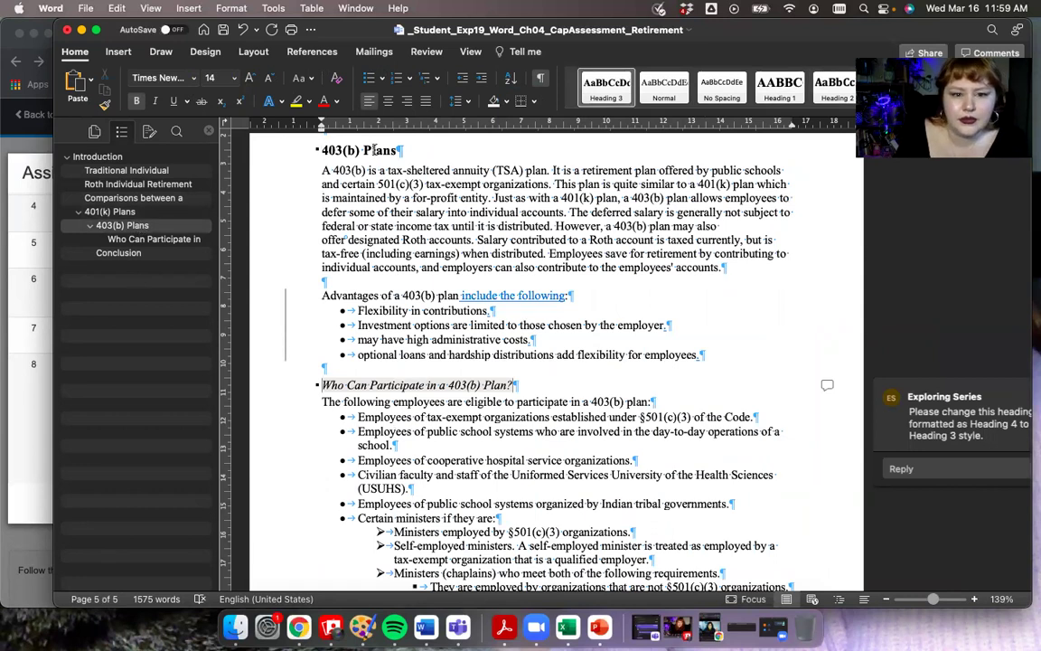
pyautogui.click(827, 84)
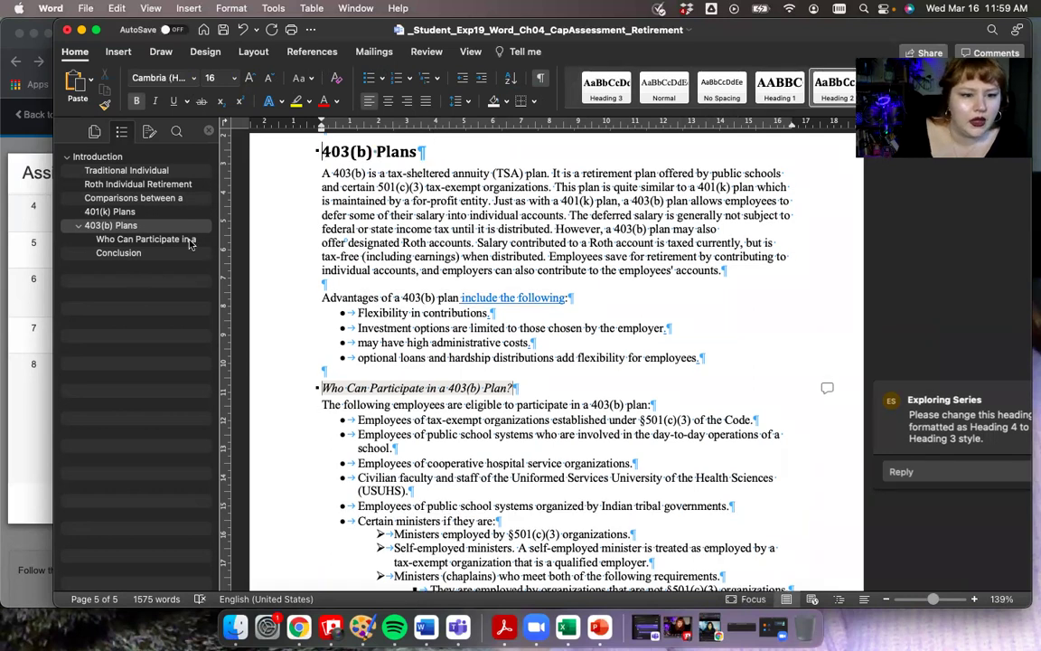
# Step: Apply the Heading 3 style to the Who Can Participate in a 403(b) Plan? heading and the Heading 2 style to the Conclusion heading
pyautogui.click(145, 239)
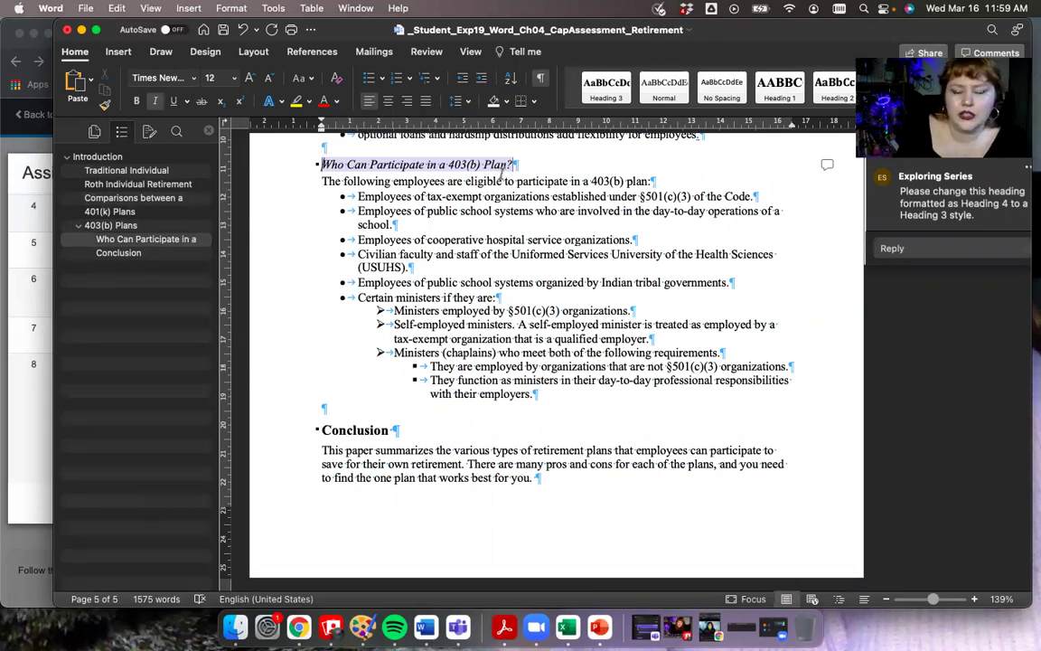
pyautogui.click(606, 85)
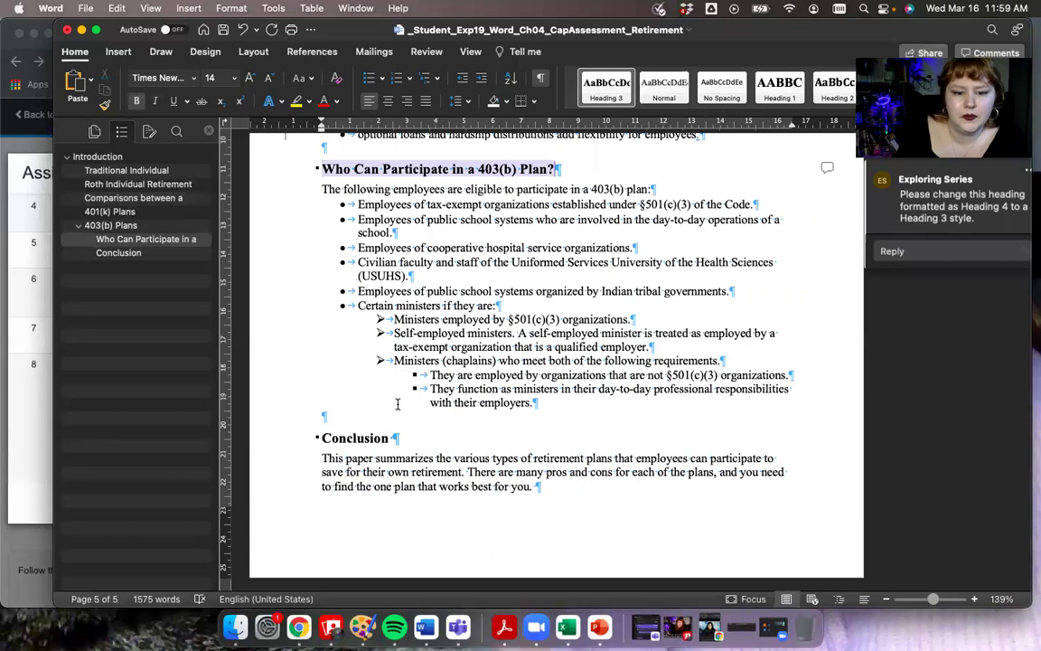
pyautogui.click(340, 439)
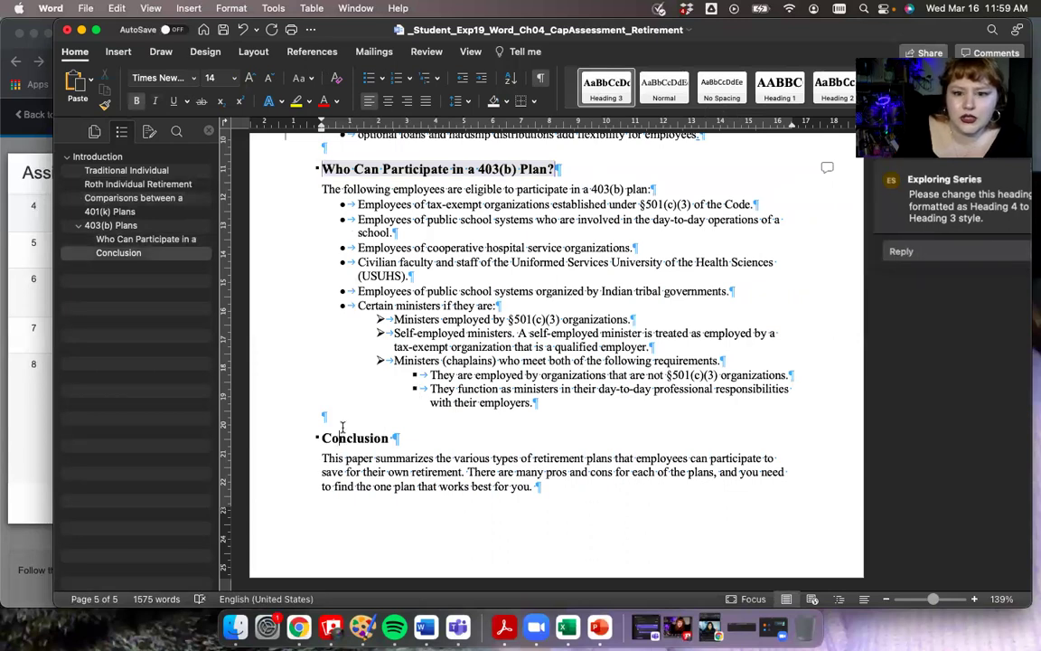
pyautogui.click(837, 88)
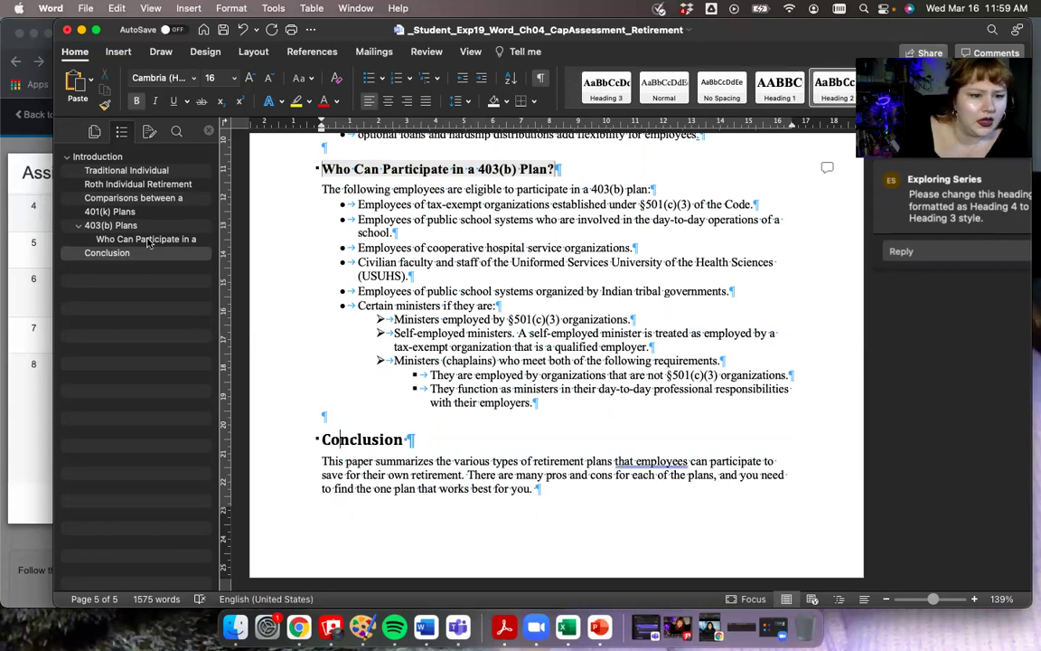
pyautogui.click(83, 252)
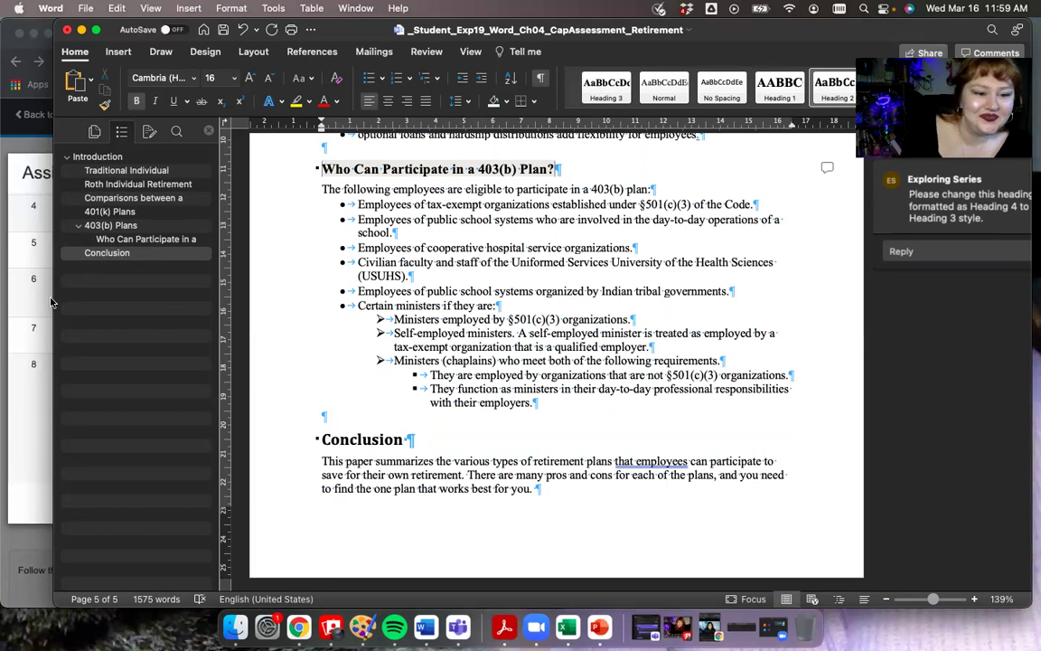
# Step: Switch to the assignment instructions in Chrome and copy the instruction 5 reply text "I have made the style replacement."
pyautogui.click(43, 294)
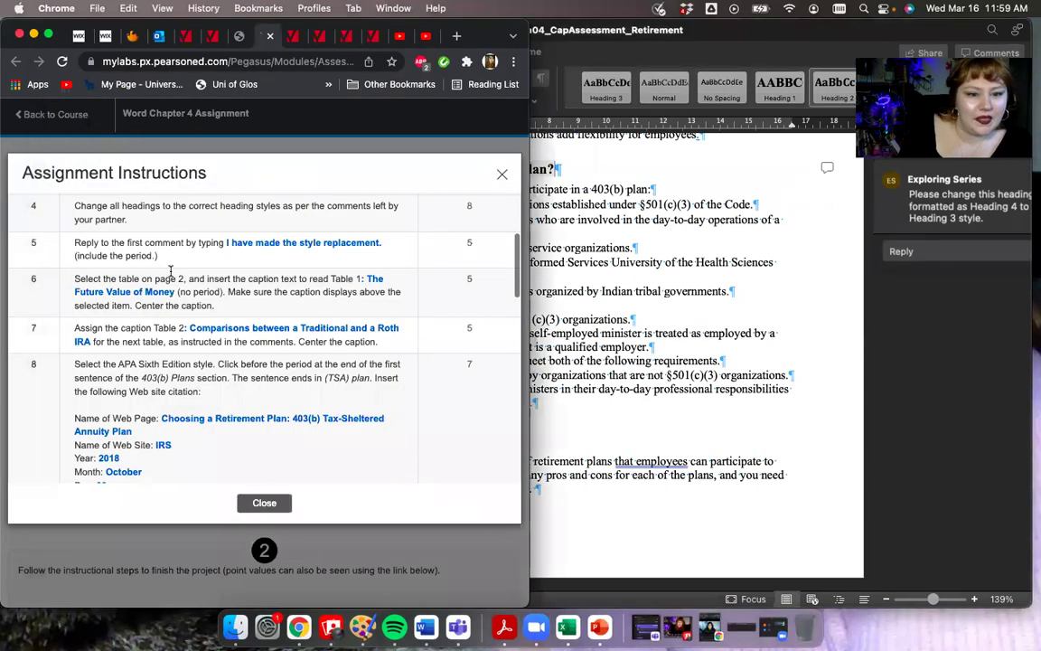
pyautogui.scroll(-1, 170, 271)
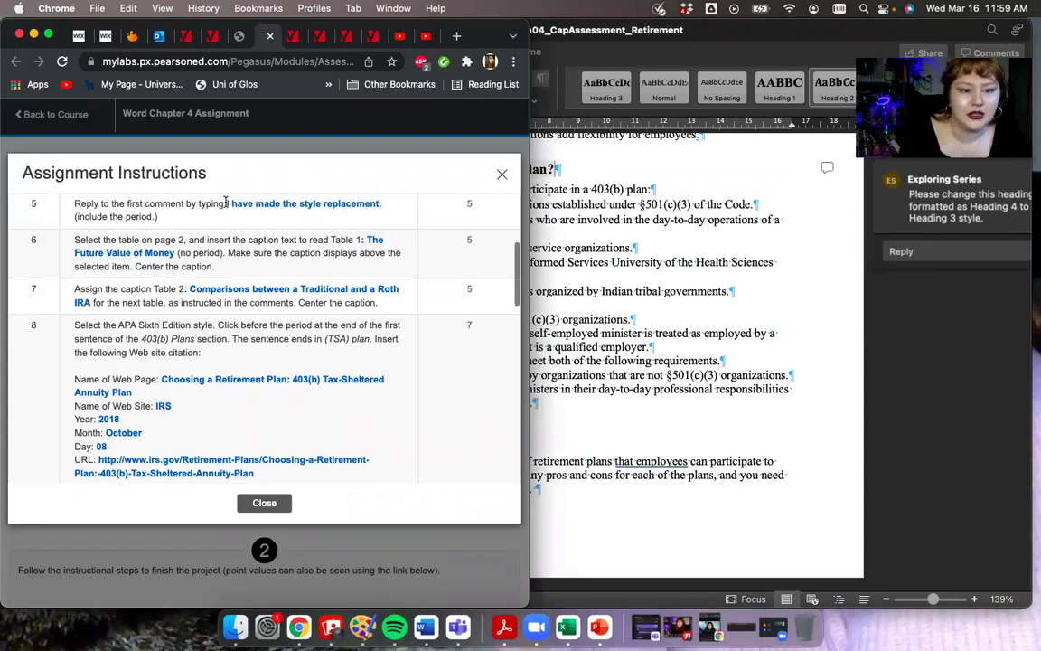
pyautogui.scroll(1, 253, 190)
pyautogui.tripleClick(379, 243)
pyautogui.click(384, 249)
pyautogui.moveTo(381, 246); pyautogui.dragTo(223, 245)
pyautogui.press('super+c')
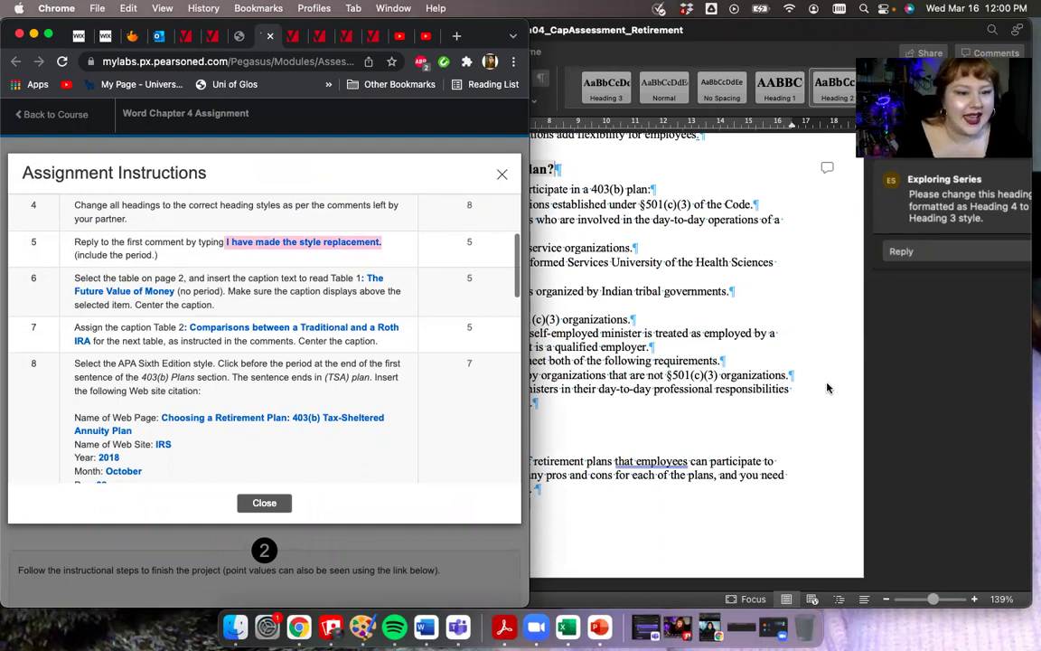
# Step: Back in the Word document, post the reply "I have made the style replacement." to the first comment, on the Introduction heading
pyautogui.click(798, 387)
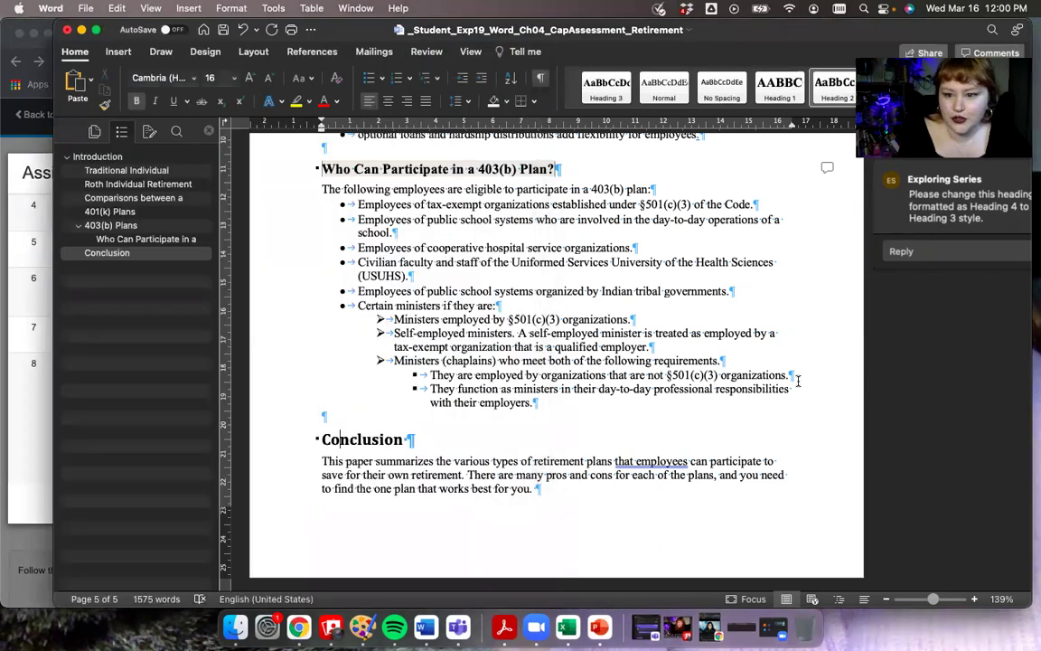
pyautogui.scroll(10, 798, 384)
pyautogui.scroll(15, 798, 380)
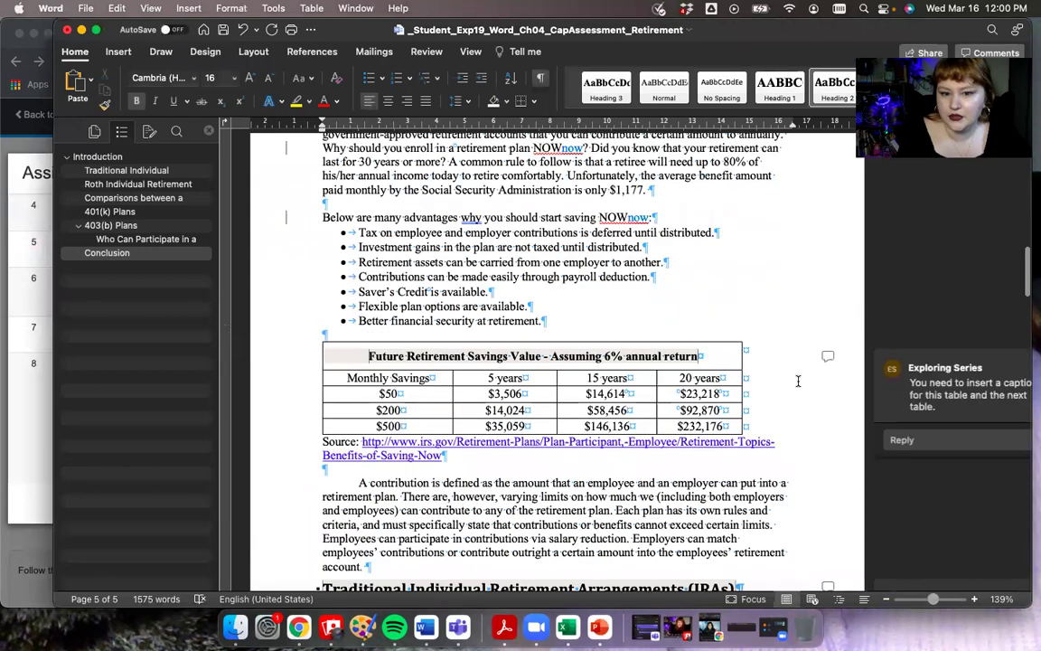
pyautogui.scroll(10, 797, 379)
pyautogui.scroll(-8, 797, 378)
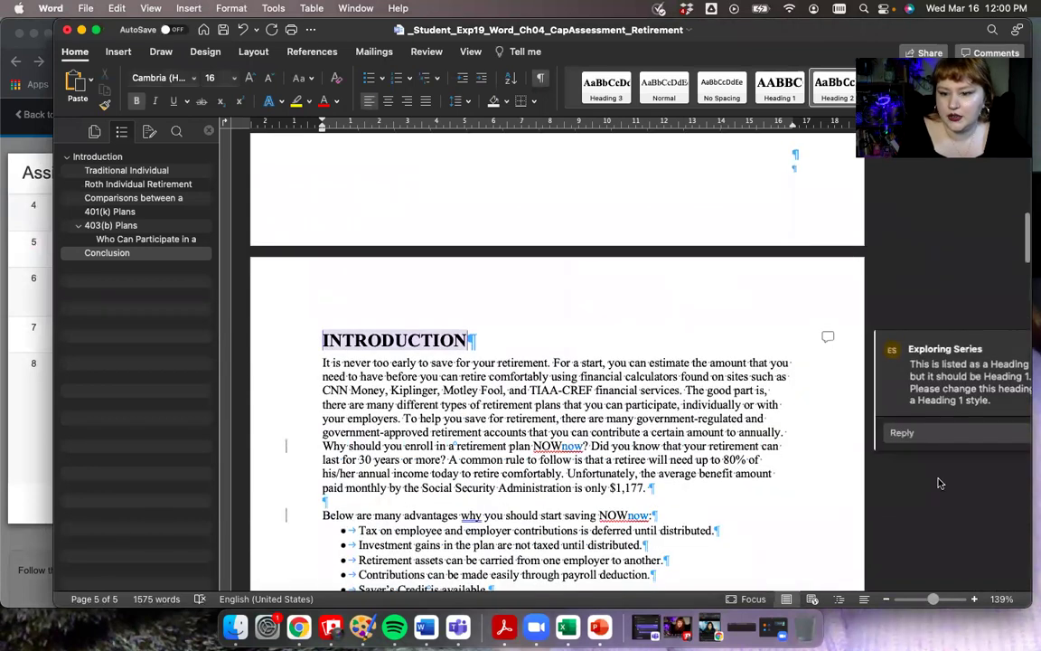
pyautogui.click(924, 436)
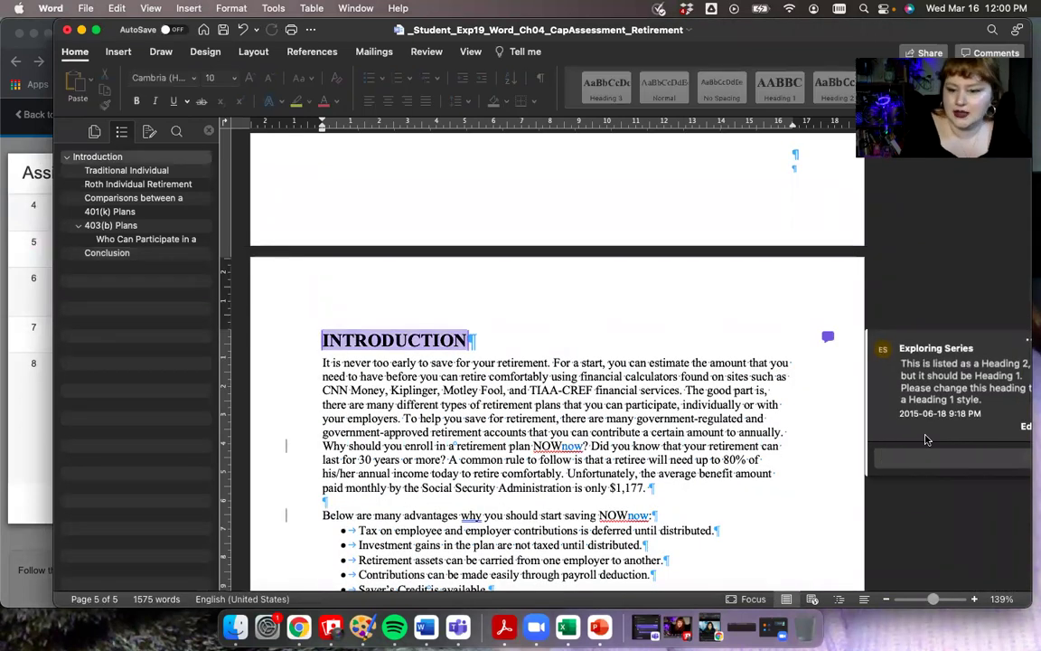
pyautogui.press('super+v')
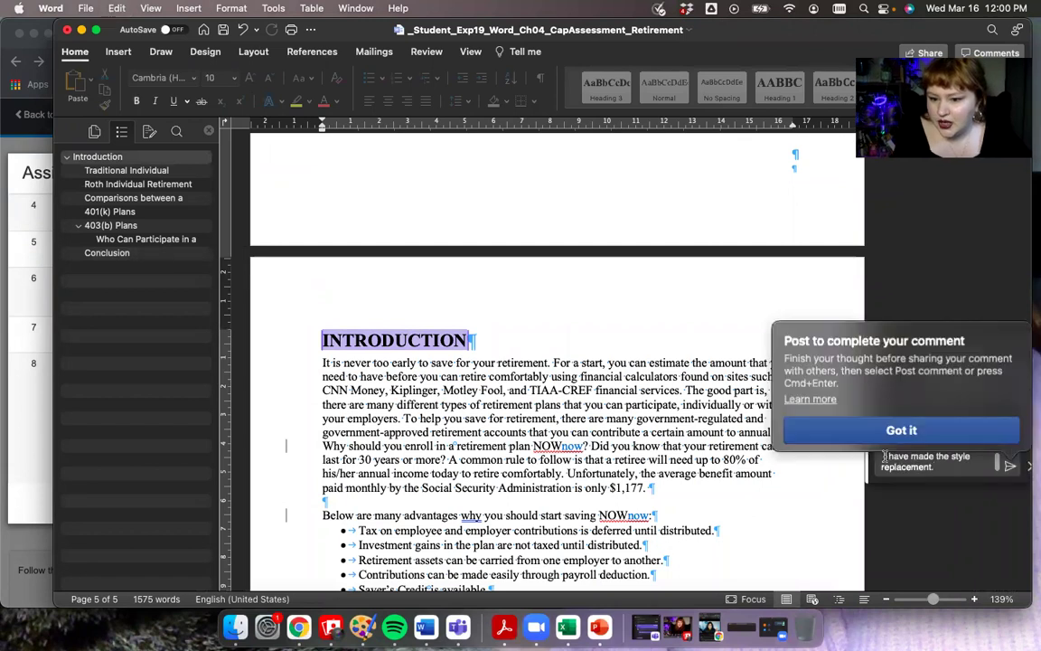
pyautogui.click(885, 457)
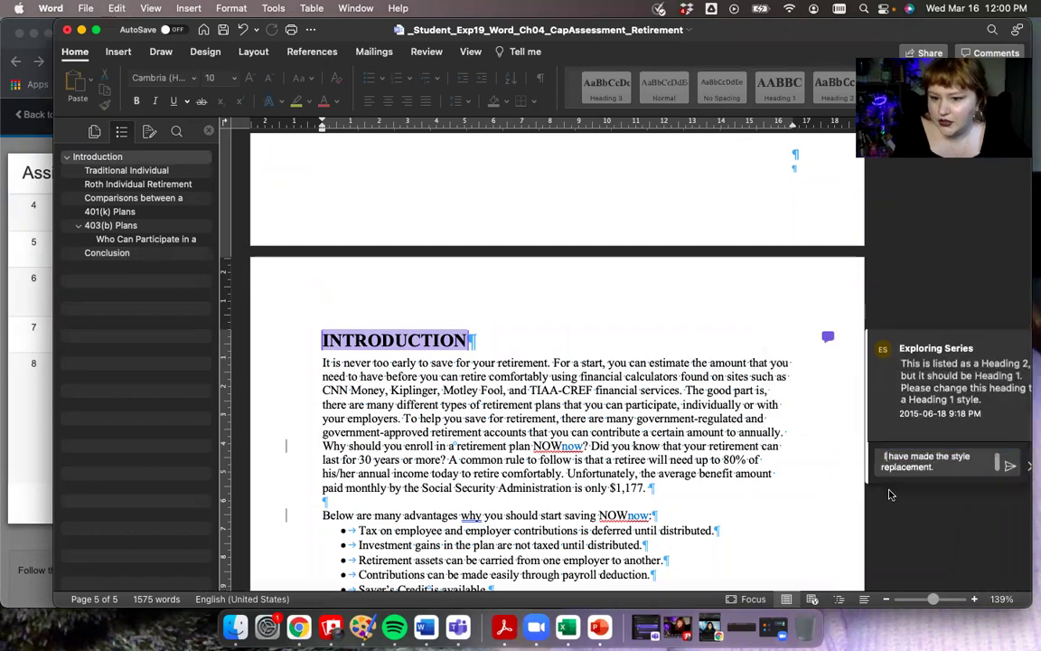
pyautogui.click(1009, 464)
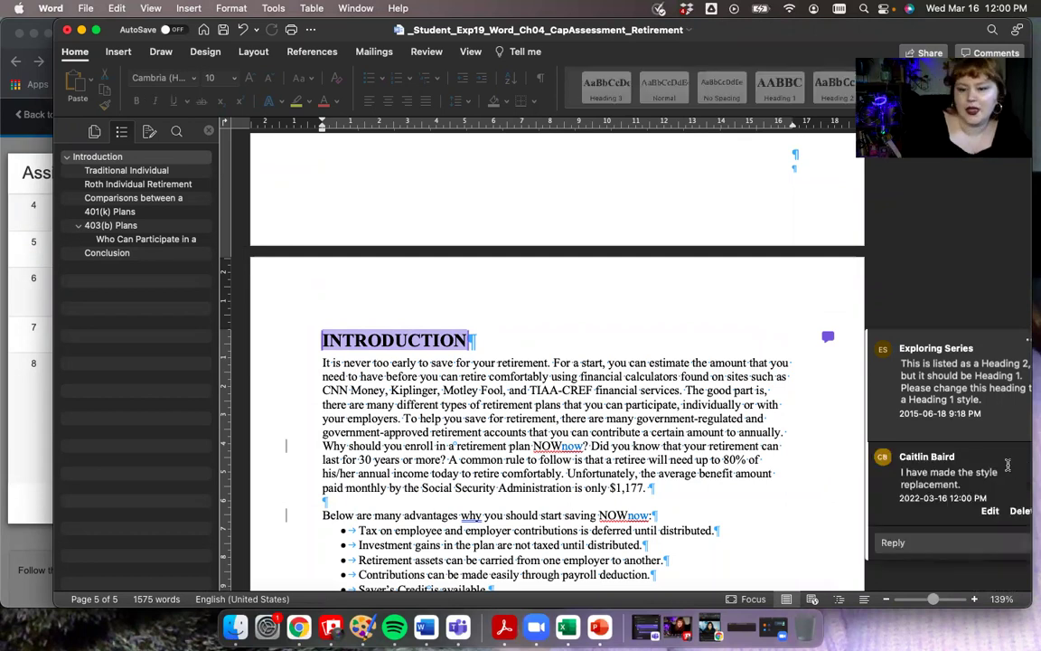
# Step: Switch to the assignment instructions in Chrome and copy the instruction 6 caption text ": The Future Value of Money"
pyautogui.click(26, 350)
pyautogui.scroll(-5, 196, 313)
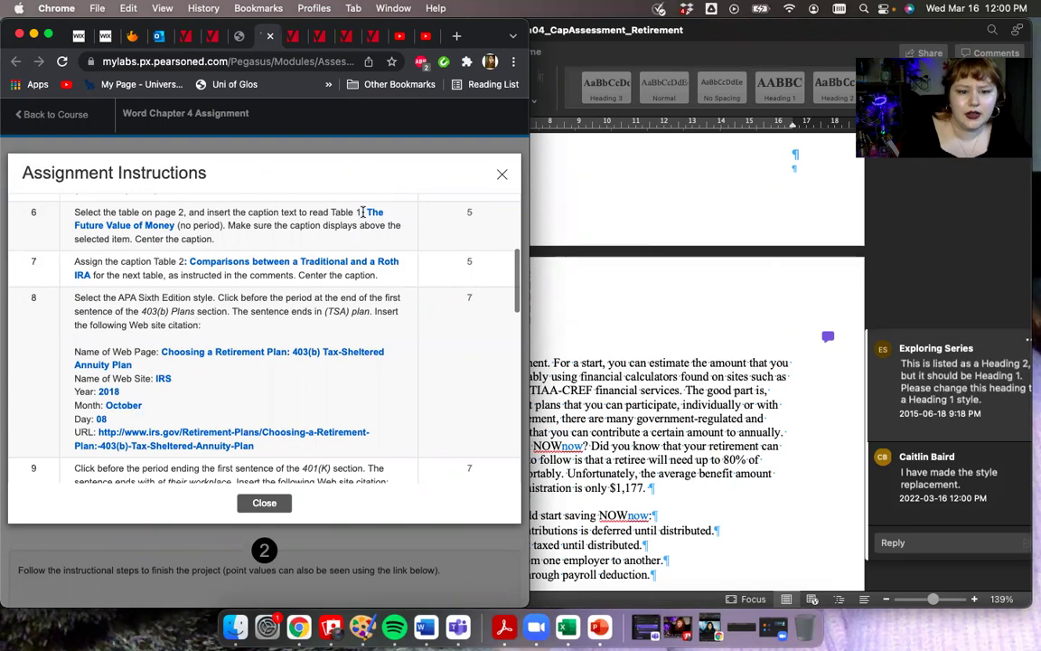
pyautogui.moveTo(361, 212); pyautogui.dragTo(152, 220)
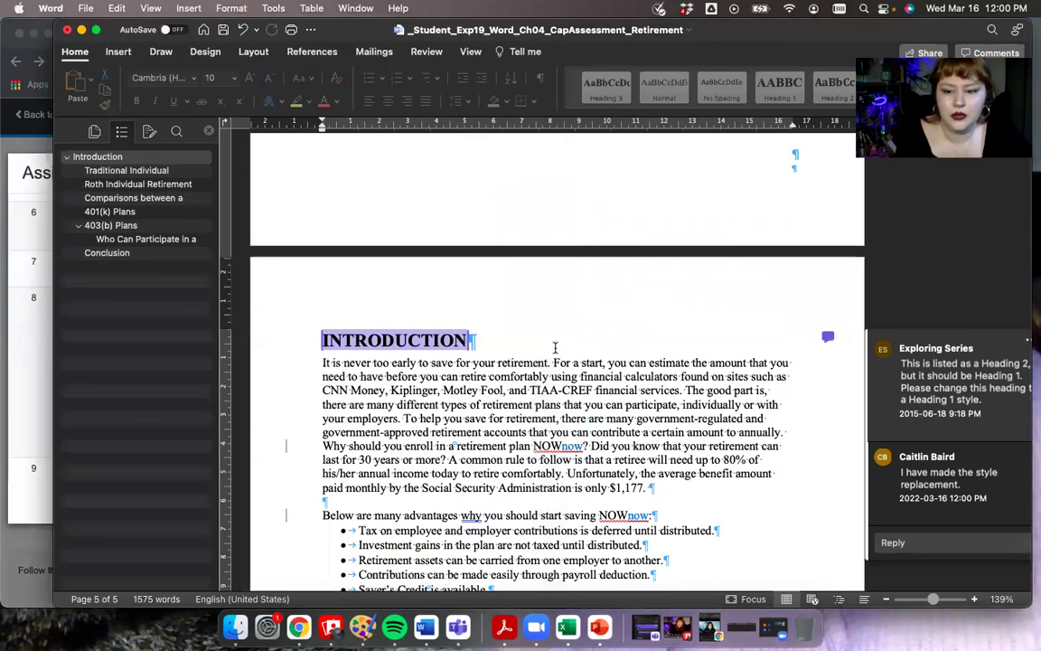
# Step: In the Word document, insert the caption "Table 1: The Future Value of Money" above the page 2 savings table and center it
pyautogui.click(573, 289)
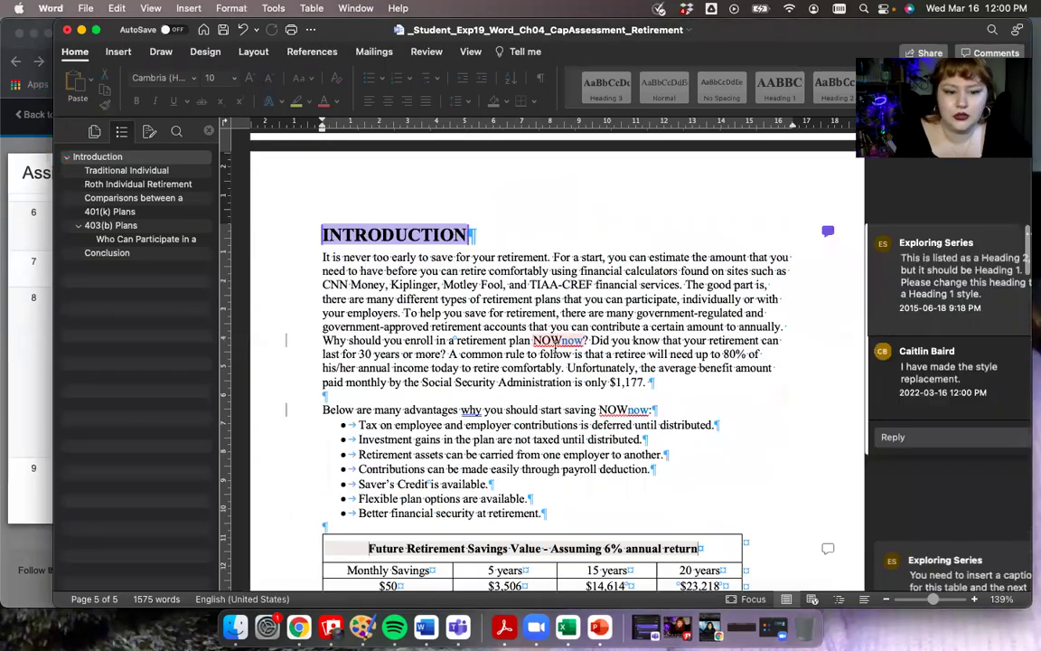
pyautogui.scroll(-10, 553, 341)
pyautogui.scroll(2, 554, 351)
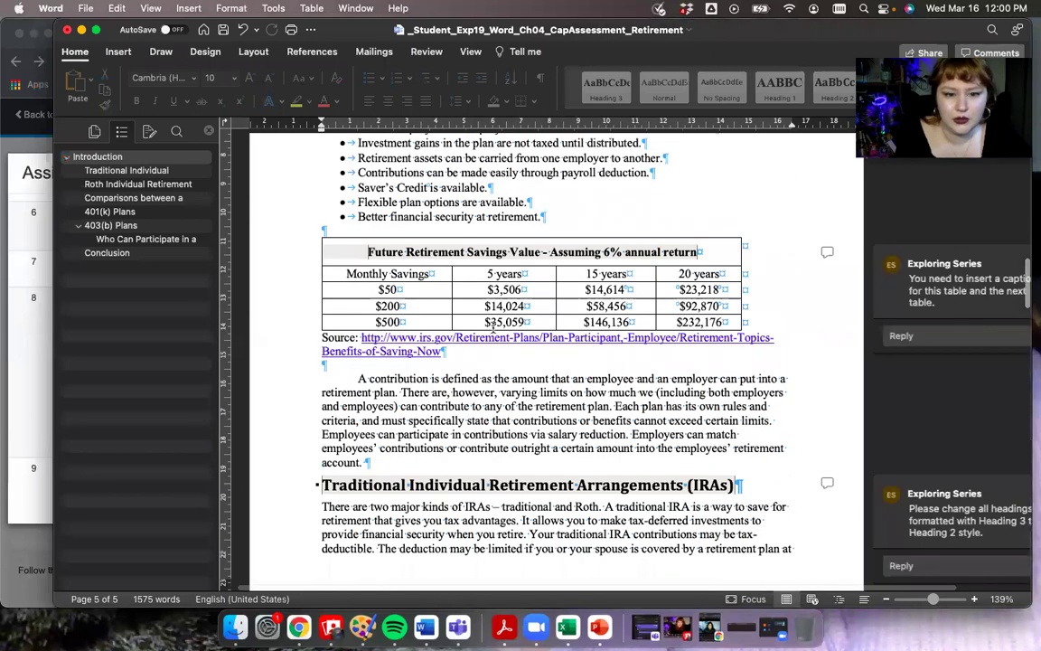
pyautogui.click(334, 245)
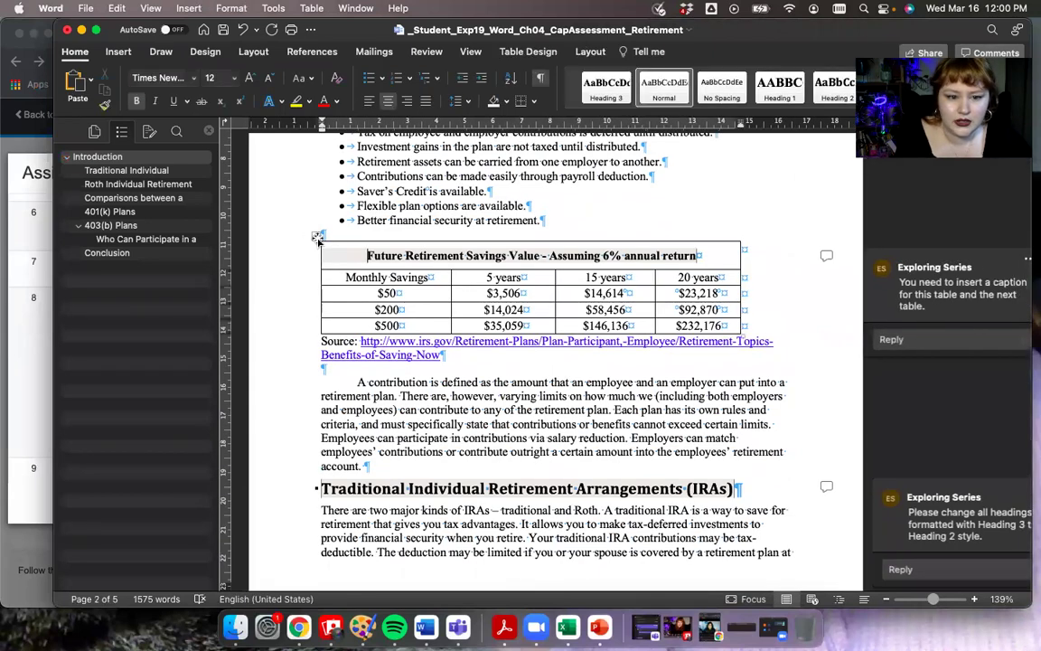
pyautogui.click(316, 237)
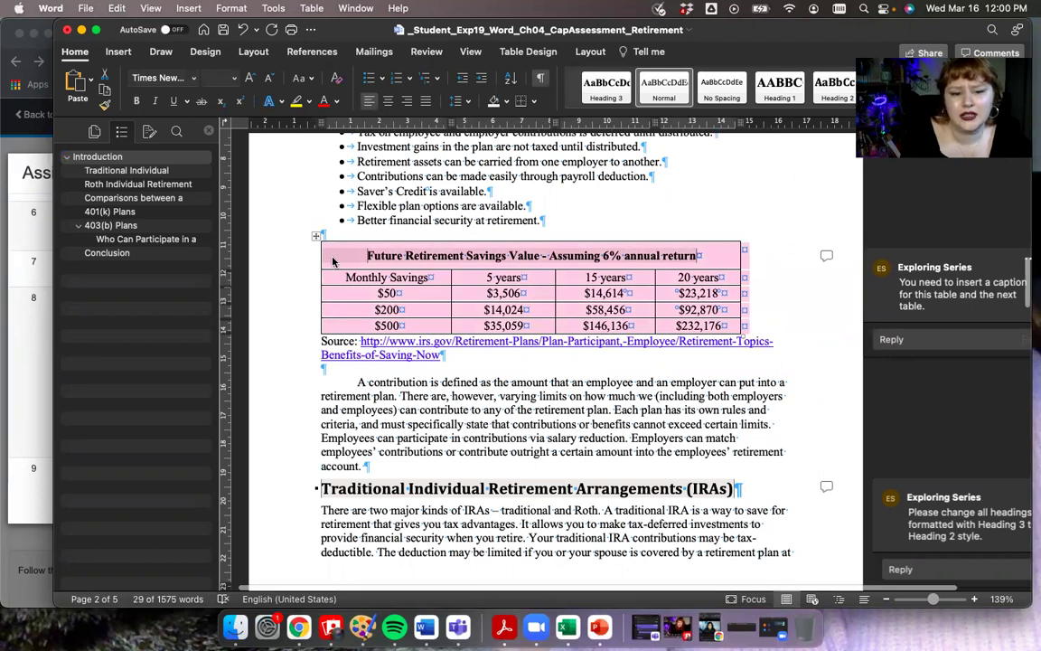
pyautogui.rightClick(333, 261)
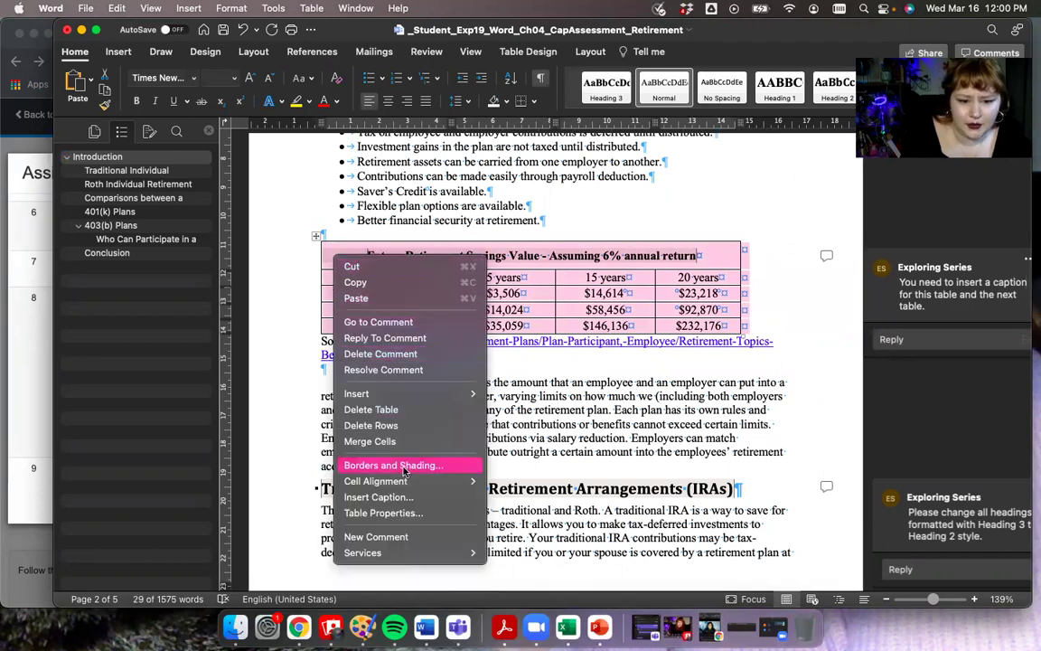
pyautogui.click(407, 498)
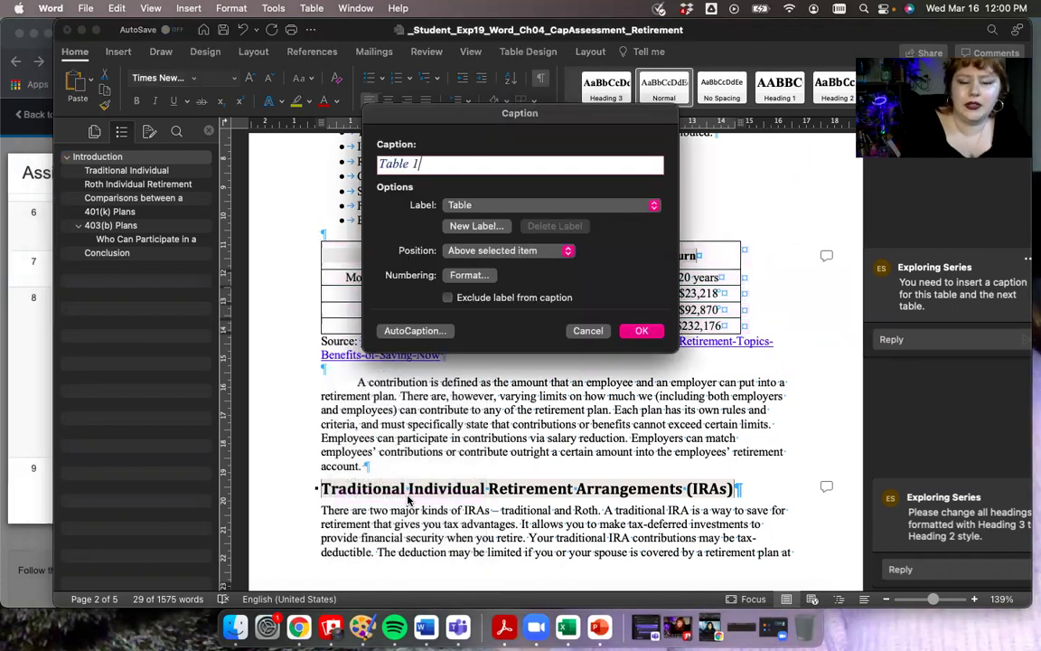
pyautogui.write(': The Future Value of Money')
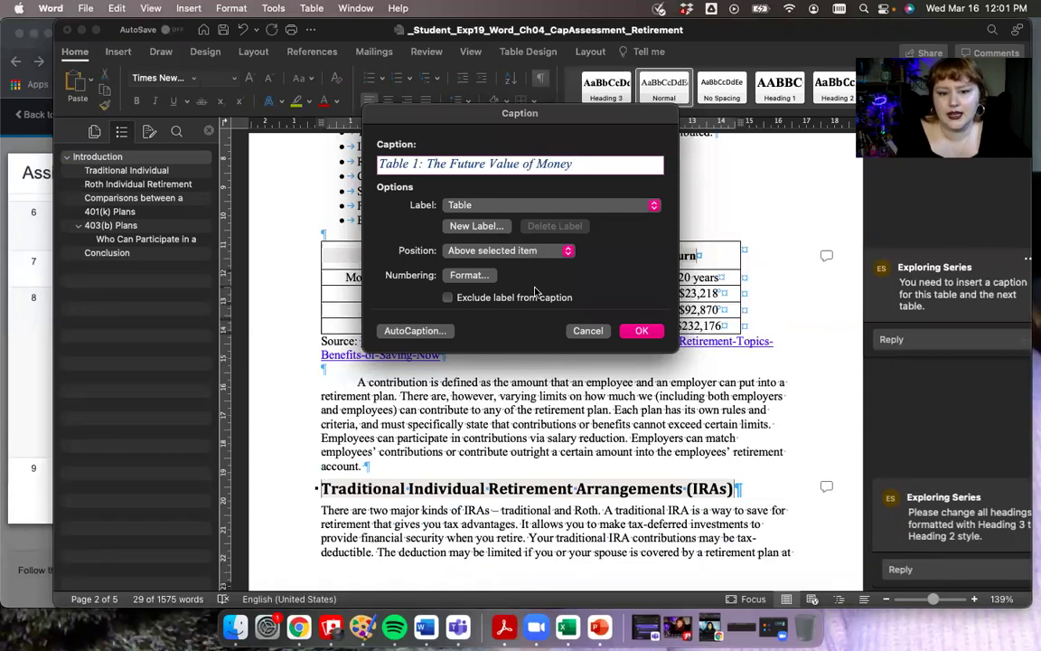
pyautogui.click(641, 333)
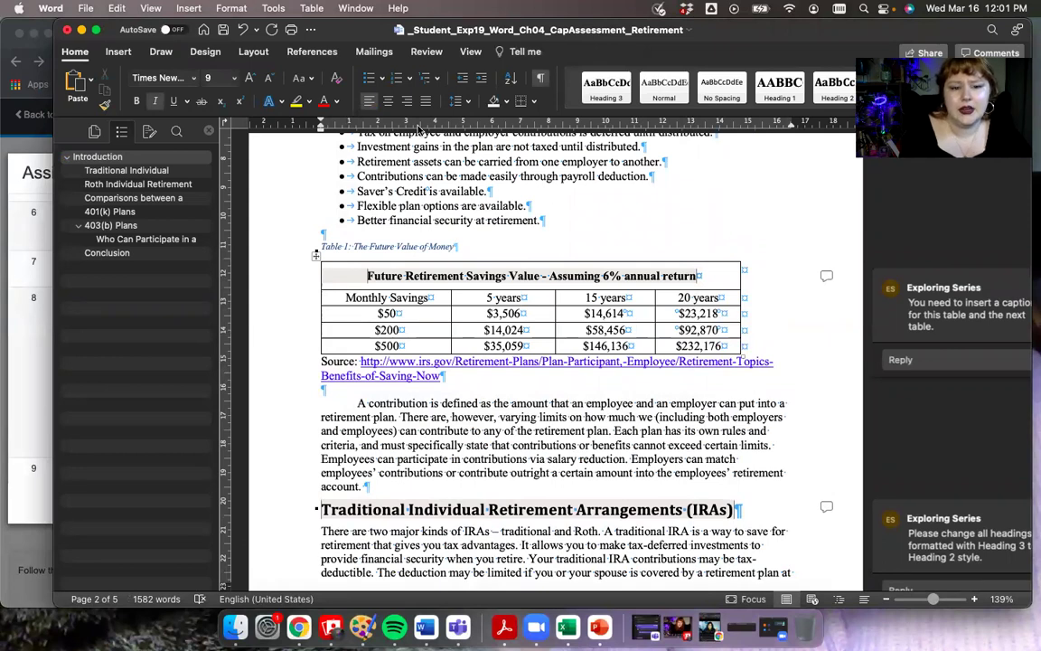
pyautogui.click(388, 101)
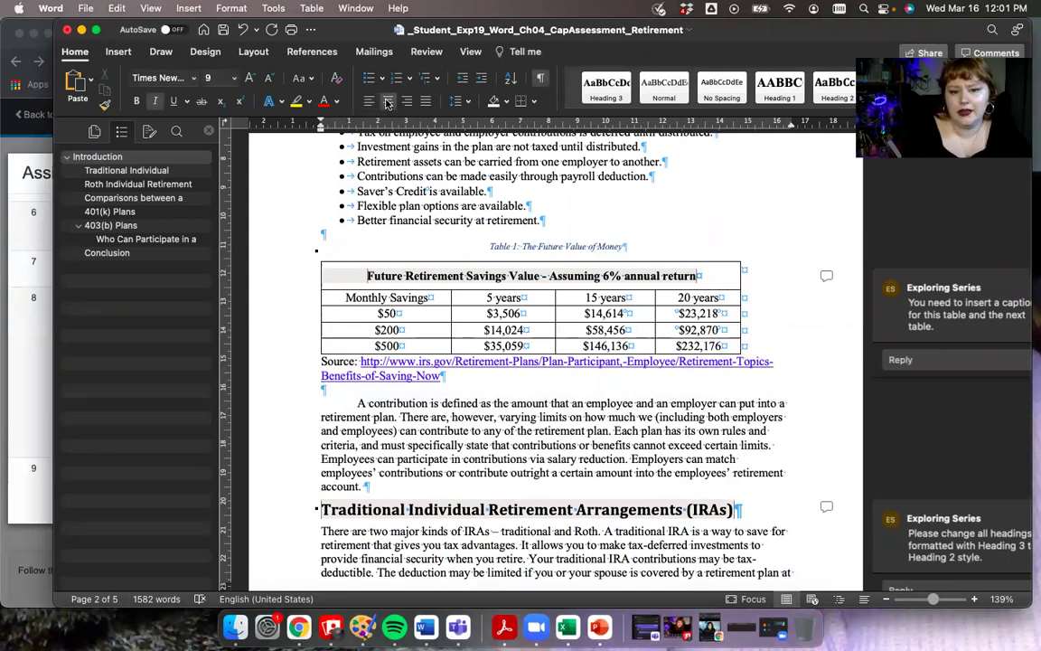
# Step: Switch to the assignment instructions in Chrome and copy the instruction 7 caption text ": Comparisons between a Traditional and a Roth IRA"
pyautogui.click(28, 222)
pyautogui.scroll(-2, 94, 263)
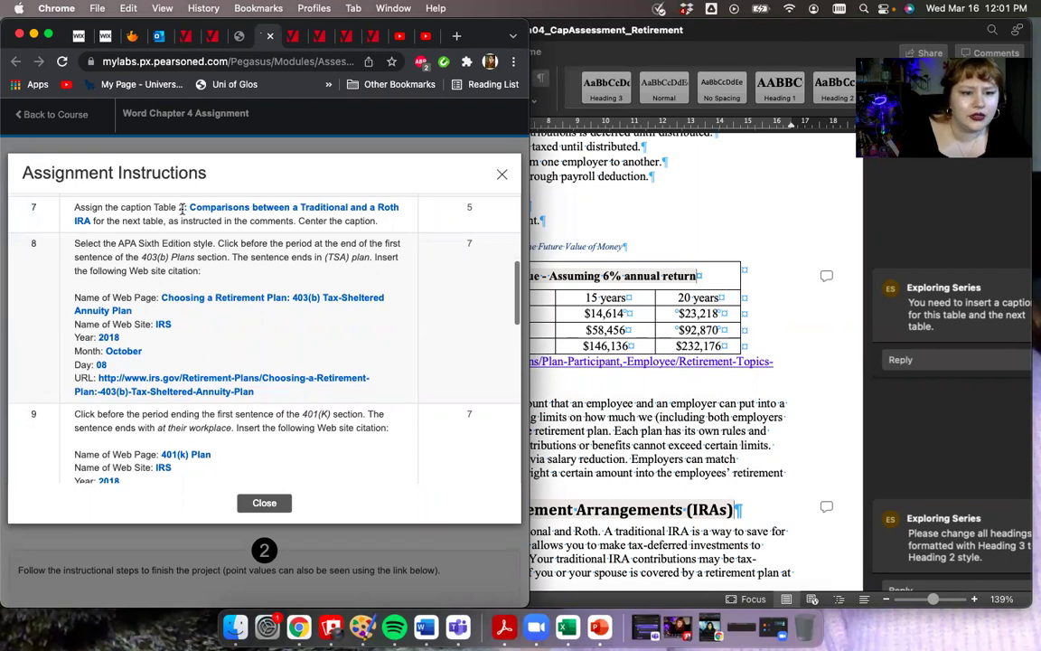
pyautogui.moveTo(182, 209); pyautogui.dragTo(88, 215)
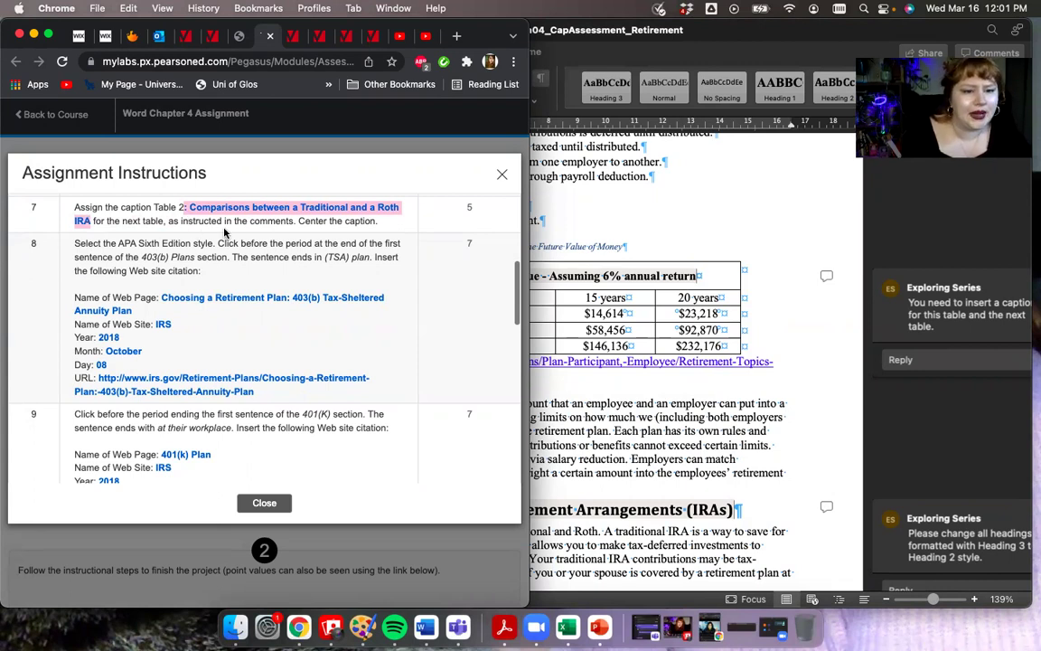
pyautogui.click(336, 234)
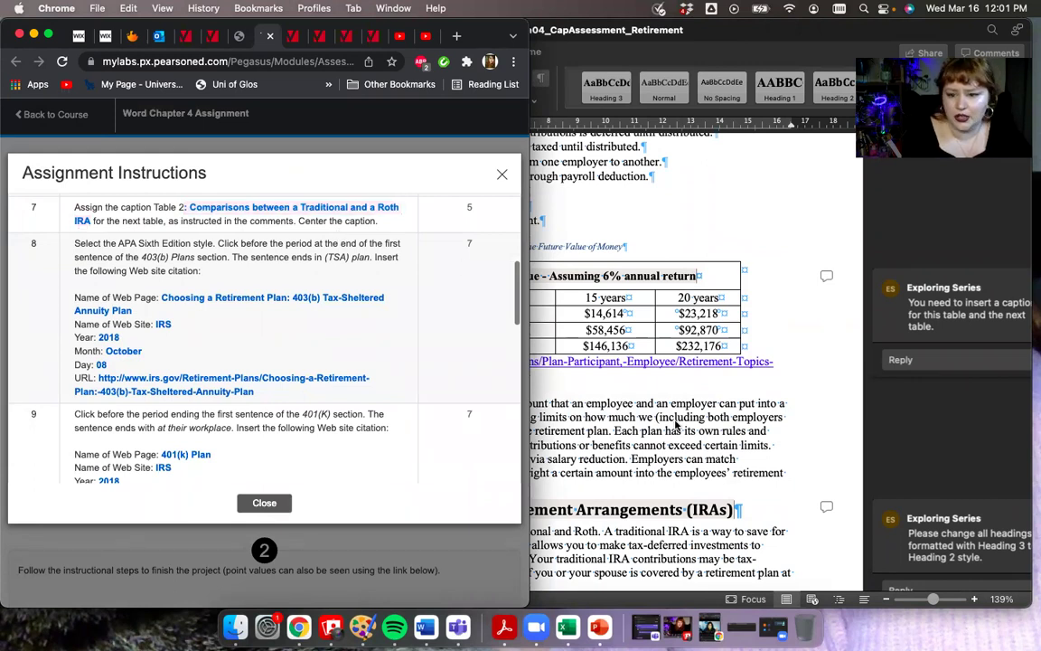
# Step: In the Word document, insert the caption "Table 2: Comparisons between a Traditional and a Roth IRA" above the IRA features table and center it
pyautogui.scroll(-5, 679, 442)
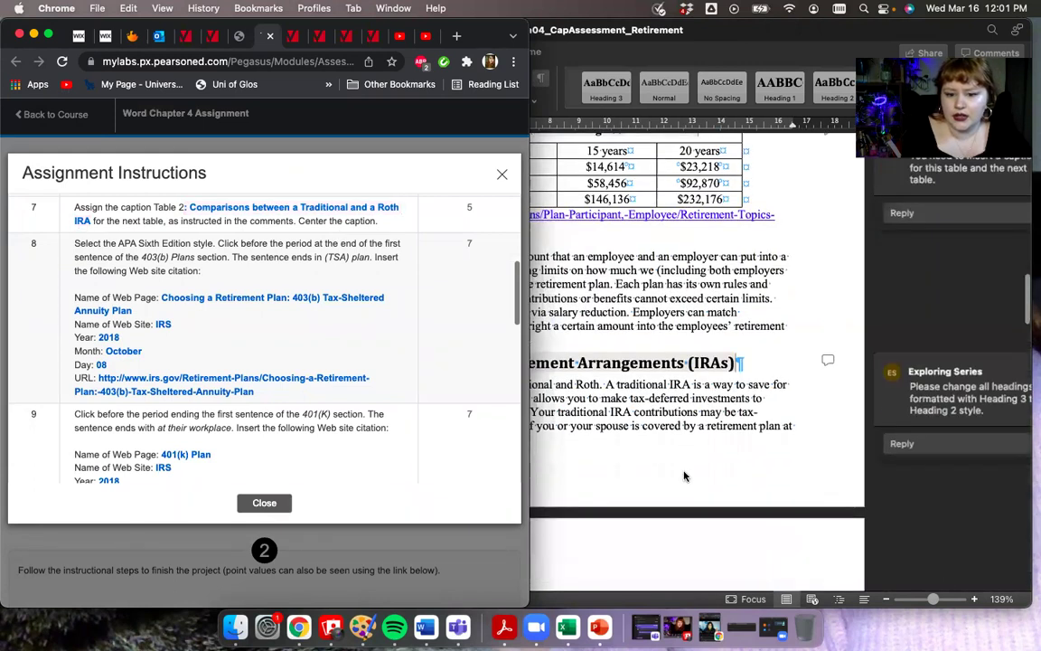
pyautogui.click(684, 471)
pyautogui.scroll(-10, 684, 472)
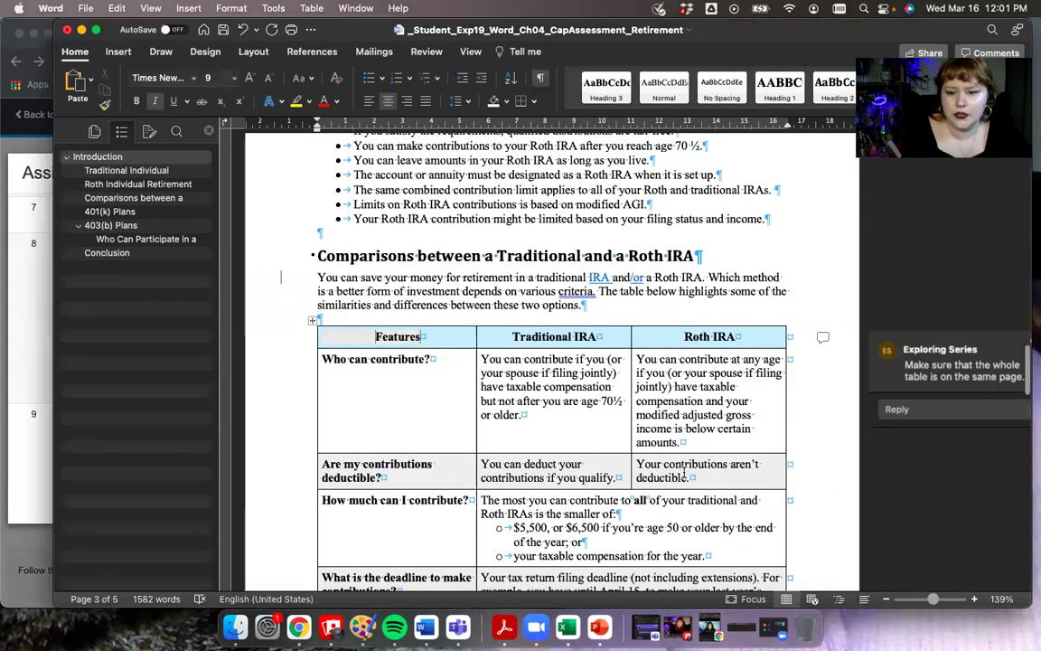
pyautogui.scroll(-2, 684, 472)
pyautogui.click(312, 280)
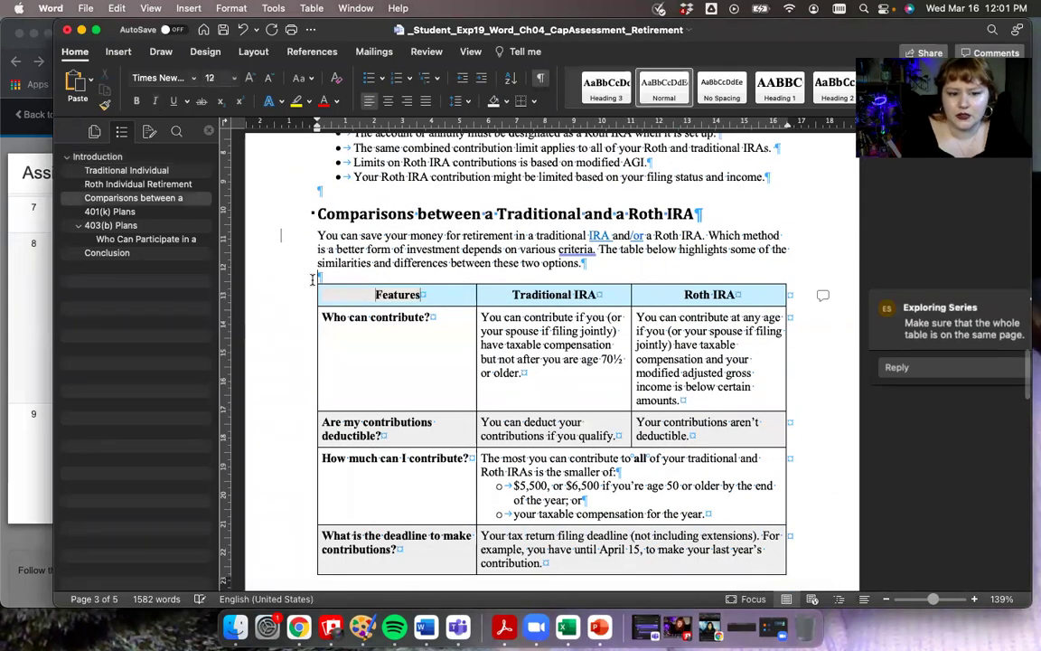
pyautogui.click(312, 279)
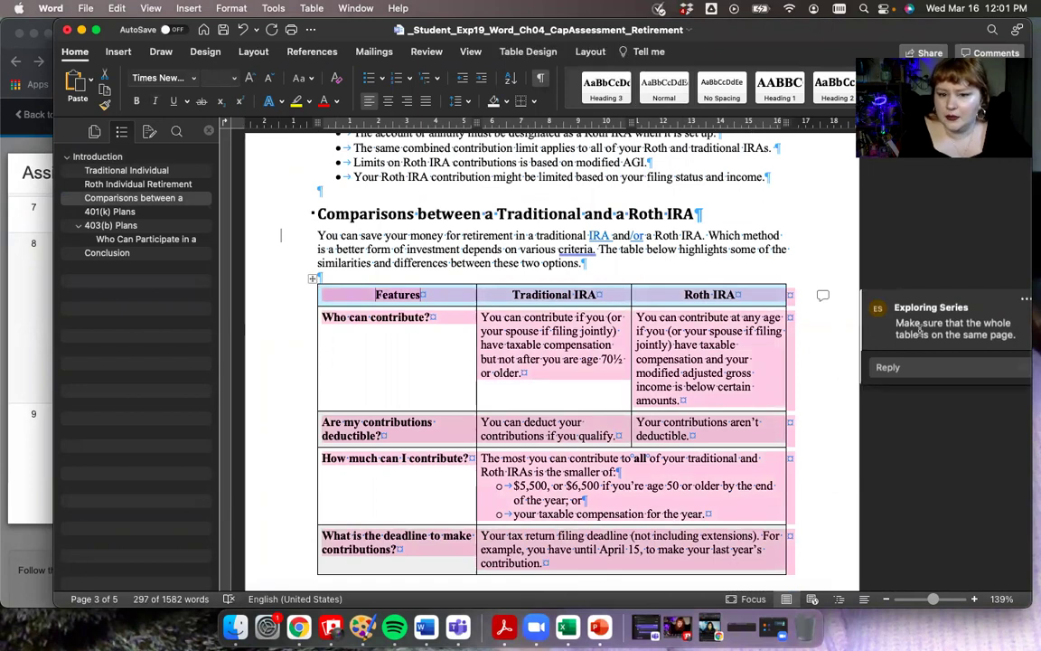
pyautogui.scroll(-1, 676, 373)
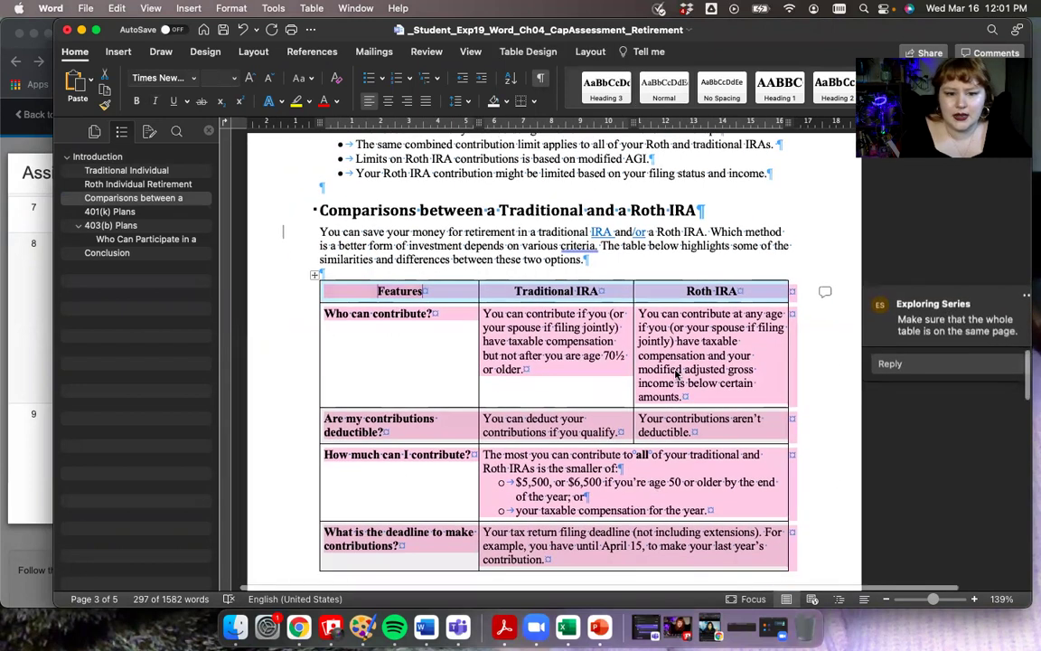
pyautogui.scroll(-10, 676, 373)
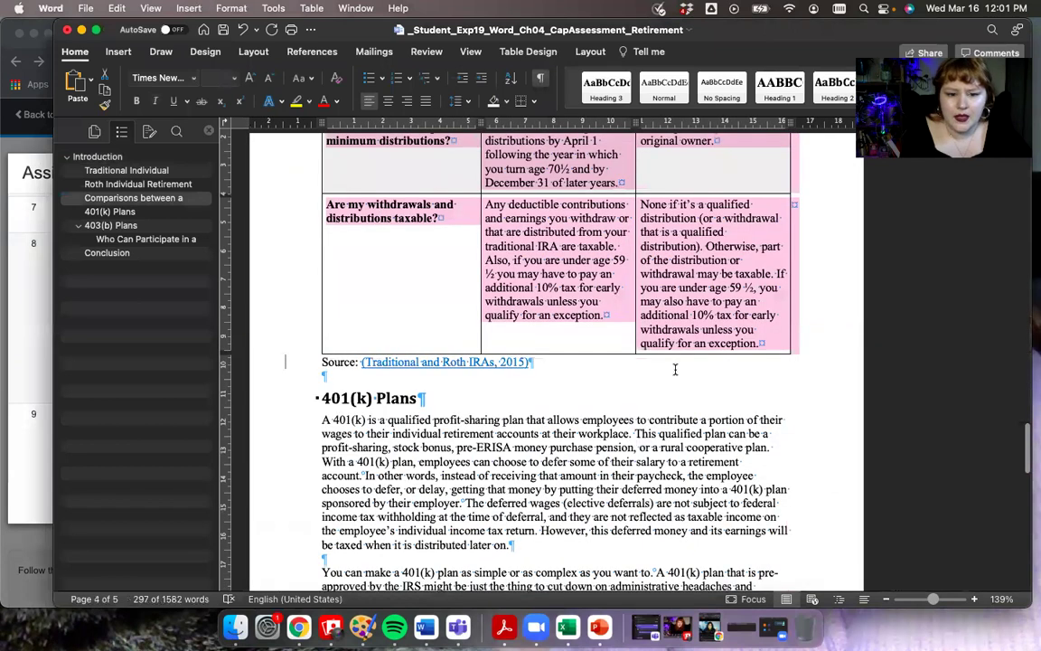
pyautogui.scroll(10, 676, 368)
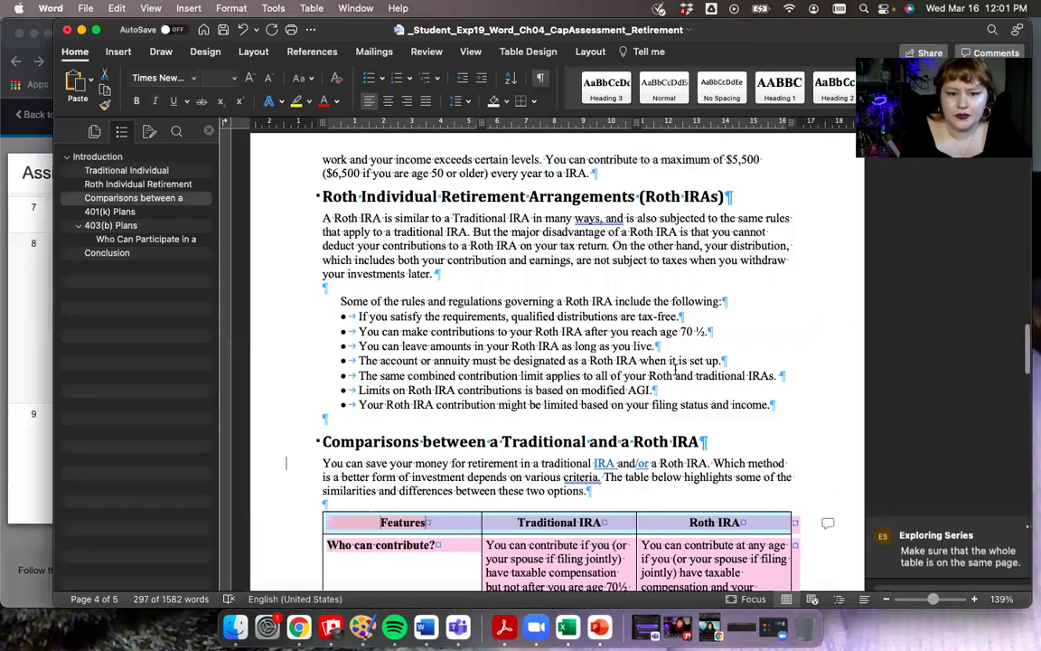
pyautogui.scroll(5, 676, 369)
pyautogui.scroll(-8, 675, 368)
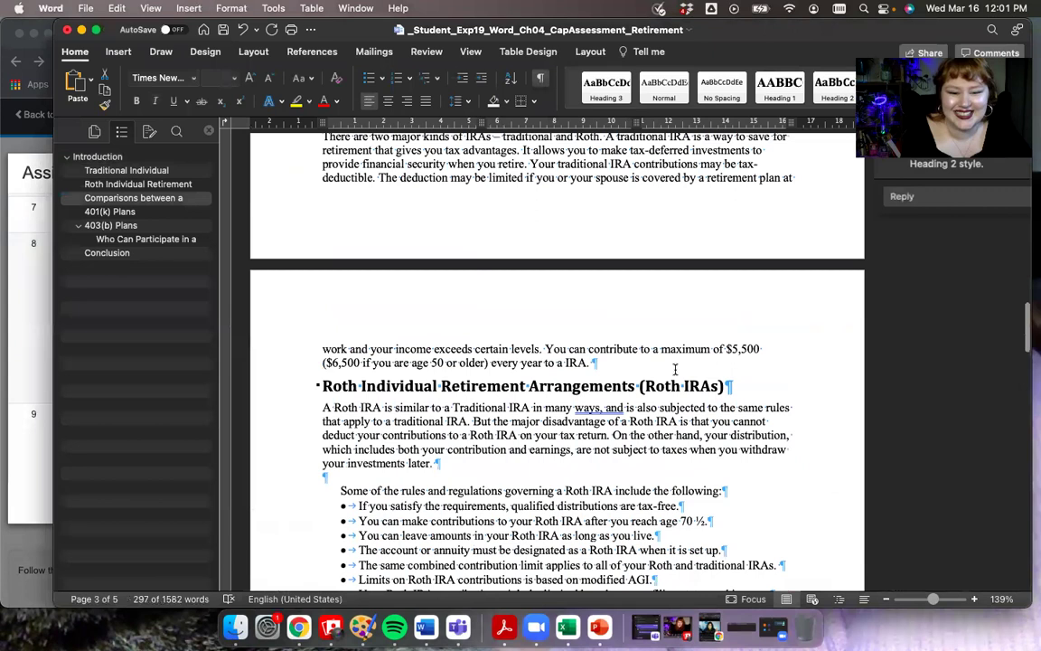
pyautogui.scroll(-1, 675, 369)
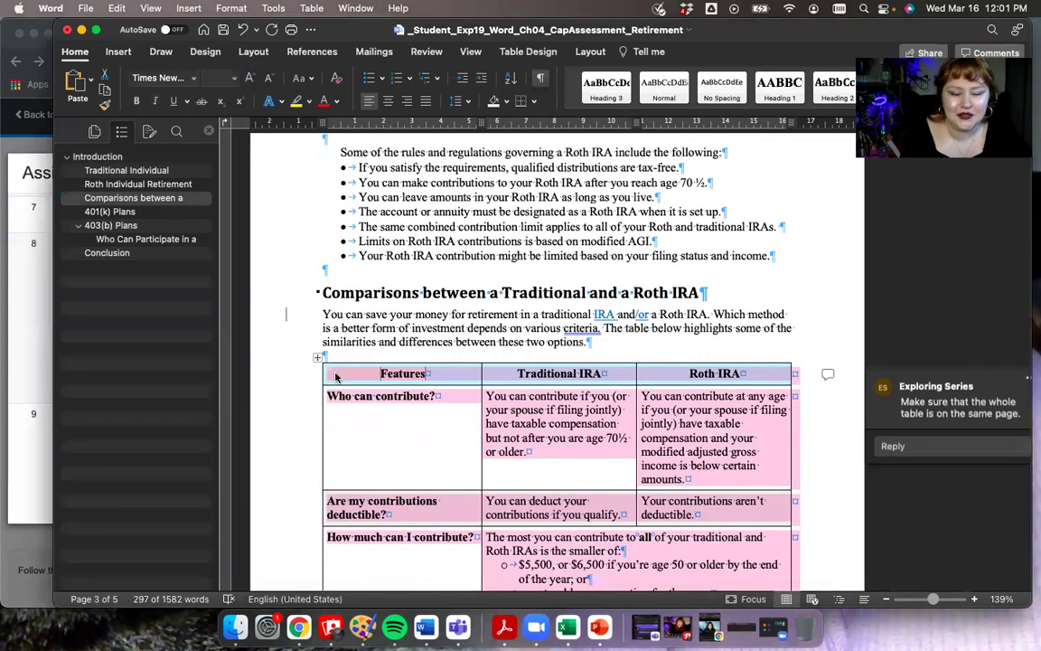
pyautogui.rightClick(335, 377)
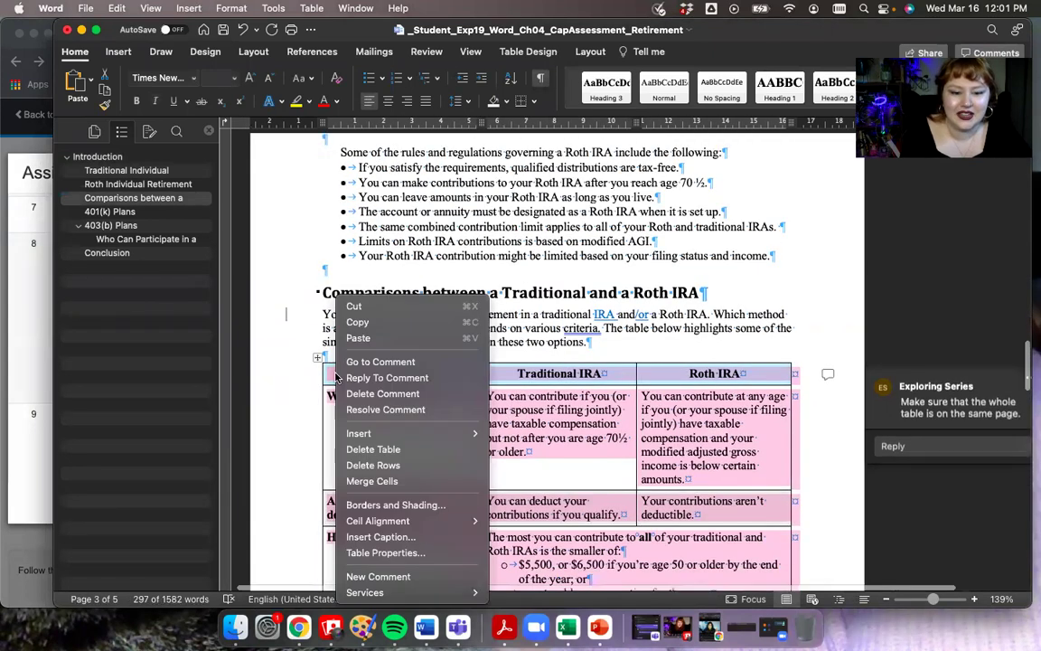
pyautogui.click(380, 538)
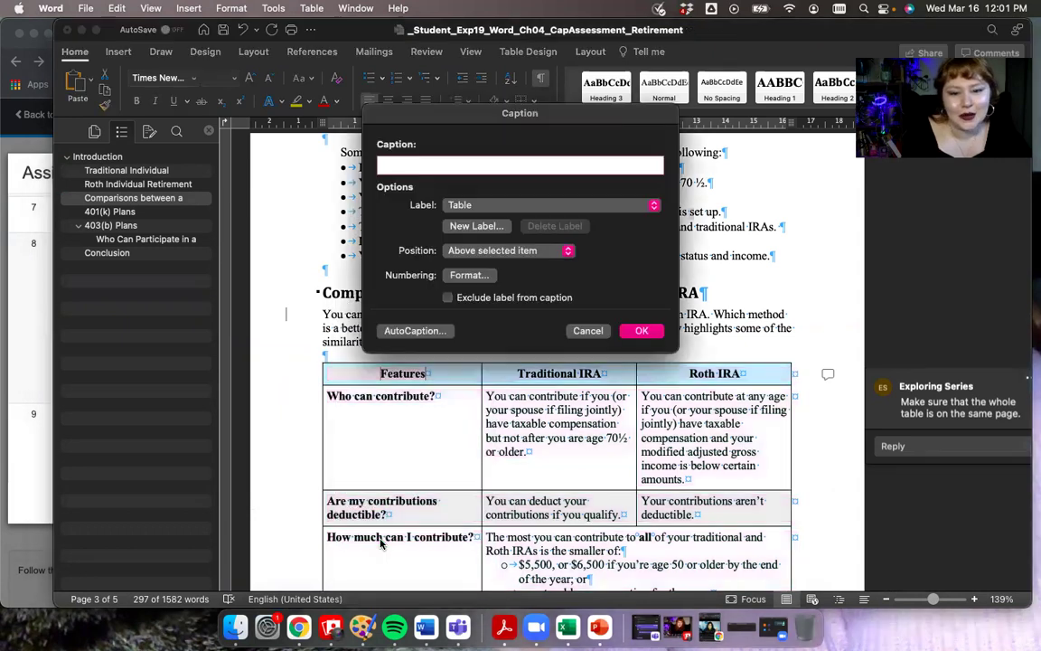
pyautogui.press('super+v')
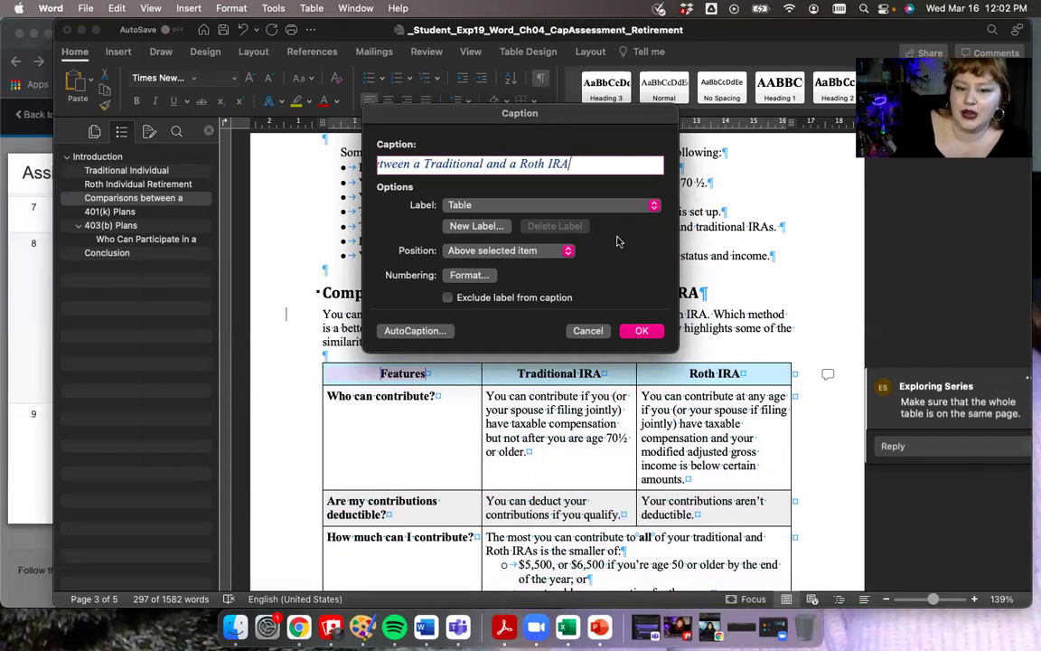
pyautogui.press('Left')
pyautogui.press('Left')
pyautogui.press('Left')
pyautogui.press('Left')
pyautogui.press('Left')
pyautogui.press('Left')
pyautogui.press('Left')
pyautogui.press('Left')
pyautogui.press('Left')
pyautogui.press('Left')
pyautogui.press('Left')
pyautogui.press('Left')
pyautogui.press('Left')
pyautogui.press('Left')
pyautogui.press('Left')
pyautogui.press('Left')
pyautogui.press('Left')
pyautogui.press('Left')
pyautogui.press('Left')
pyautogui.press('Left')
pyautogui.press('Left')
pyautogui.press('Left')
pyautogui.press('Left')
pyautogui.press('Left')
pyautogui.press('Left')
pyautogui.press('Left')
pyautogui.press('Left')
pyautogui.press('Left')
pyautogui.press('Left')
pyautogui.press('Left')
pyautogui.press('Left')
pyautogui.press('Left')
pyautogui.press('Left')
pyautogui.press('Left')
pyautogui.press('Left')
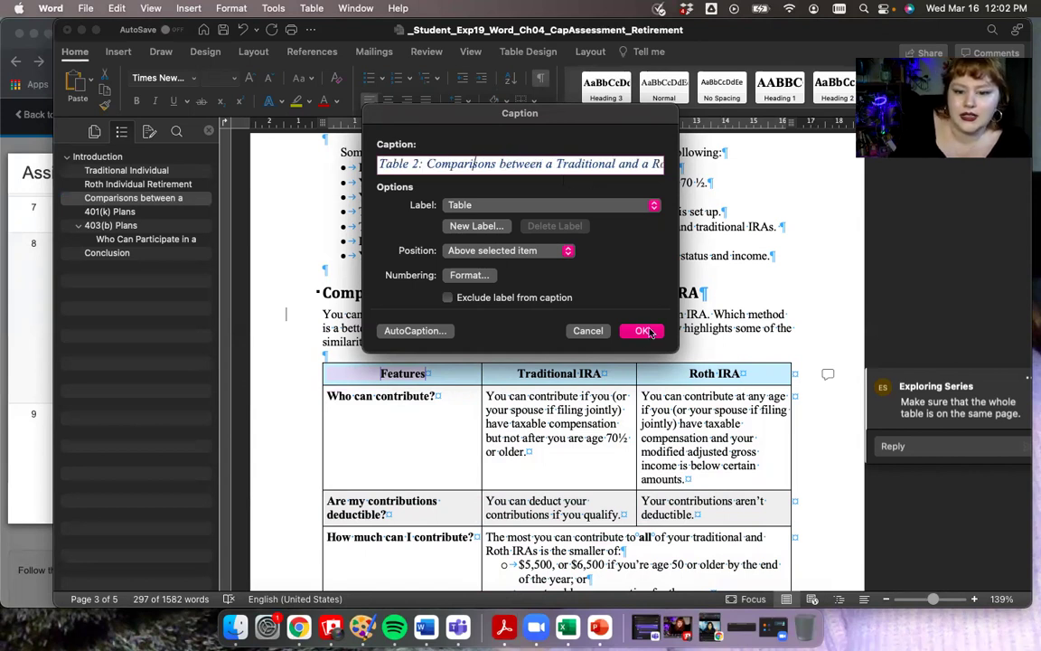
pyautogui.click(646, 332)
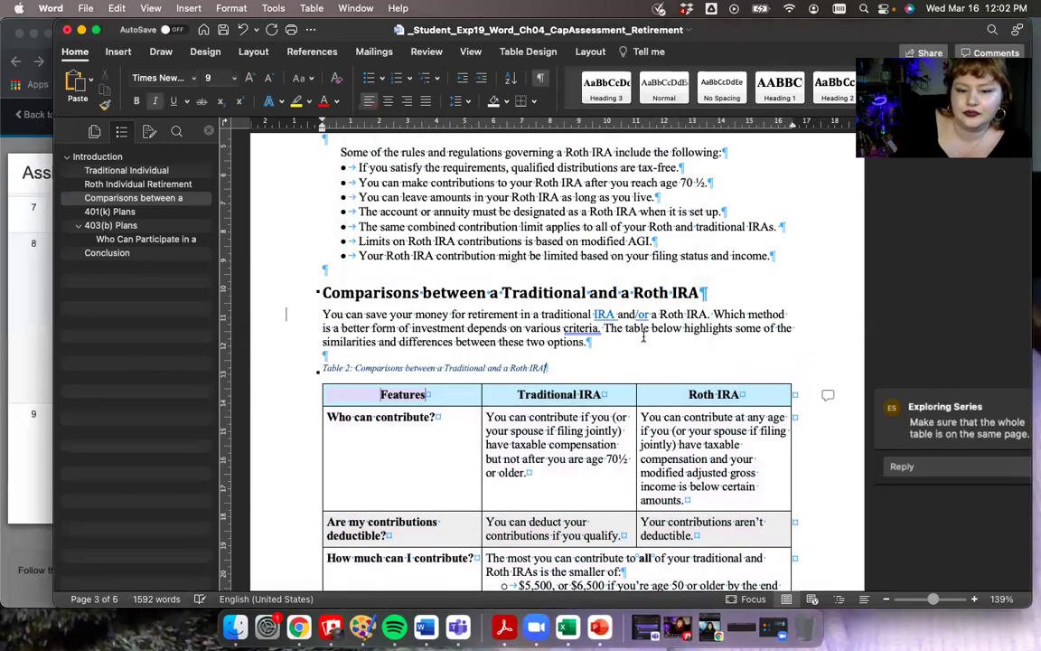
pyautogui.click(387, 101)
# Step: Check how the IRA comparison table is laid out across the pages against its comment and the assignment instructions
pyautogui.scroll(-1, 676, 473)
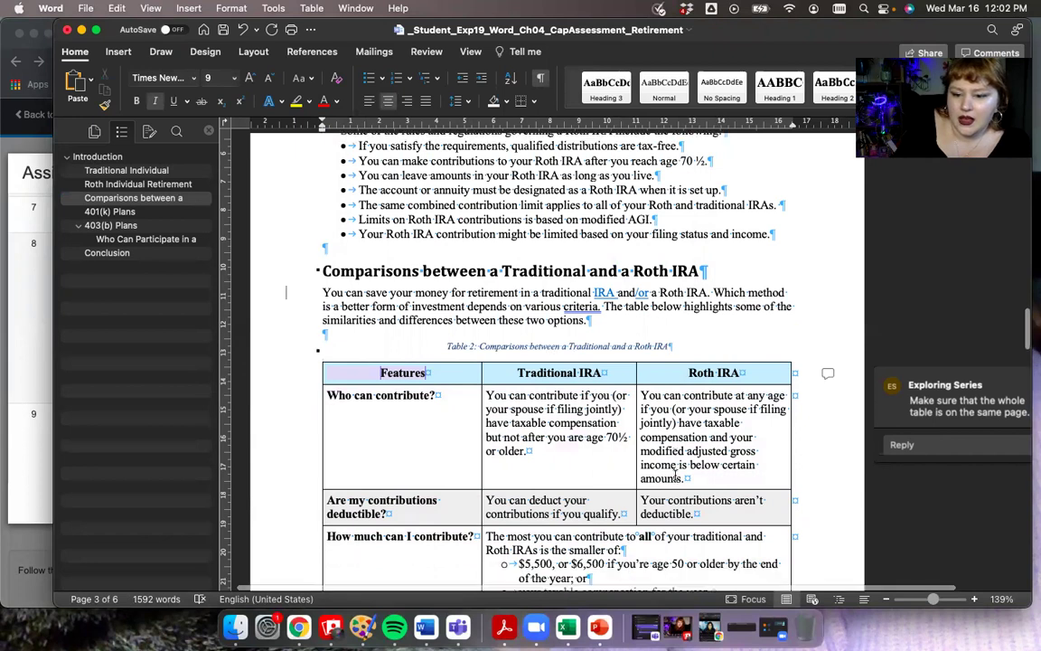
pyautogui.scroll(-5, 676, 473)
pyautogui.scroll(5, 676, 473)
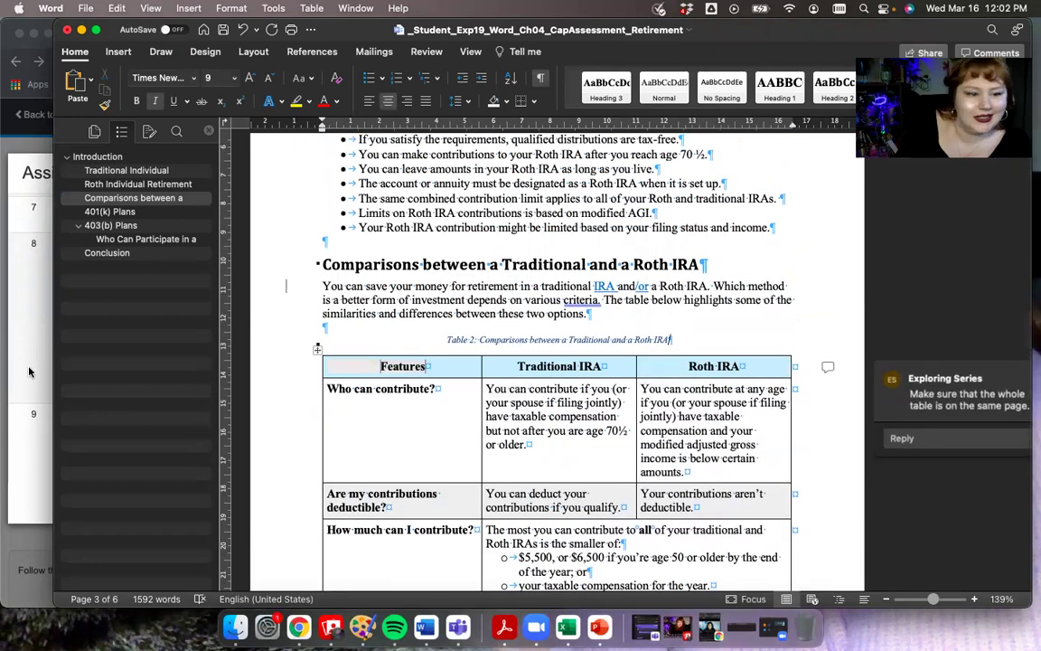
pyautogui.click(27, 334)
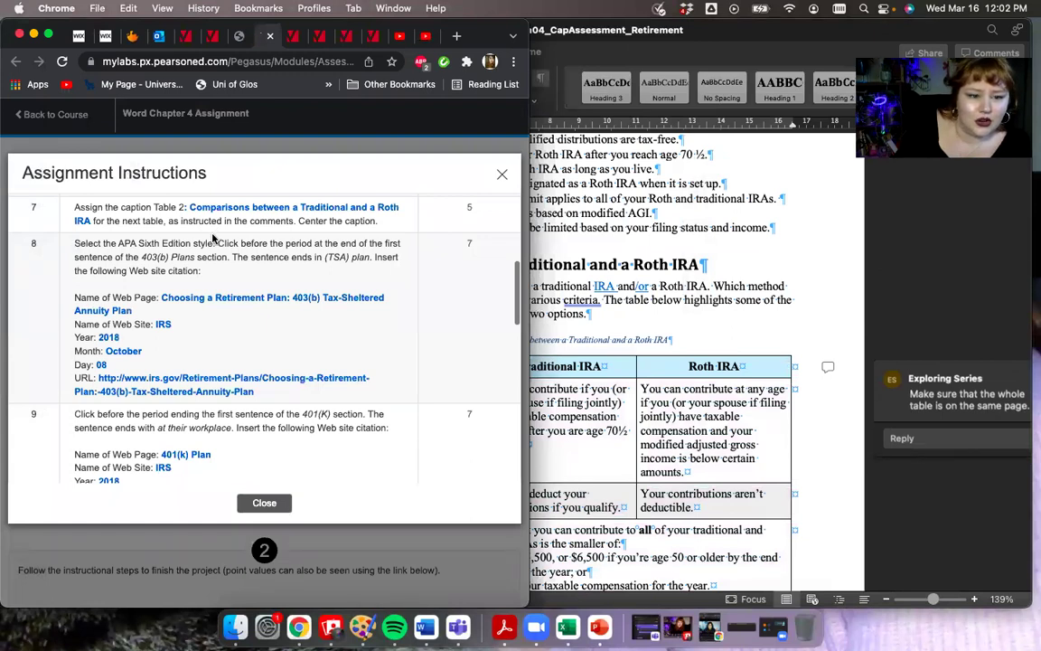
pyautogui.click(854, 316)
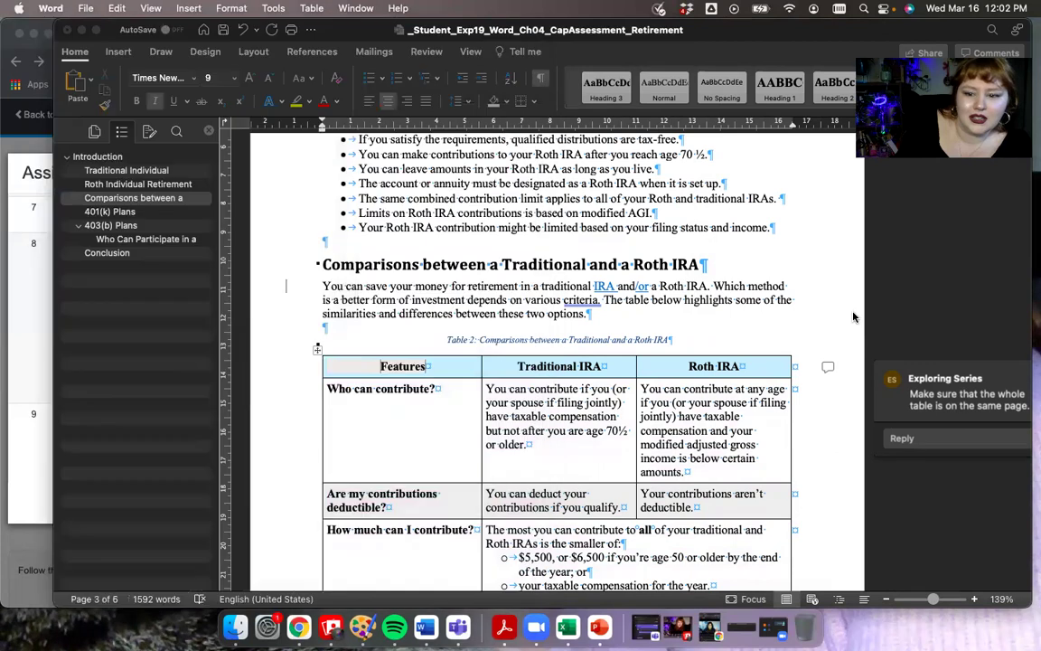
pyautogui.scroll(-10, 820, 452)
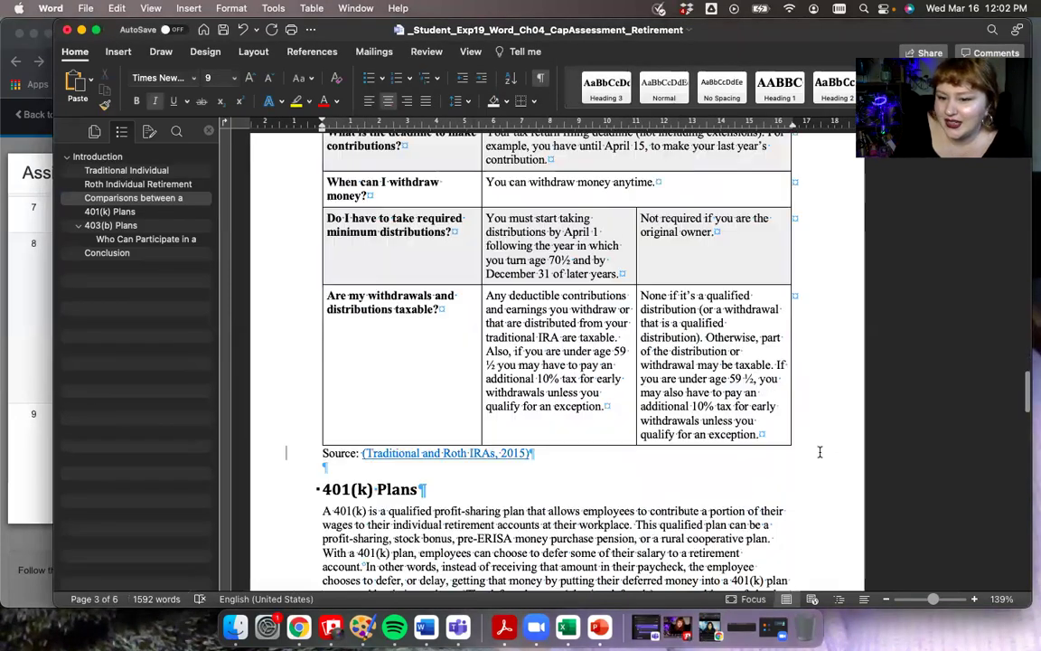
pyautogui.scroll(-5, 820, 452)
pyautogui.scroll(9, 820, 452)
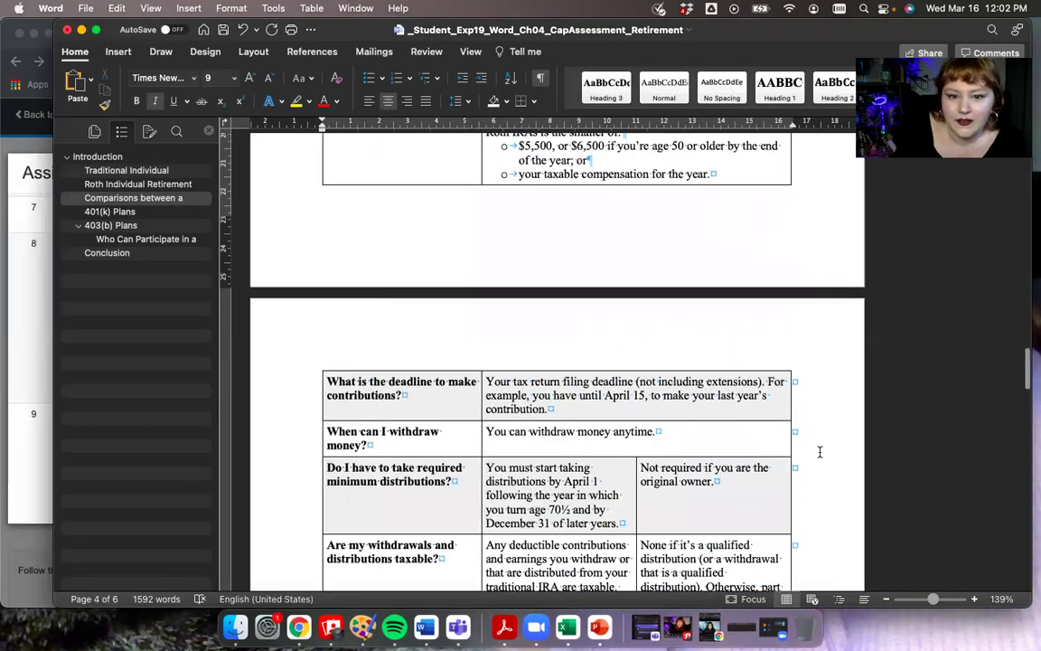
pyautogui.scroll(4, 819, 452)
pyautogui.scroll(1, 819, 452)
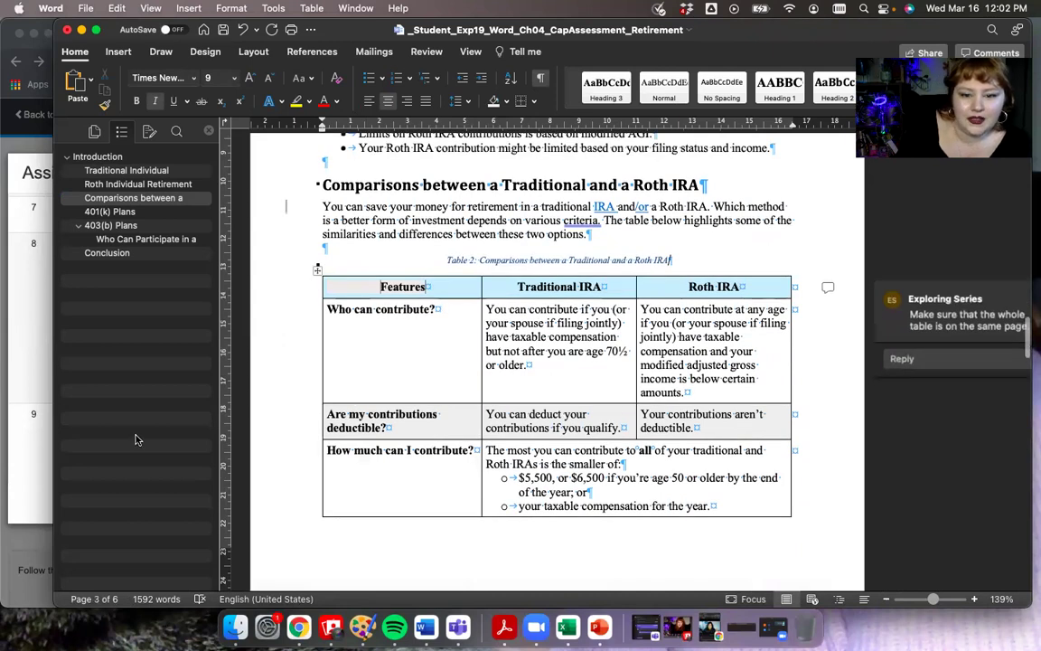
# Step: Read instruction 8 in Chrome and, in Word, place the insertion point before the period ending the 403(b) Plans section's first sentence
pyautogui.click(28, 356)
pyautogui.scroll(-2, 359, 294)
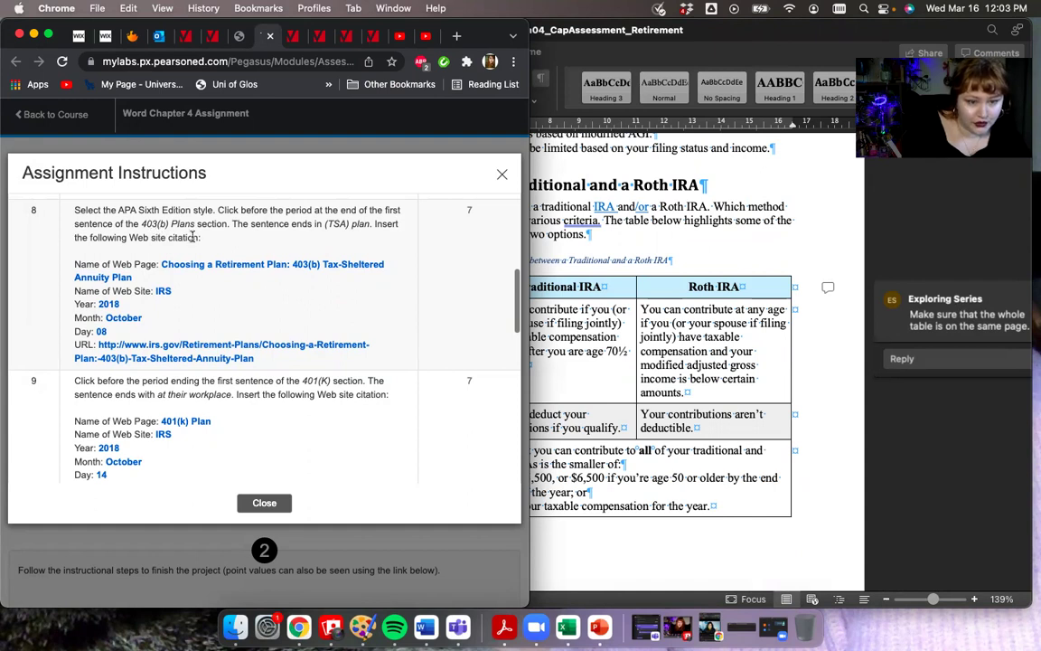
pyautogui.click(697, 36)
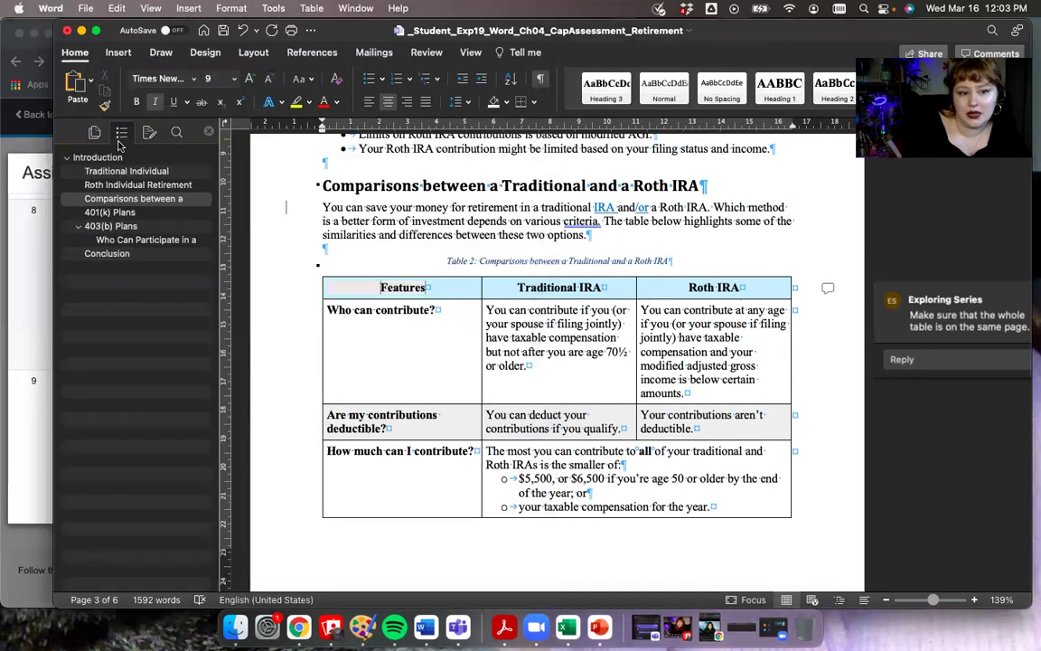
pyautogui.click(124, 226)
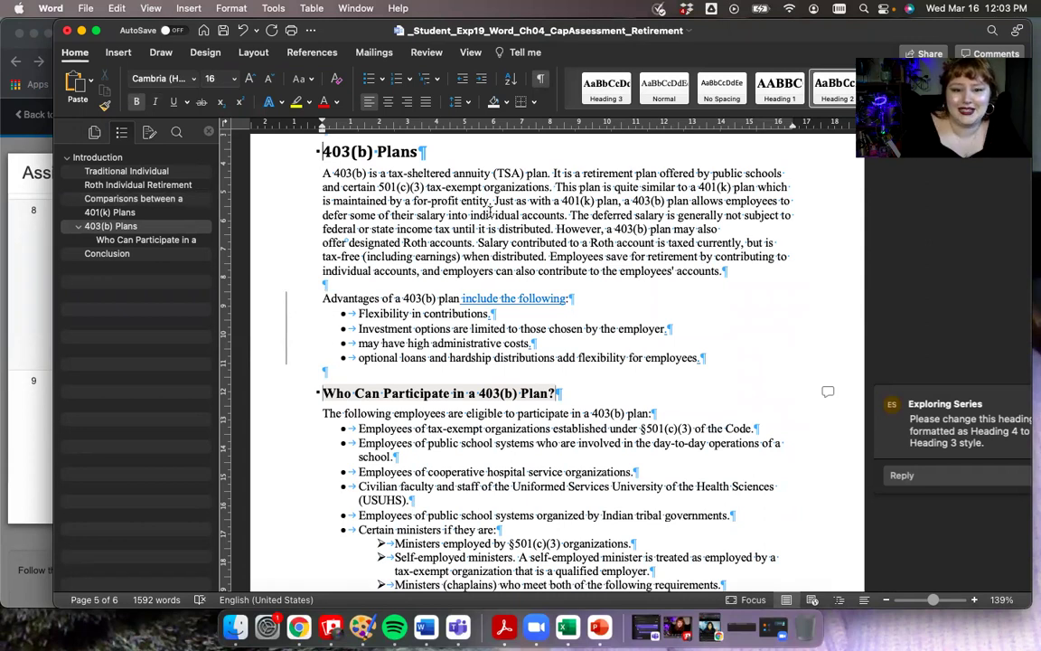
pyautogui.click(547, 174)
pyautogui.click(24, 298)
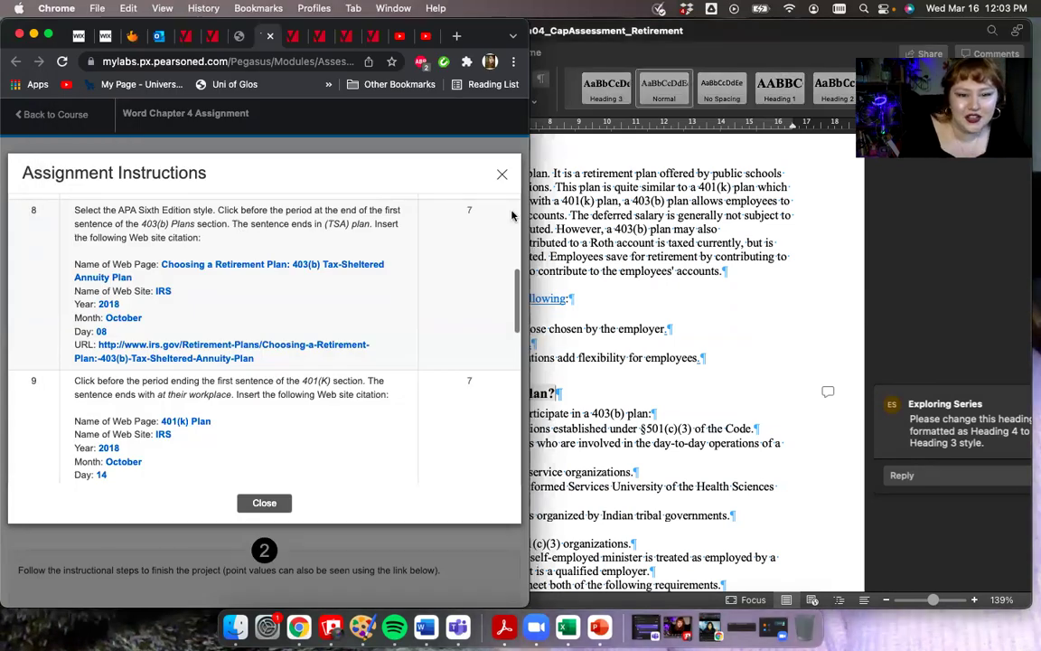
pyautogui.click(560, 199)
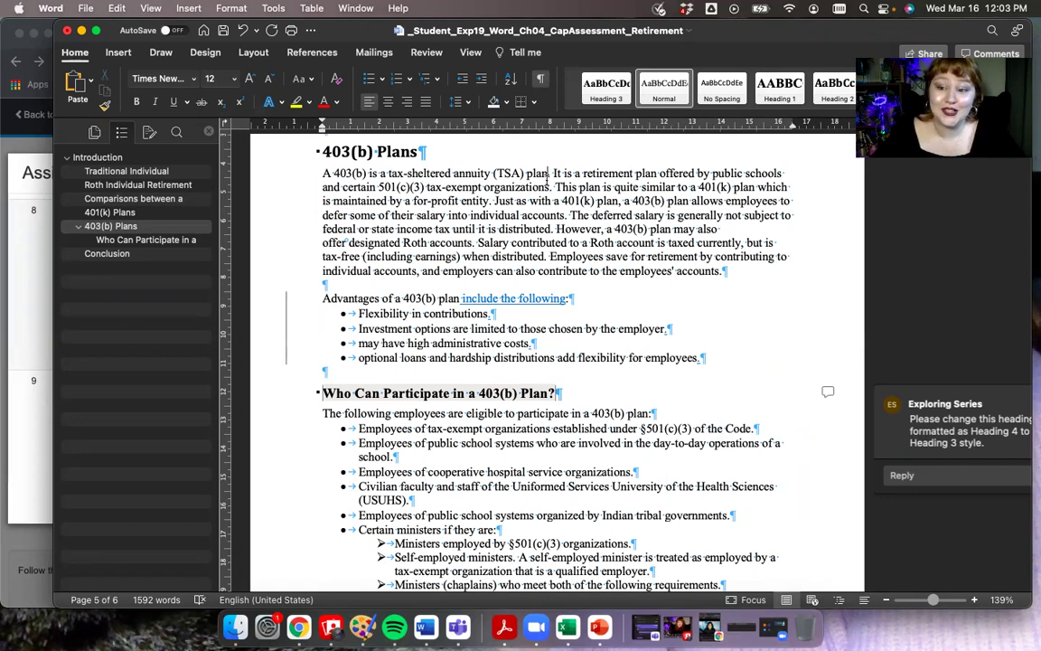
# Step: Set the document's citation style to APA Sixth Edition
pyautogui.click(312, 53)
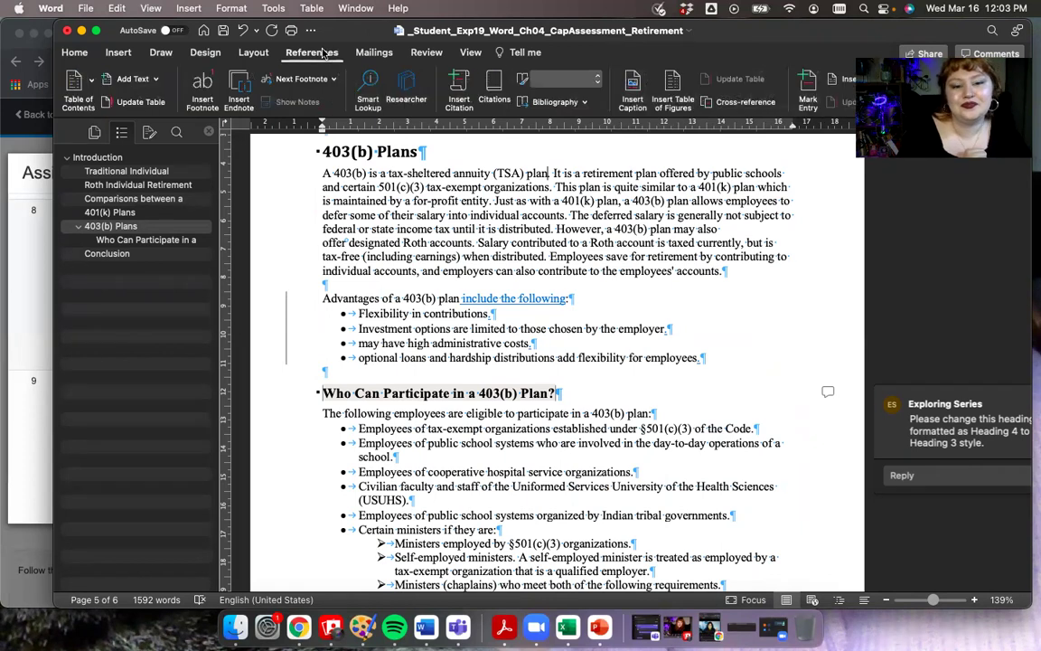
pyautogui.click(593, 84)
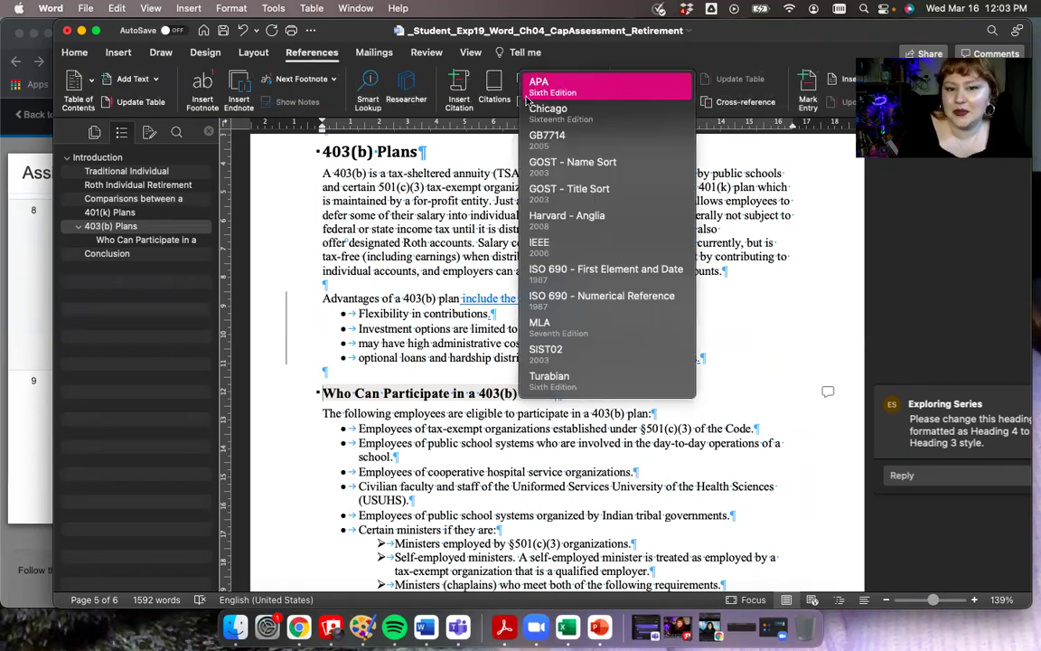
pyautogui.click(544, 91)
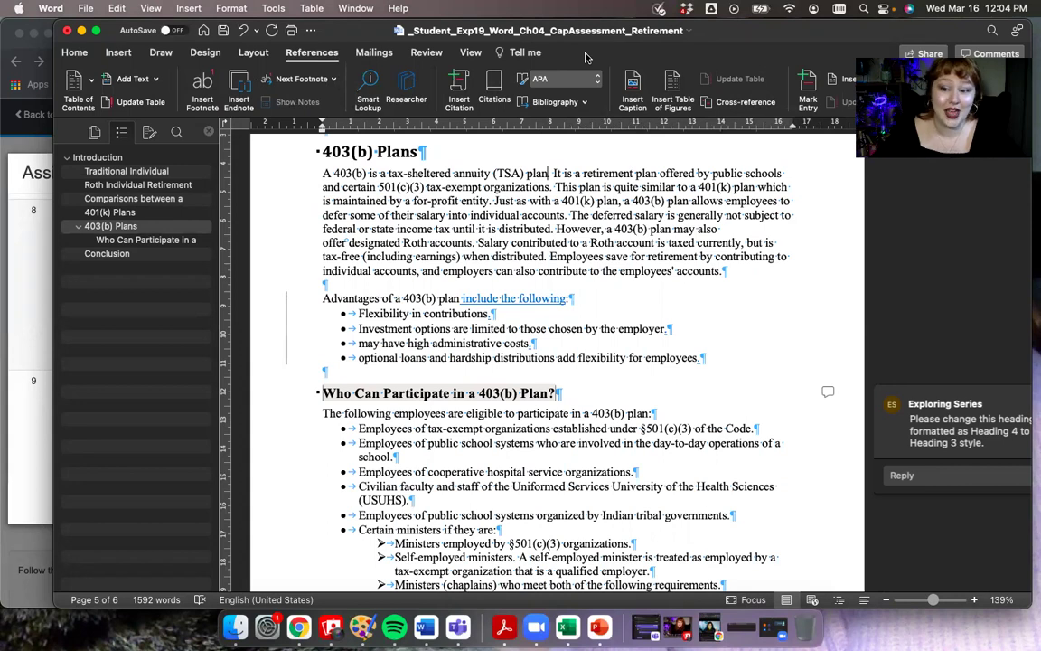
pyautogui.write('.')
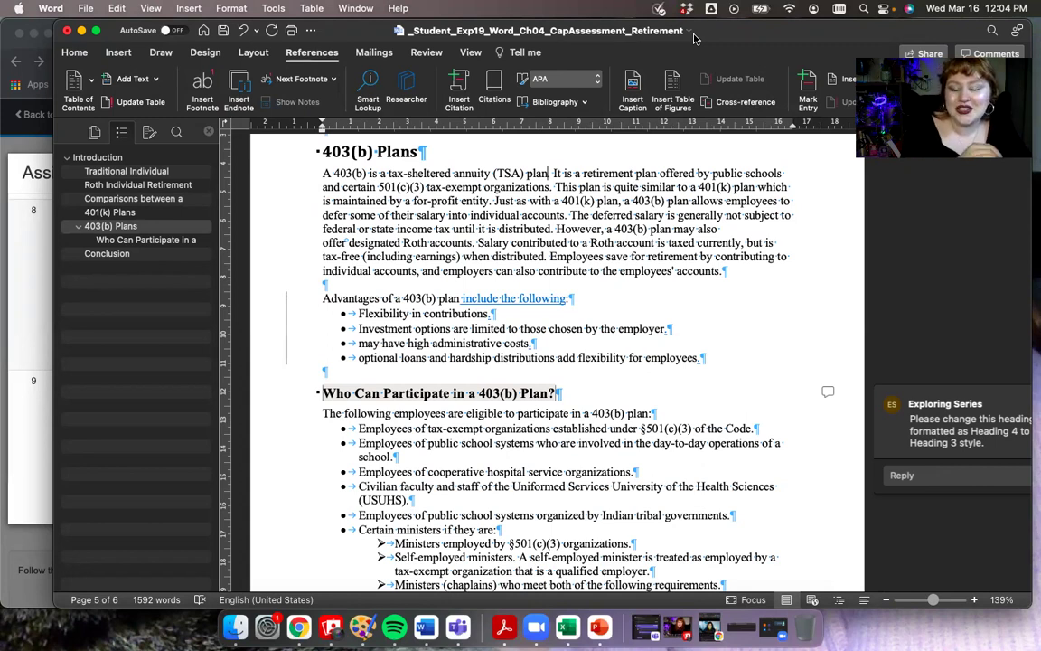
# Step: Start a new citation source of type Web site, arranging the document window and source dialog so instruction 8 stays readable
pyautogui.moveTo(694, 38); pyautogui.dragTo(827, 36)
pyautogui.moveTo(967, 23); pyautogui.dragTo(983, 22)
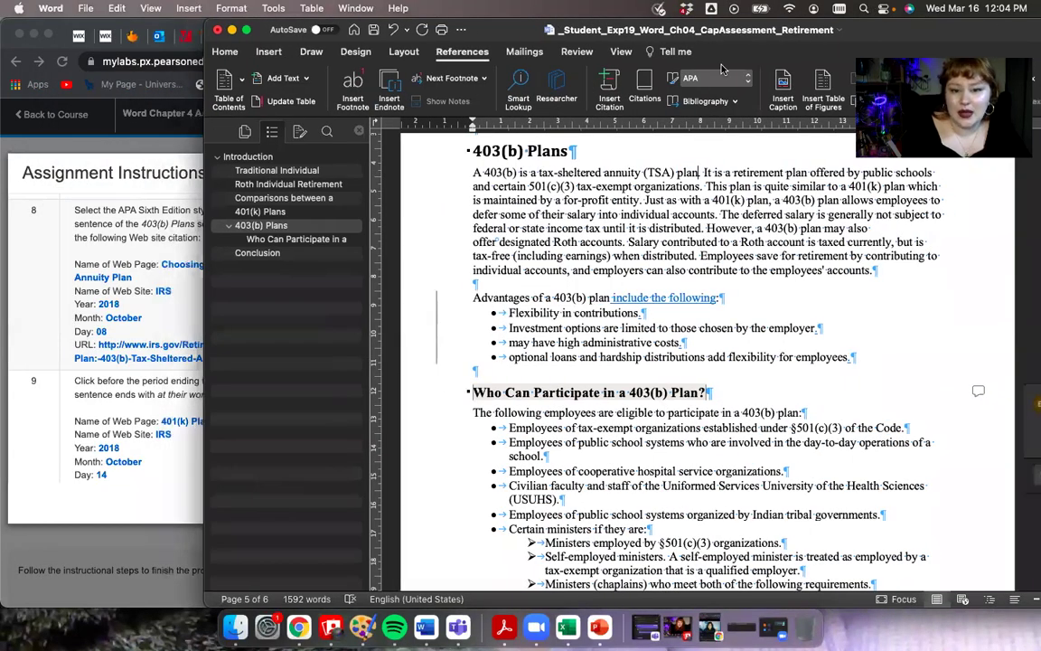
pyautogui.click(611, 81)
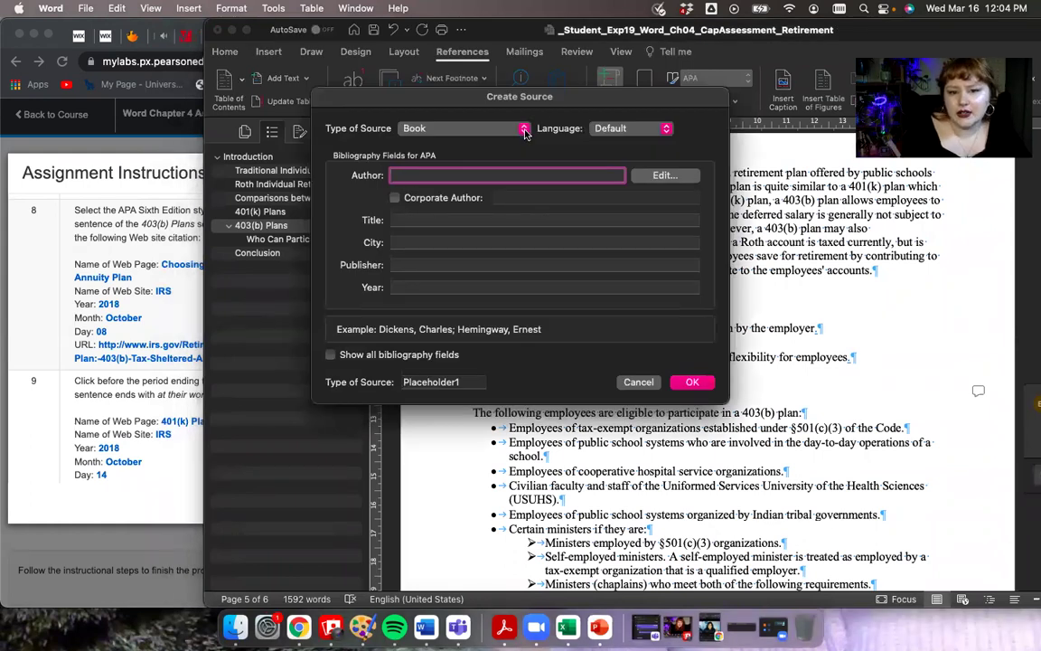
pyautogui.click(525, 132)
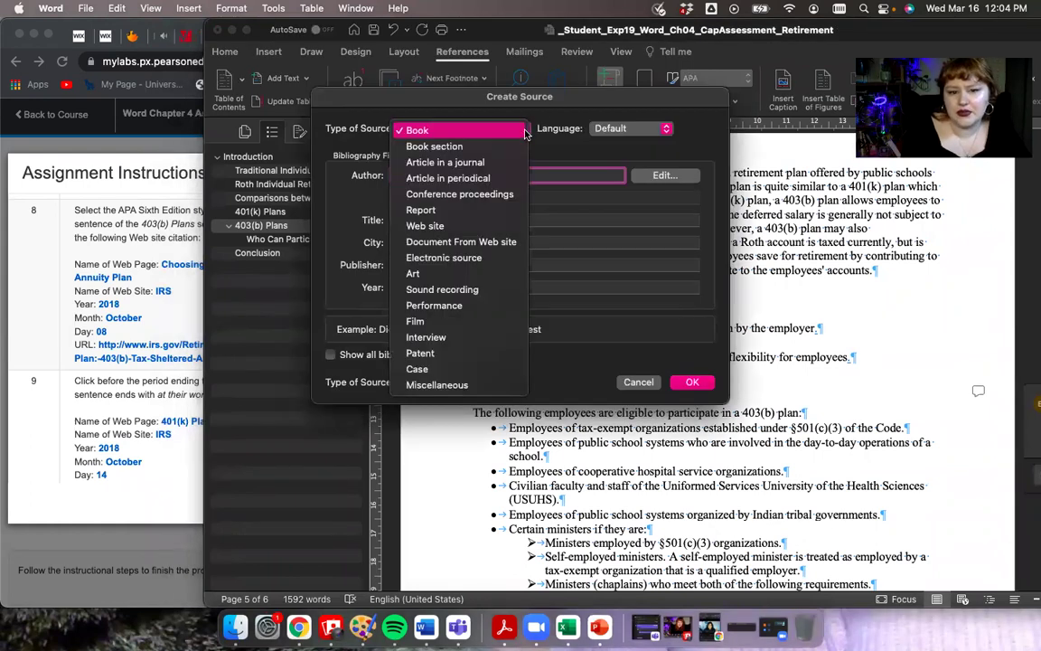
pyautogui.click(428, 228)
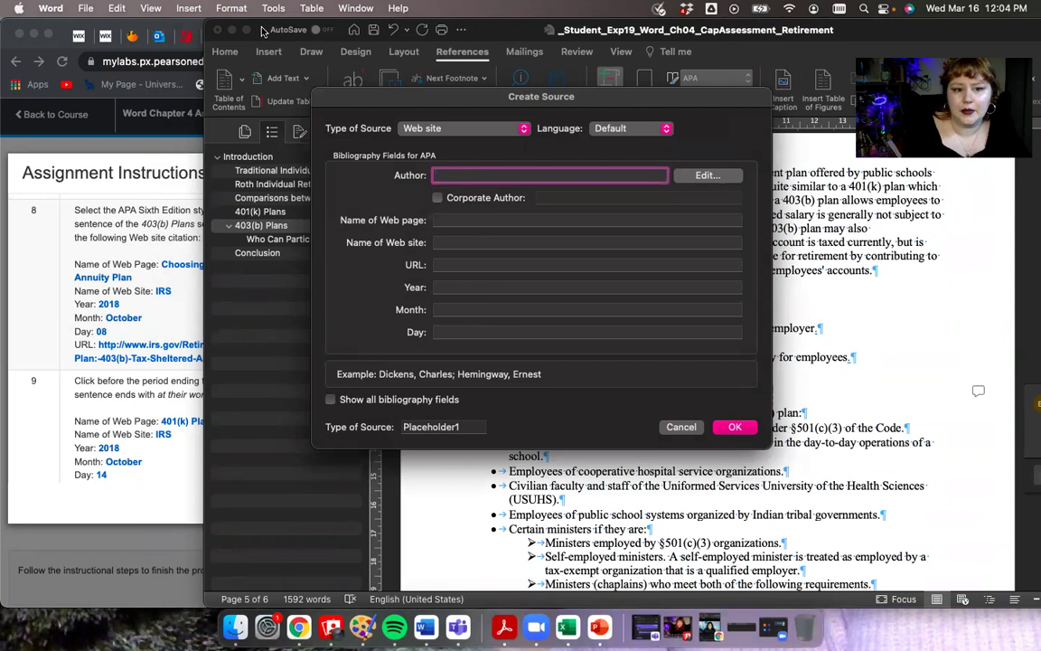
pyautogui.moveTo(262, 31); pyautogui.dragTo(459, 32)
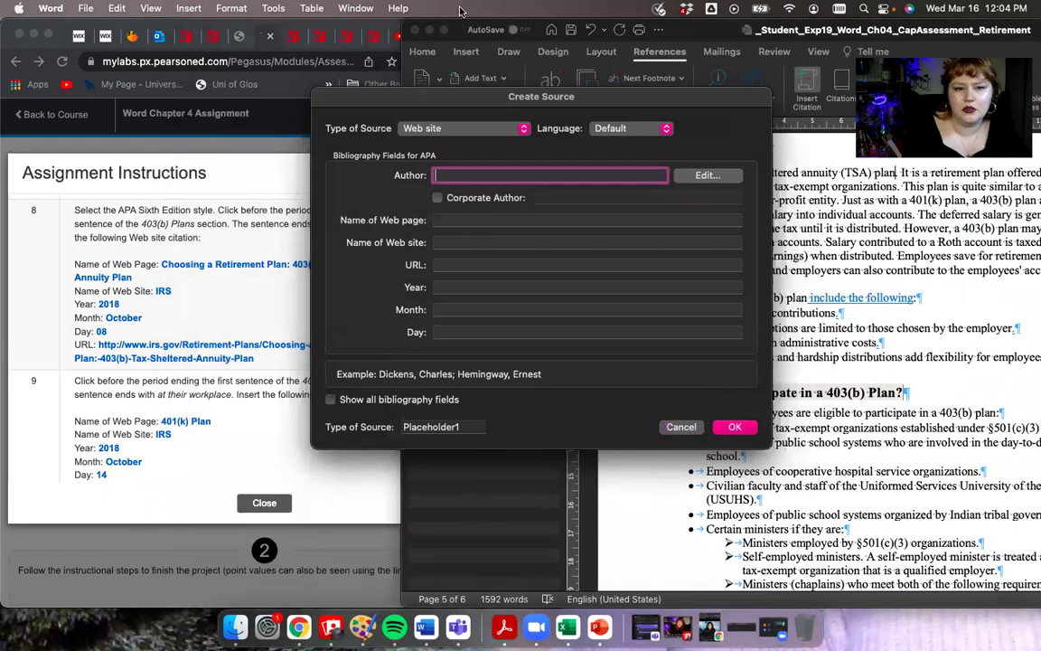
pyautogui.moveTo(381, 101); pyautogui.dragTo(461, 88)
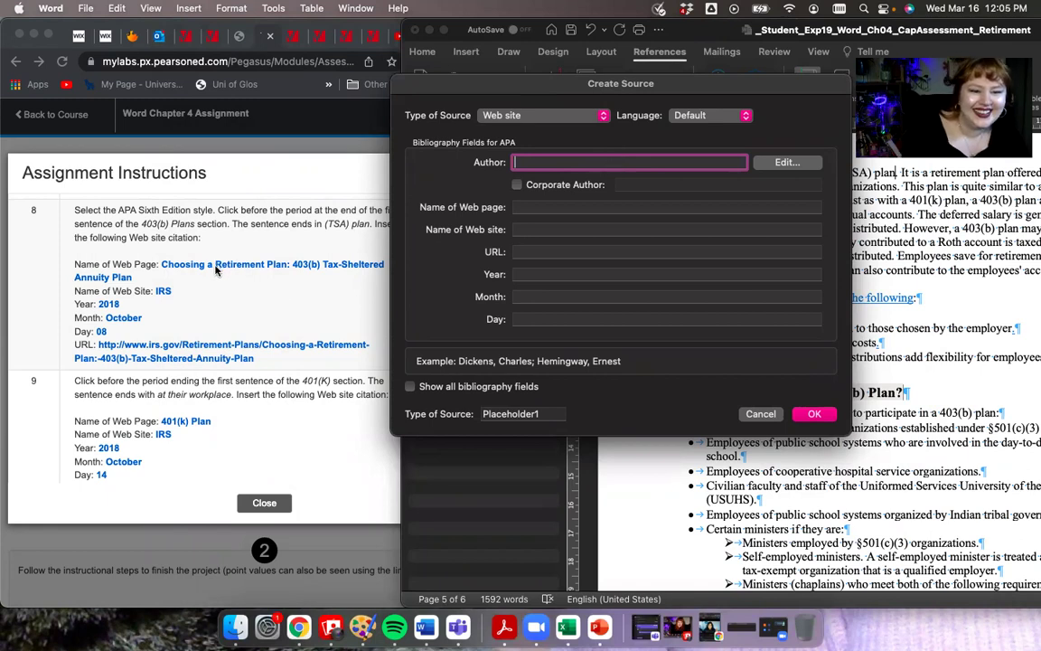
# Step: Copy "Choosing a Retirement Plan: 403(b) Tax-Sheltered Annuity Plan" from instruction 8 in Chrome into the Word source's web page name
pyautogui.click(194, 267)
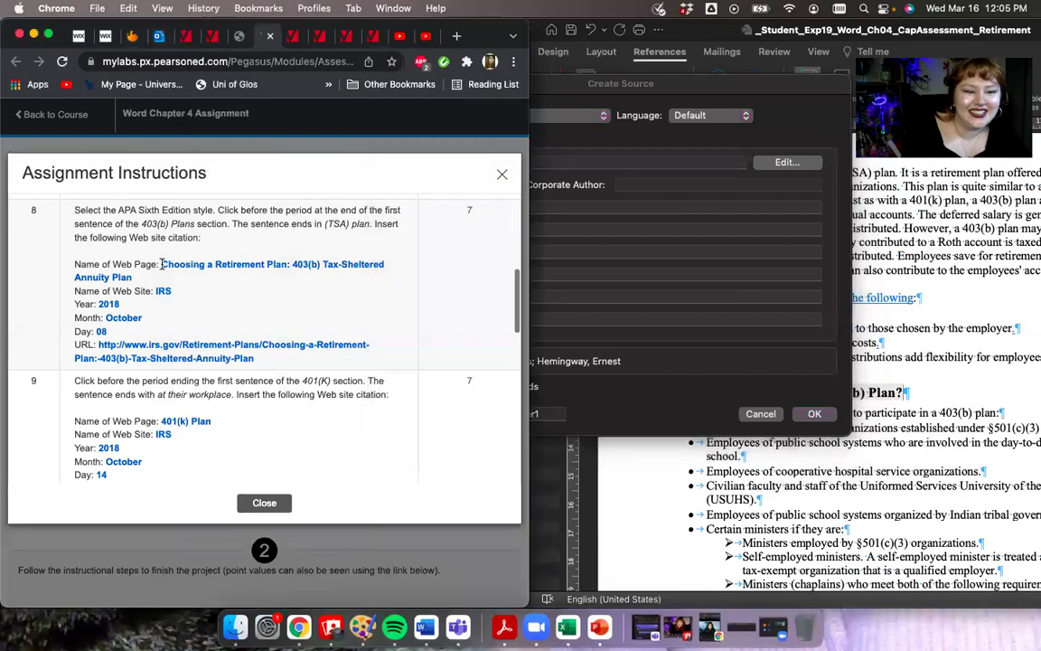
pyautogui.moveTo(160, 263); pyautogui.dragTo(165, 277)
pyautogui.press('super+c')
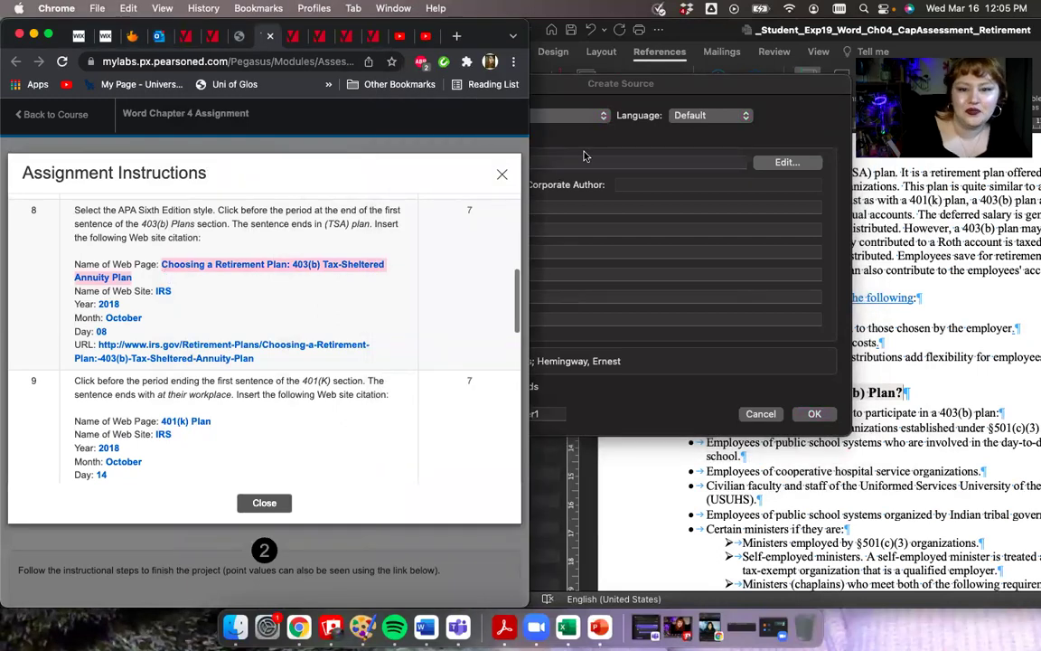
pyautogui.click(534, 205)
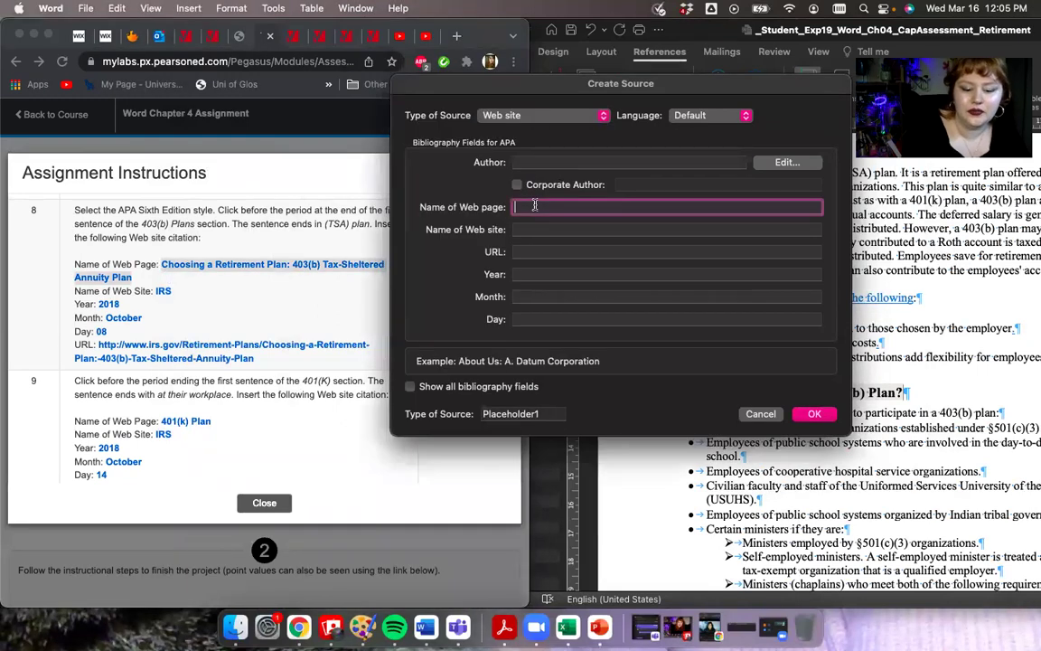
pyautogui.press('super+v')
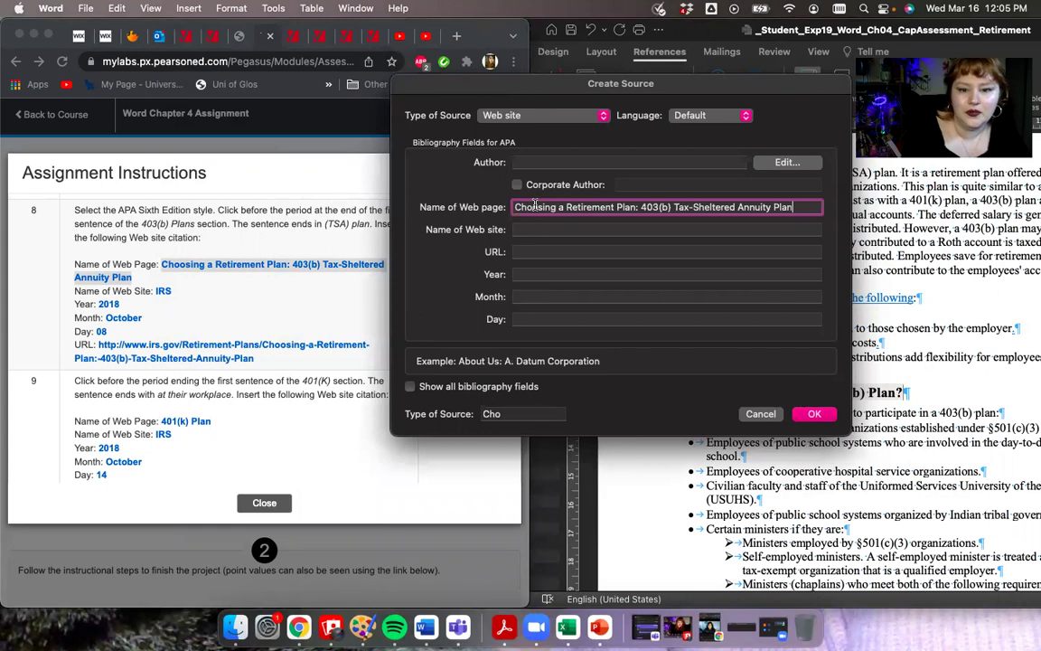
# Step: Copy "IRS" from instruction 8 into the source's web site name, leaving the URL empty
pyautogui.click(173, 294)
pyautogui.moveTo(171, 290); pyautogui.dragTo(156, 291)
pyautogui.press('super+c')
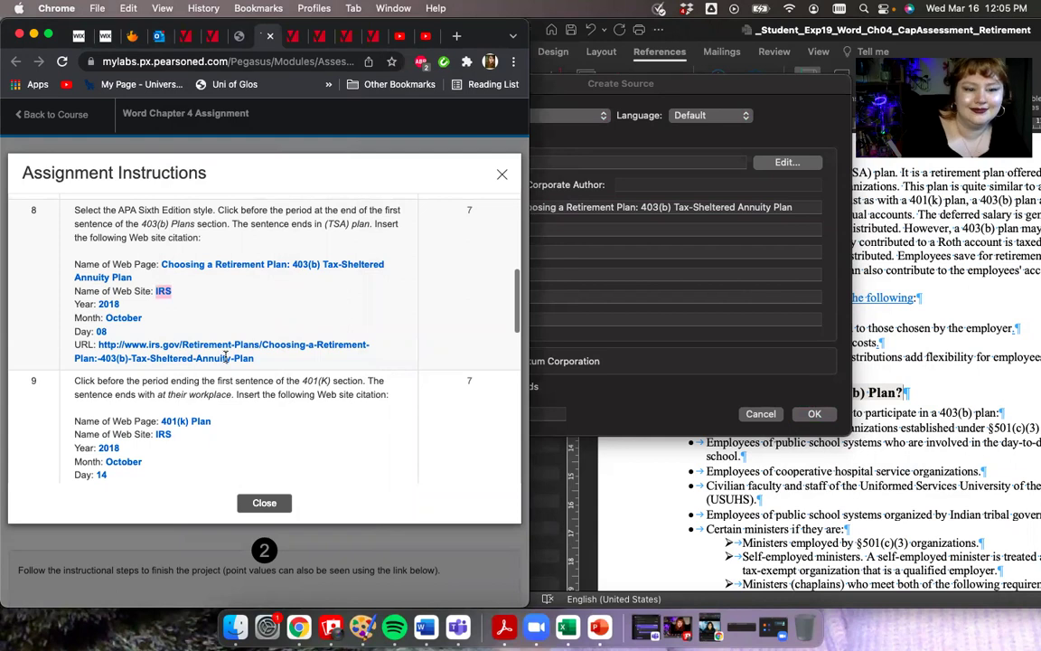
pyautogui.click(703, 110)
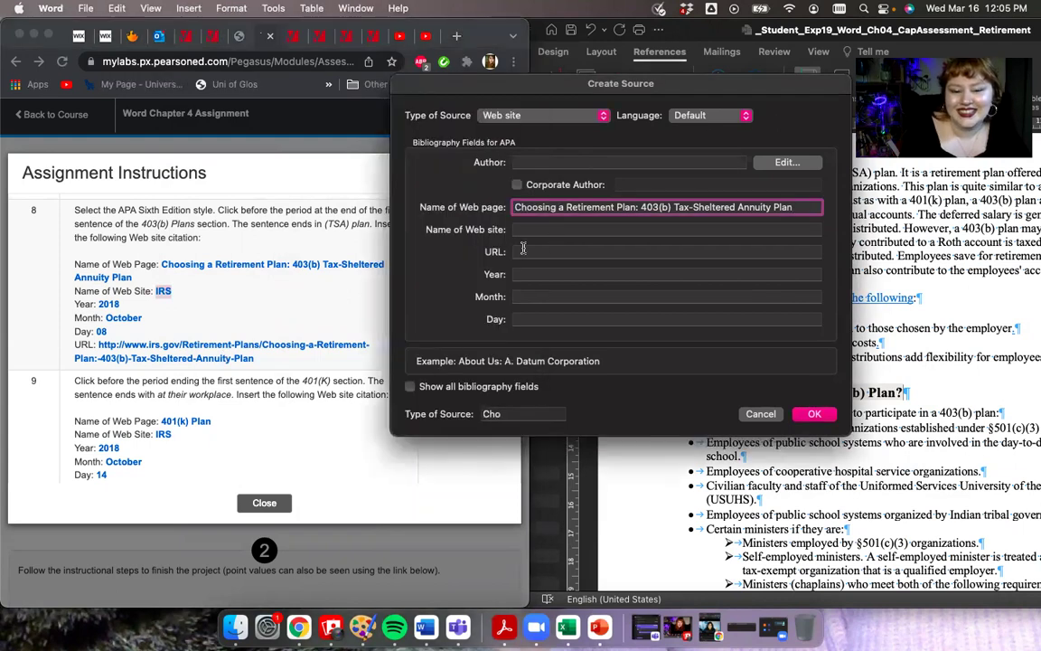
pyautogui.click(522, 250)
pyautogui.press('super+v')
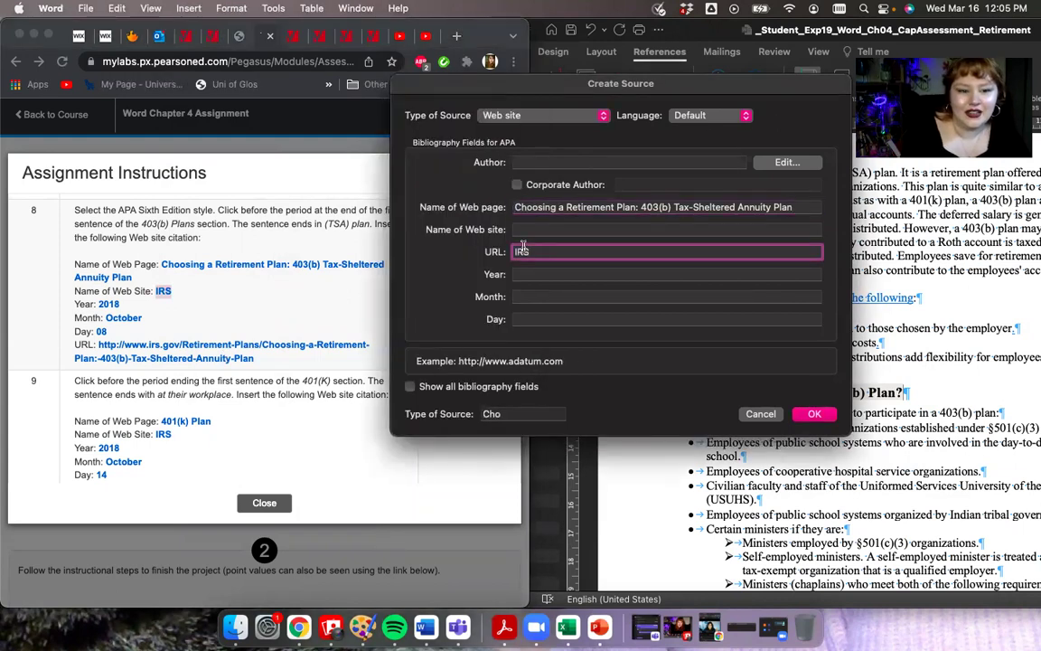
pyautogui.click(528, 230)
pyautogui.press('super+v')
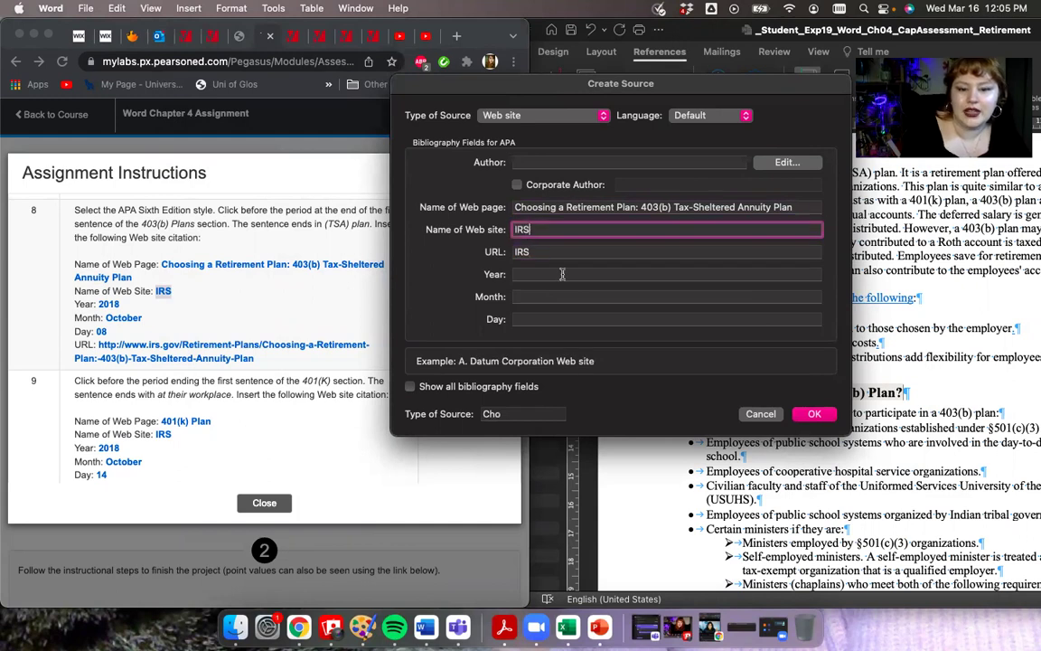
pyautogui.press('Tab')
pyautogui.press('BackSpace')
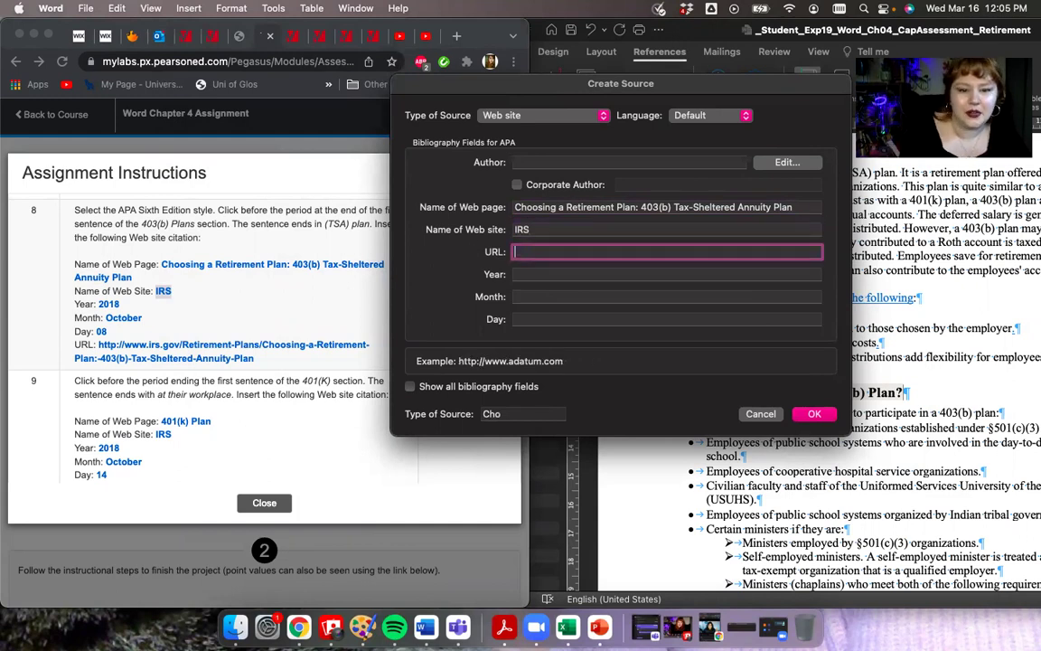
# Step: Copy the year 2018 from instruction 8 into the source's year
pyautogui.click(188, 323)
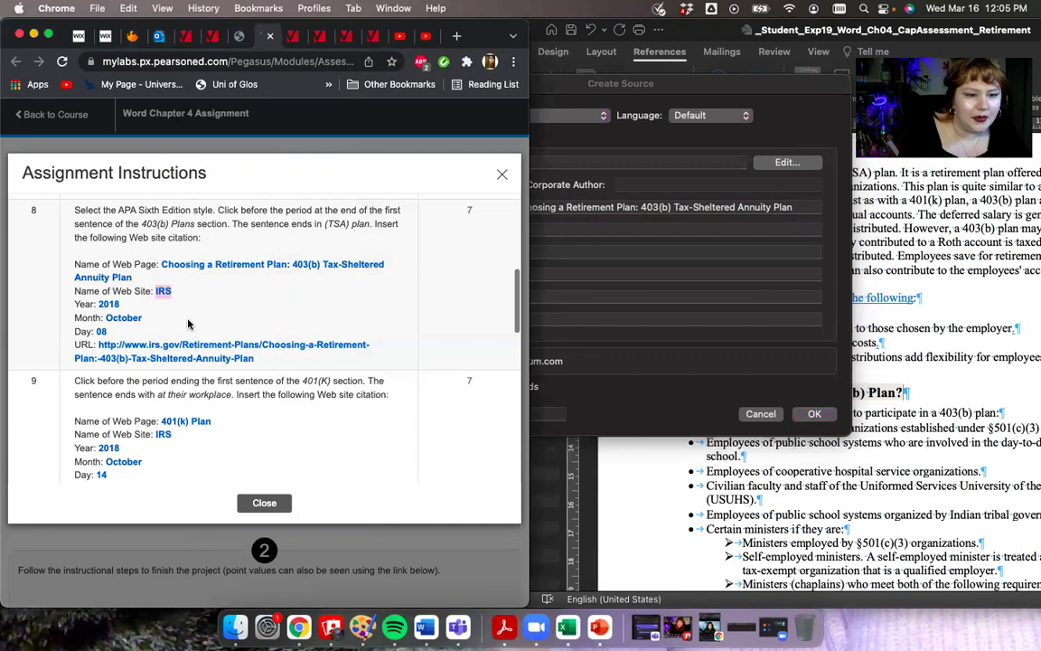
pyautogui.doubleClick(101, 304)
pyautogui.press('super+c')
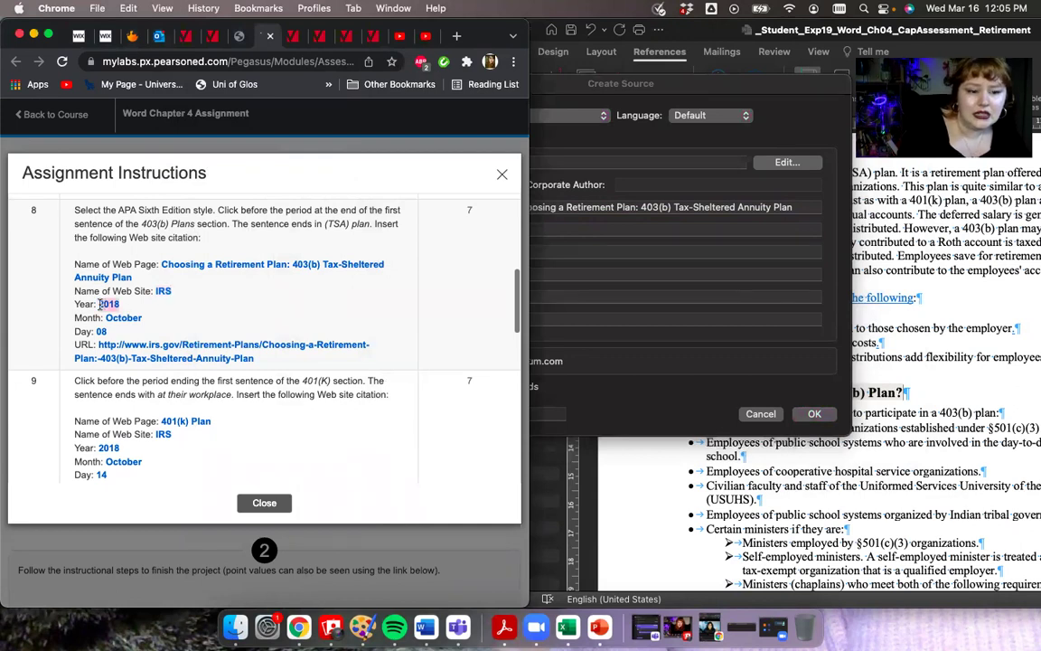
pyautogui.click(589, 361)
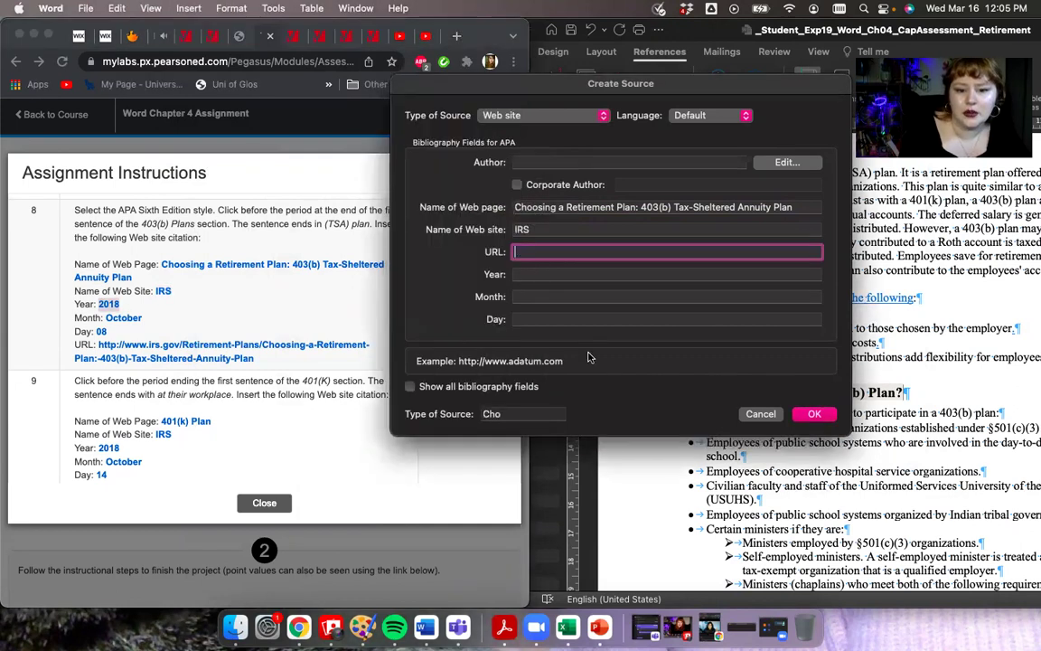
pyautogui.click(538, 275)
pyautogui.press('super+v')
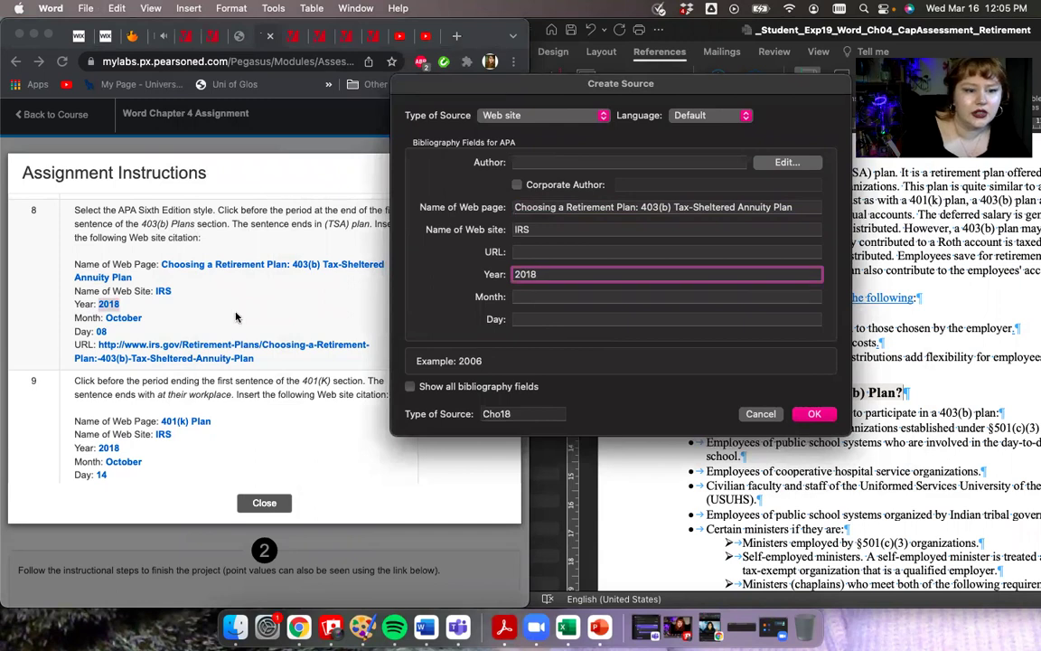
# Step: Fill in the source's month as October and its day as 08, copied from instruction 8
pyautogui.moveTo(235, 316); pyautogui.dragTo(106, 319)
pyautogui.press('super+c')
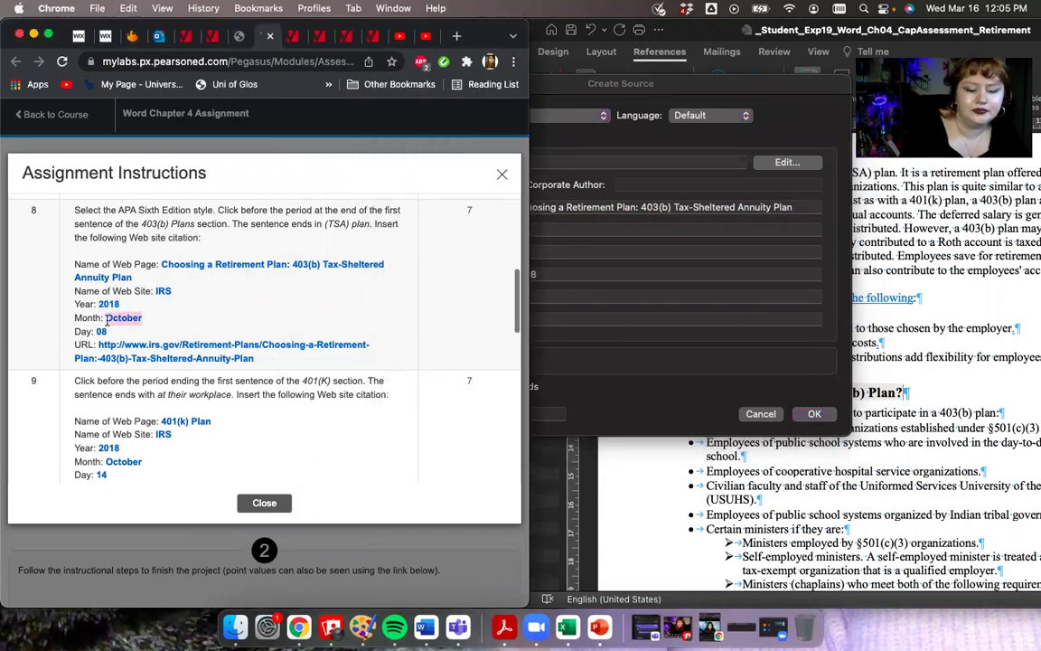
pyautogui.click(649, 299)
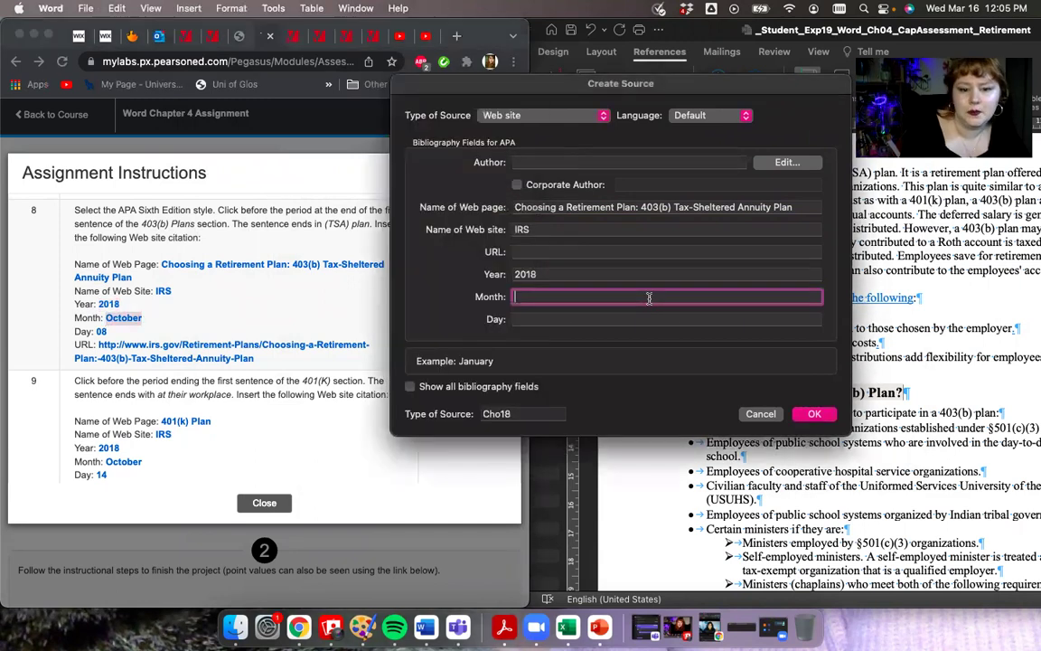
pyautogui.press('super+v')
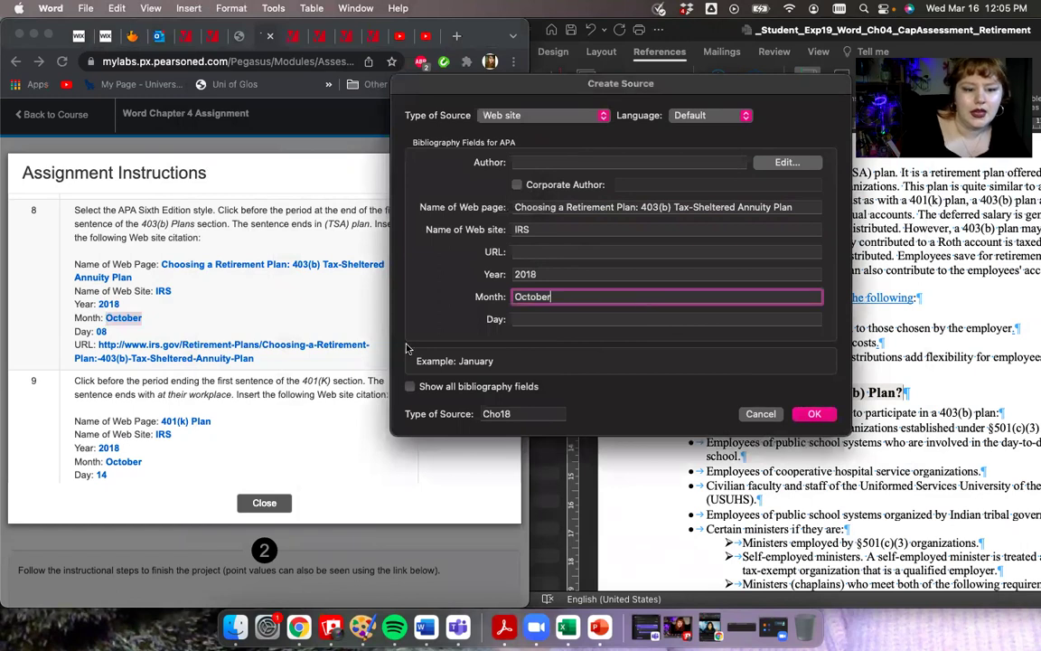
pyautogui.click(104, 333)
pyautogui.doubleClick(102, 332)
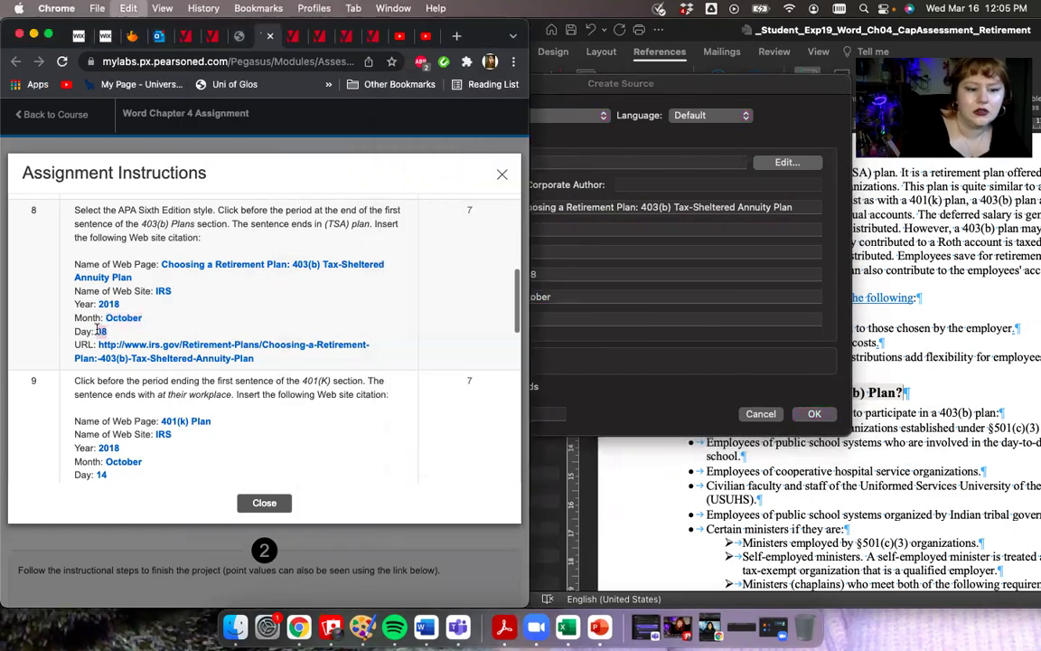
pyautogui.press('super+c')
pyautogui.click(578, 319)
pyautogui.press('super+v')
pyautogui.click(254, 358)
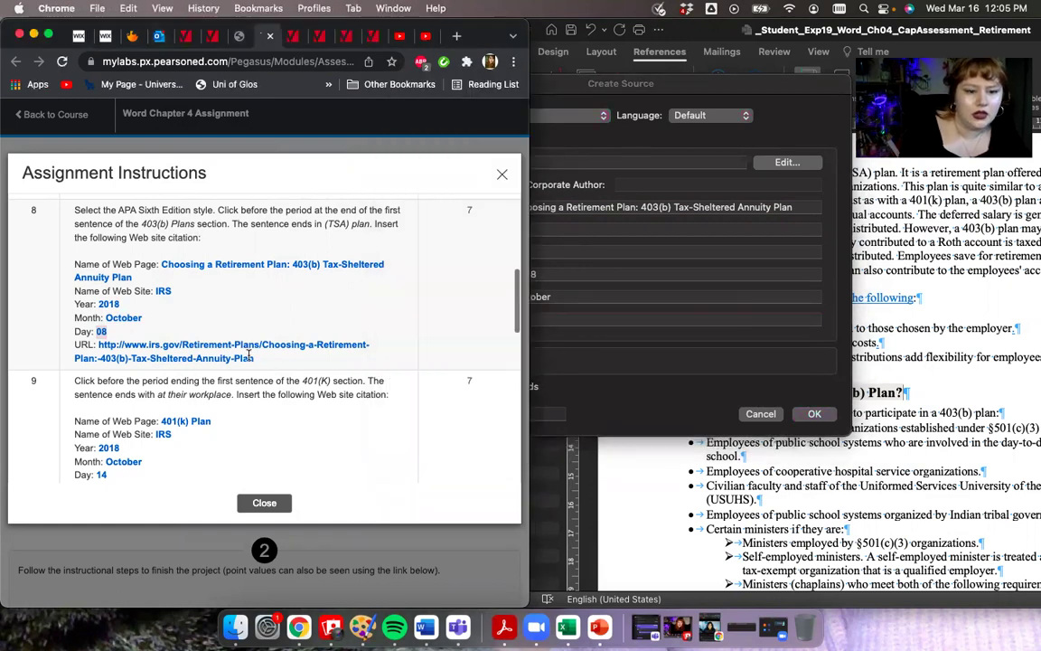
pyautogui.moveTo(254, 358); pyautogui.dragTo(98, 349)
pyautogui.press('super+c')
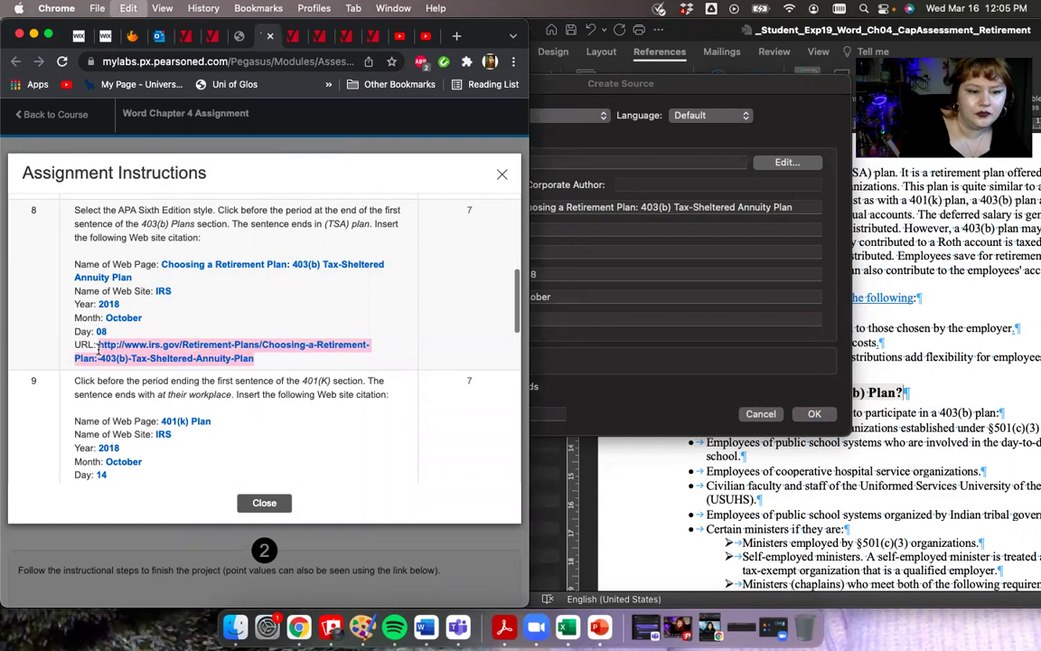
pyautogui.click(609, 250)
pyautogui.press('super+v')
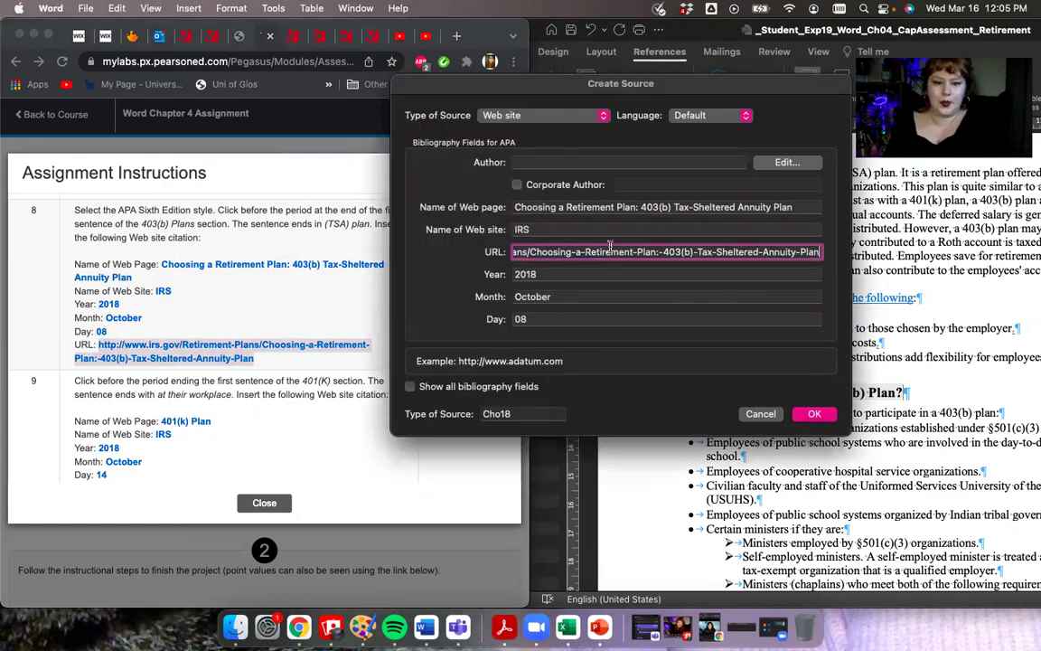
pyautogui.click(814, 413)
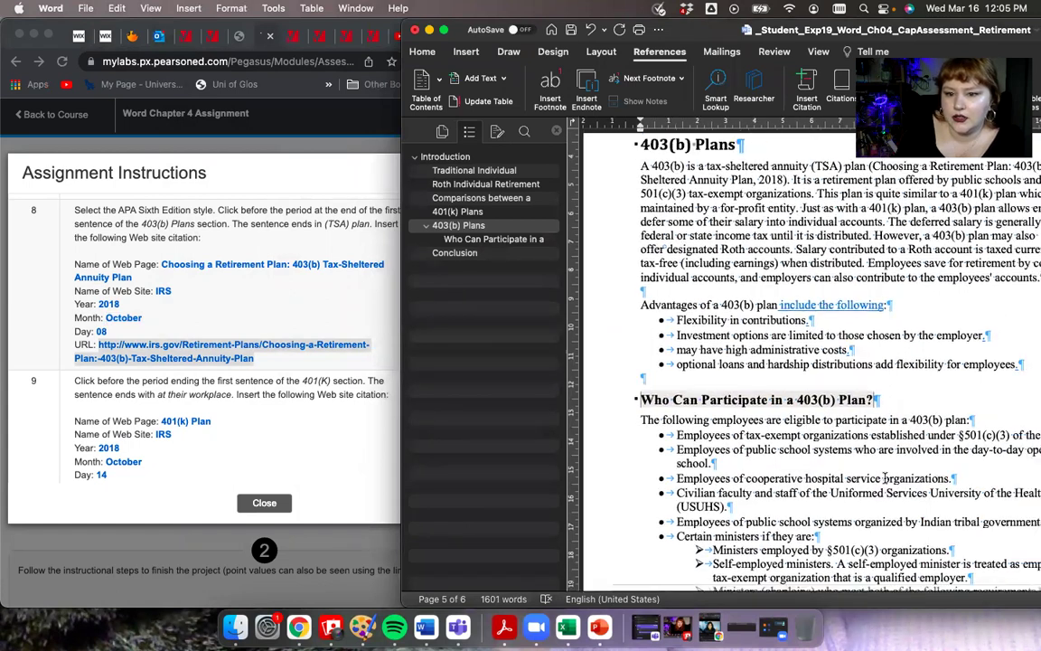
# Step: Read instruction 9, go to the 401(k) Plans section and start a new Web site citation source for its first sentence
pyautogui.scroll(2, 884, 479)
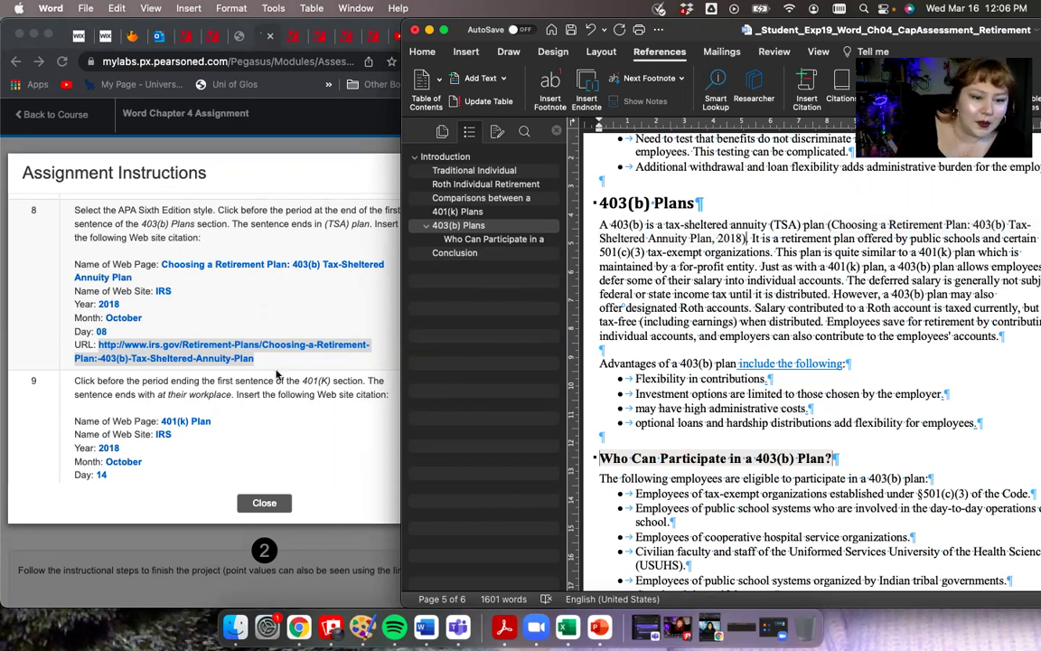
pyautogui.scroll(-5, 277, 374)
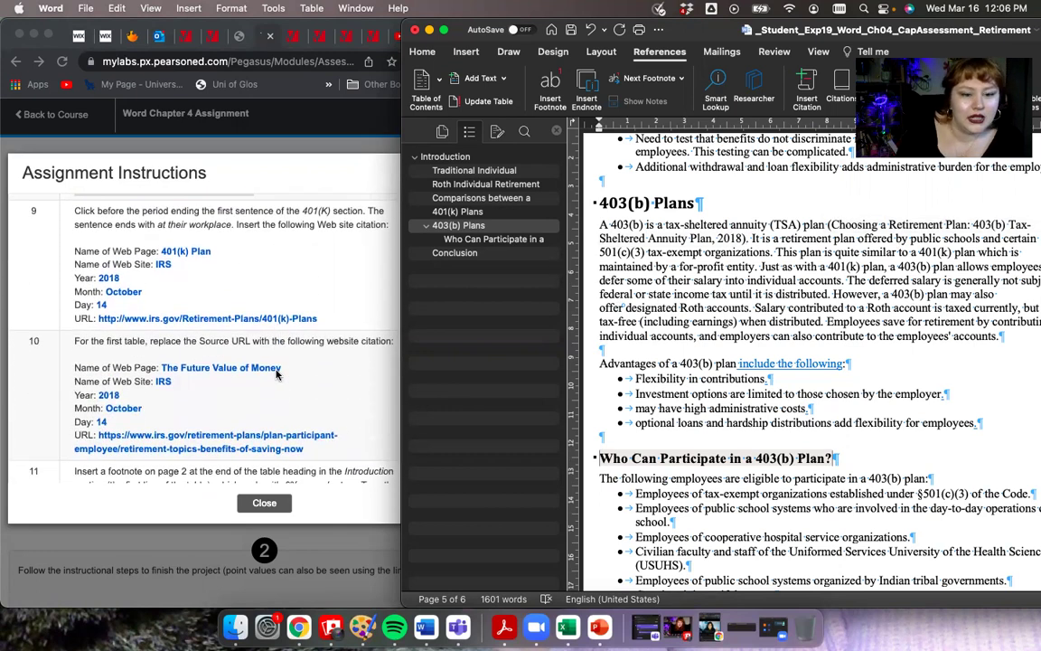
pyautogui.click(470, 211)
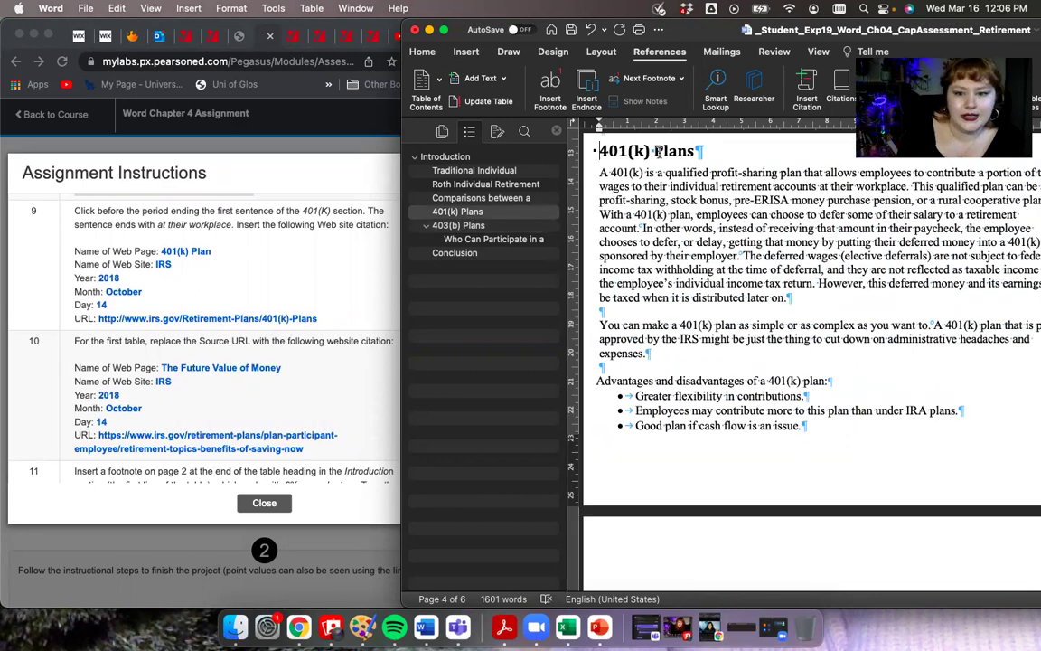
pyautogui.scroll(1, 885, 215)
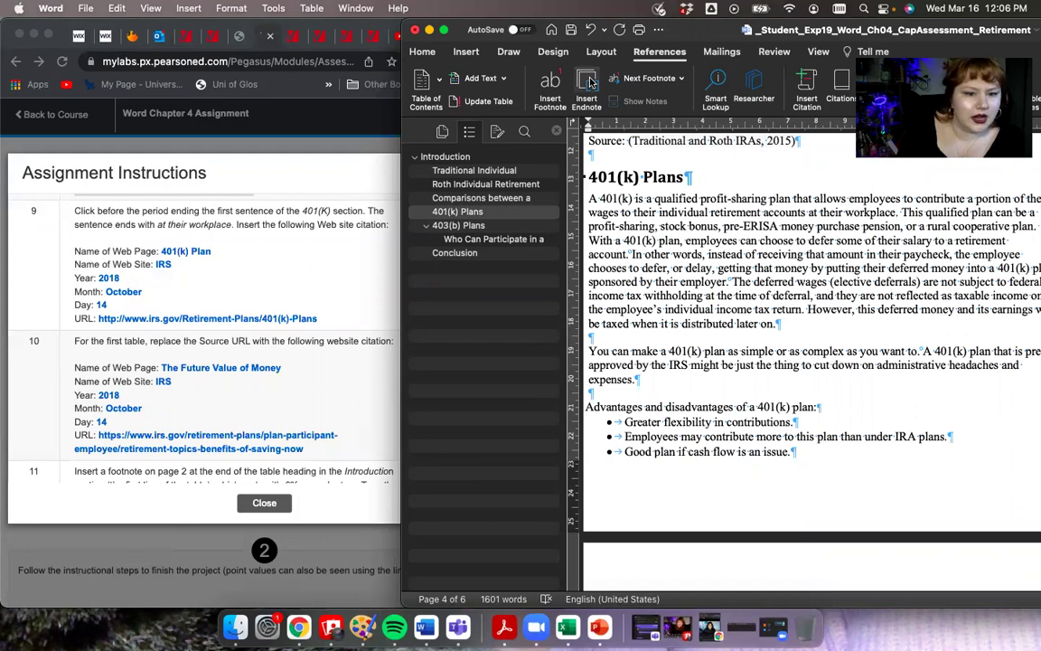
pyautogui.click(807, 90)
pyautogui.moveTo(630, 82); pyautogui.dragTo(728, 112)
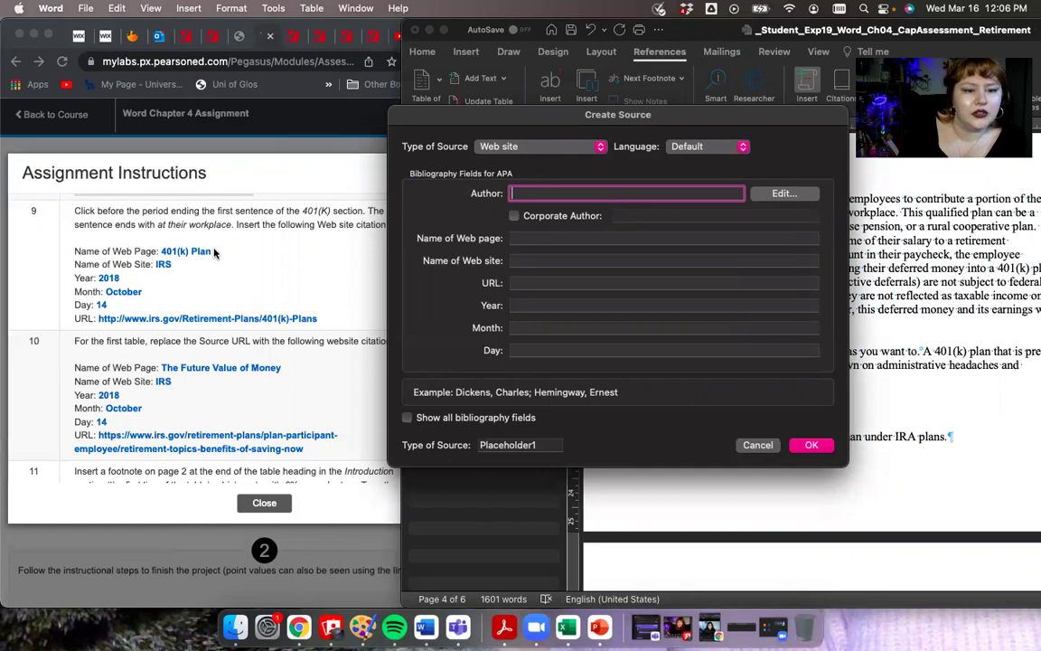
# Step: Copy "401(k) Plan" from instruction 9 in Chrome into the new Word source's web page name
pyautogui.click(190, 228)
pyautogui.moveTo(207, 250)
pyautogui.mouseDown()
pyautogui.moveTo(163, 250)
pyautogui.moveTo(218, 257)
pyautogui.mouseUp()
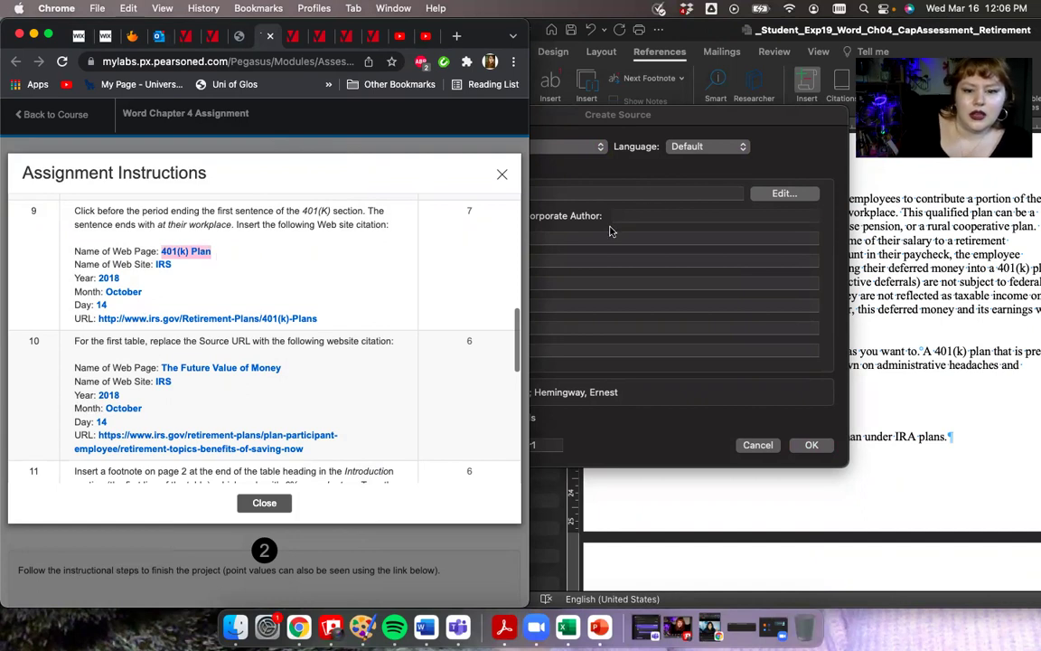
pyautogui.click(642, 170)
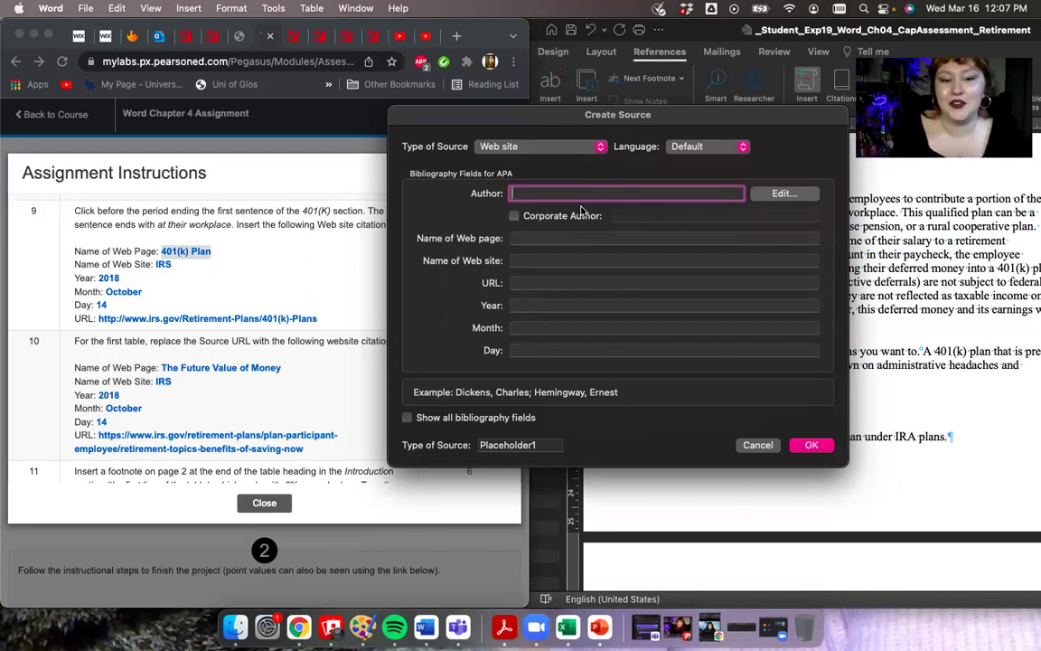
pyautogui.click(526, 237)
pyautogui.press('super+v')
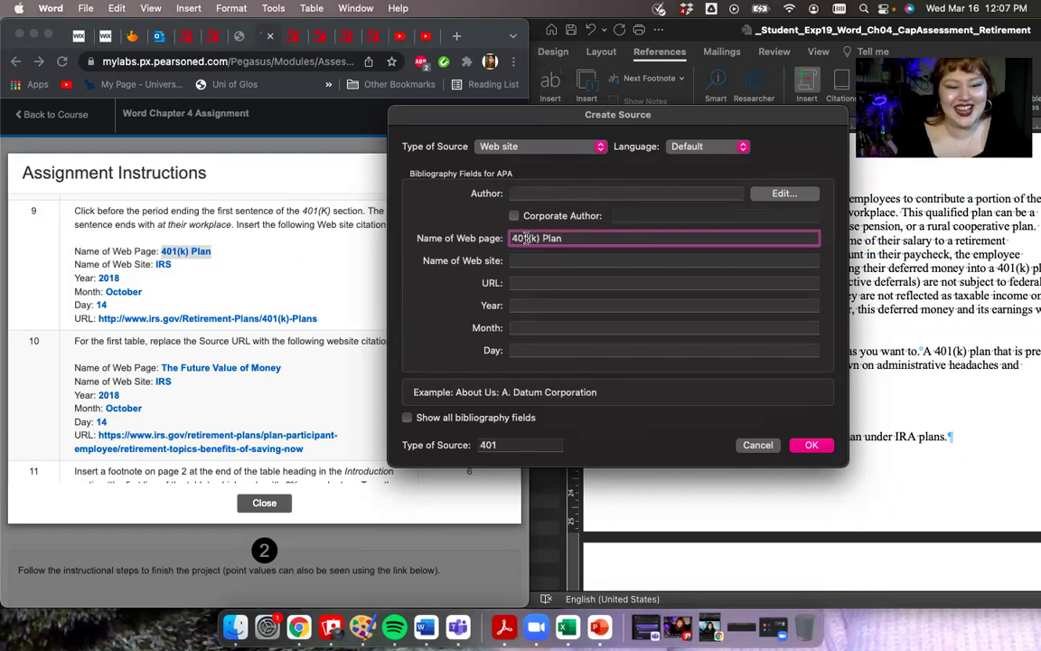
# Step: Copy the web site name "IRS" and the year 2018 from instruction 9 in Chrome into the 401(k) Plan source in Word
pyautogui.moveTo(171, 265); pyautogui.dragTo(156, 264)
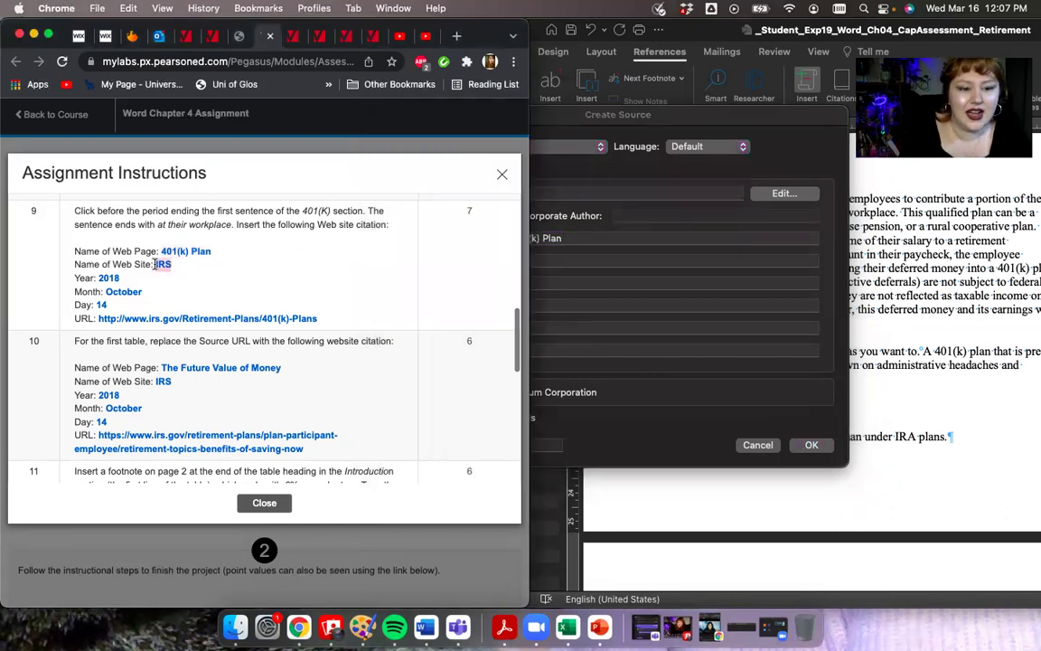
pyautogui.click(652, 258)
pyautogui.press('super+v')
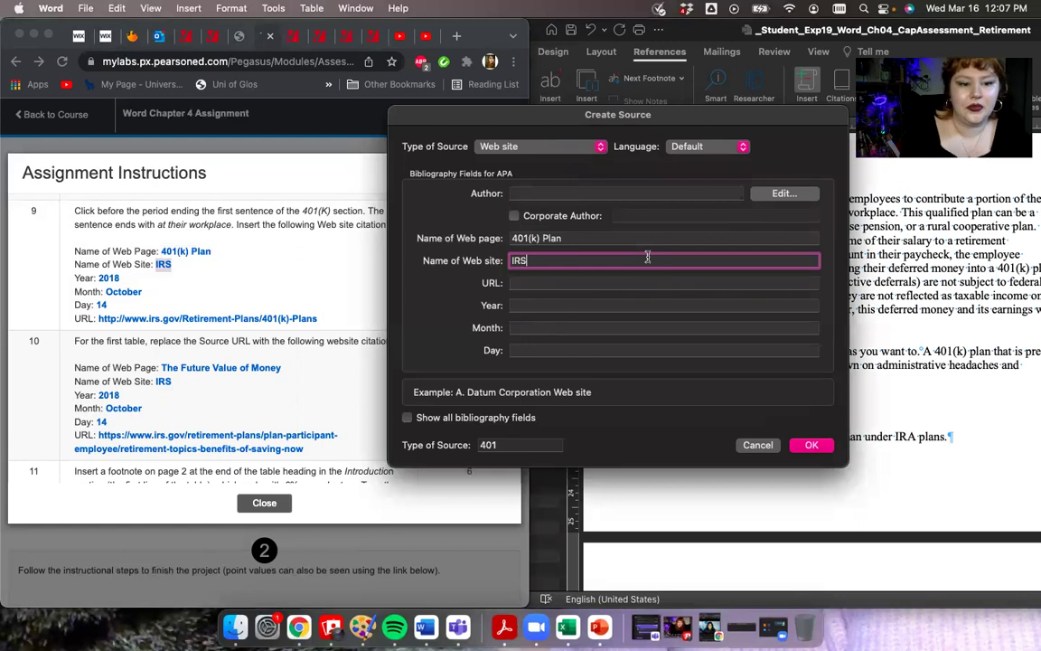
pyautogui.click(113, 287)
pyautogui.moveTo(121, 279)
pyautogui.mouseDown()
pyautogui.moveTo(91, 281)
pyautogui.moveTo(99, 279)
pyautogui.mouseUp()
pyautogui.press('super+c')
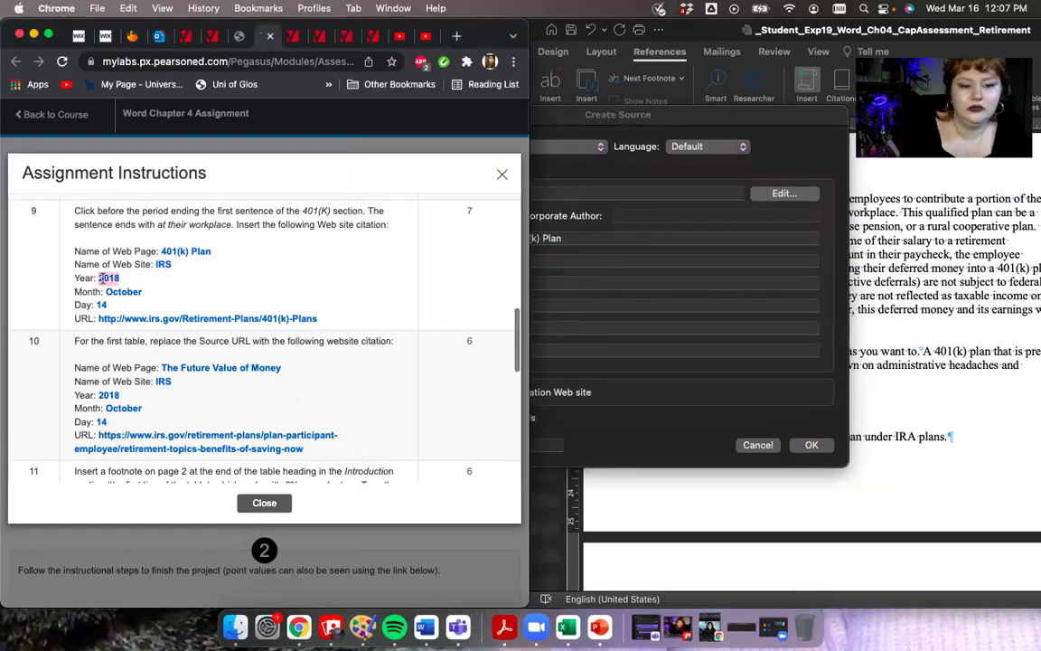
pyautogui.click(557, 281)
pyautogui.click(548, 304)
pyautogui.press('super+v')
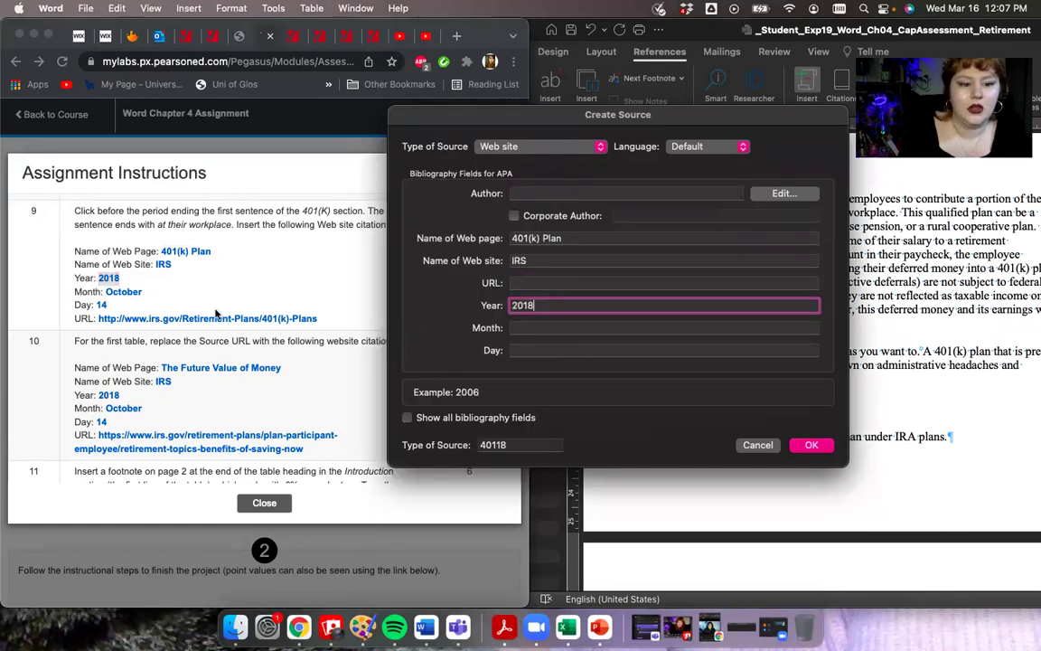
# Step: Fill in the 401(k) Plan source's month as October and its day as 14, copied from instruction 9
pyautogui.doubleClick(124, 291)
pyautogui.press('super+c')
pyautogui.click(567, 328)
pyautogui.press('super+v')
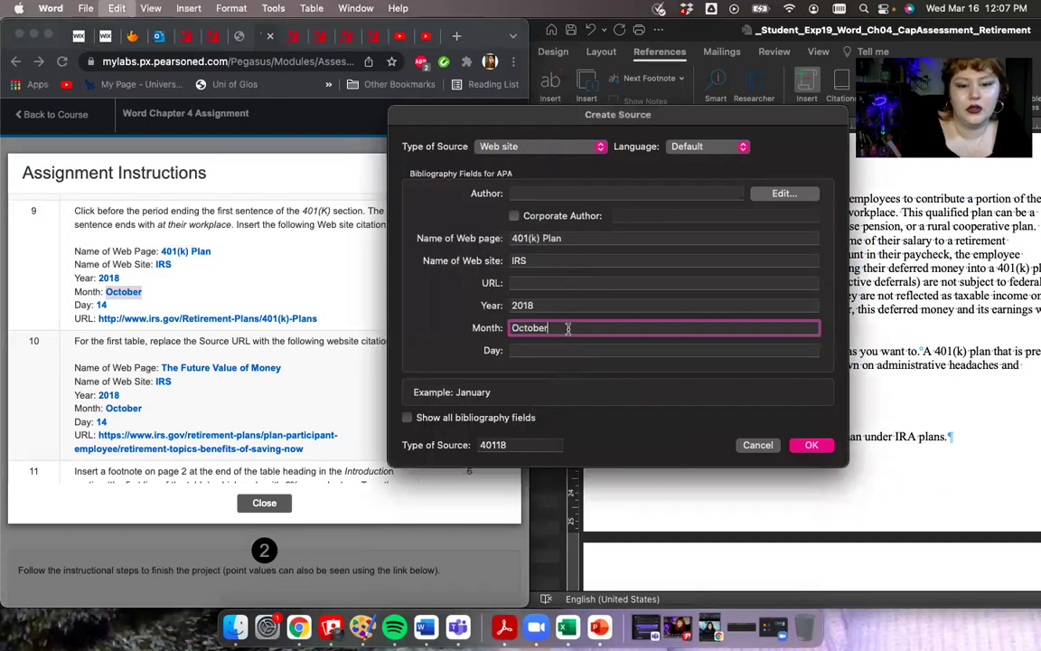
pyautogui.click(129, 305)
pyautogui.moveTo(129, 304); pyautogui.dragTo(94, 304)
pyautogui.press('super+c')
pyautogui.click(588, 350)
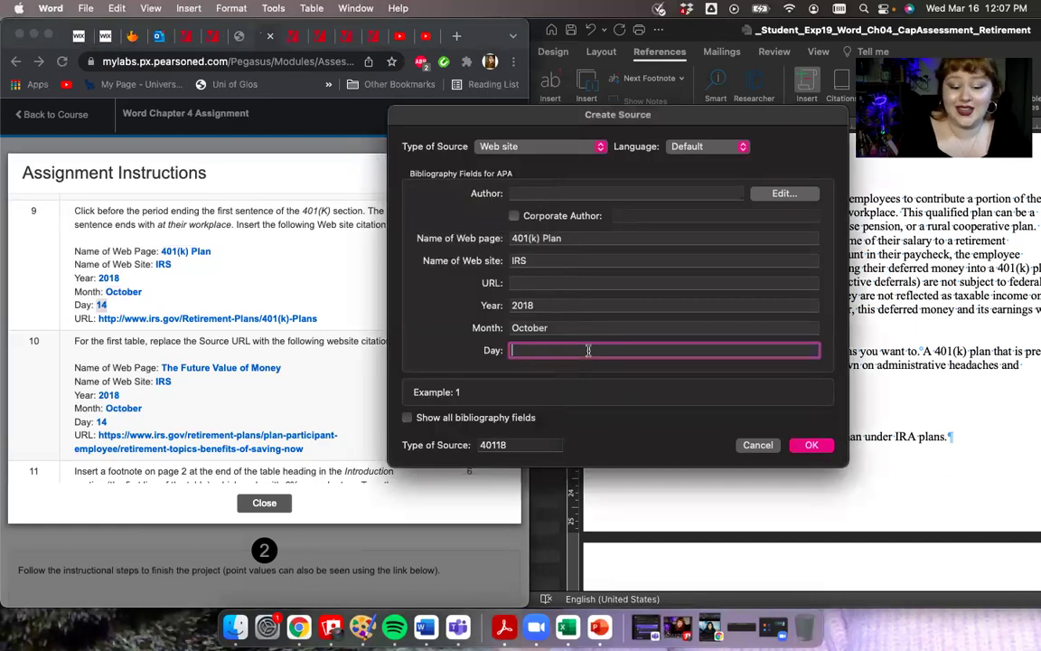
pyautogui.press('super+v')
pyautogui.click(316, 316)
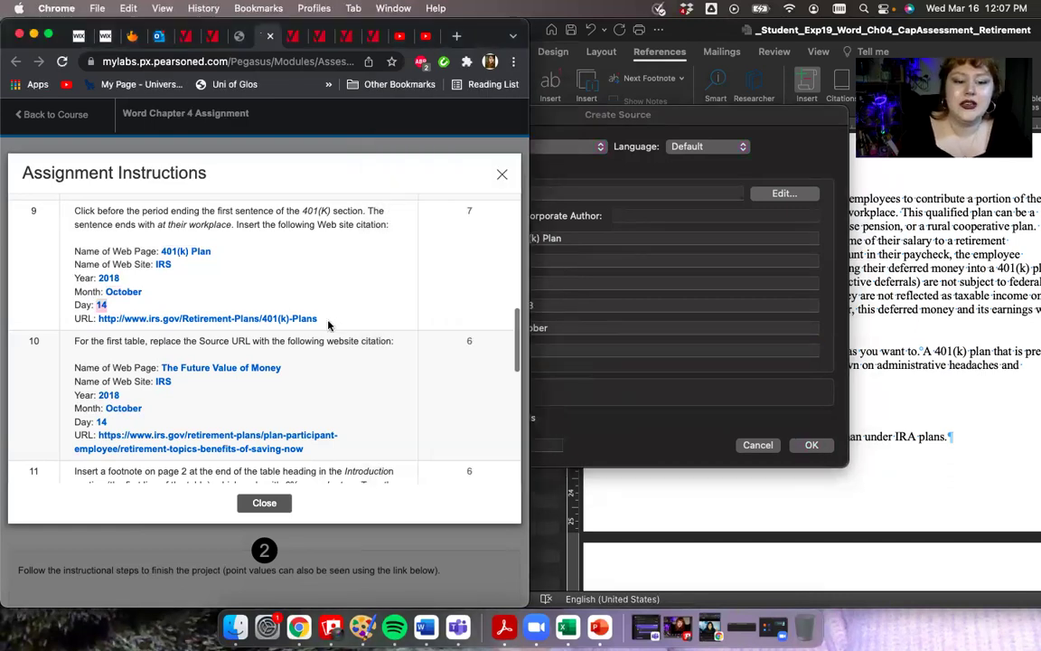
pyautogui.moveTo(316, 316); pyautogui.dragTo(99, 321)
pyautogui.press('super+c')
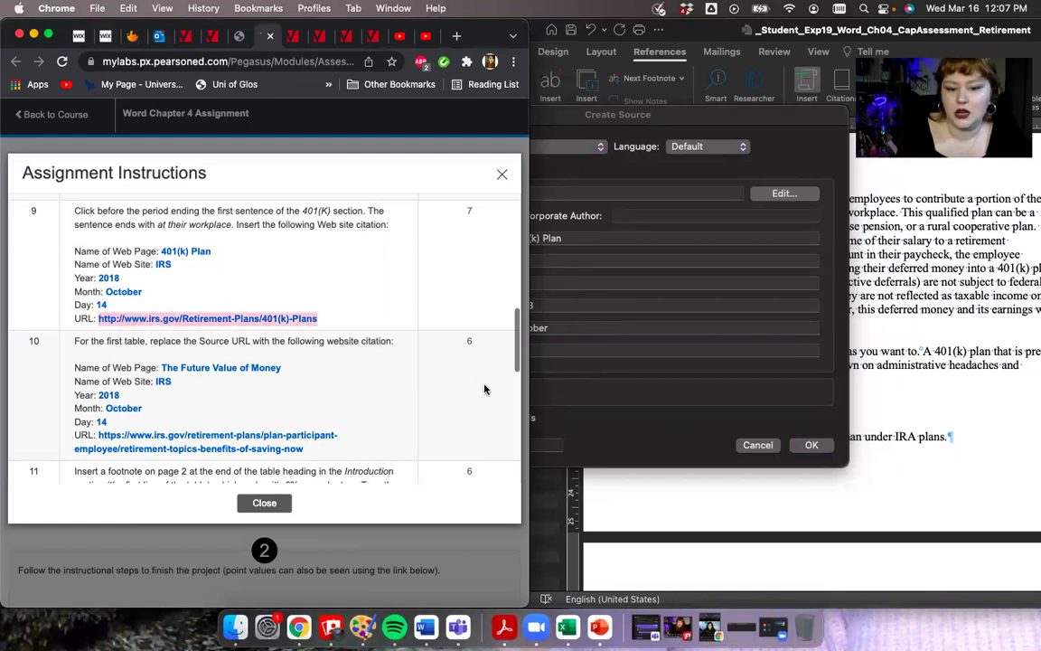
pyautogui.click(592, 349)
pyautogui.click(535, 283)
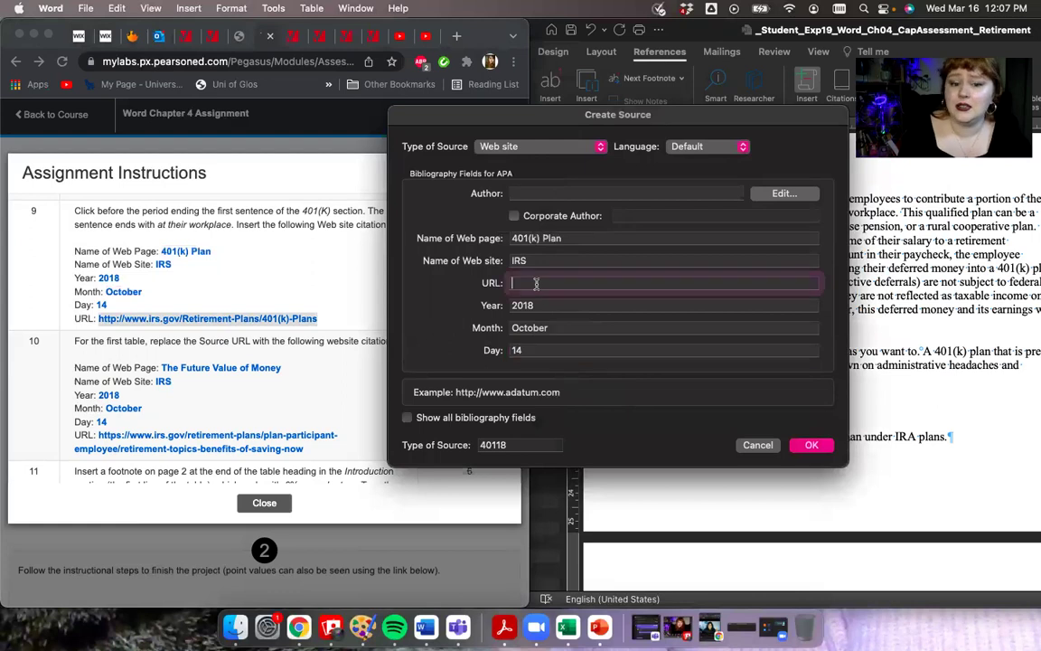
pyautogui.press('super+v')
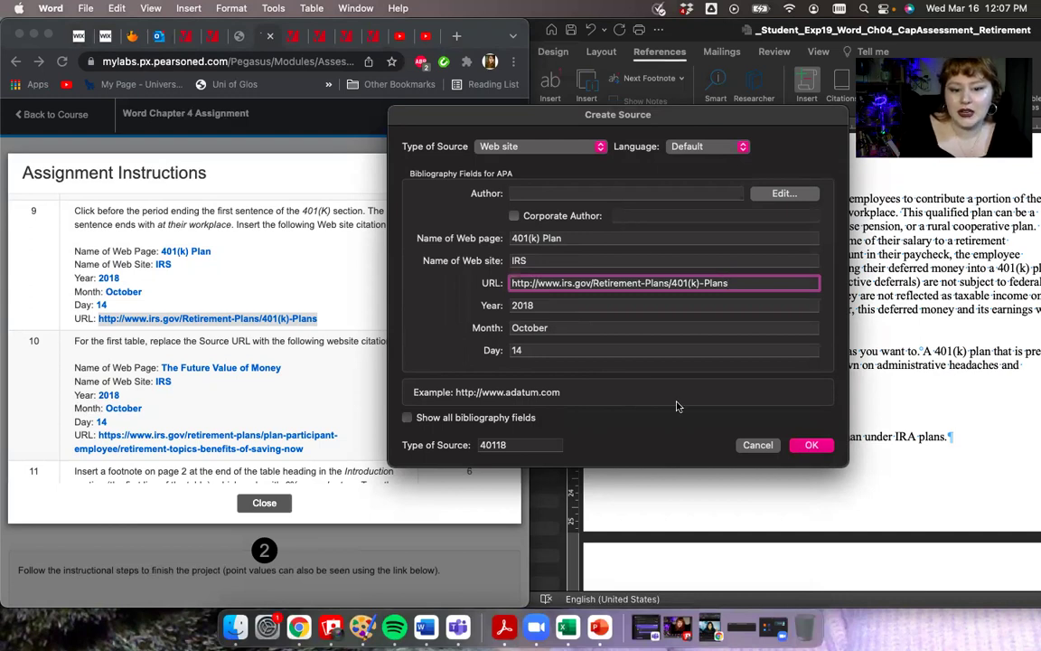
pyautogui.click(810, 446)
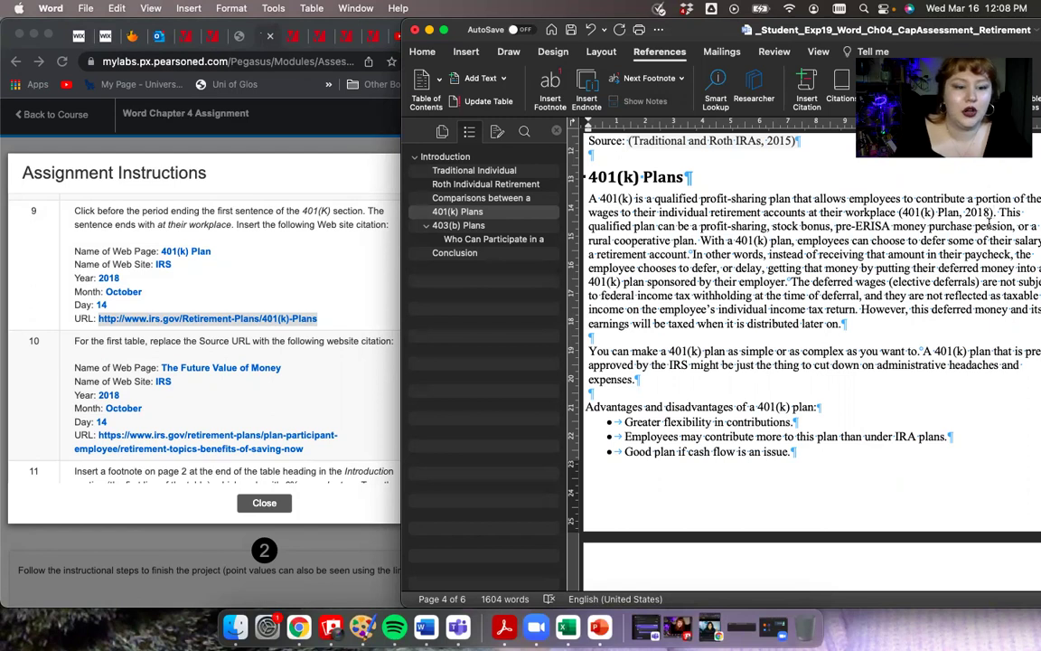
# Step: Read instruction 10 and delete the URL after "Source:" below Table 1, The Future Value of Money
pyautogui.scroll(-4, 318, 390)
pyautogui.scroll(-2, 318, 390)
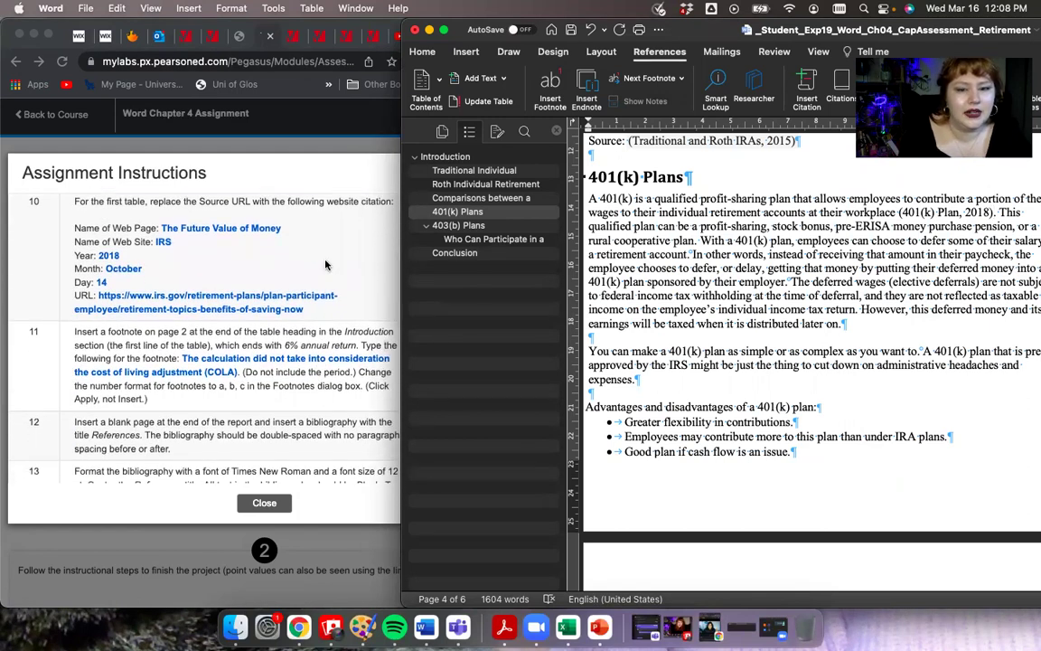
pyautogui.scroll(15, 689, 309)
pyautogui.scroll(10, 690, 309)
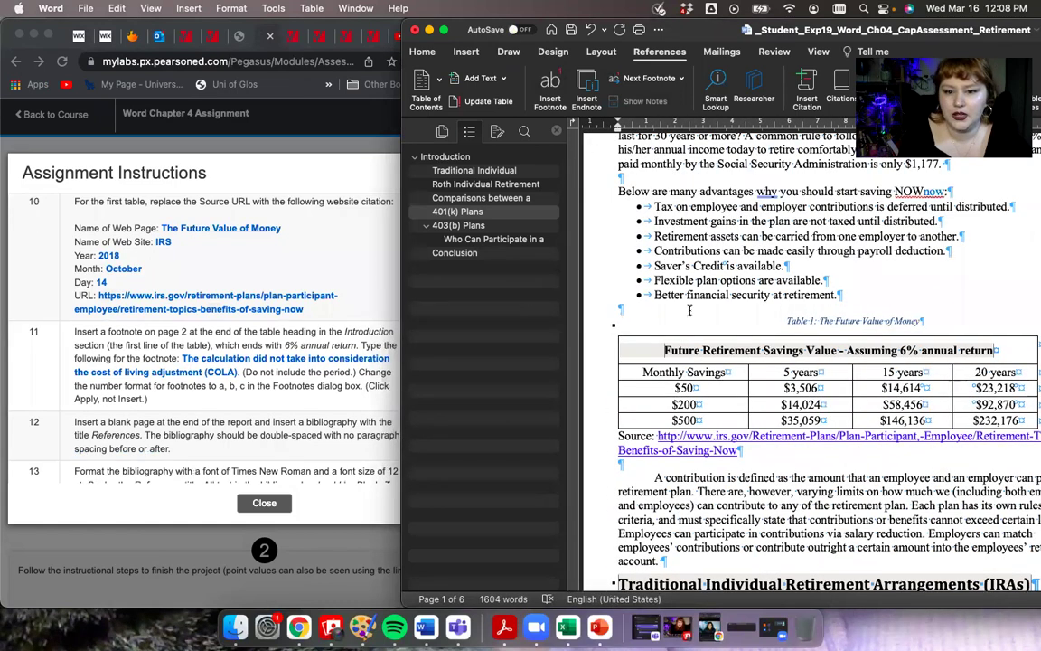
pyautogui.scroll(-3, 689, 309)
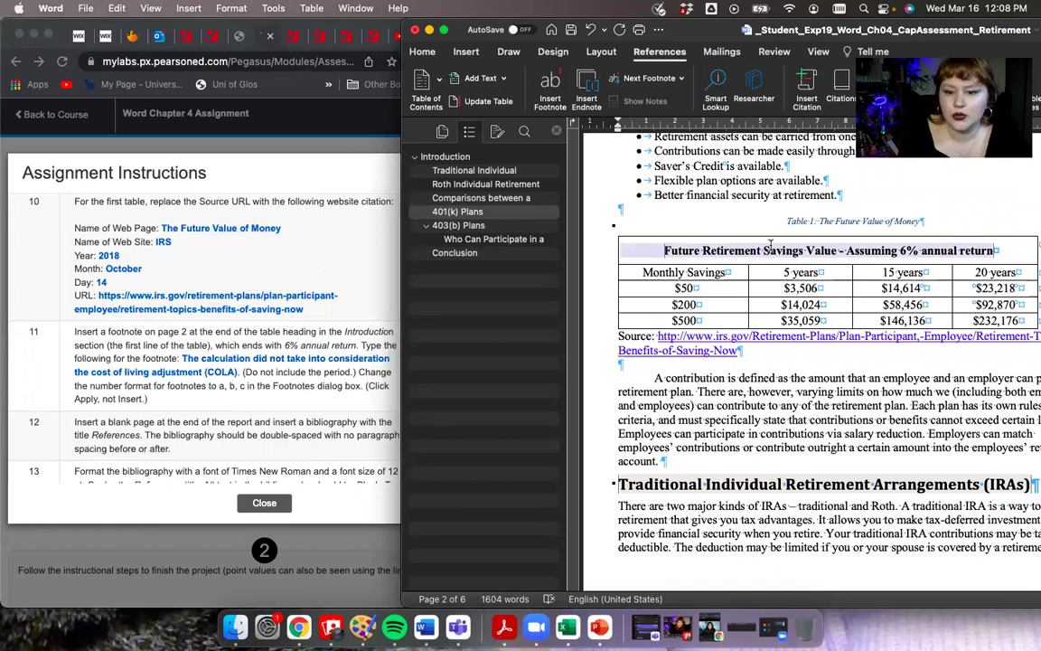
pyautogui.moveTo(741, 353); pyautogui.dragTo(667, 338)
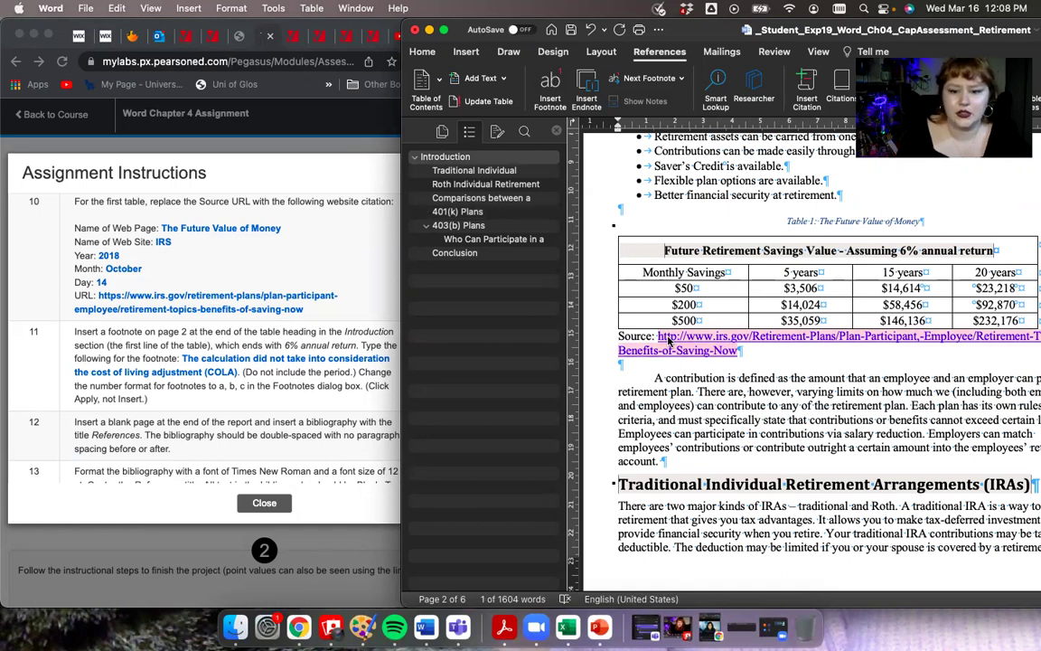
pyautogui.press('BackSpace')
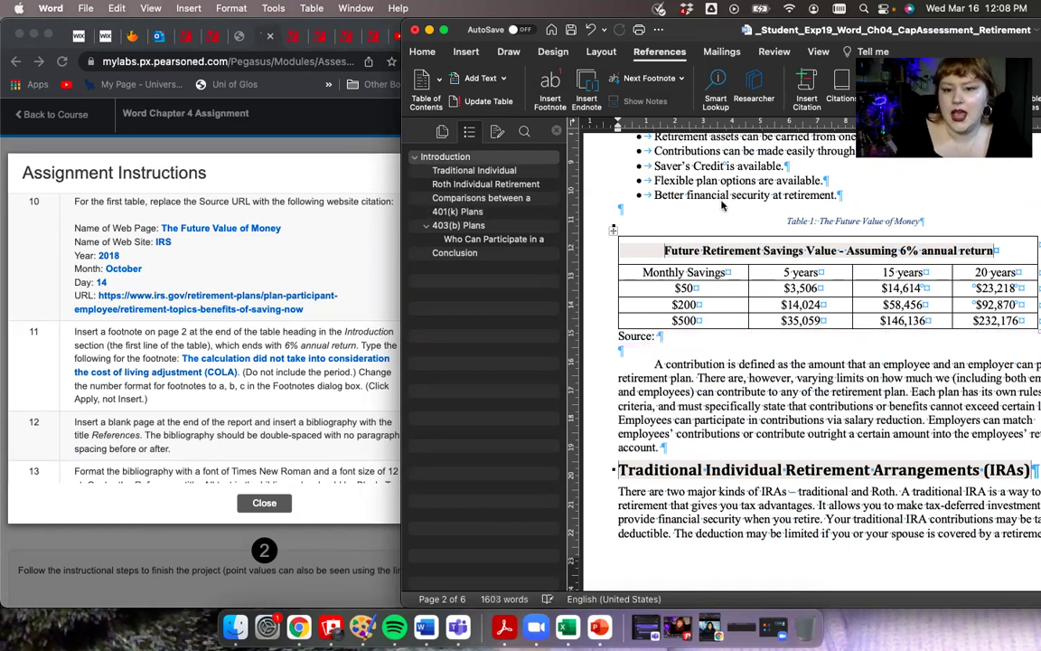
# Step: Start a new Web site citation source after "Source:" and copy "The Future Value of Money" from instruction 10 as its web page name
pyautogui.click(807, 85)
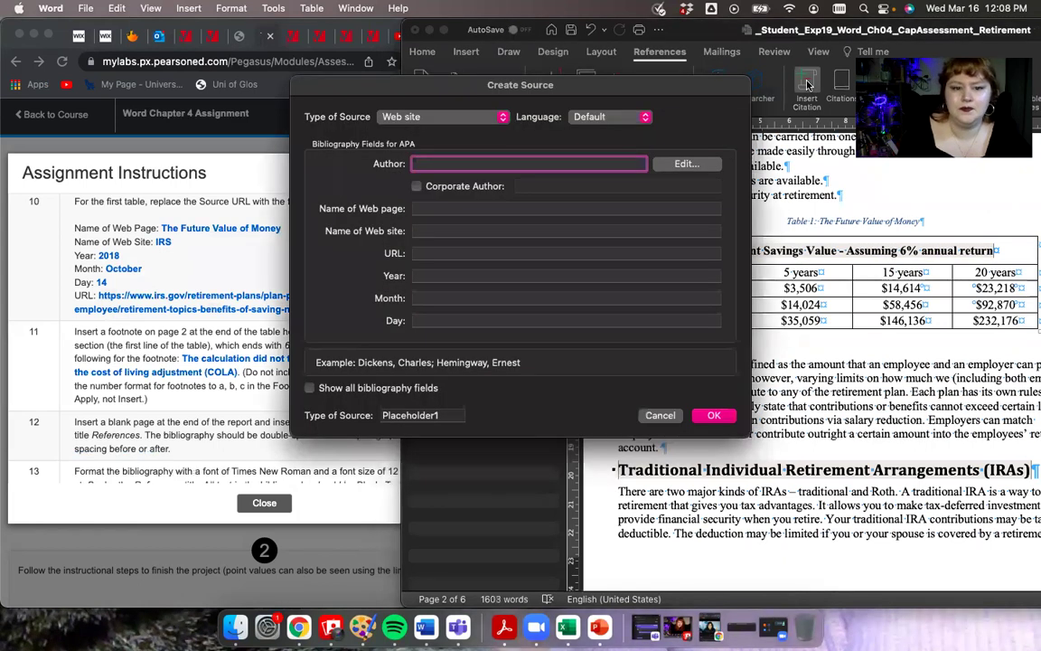
pyautogui.moveTo(341, 78); pyautogui.dragTo(450, 80)
pyautogui.click(159, 225)
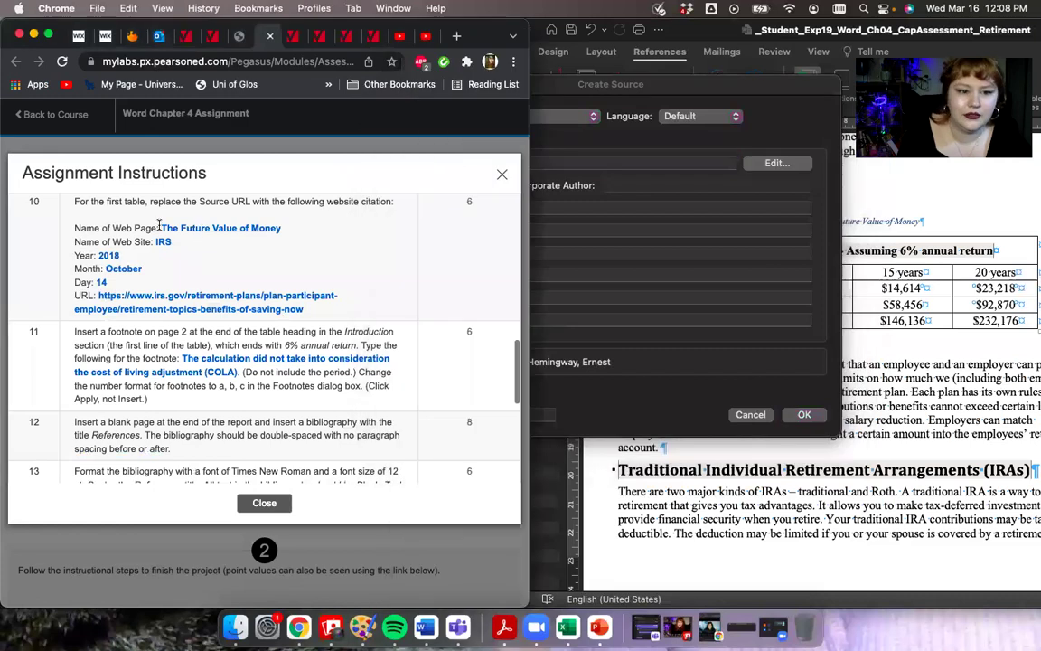
pyautogui.moveTo(160, 227); pyautogui.dragTo(281, 229)
pyautogui.press('super+c')
pyautogui.press('super+Tab')
pyautogui.press('Tab')
pyautogui.press('super+v')
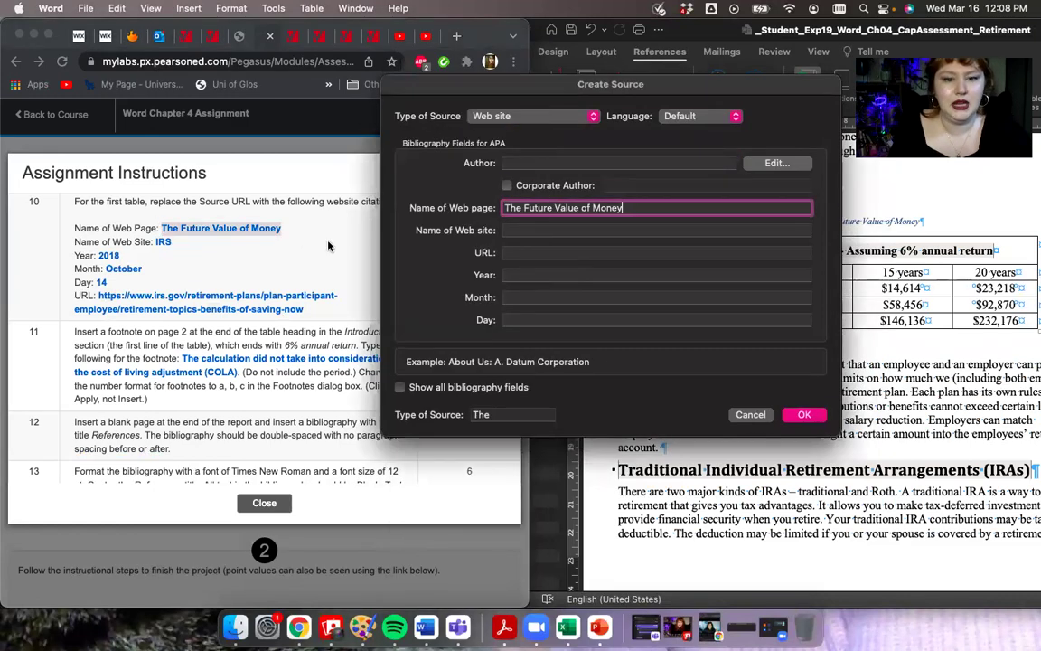
# Step: Copy the web site name "IRS" and the year 2018 from instruction 10 into The Future Value of Money source
pyautogui.doubleClick(164, 241)
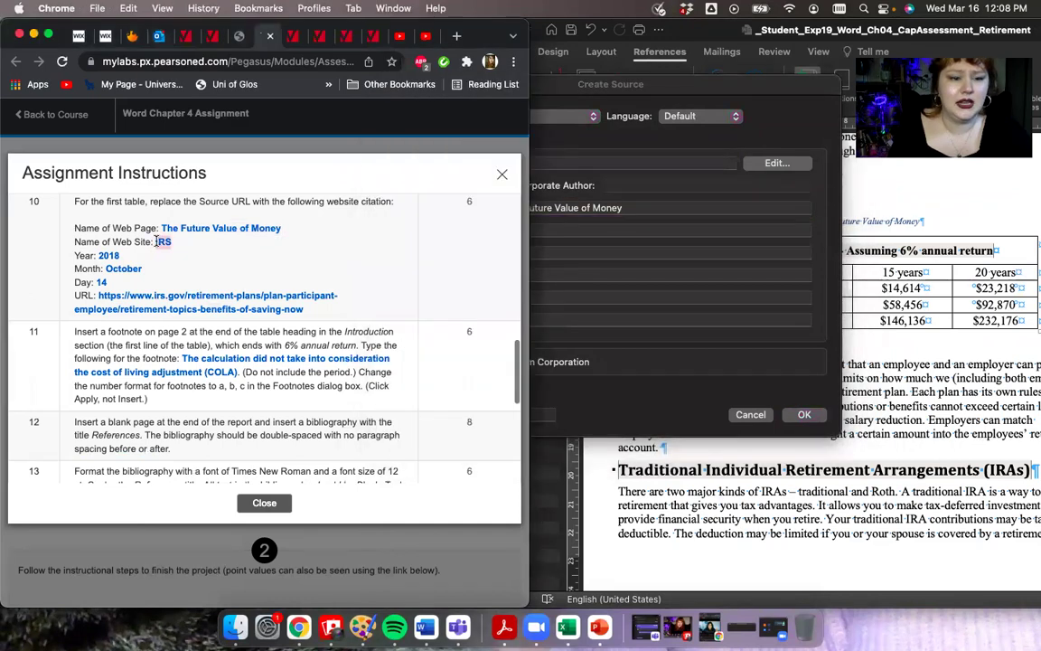
pyautogui.click(591, 230)
pyautogui.press('super+v')
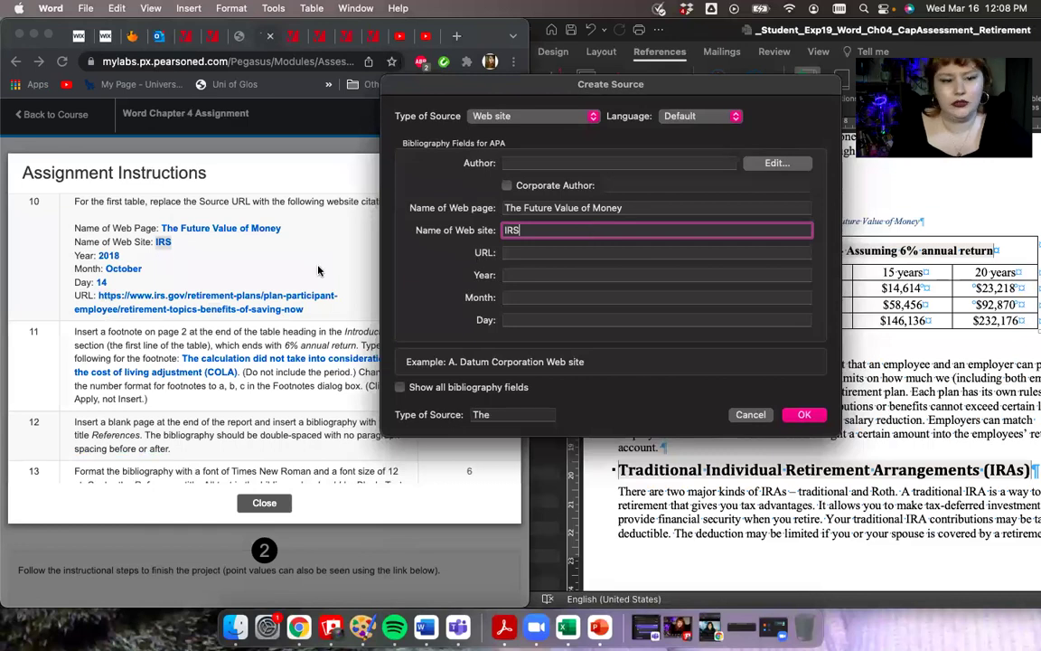
pyautogui.click(203, 250)
pyautogui.doubleClick(109, 255)
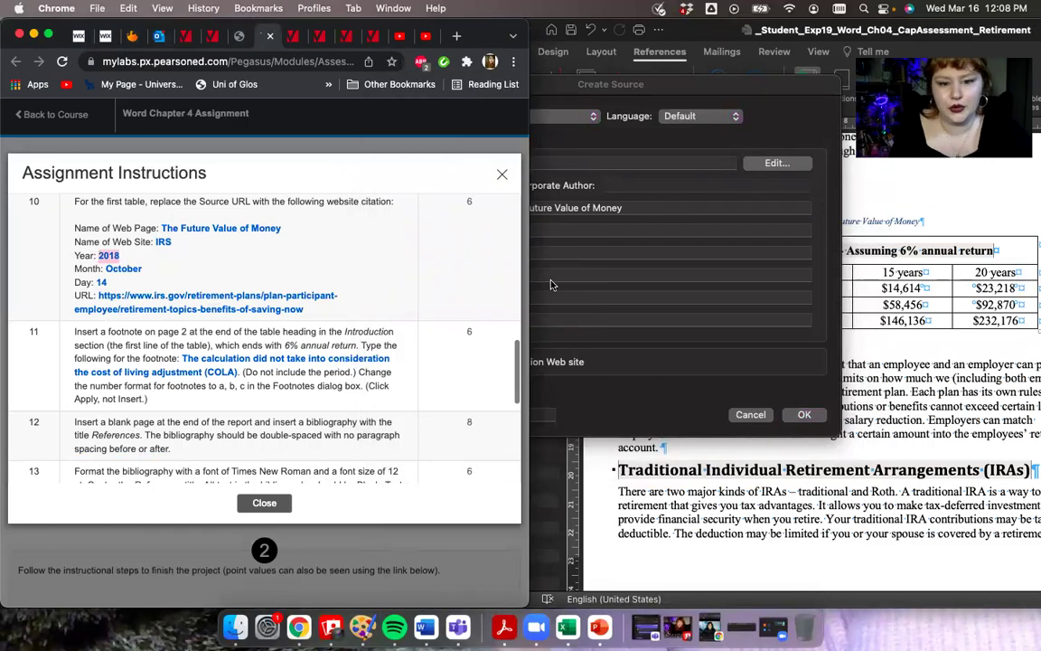
pyautogui.click(510, 274)
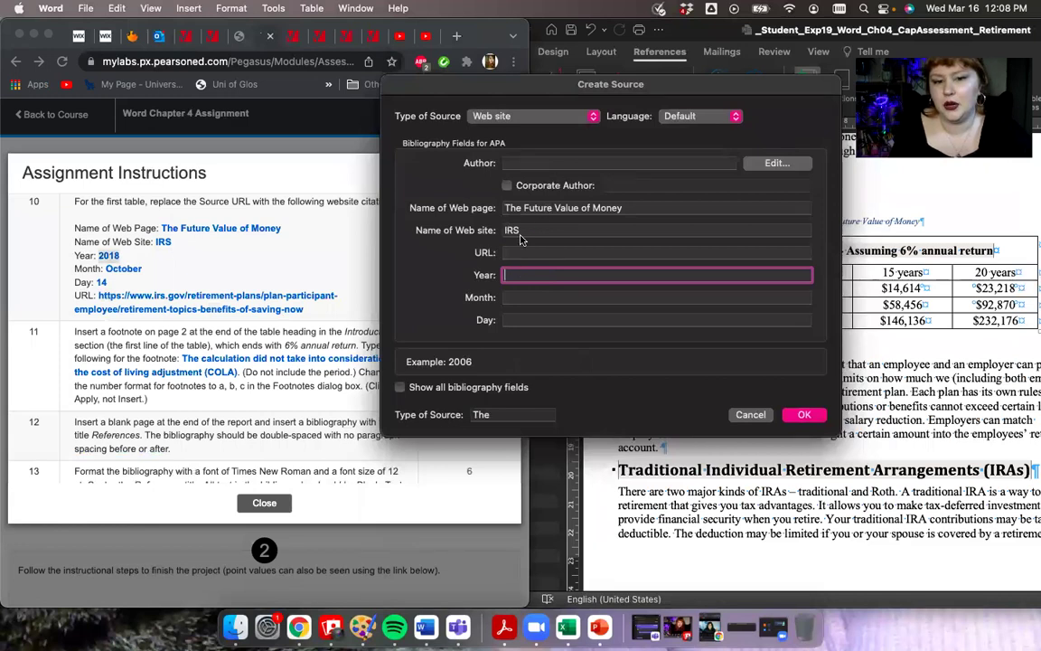
pyautogui.press('super+v')
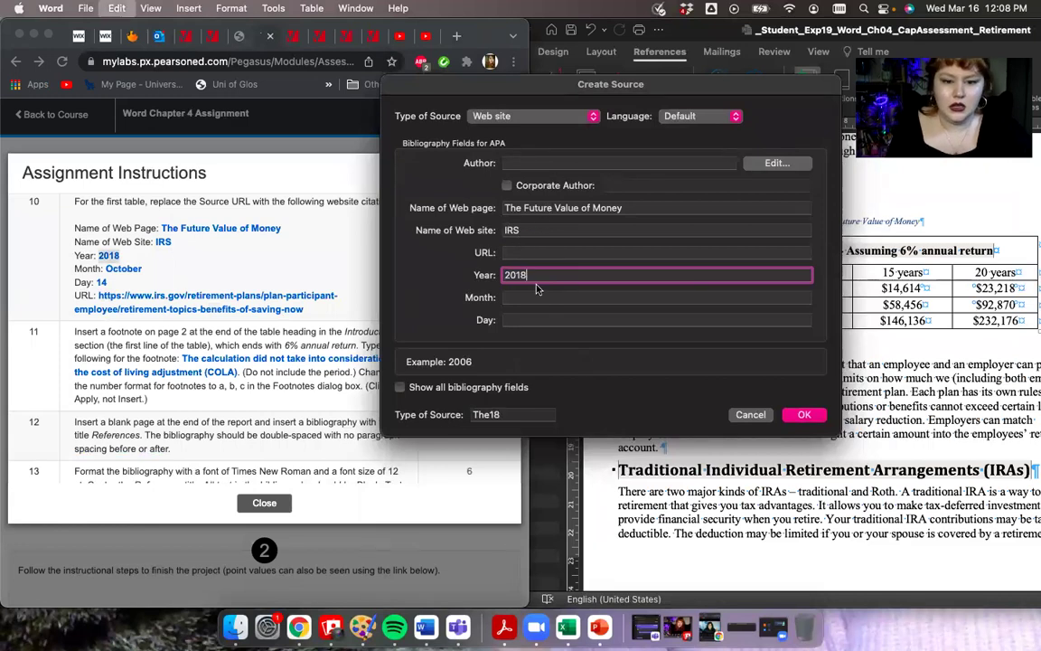
# Step: Fill in The Future Value of Money source's month as October and its day as 14, copied from instruction 10
pyautogui.click(145, 273)
pyautogui.moveTo(142, 269); pyautogui.dragTo(107, 268)
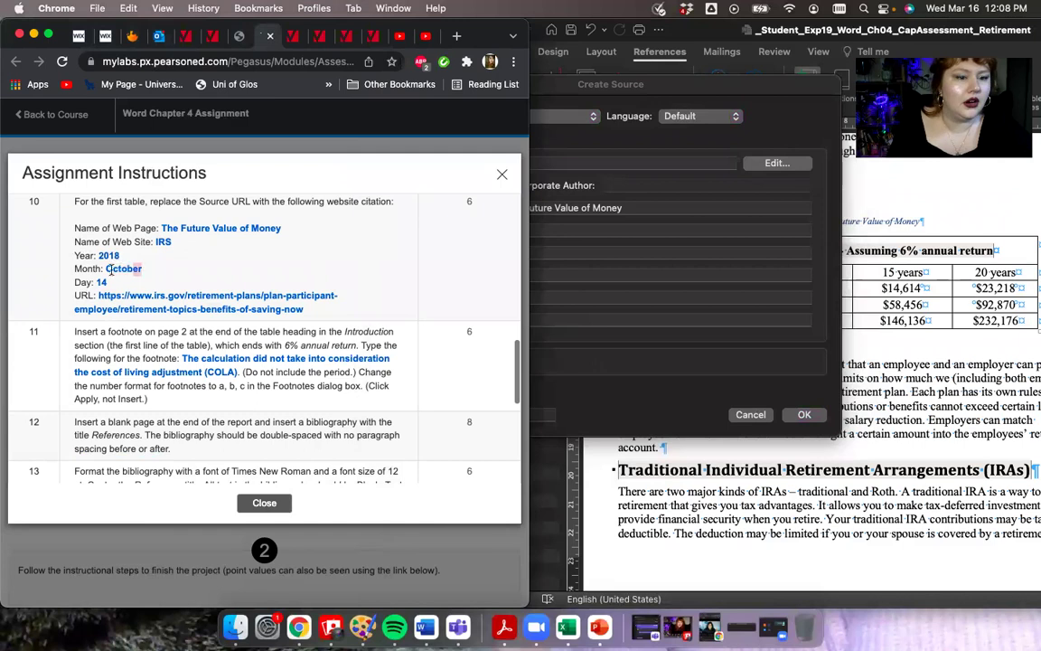
pyautogui.click(536, 296)
pyautogui.press('super+v')
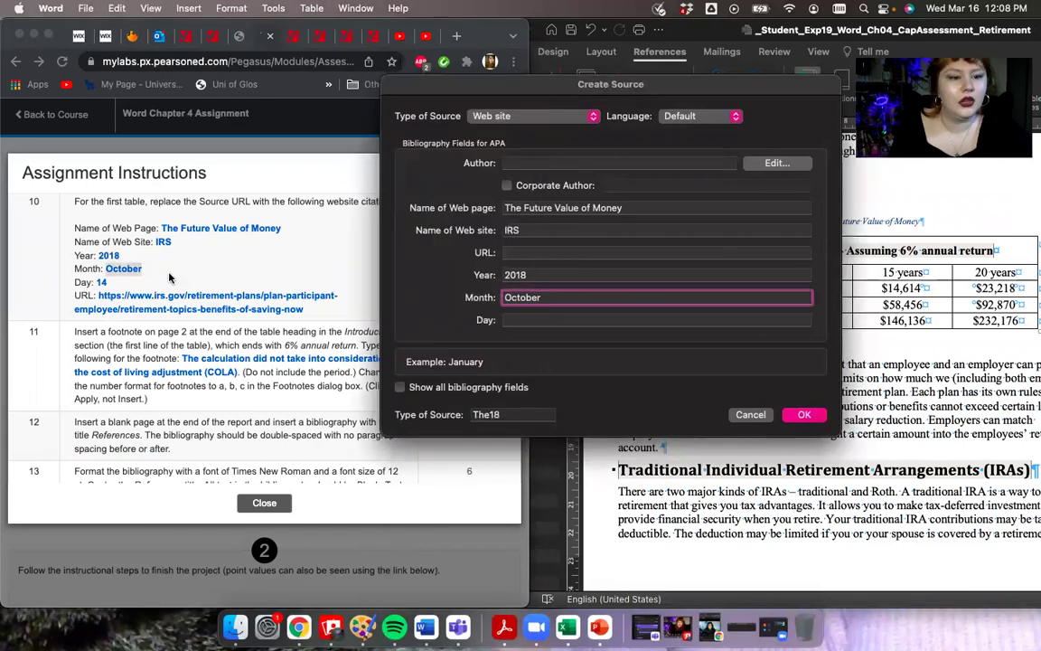
pyautogui.click(108, 281)
pyautogui.moveTo(108, 282); pyautogui.dragTo(96, 283)
pyautogui.press('super+c')
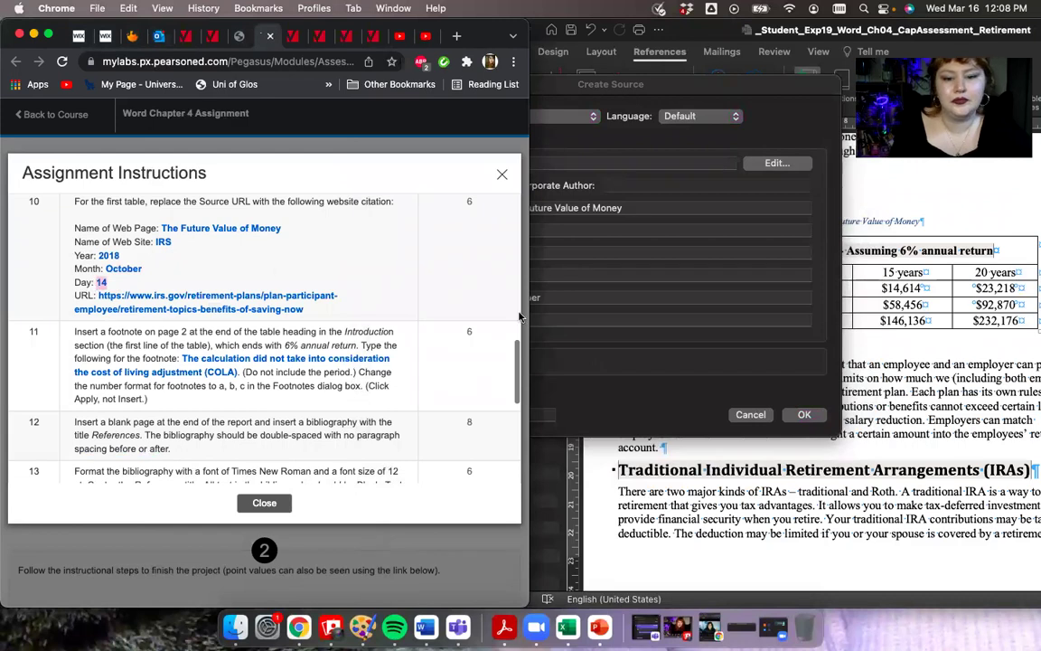
pyautogui.click(538, 318)
pyautogui.press('super+v')
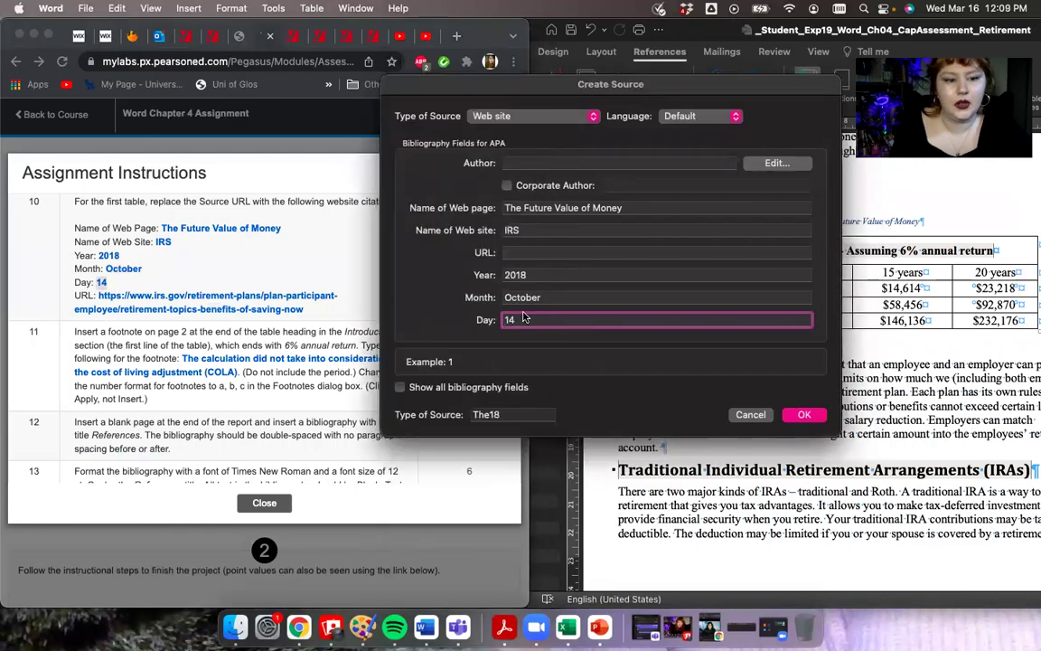
pyautogui.click(276, 286)
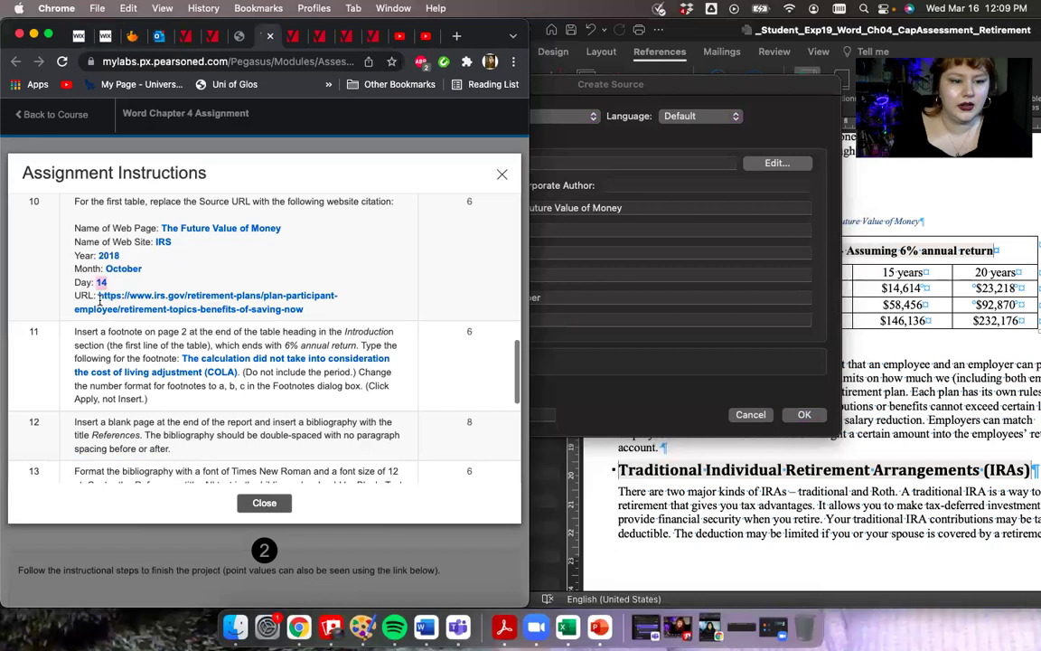
pyautogui.moveTo(98, 296); pyautogui.dragTo(289, 325)
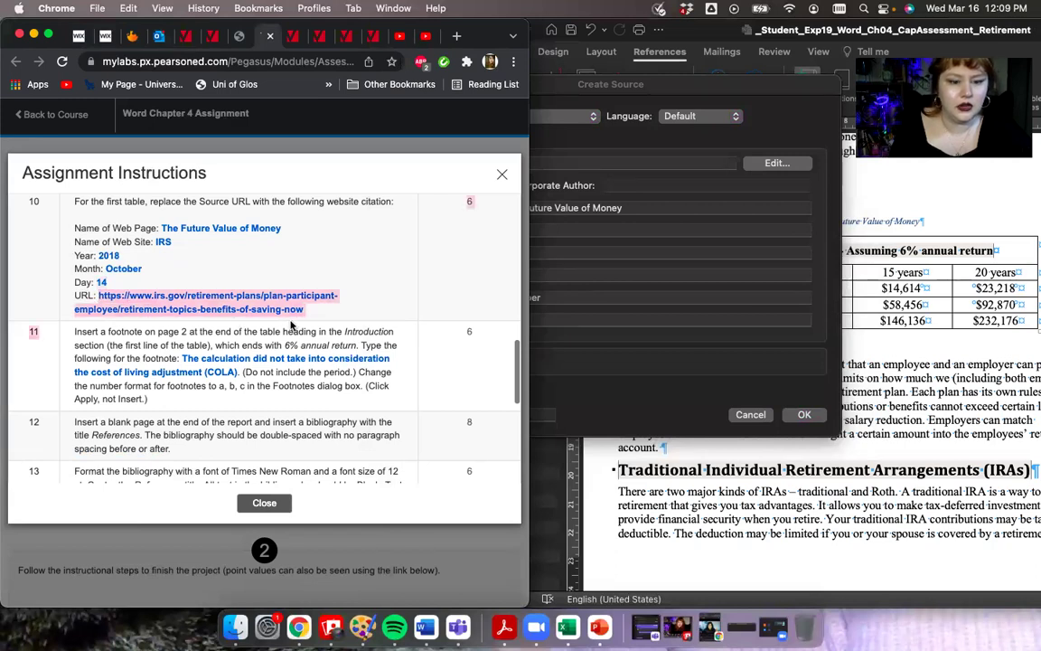
pyautogui.click(134, 292)
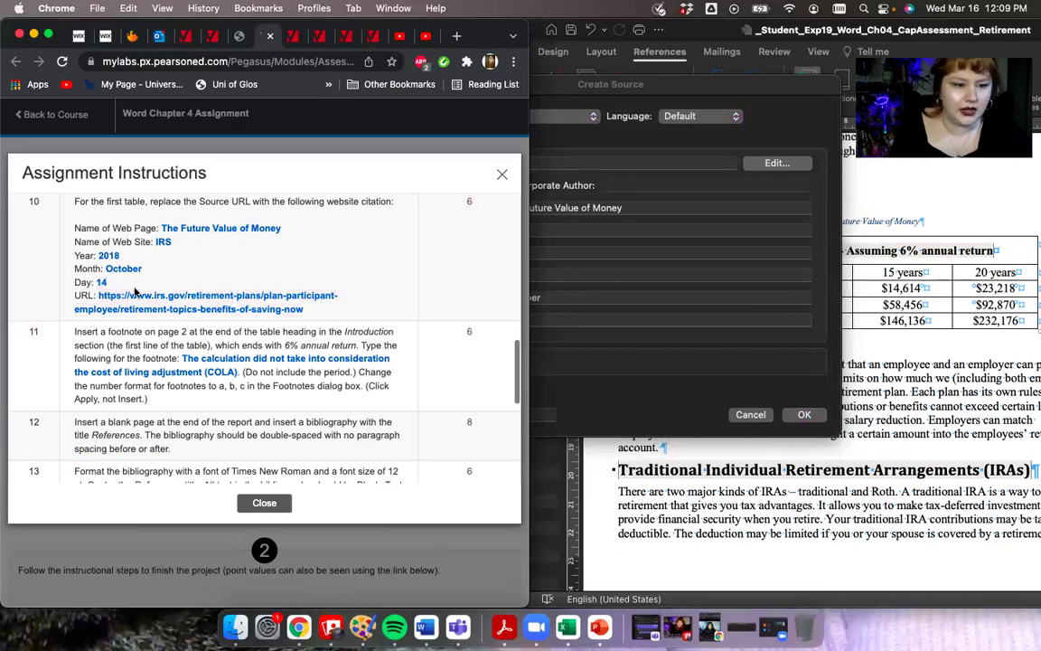
pyautogui.doubleClick(108, 296)
pyautogui.keyDown('shift'); pyautogui.click(302, 309); pyautogui.keyUp('shift')
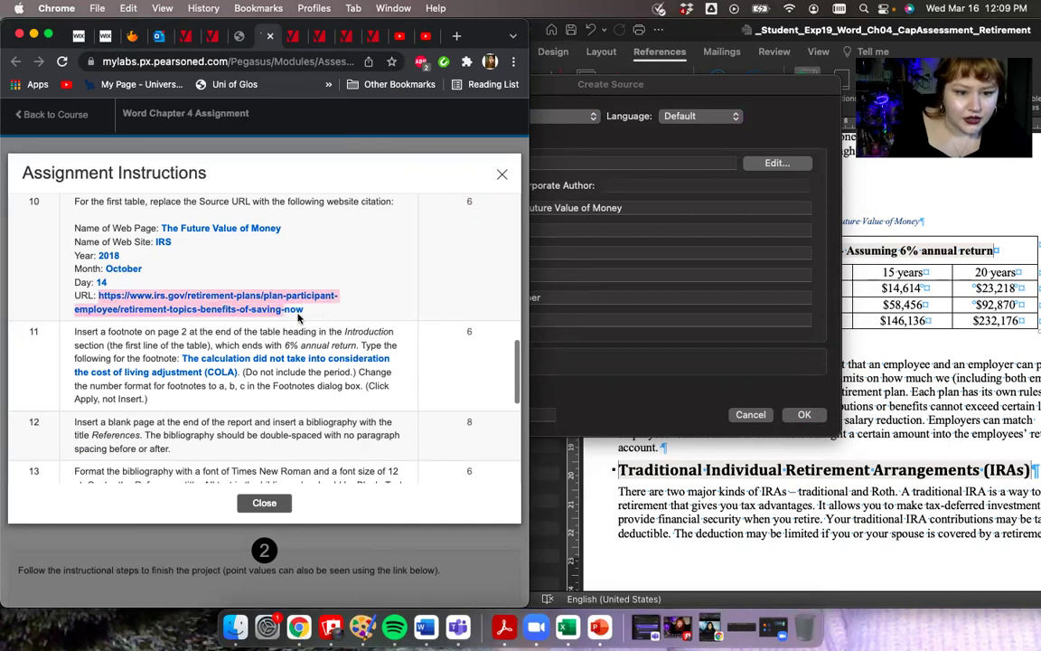
pyautogui.press('super+c')
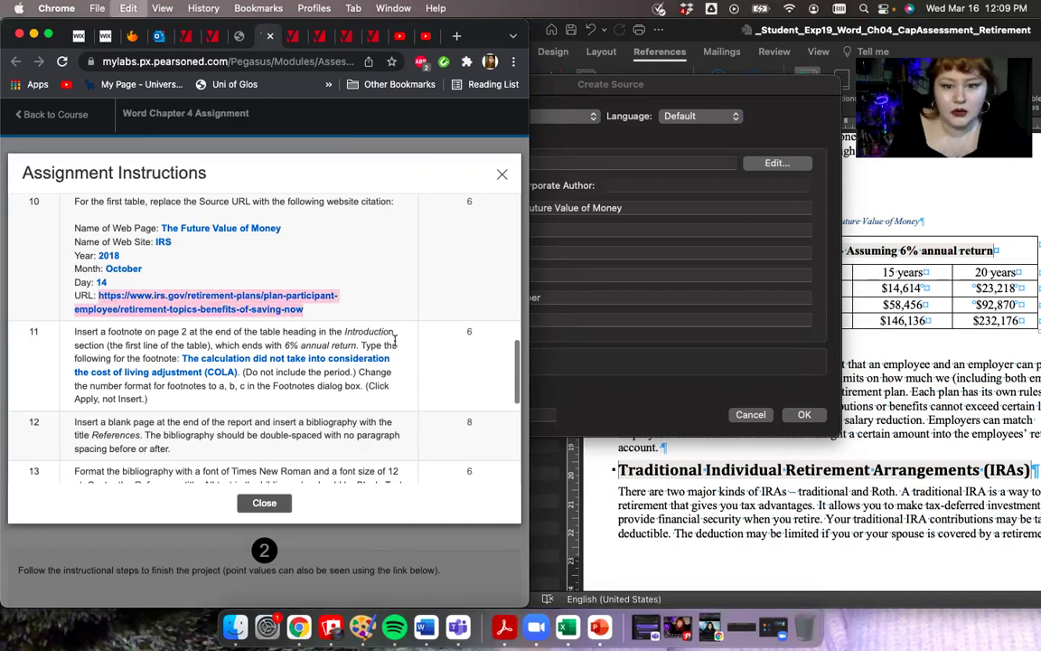
pyautogui.click(587, 341)
pyautogui.click(514, 251)
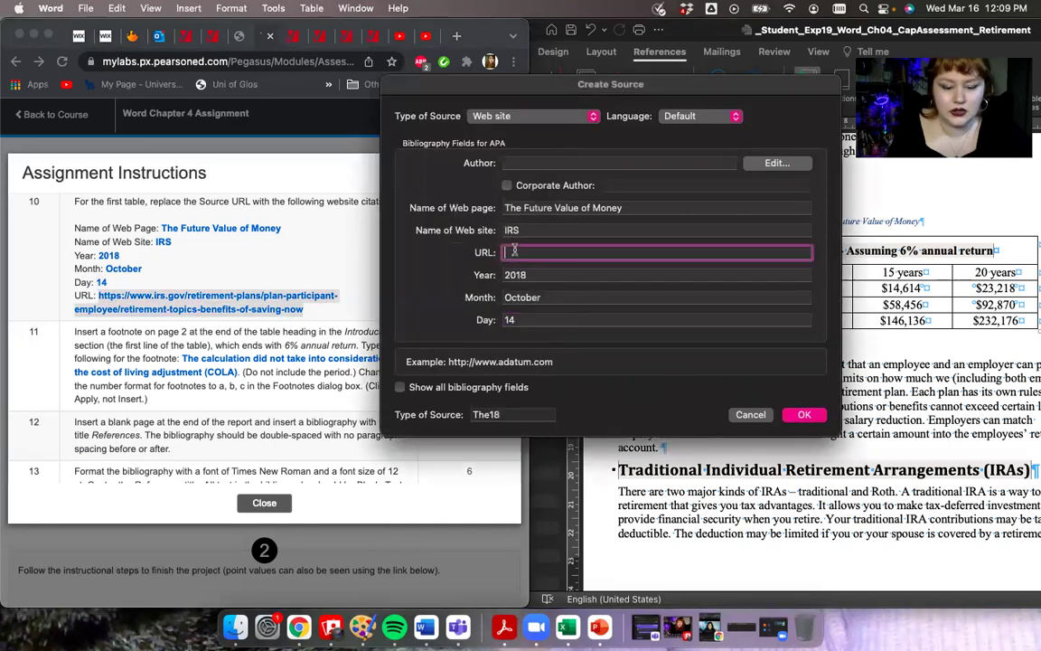
pyautogui.press('super+v')
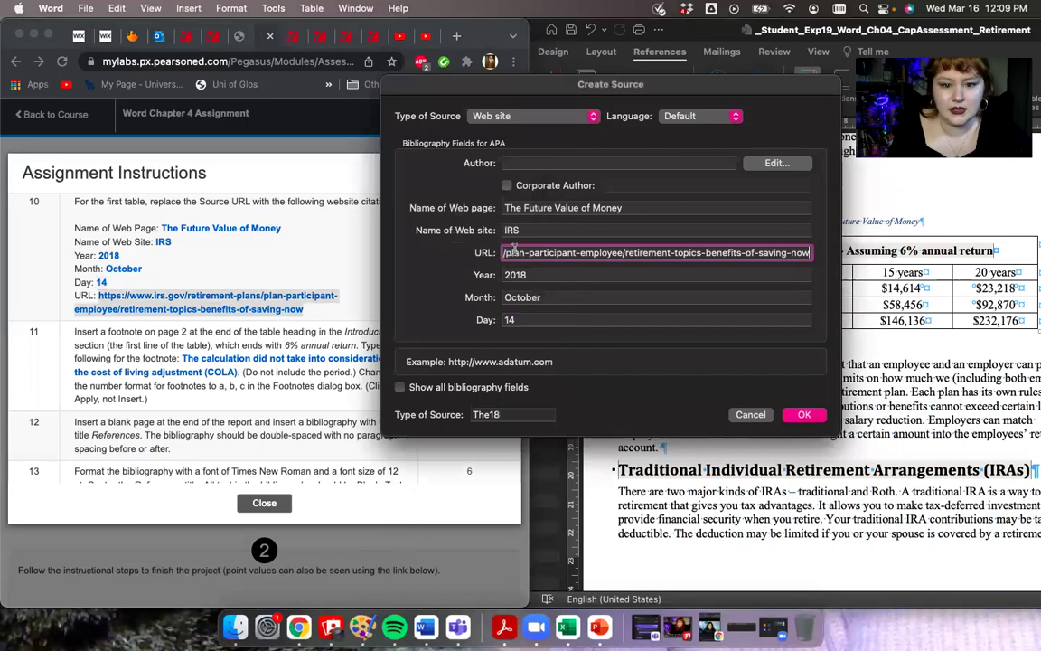
# Step: Save The Future Value of Money source as the citation after "Source:" and bring up instruction 11
pyautogui.click(800, 415)
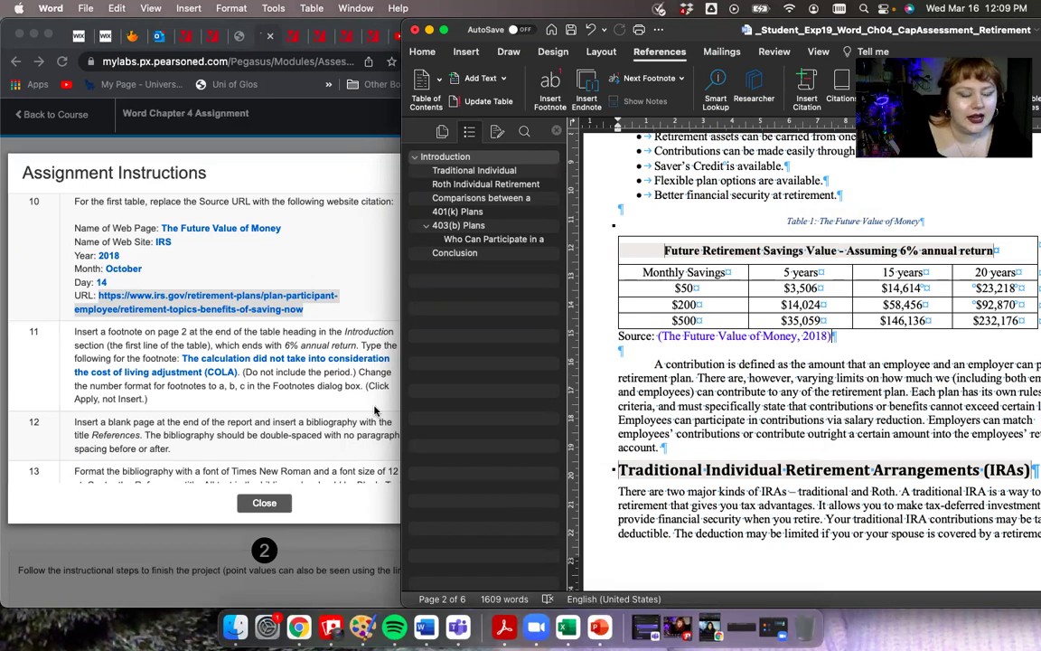
pyautogui.scroll(-3, 272, 392)
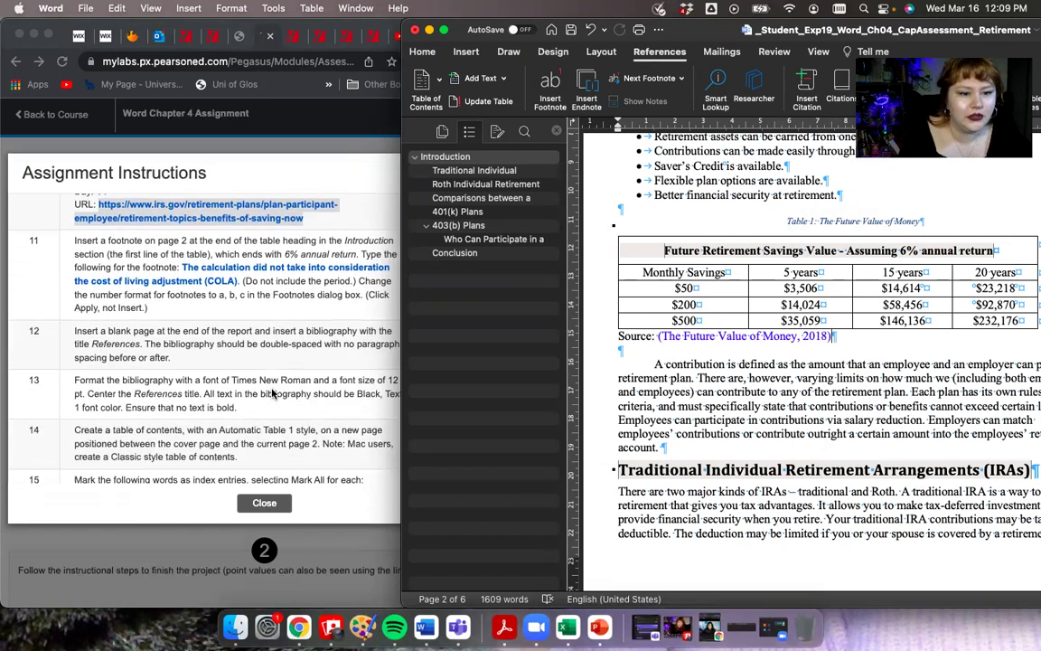
pyautogui.scroll(-1, 272, 393)
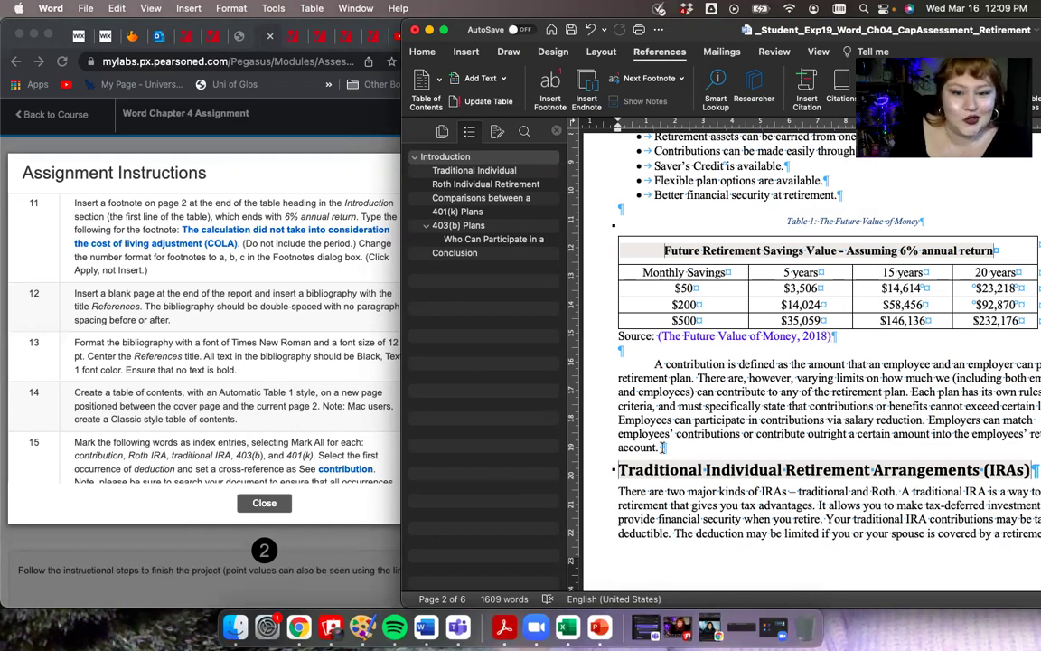
pyautogui.scroll(-3, 662, 447)
pyautogui.scroll(-3, 663, 447)
pyautogui.hscroll(2, 662, 448)
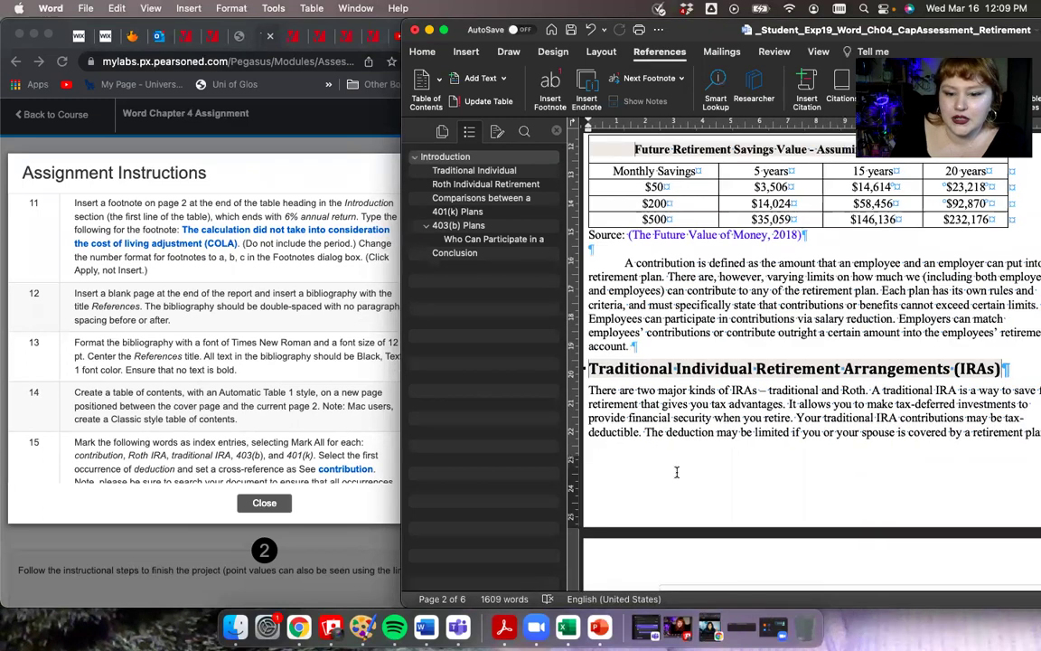
pyautogui.doubleClick(677, 488)
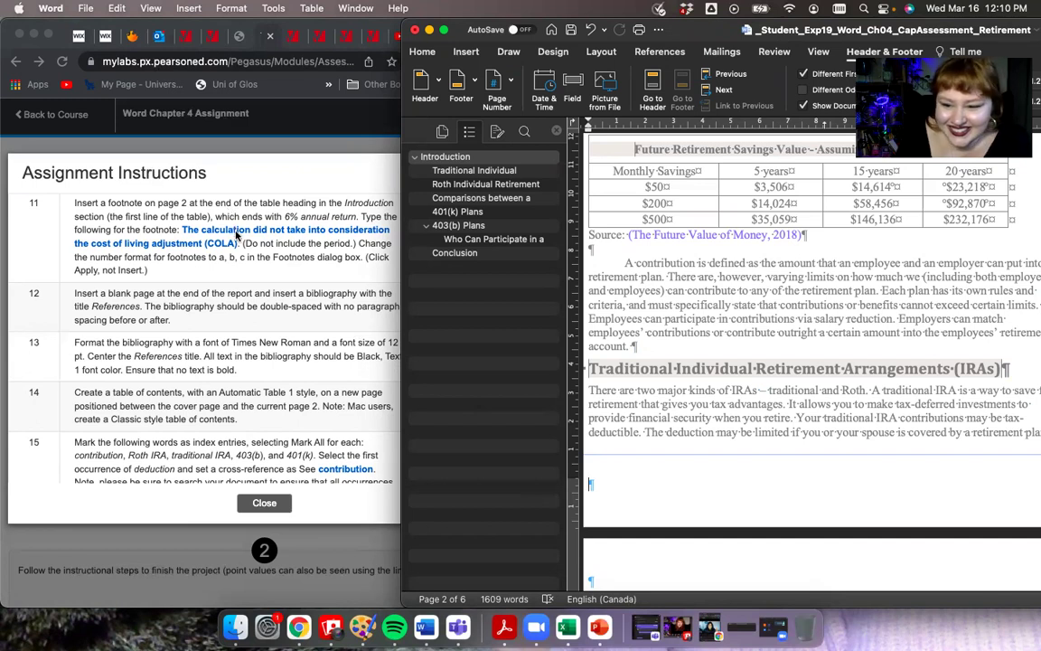
pyautogui.scroll(-2, 755, 385)
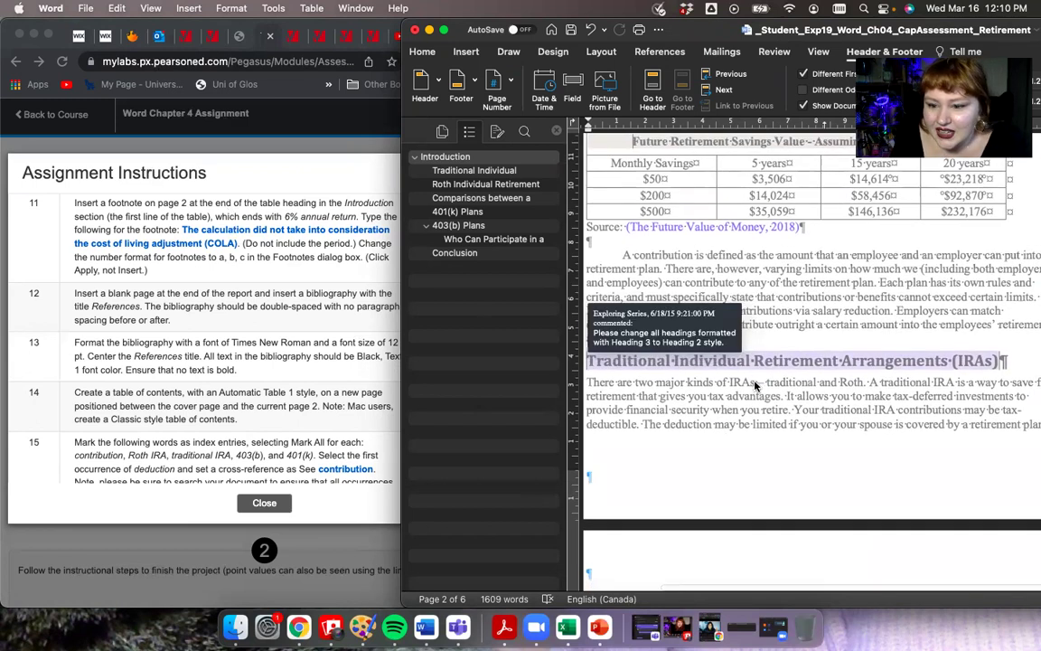
pyautogui.scroll(-5, 755, 386)
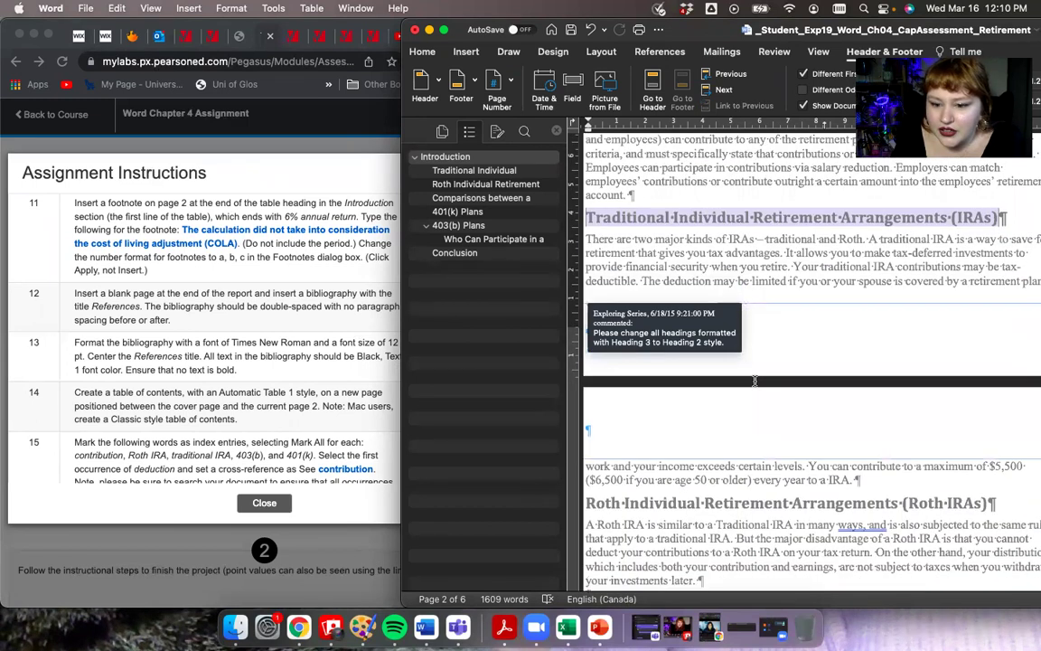
pyautogui.scroll(-4, 754, 383)
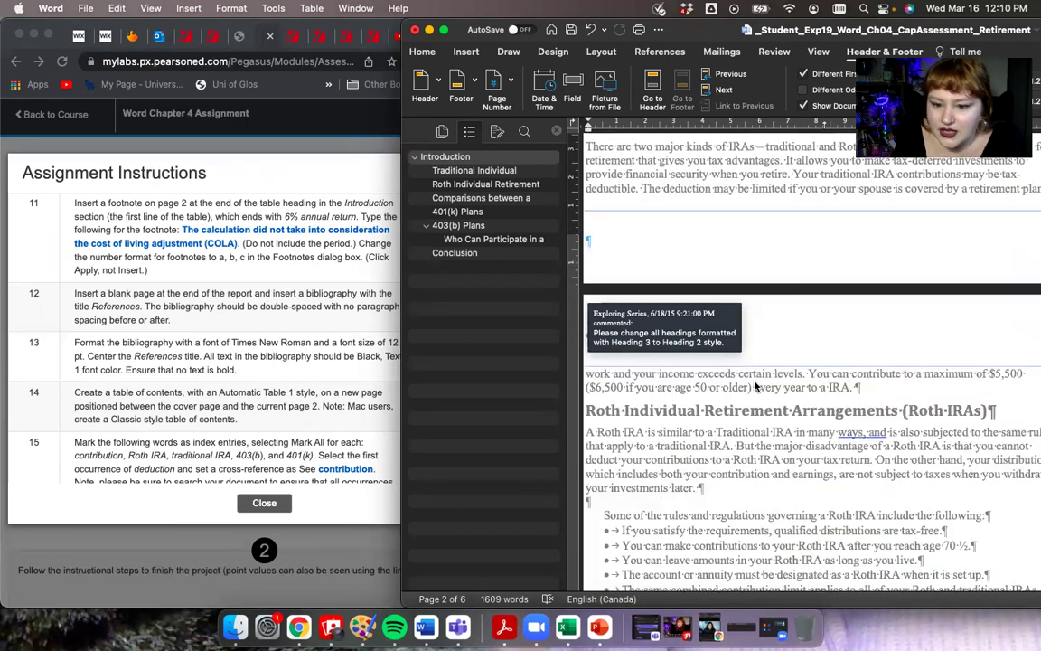
pyautogui.scroll(10, 755, 386)
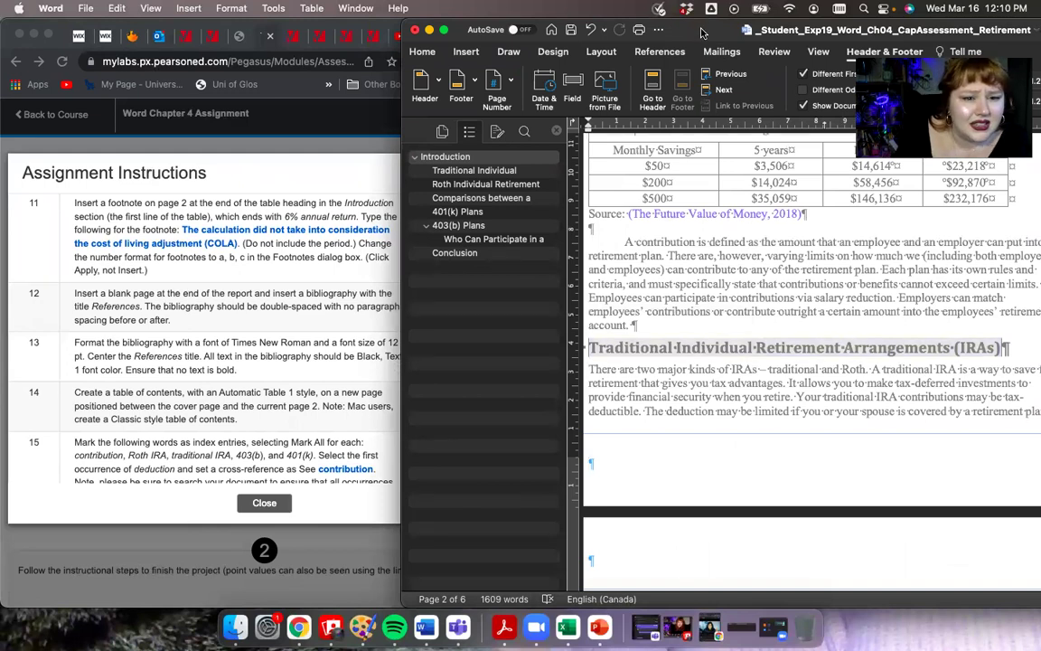
pyautogui.moveTo(701, 32); pyautogui.dragTo(701, 26)
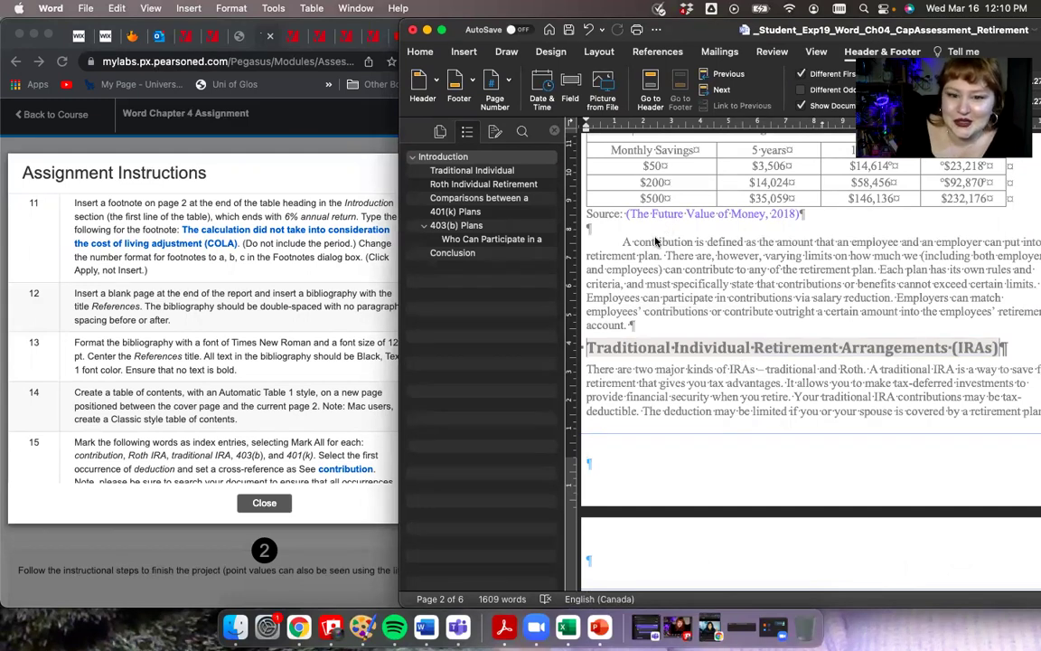
pyautogui.press('Tab')
pyautogui.press('BackSpace')
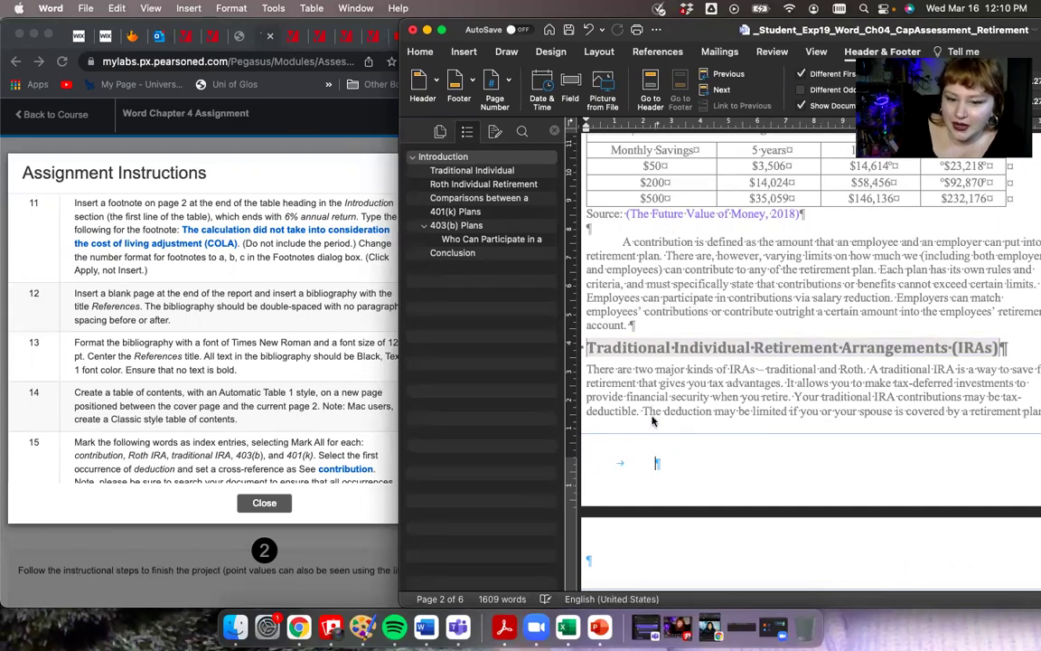
pyautogui.doubleClick(660, 318)
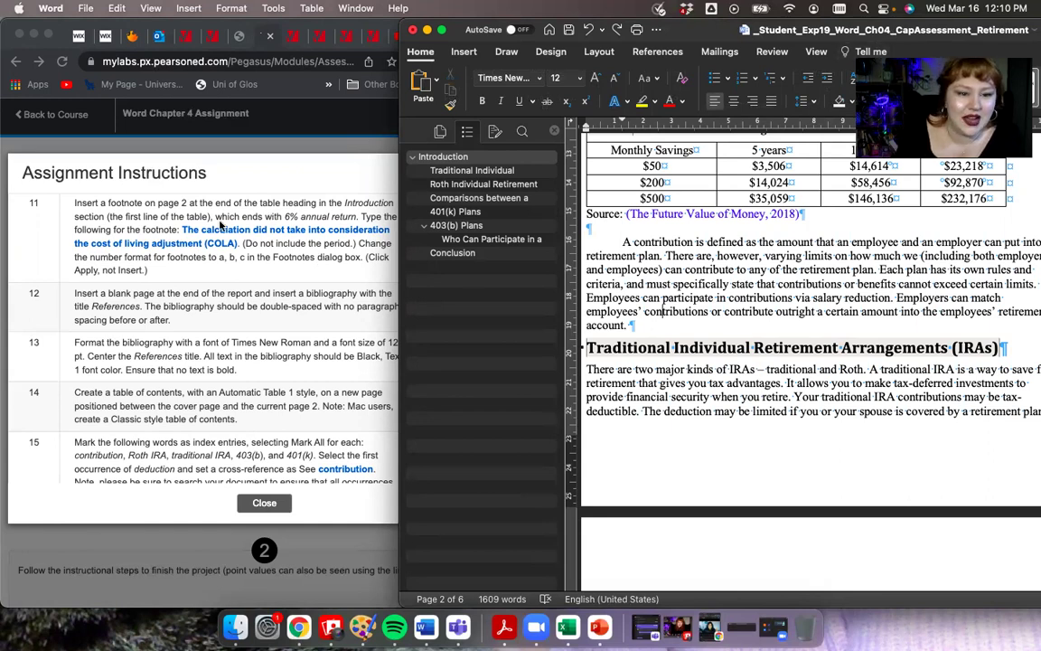
# Step: Copy the footnote text "The calculation did not take into consideration the cost of living adjustment (COLA)" from instruction 11
pyautogui.click(180, 231)
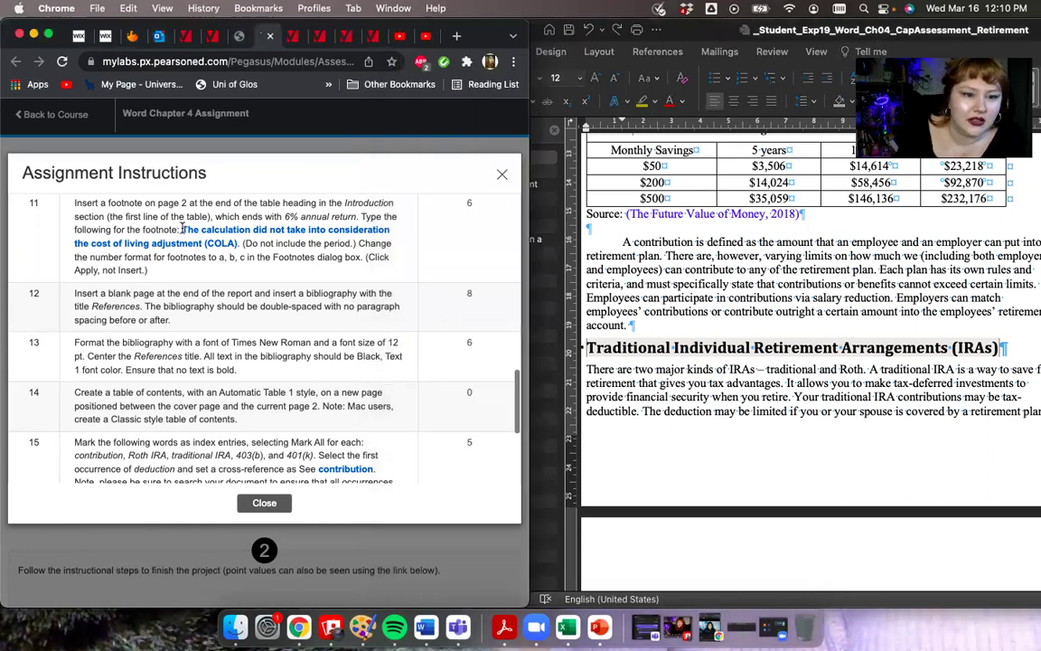
pyautogui.moveTo(182, 229); pyautogui.dragTo(233, 244)
pyautogui.press('super+c')
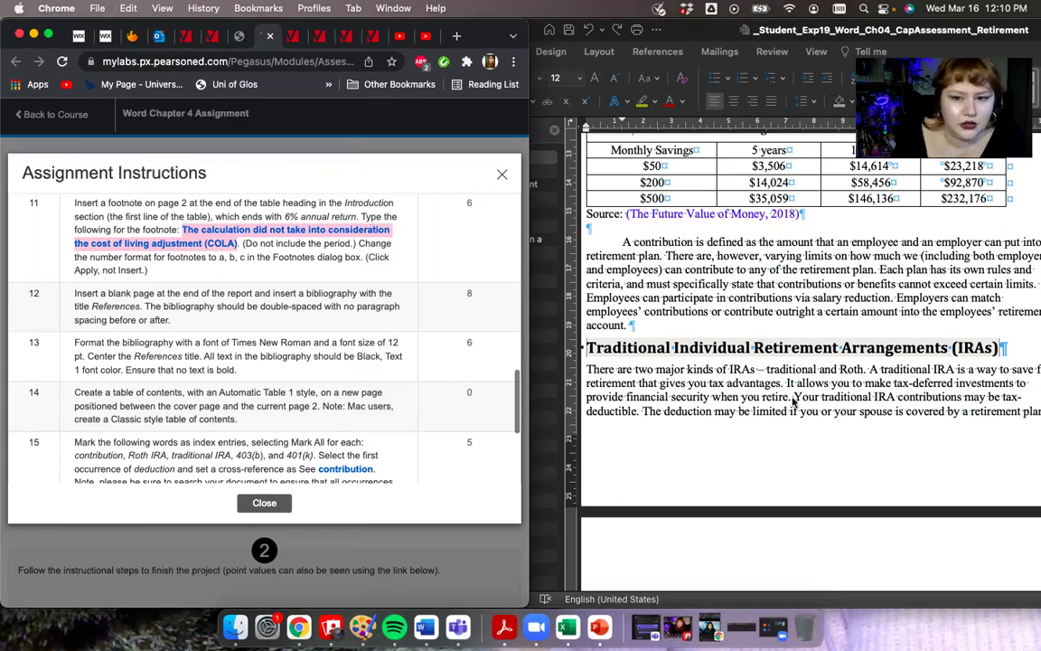
# Step: Insert a footnote after "6% annual return" in the heading row of the first table in the Introduction
pyautogui.scroll(10, 793, 401)
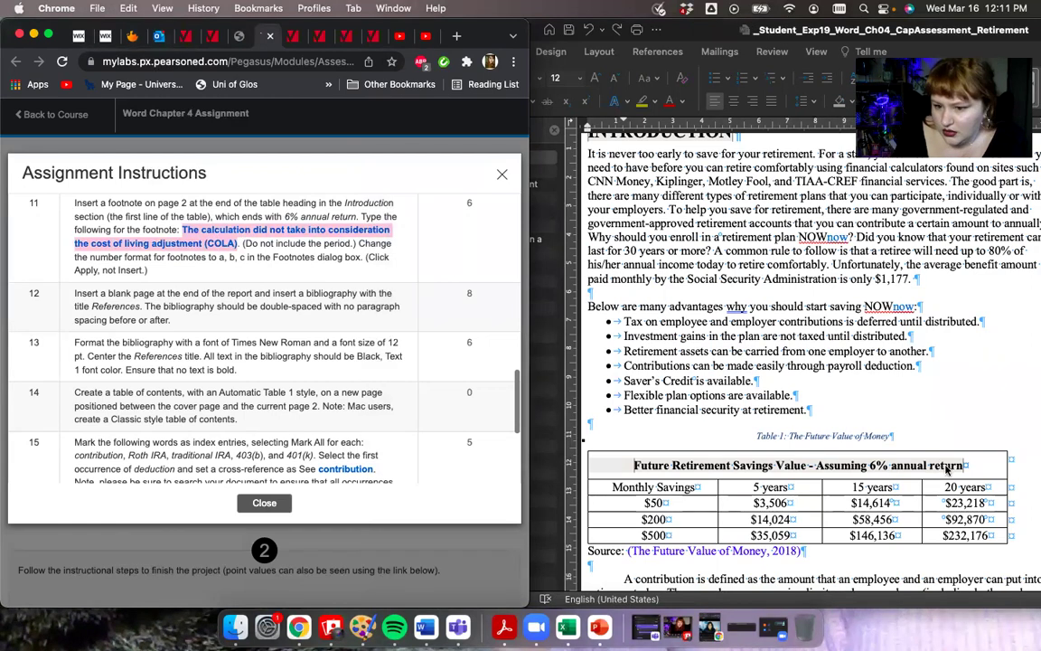
pyautogui.click(965, 466)
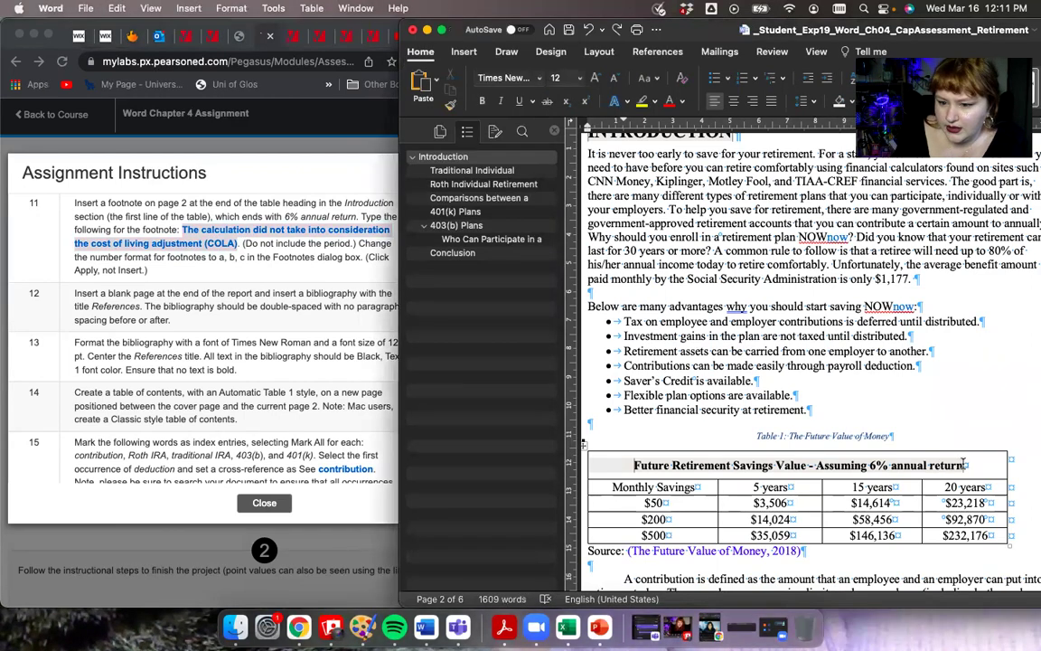
pyautogui.click(965, 466)
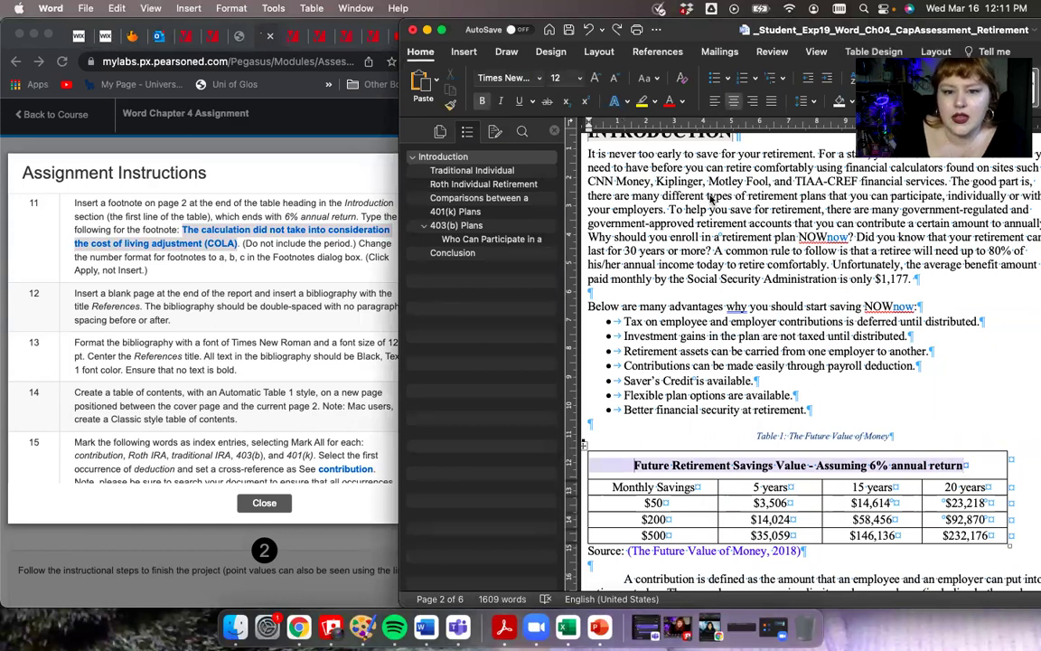
pyautogui.click(659, 52)
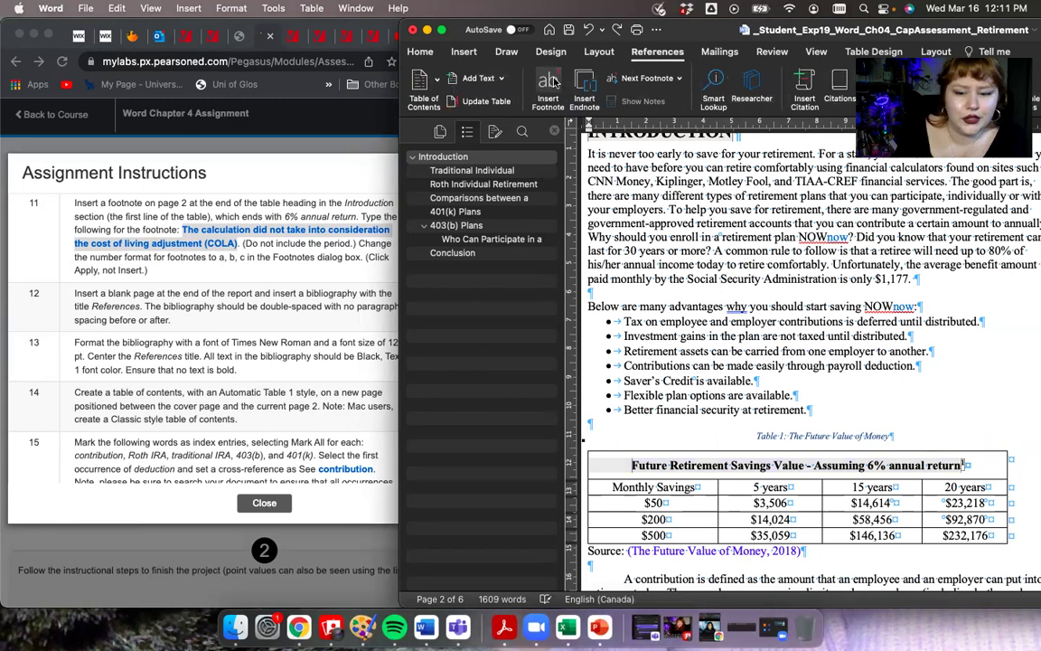
pyautogui.click(550, 86)
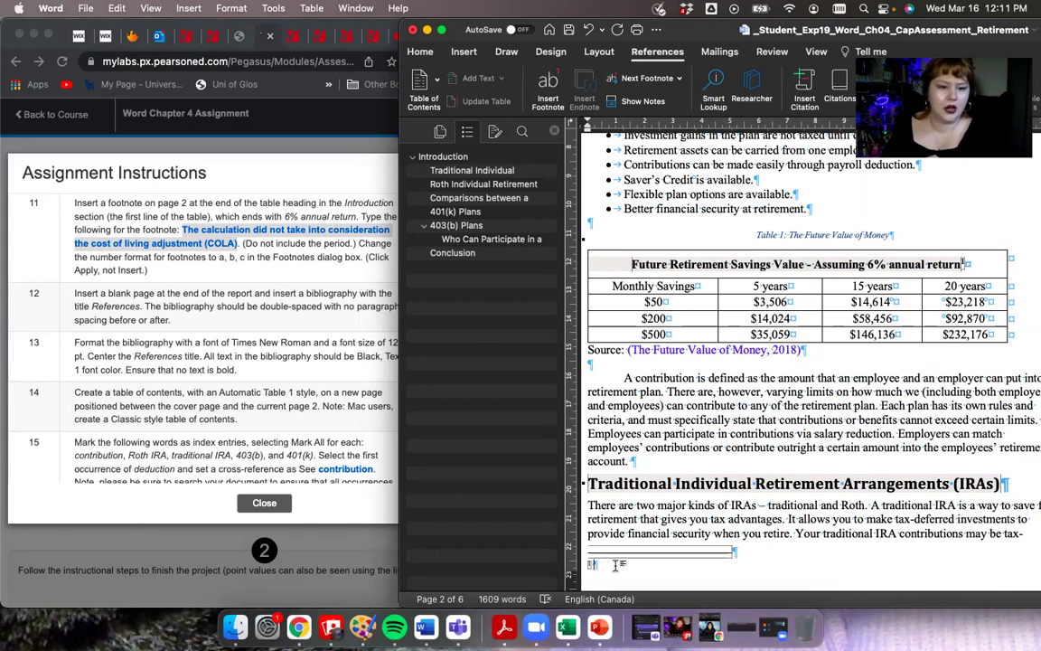
# Step: Paste the copied COLA sentence as the footnote's text using Keep Text Only, without a period
pyautogui.press('super+v')
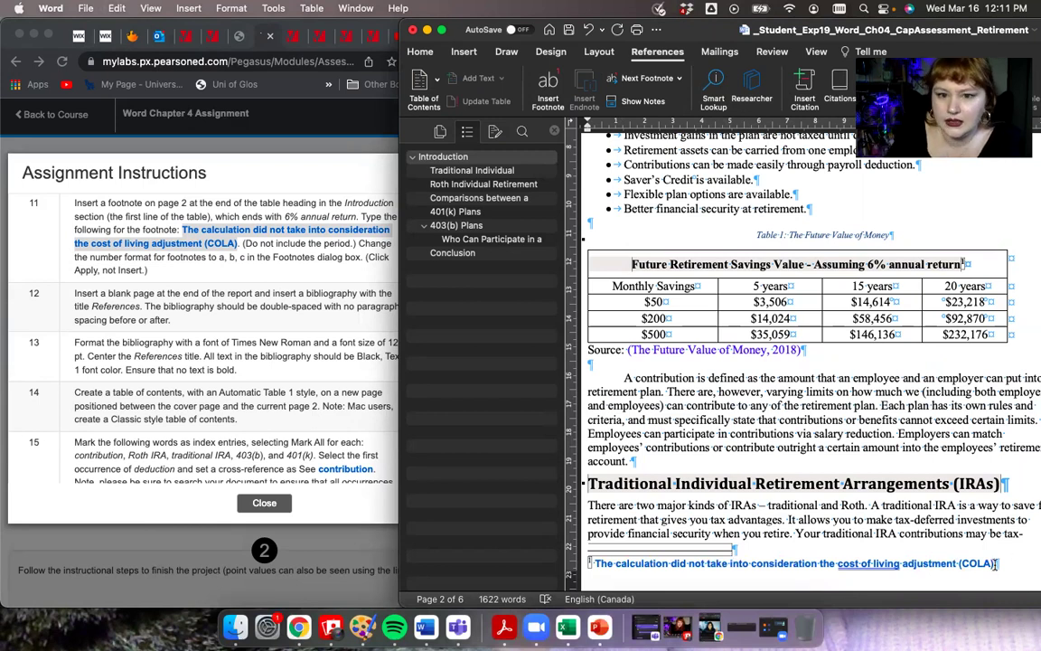
pyautogui.press('Return')
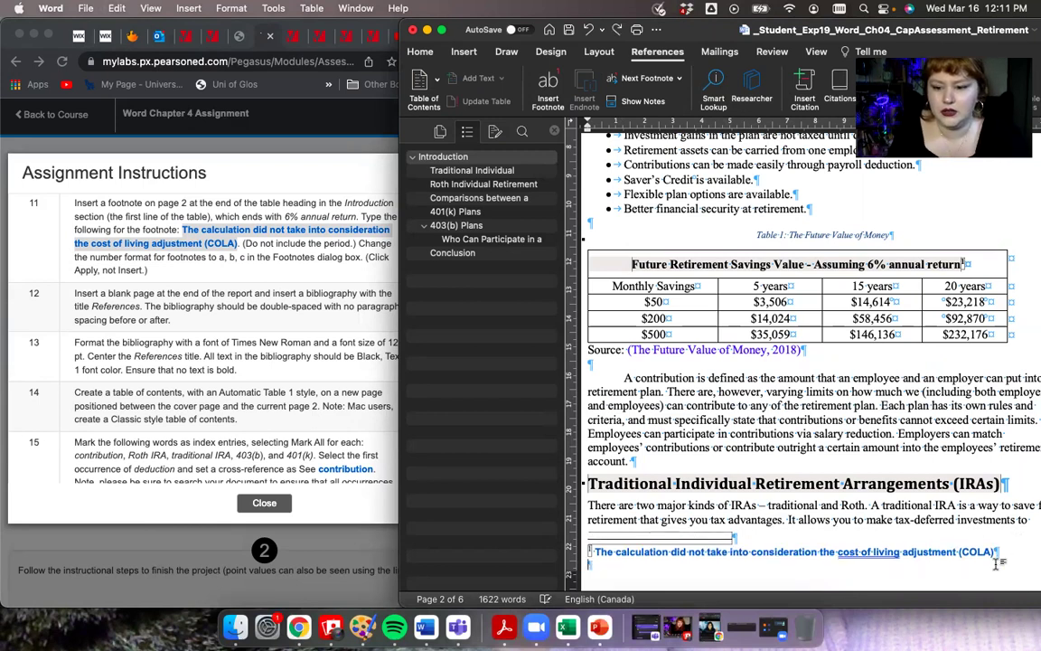
pyautogui.press('super+z')
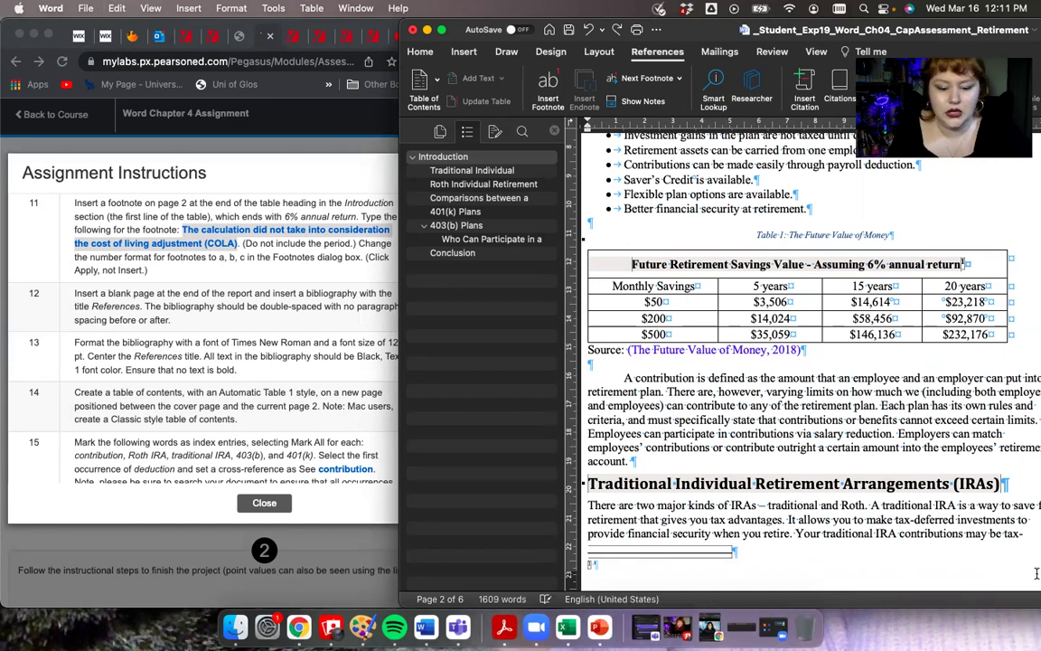
pyautogui.press('super+v')
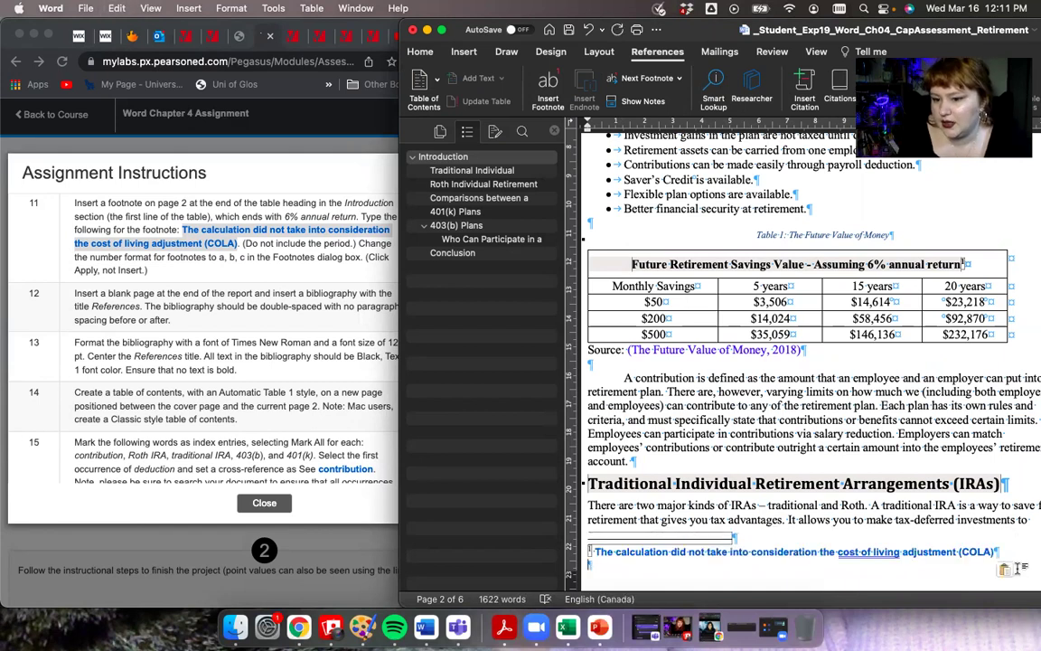
pyautogui.click(1009, 567)
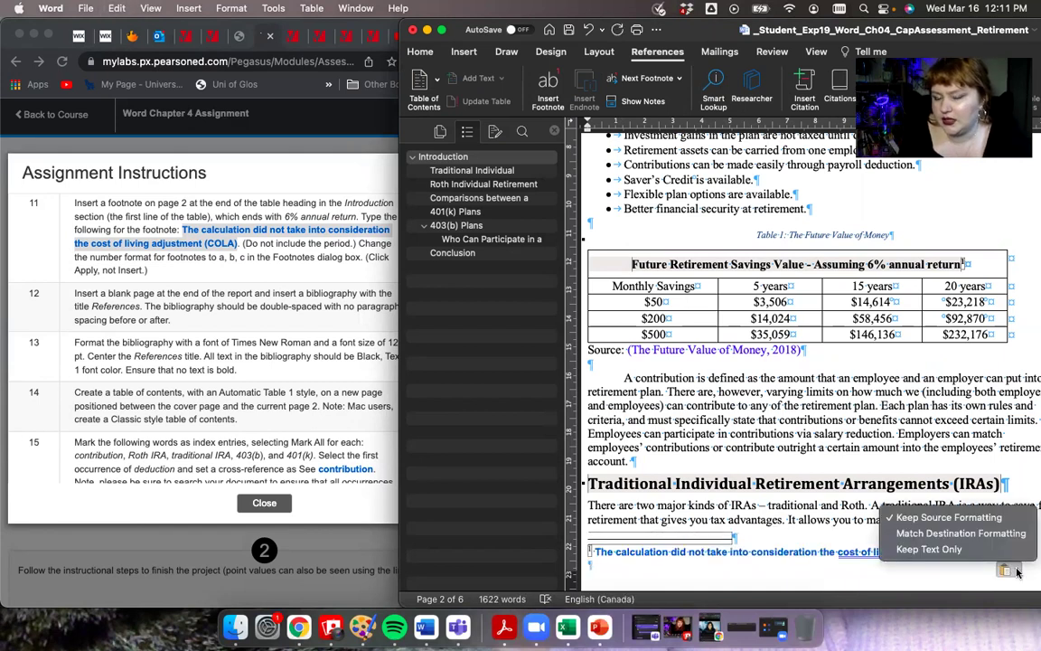
pyautogui.click(994, 551)
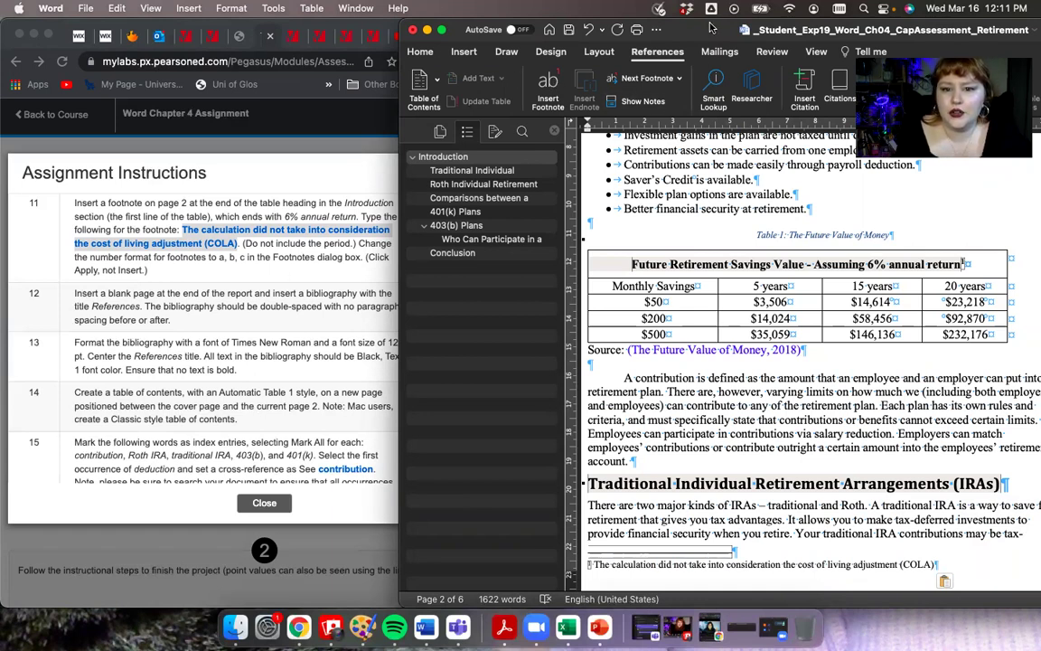
# Step: Move the document window fully on screen and look for the footnote numbering options
pyautogui.moveTo(708, 34); pyautogui.dragTo(336, 7)
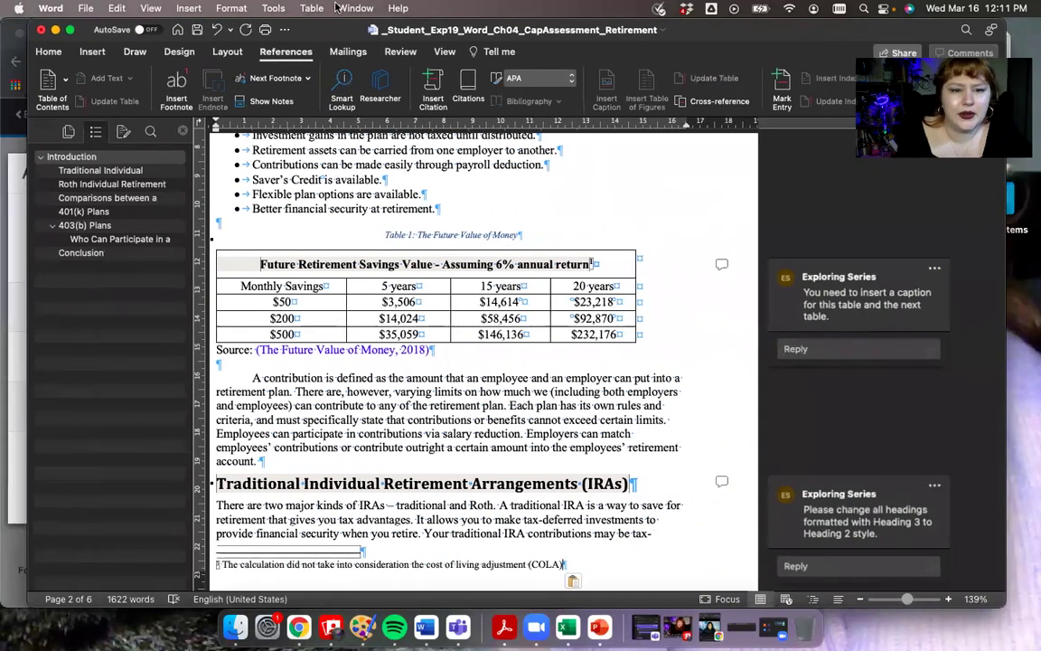
pyautogui.click(308, 78)
pyautogui.click(308, 79)
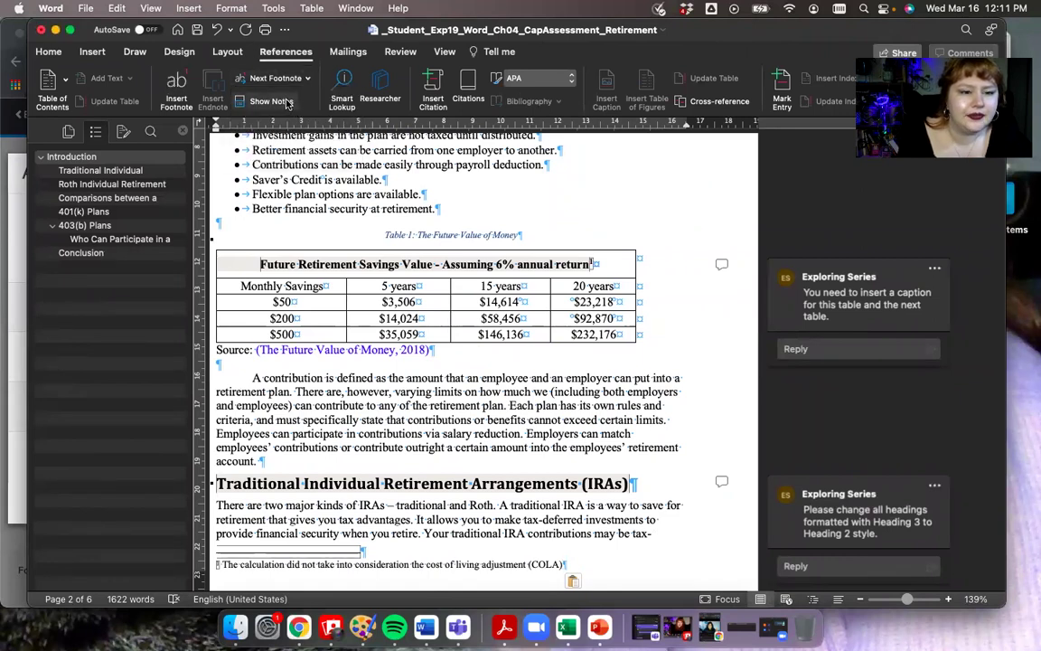
pyautogui.click(287, 103)
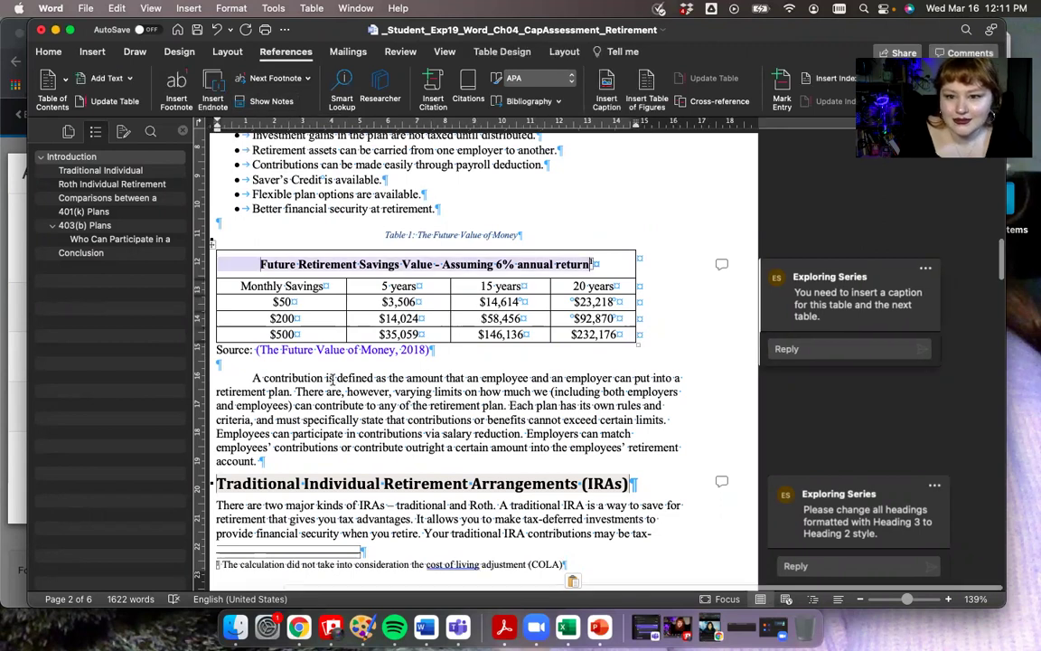
# Step: Change the footnote number format to a, b, c, … and apply it to the whole document
pyautogui.scroll(-2, 332, 380)
pyautogui.scroll(-2, 333, 380)
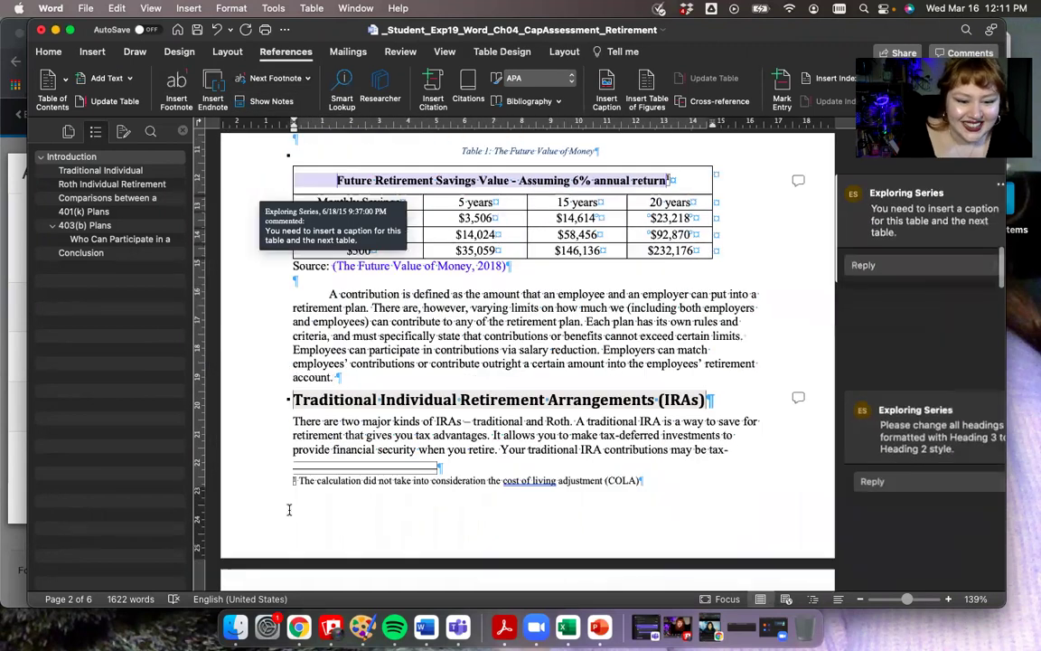
pyautogui.rightClick(293, 481)
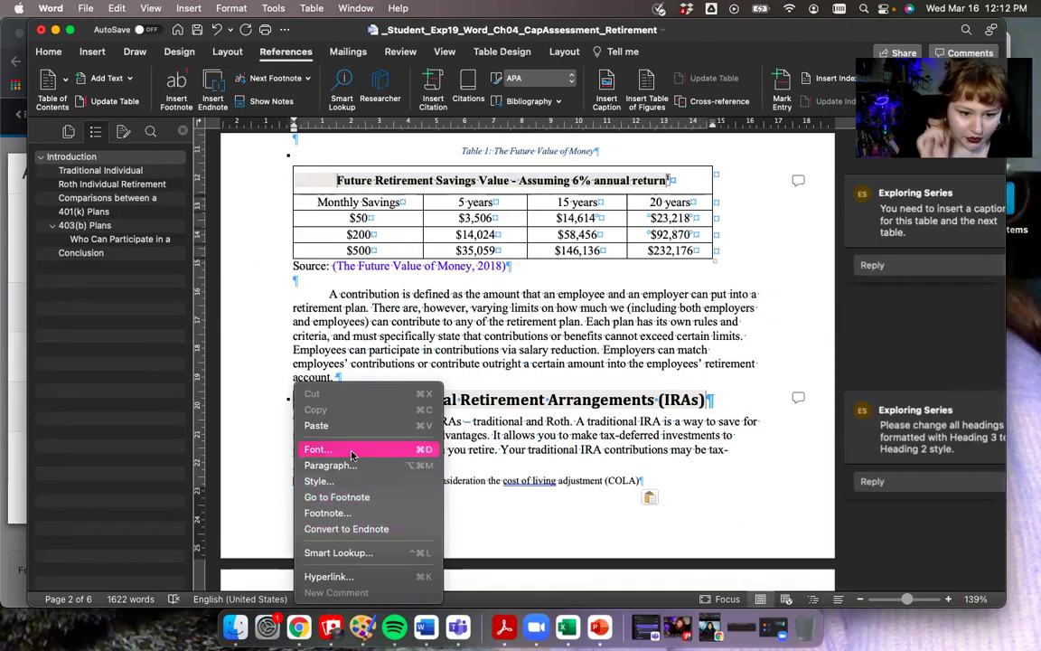
pyautogui.click(357, 513)
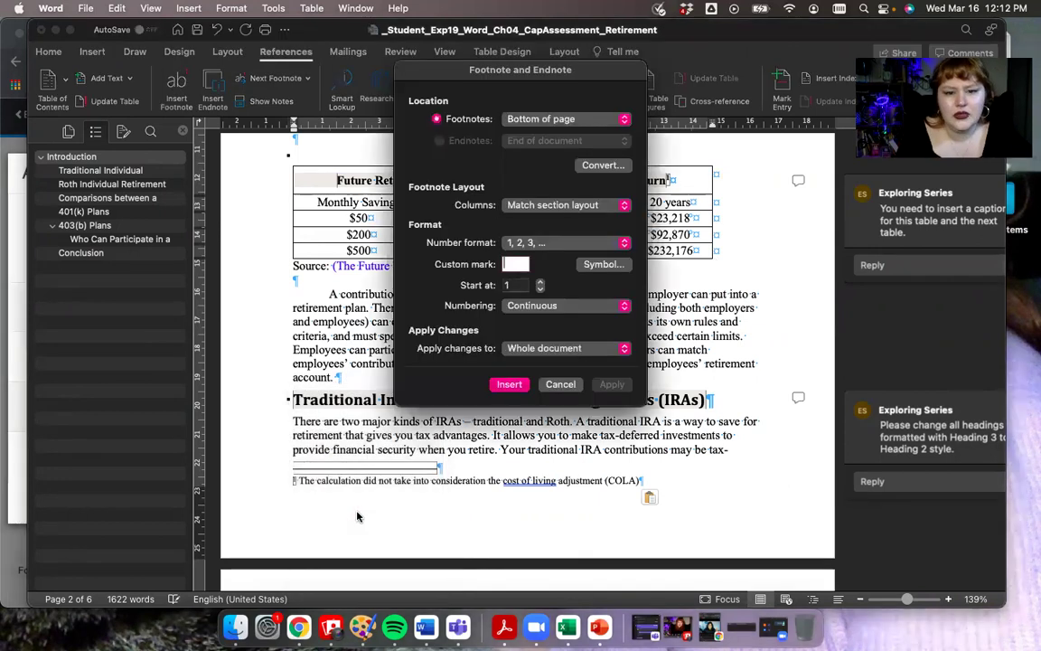
pyautogui.click(558, 244)
pyautogui.click(533, 261)
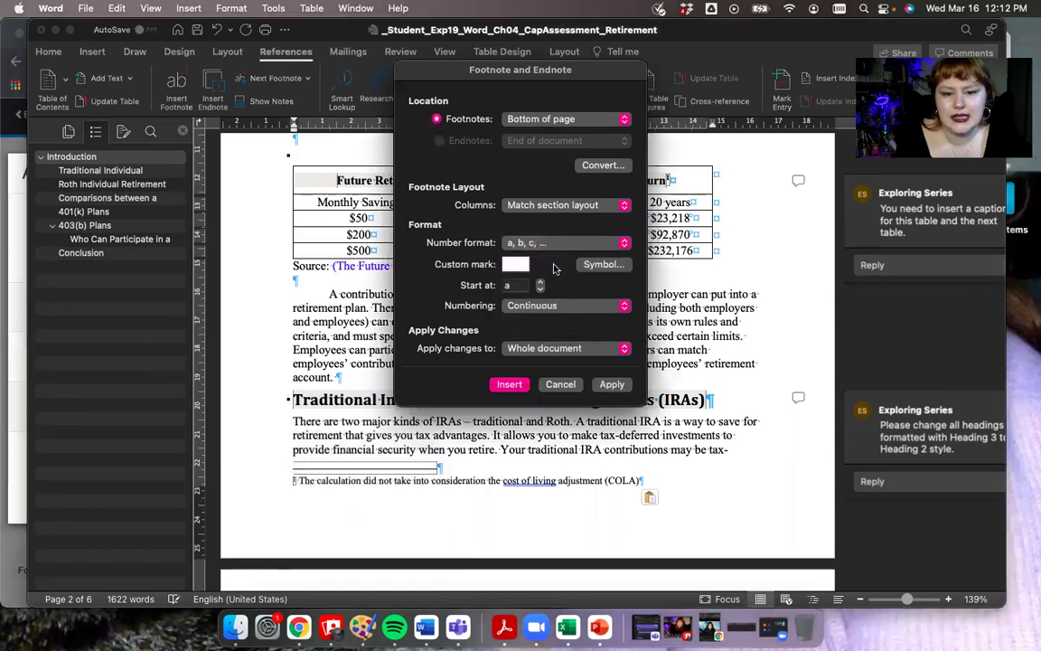
pyautogui.click(609, 385)
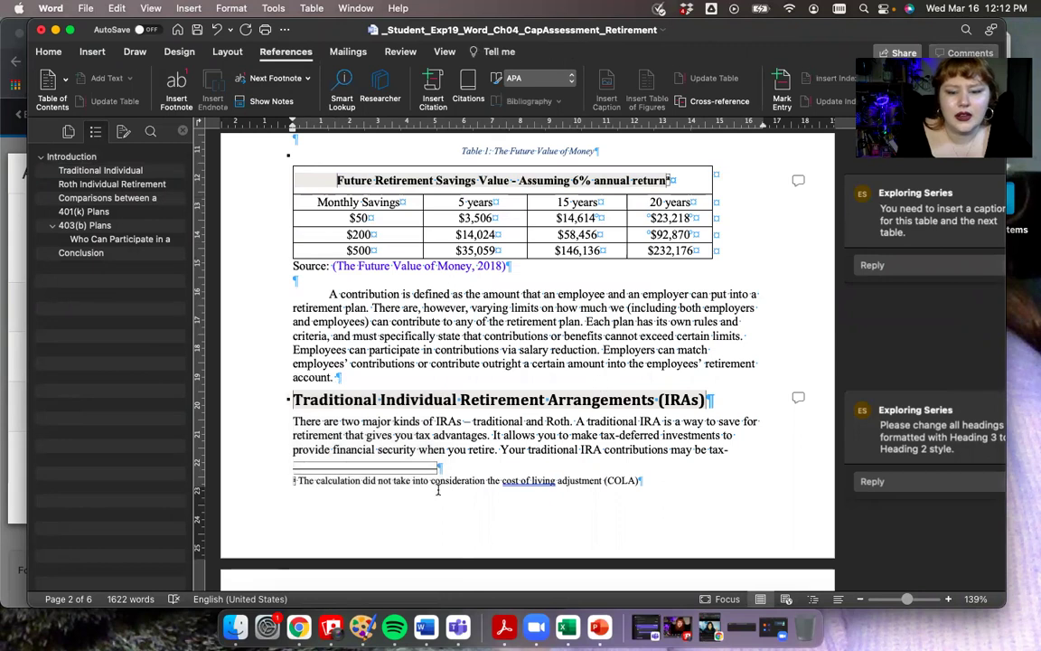
# Step: Check the bibliography instructions and insert a blank page at the end of the report, after the Conclusion paragraph
pyautogui.click(12, 453)
pyautogui.scroll(-4, 328, 376)
pyautogui.scroll(-1, 328, 376)
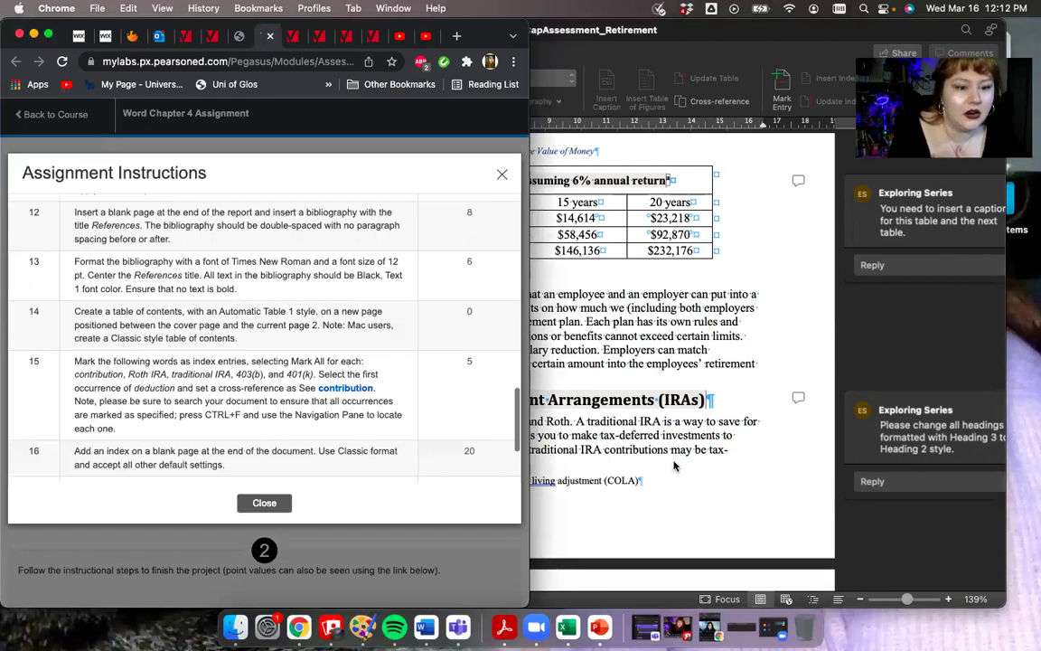
pyautogui.scroll(-10, 673, 466)
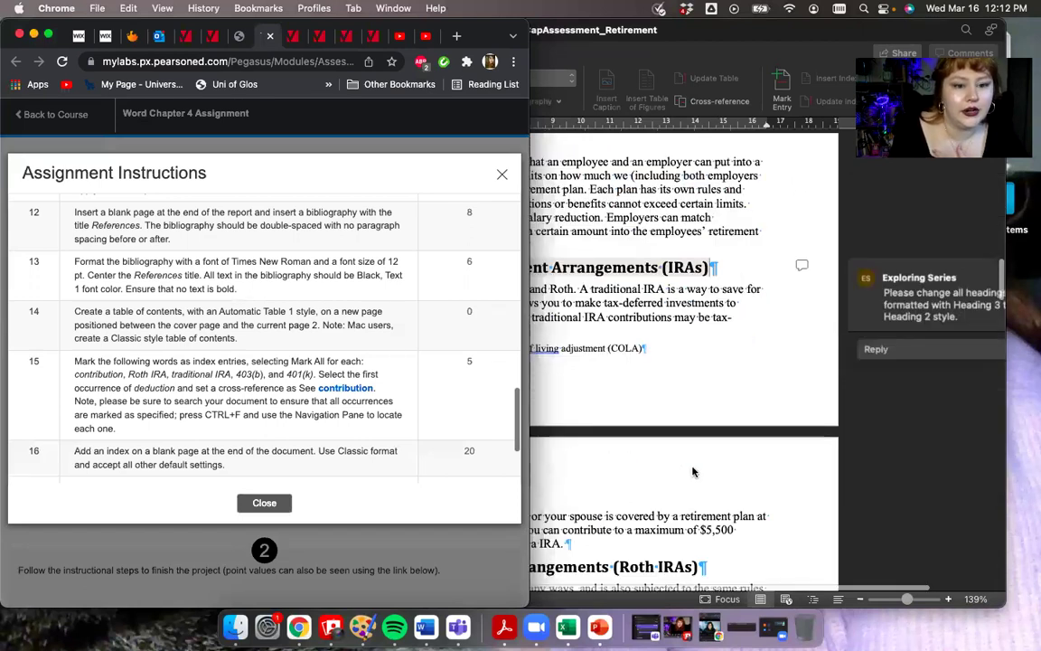
pyautogui.scroll(-15, 693, 471)
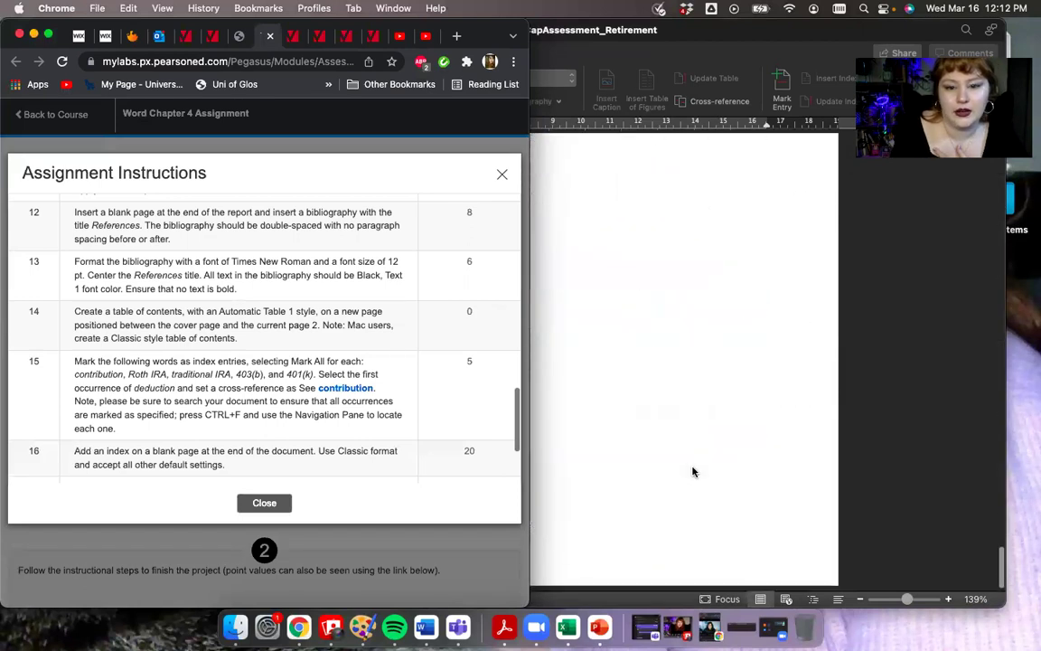
pyautogui.click(693, 470)
pyautogui.scroll(5, 565, 348)
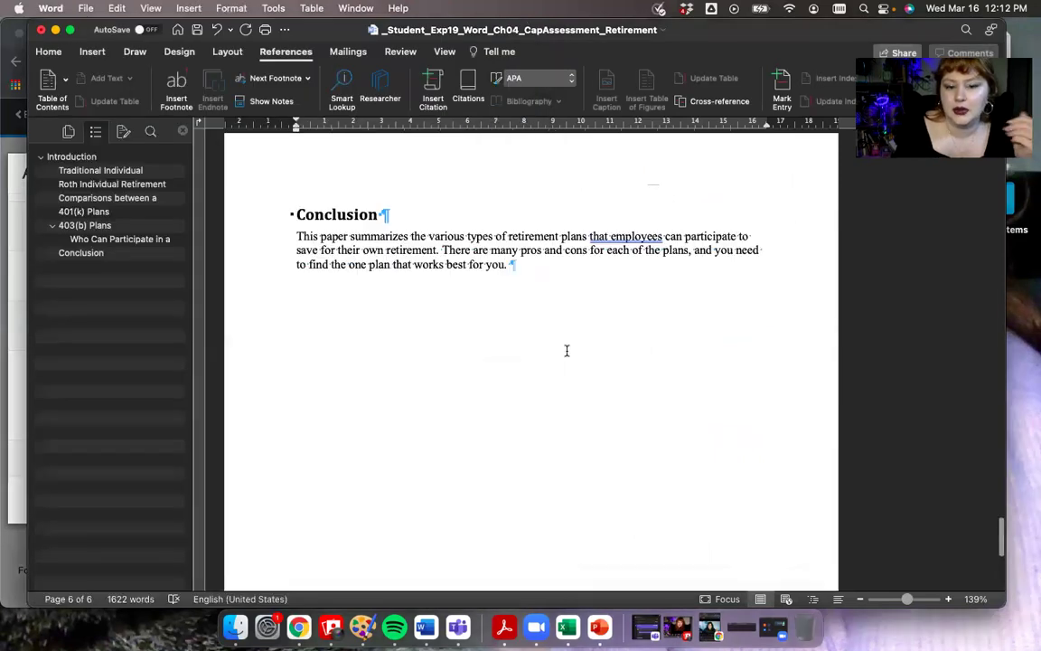
pyautogui.click(19, 398)
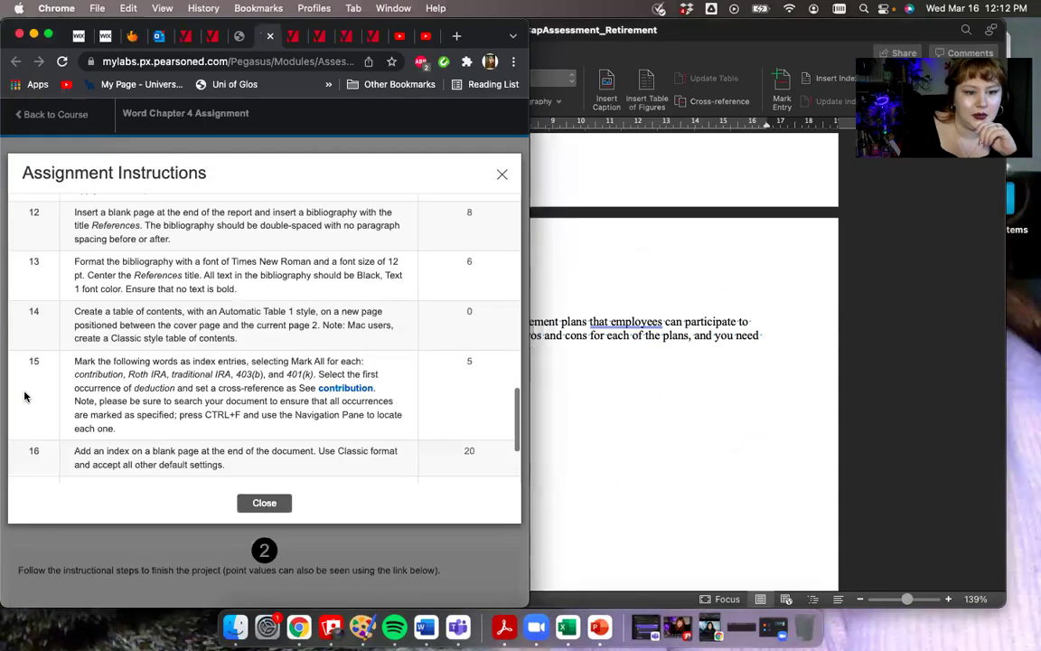
pyautogui.click(647, 410)
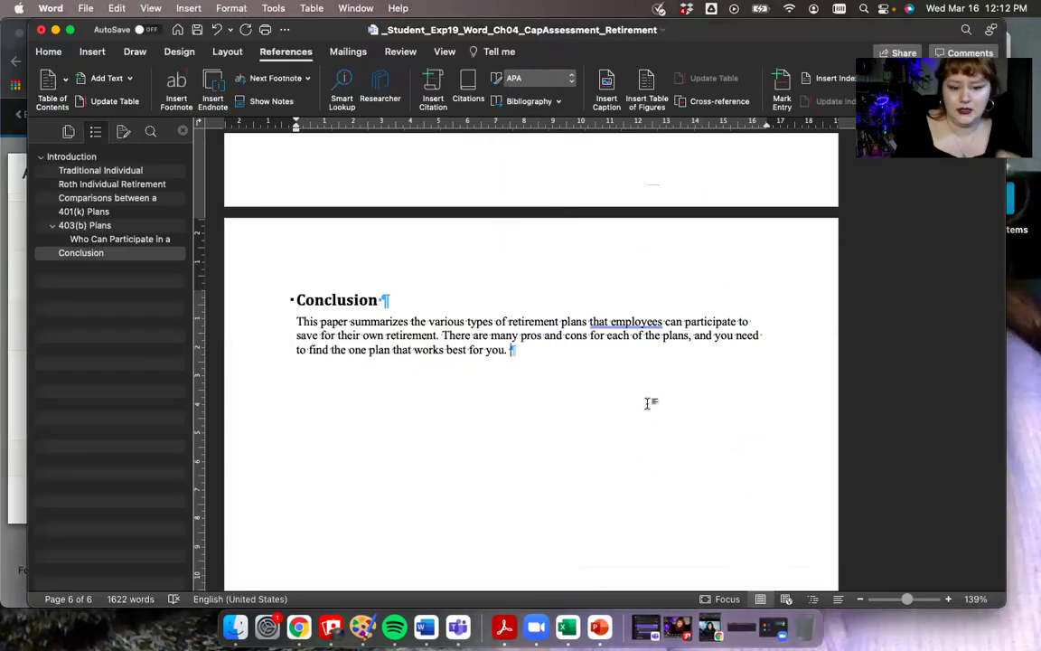
pyautogui.press('super+Return')
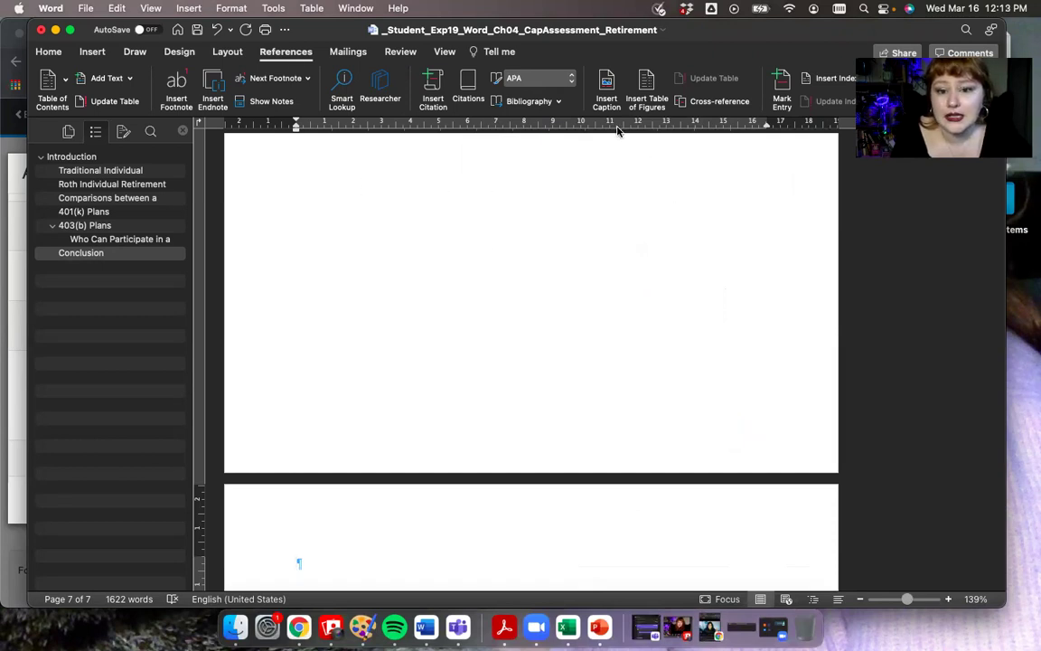
# Step: Insert the built-in Bibliography on the new last page and change its title to References
pyautogui.click(557, 102)
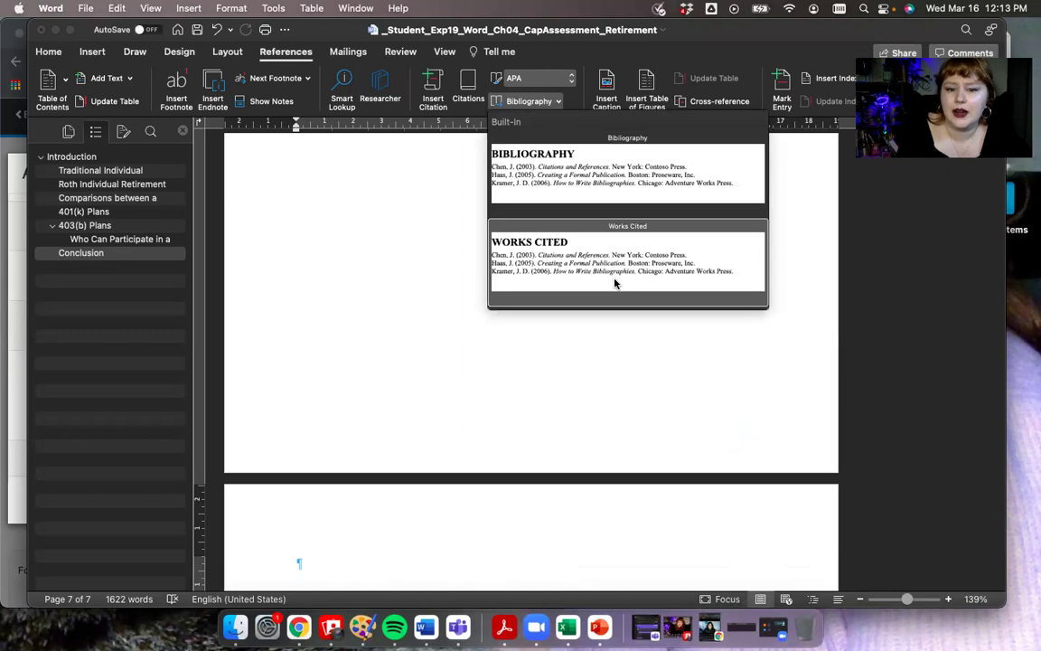
pyautogui.click(603, 152)
pyautogui.scroll(4, 602, 147)
pyautogui.moveTo(434, 295); pyautogui.dragTo(300, 295)
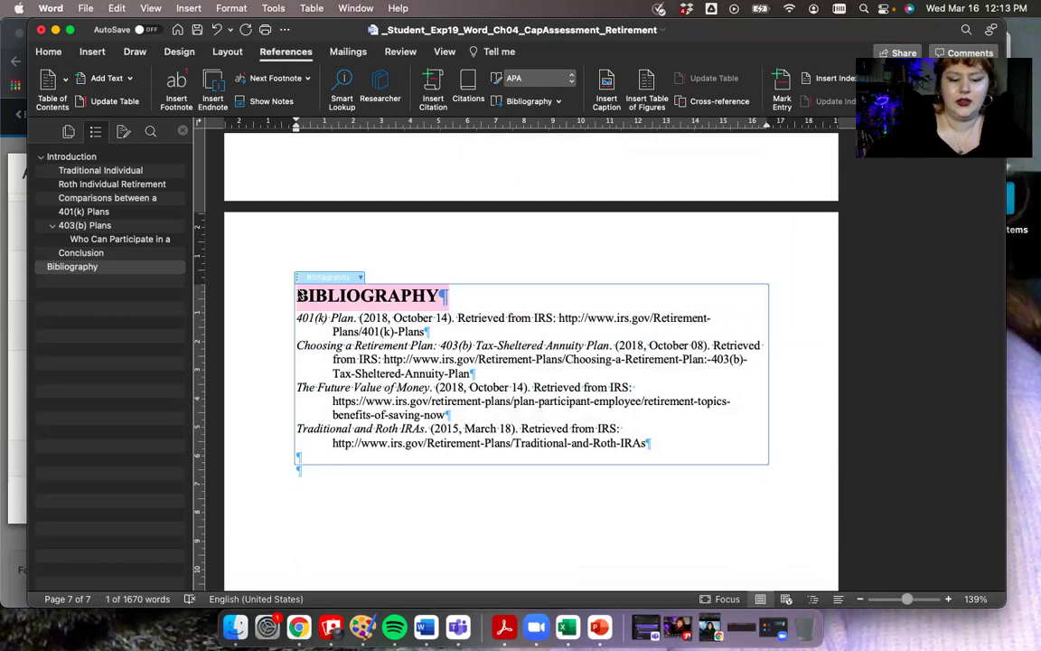
pyautogui.write('REFERENCES')
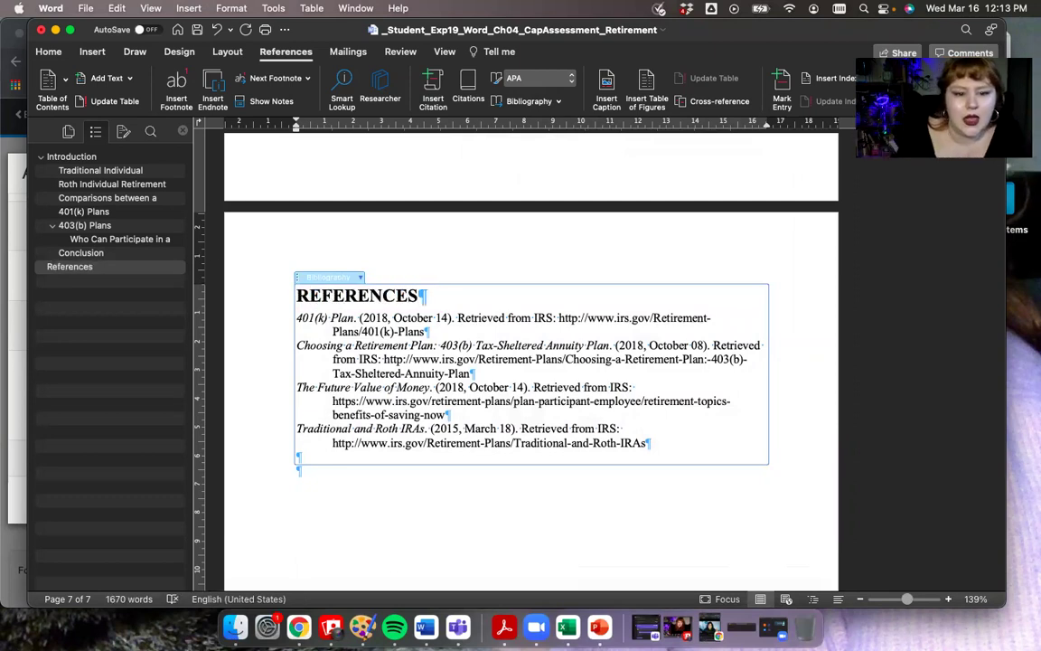
# Step: Set the line spacing of all bibliography entries below the References title to 2.0
pyautogui.click(15, 276)
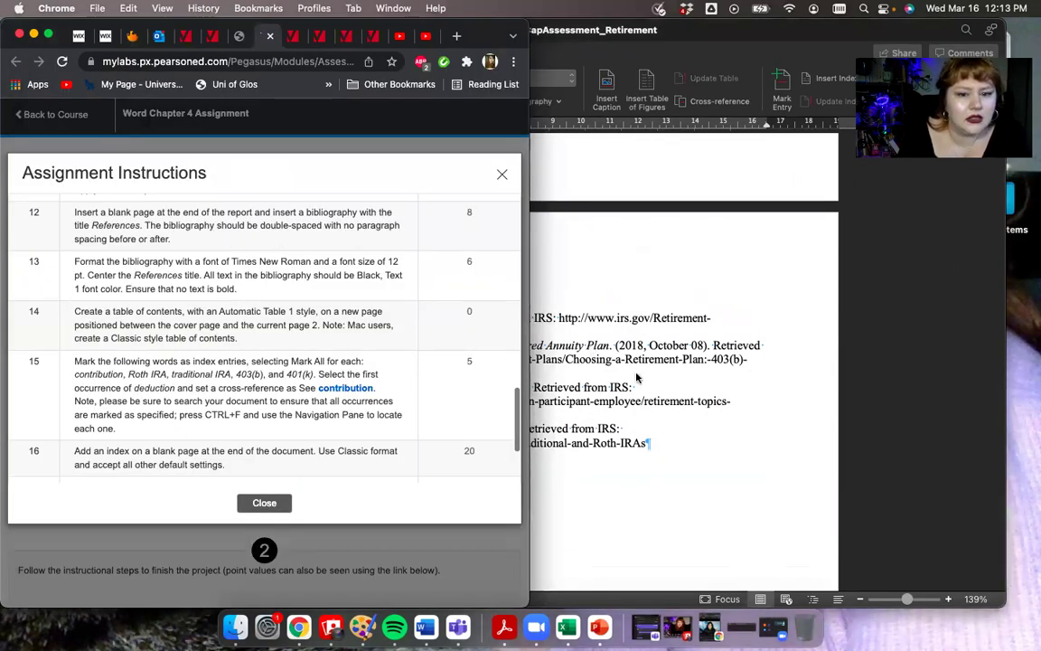
pyautogui.click(653, 442)
pyautogui.moveTo(653, 442); pyautogui.dragTo(260, 318)
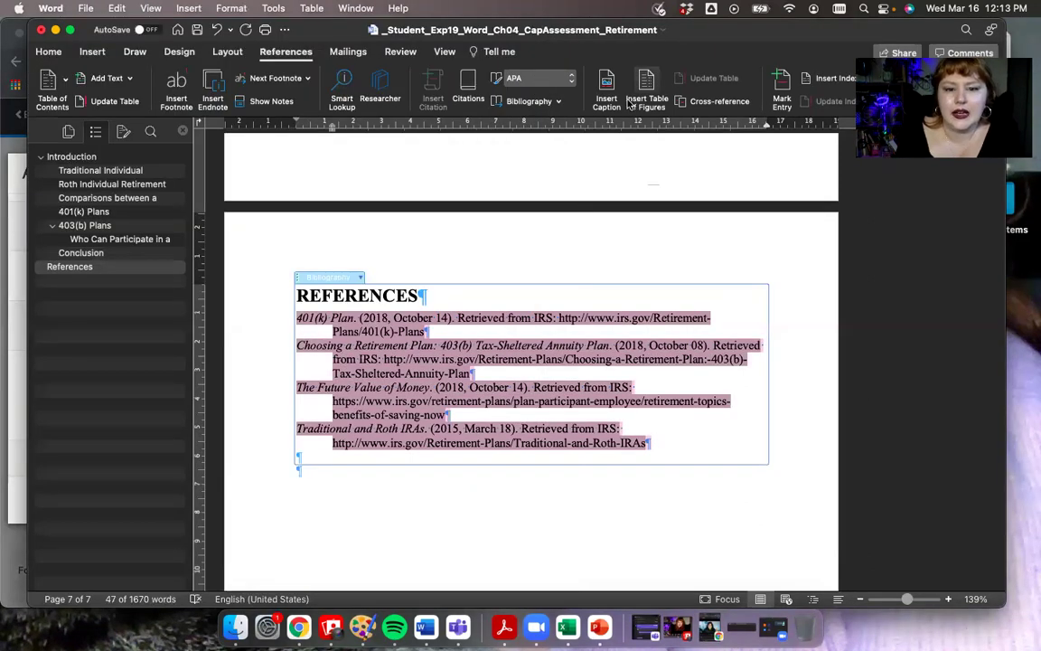
pyautogui.click(49, 53)
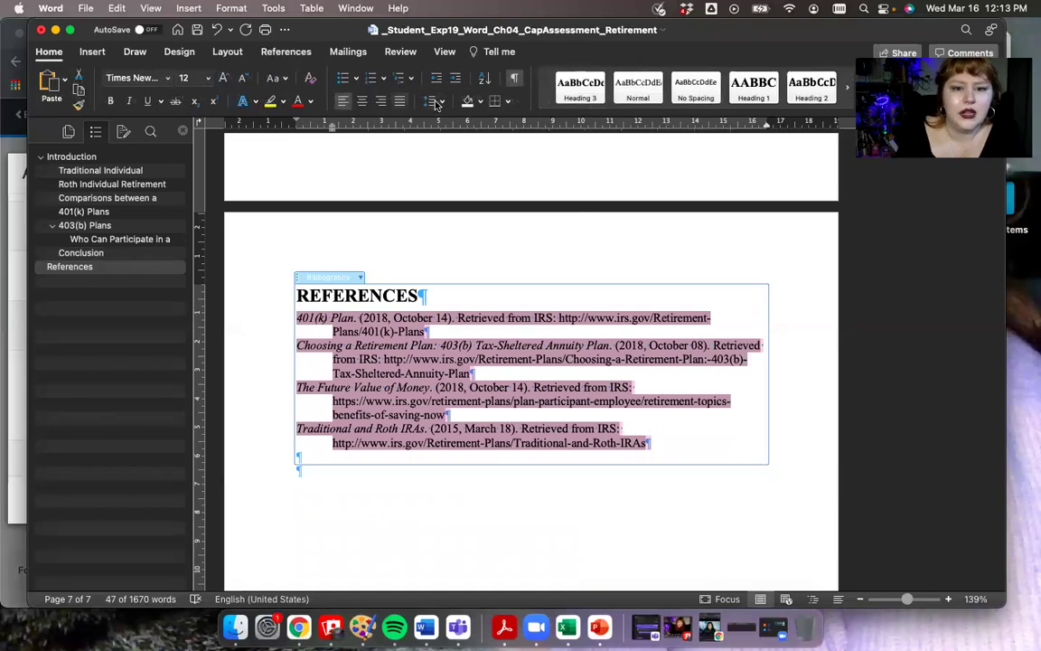
pyautogui.click(443, 102)
pyautogui.click(408, 156)
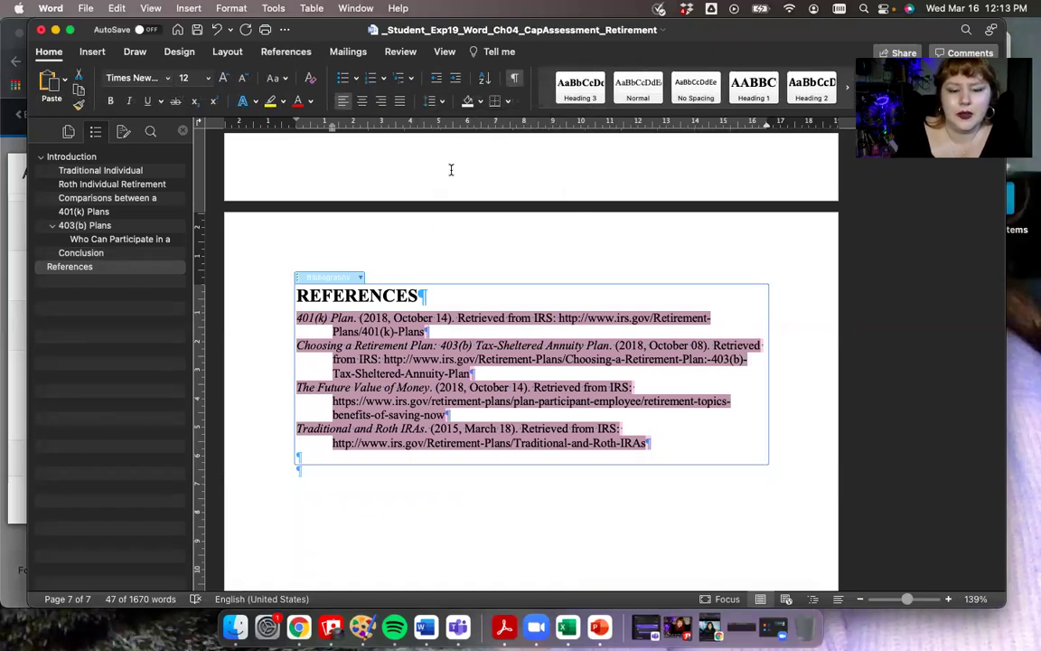
# Step: Turn on "Don't add space between paragraphs of the same style" in the bibliography entries' paragraph spacing settings
pyautogui.click(435, 101)
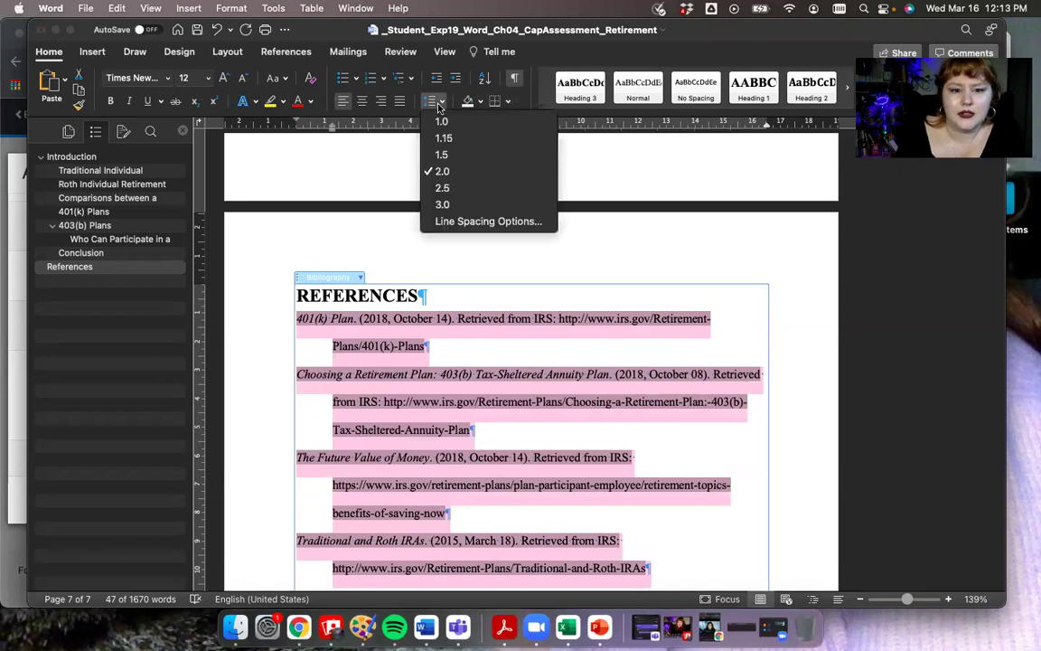
pyautogui.click(457, 223)
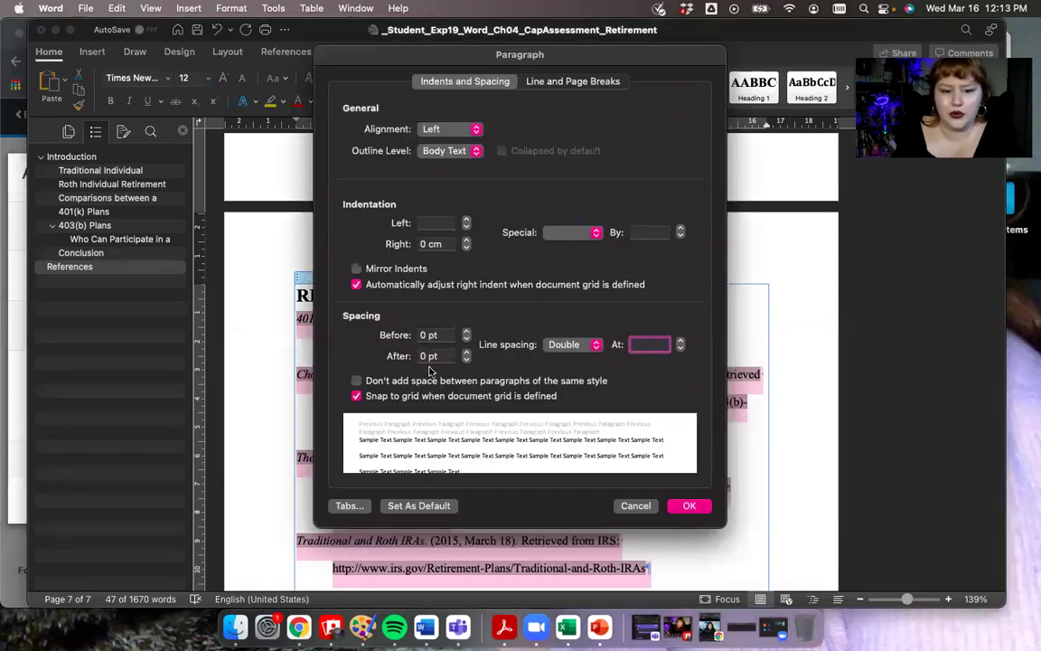
pyautogui.click(357, 381)
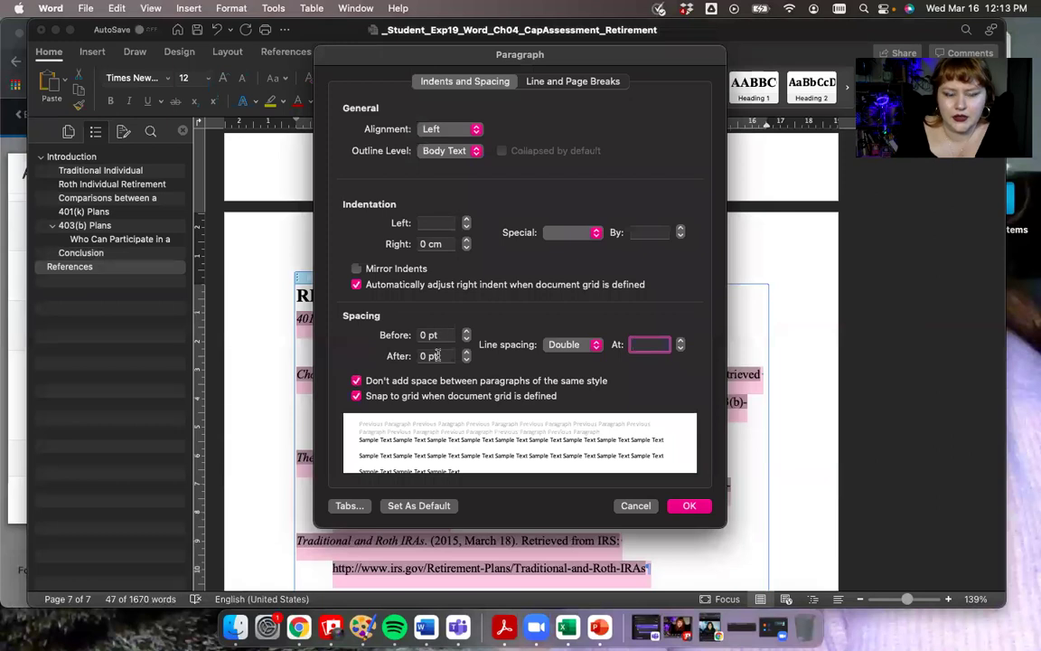
# Step: Apply double line spacing with 0 pt before and after to the selected bibliography entries
pyautogui.click(691, 506)
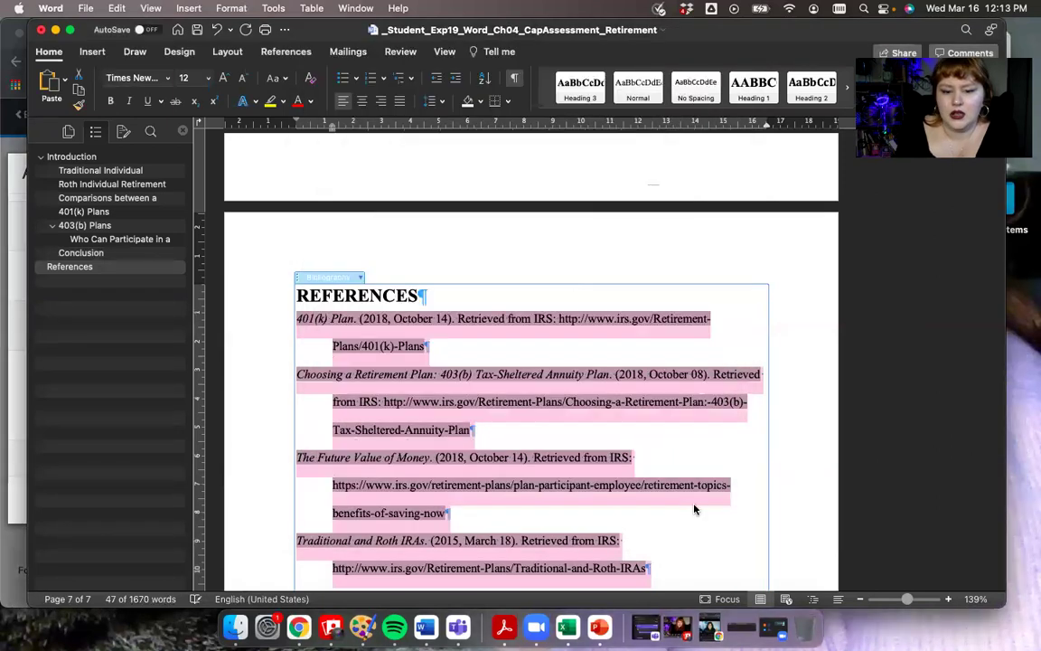
pyautogui.click(719, 326)
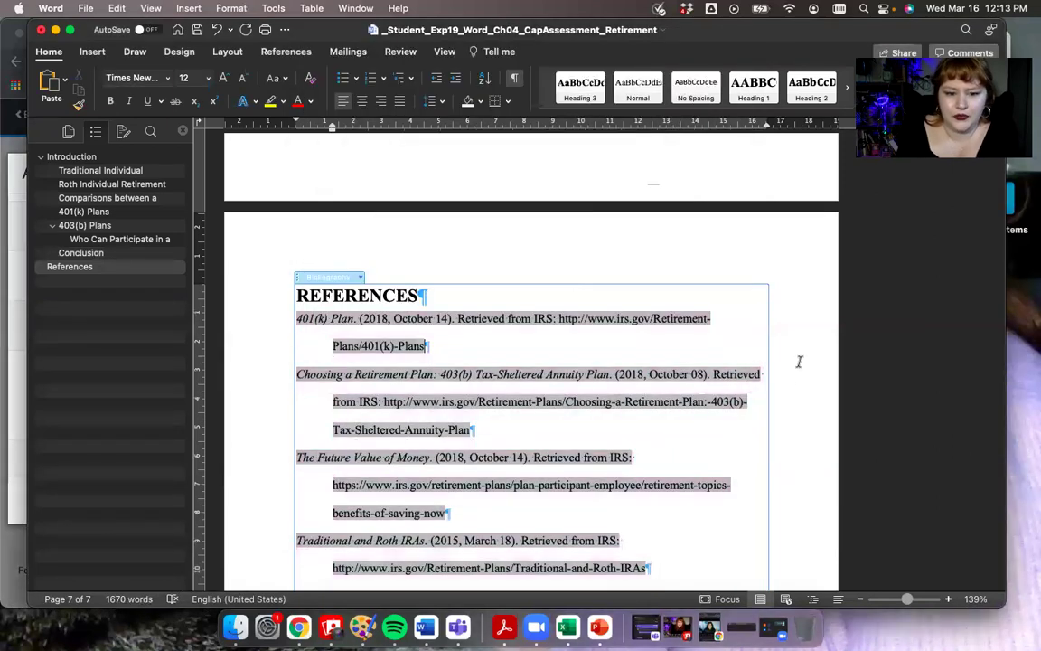
pyautogui.scroll(-3, 639, 333)
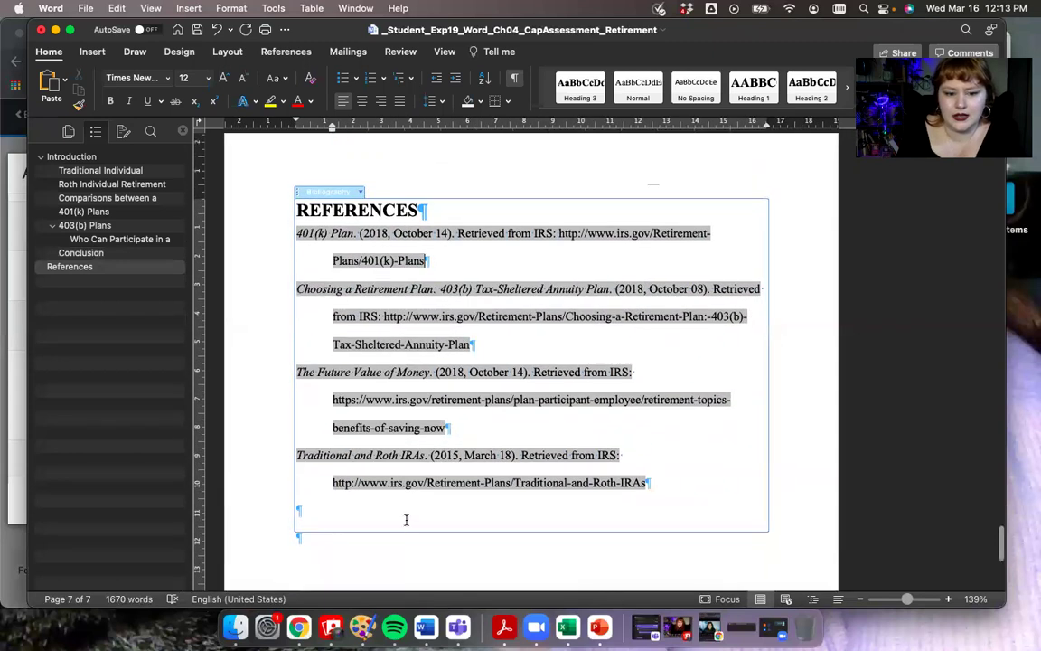
pyautogui.press('super+Up')
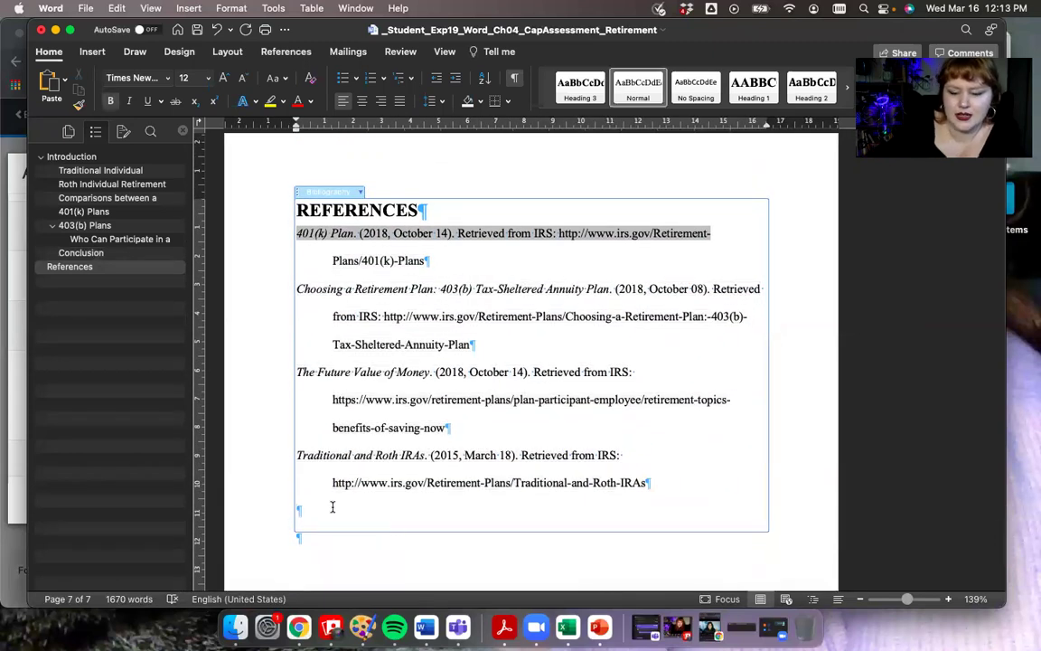
pyautogui.keyDown('shift'); pyautogui.click(333, 506); pyautogui.keyUp('shift')
pyautogui.click(333, 507)
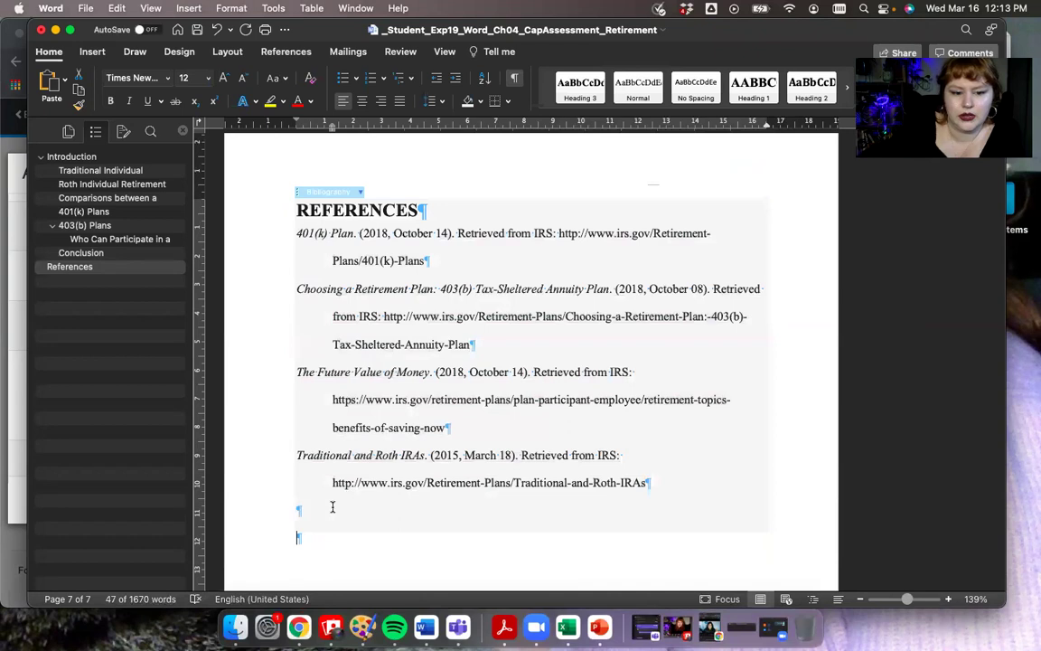
pyautogui.press('shift+super+Up')
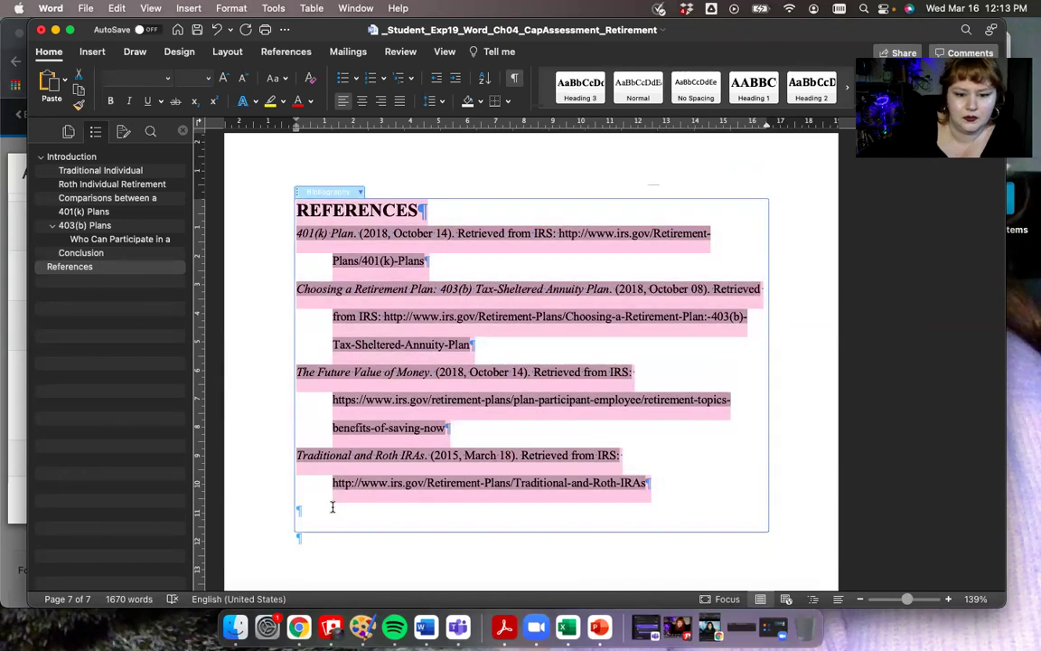
pyautogui.press('Down')
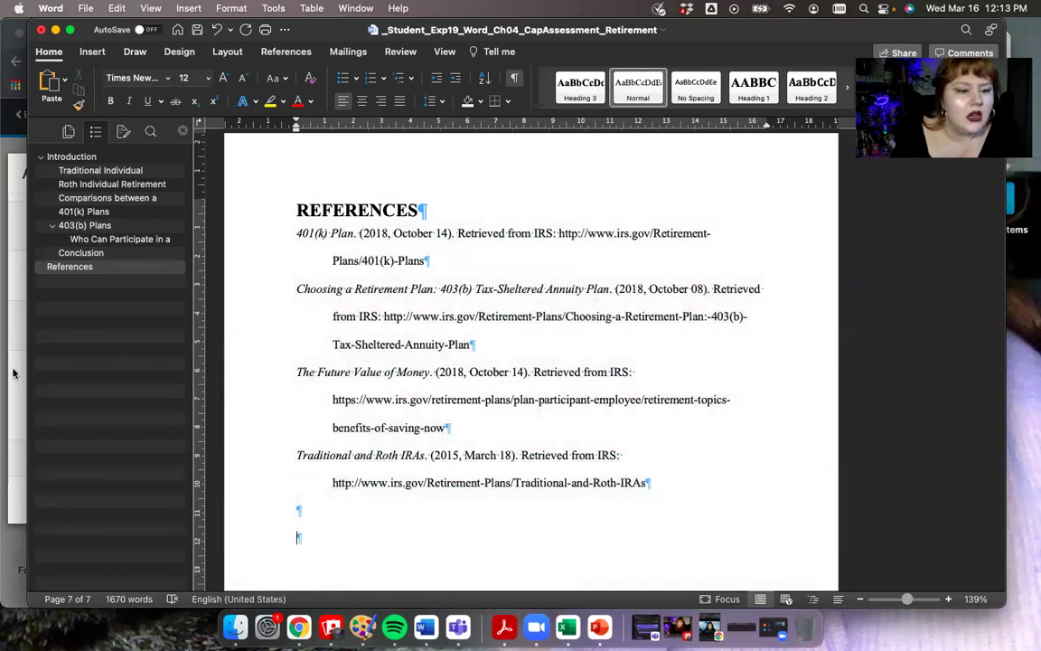
# Step: Check the bibliography formatting instructions, then set the whole bibliography to Black, Text 1 font color and Times New Roman
pyautogui.click(14, 336)
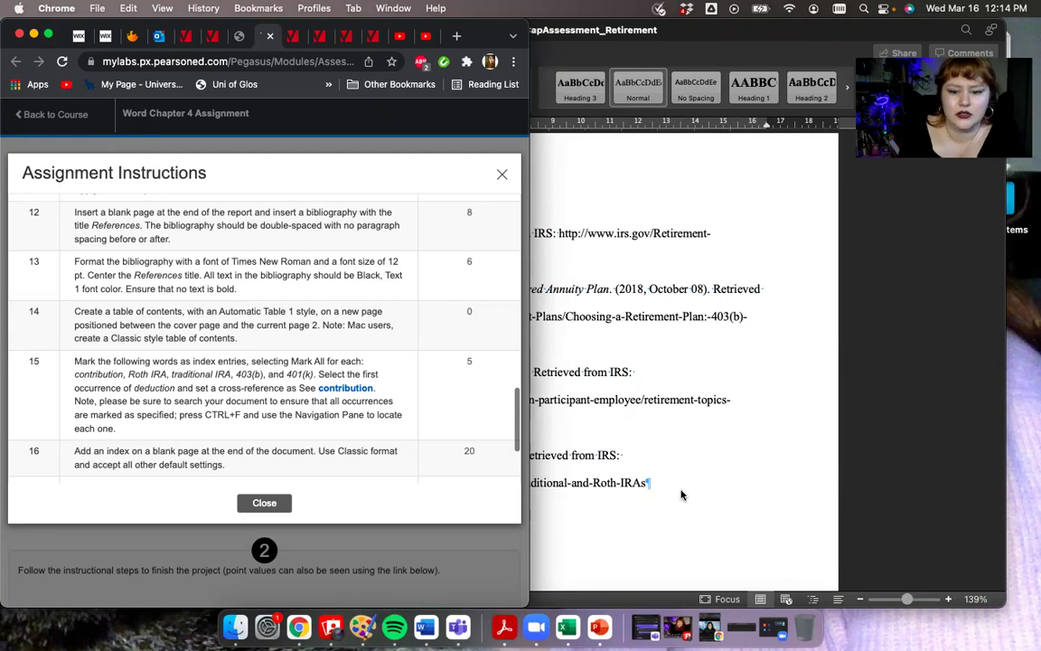
pyautogui.click(655, 480)
pyautogui.moveTo(655, 480); pyautogui.dragTo(272, 179)
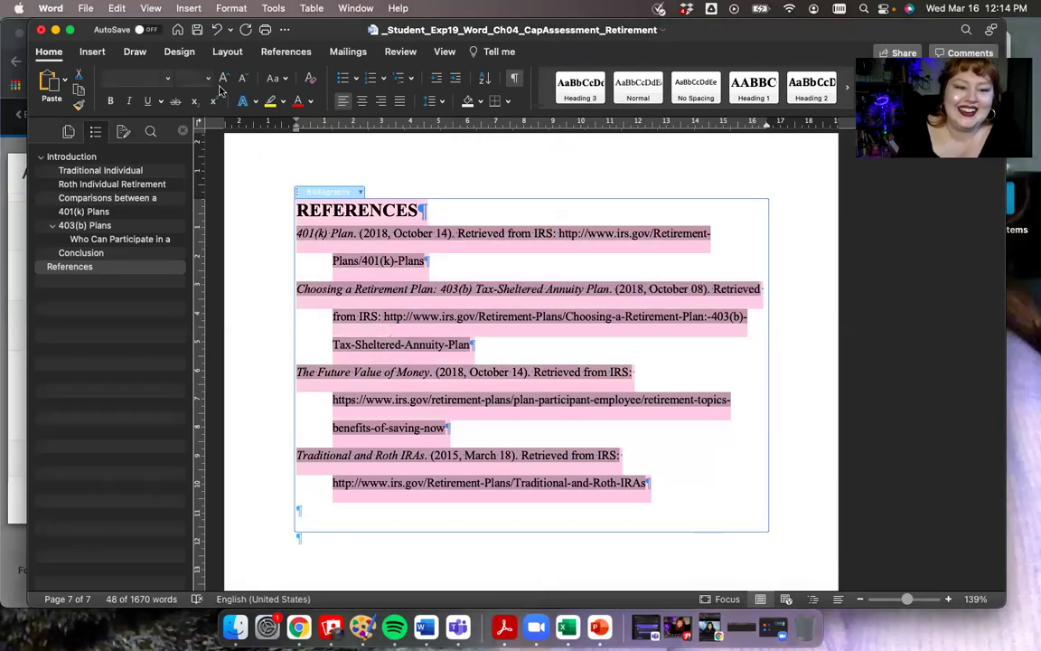
pyautogui.click(309, 102)
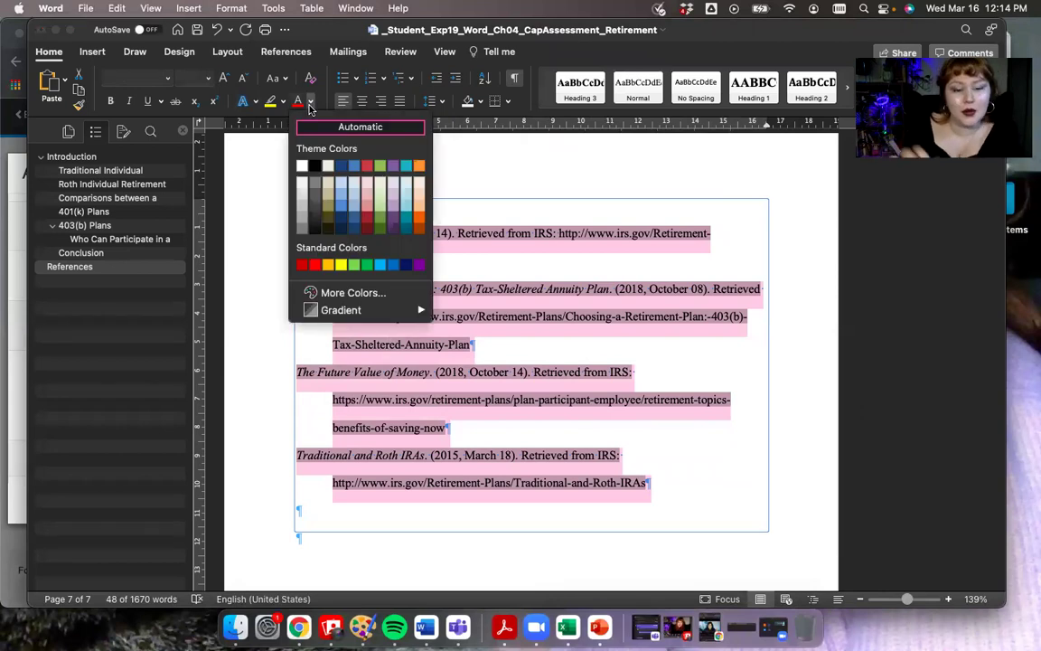
pyautogui.click(316, 168)
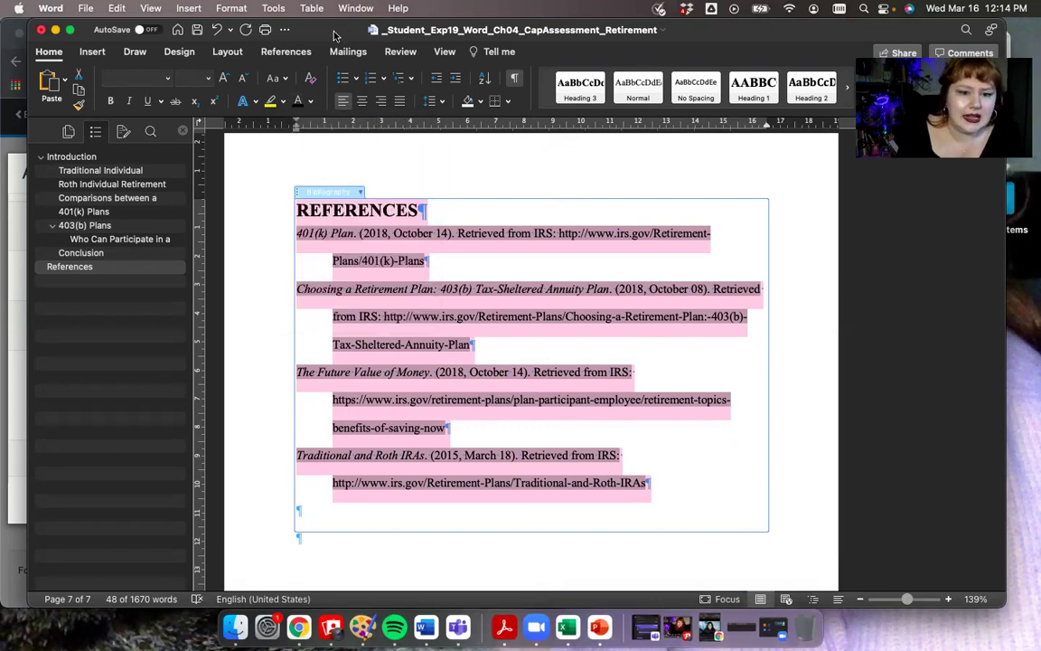
pyautogui.click(167, 83)
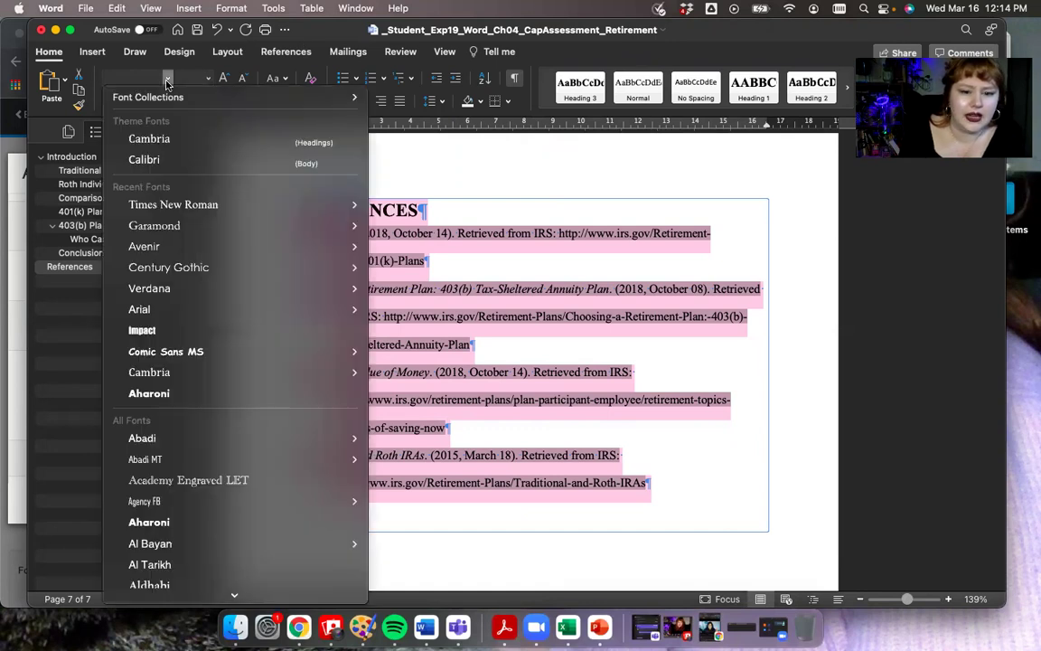
pyautogui.click(161, 206)
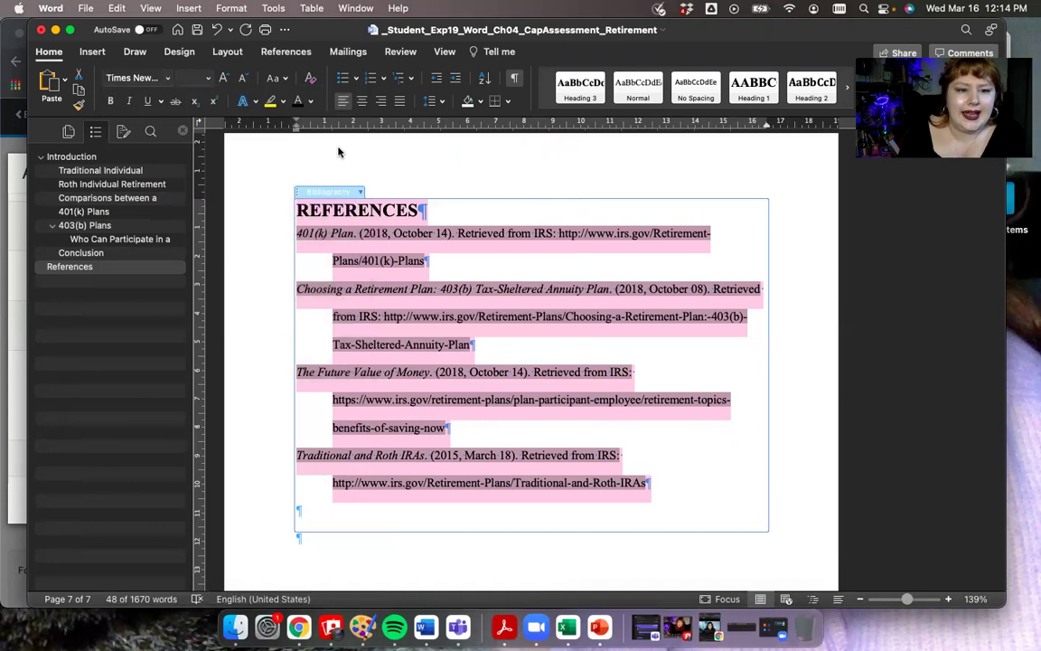
# Step: Remove bold formatting from the selected bibliography, including its title
pyautogui.click(112, 101)
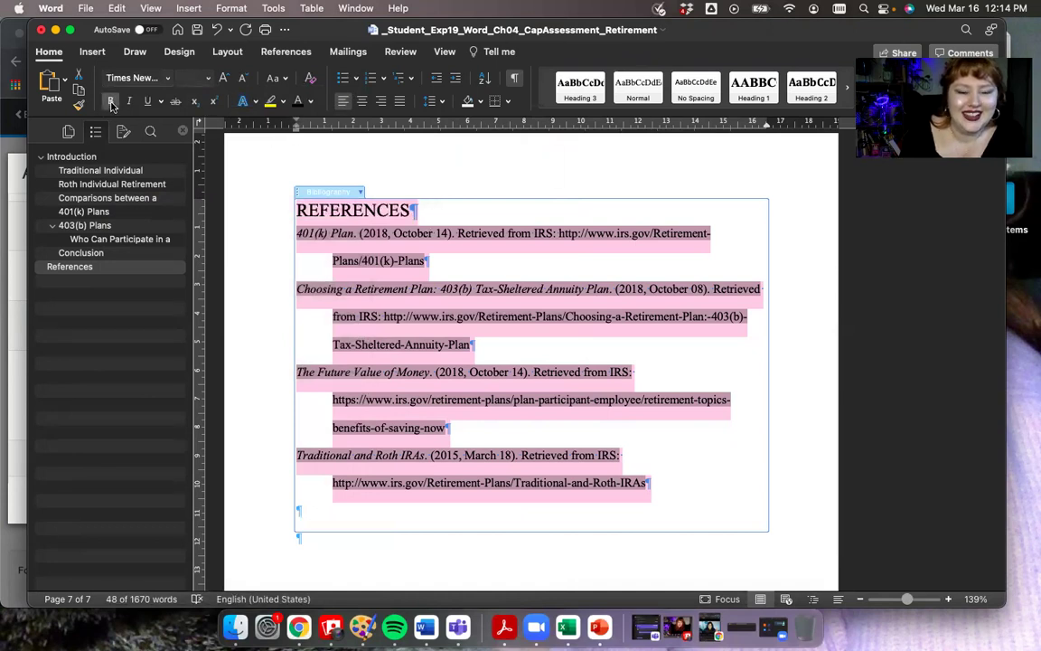
pyautogui.click(111, 101)
pyautogui.click(111, 101)
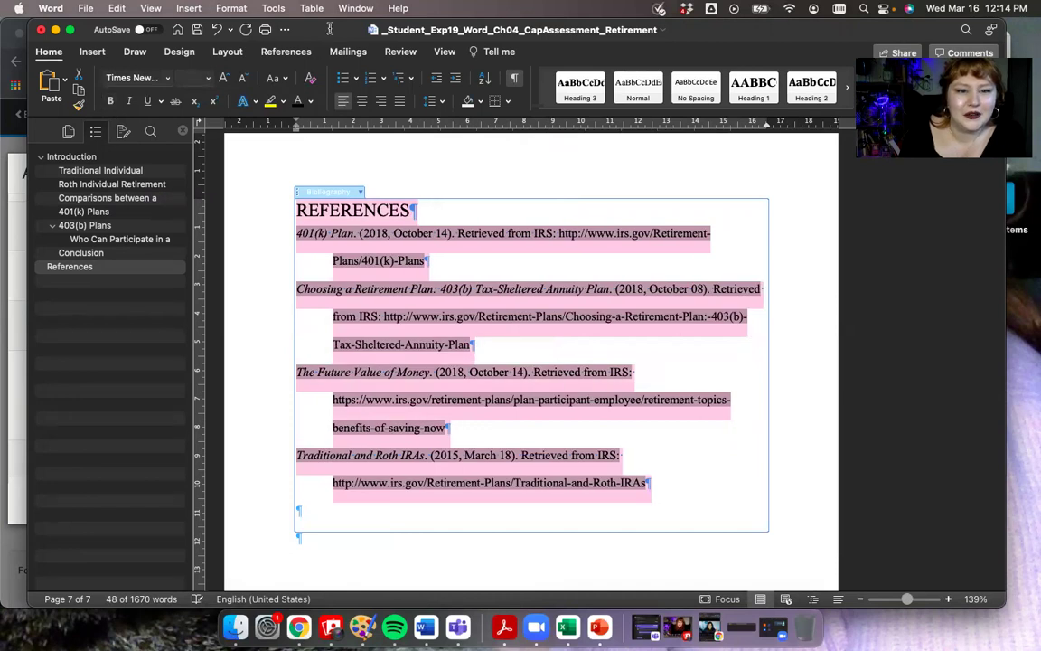
# Step: Recheck the assignment instructions and set the font size of the whole bibliography, including its title, to 12 pt
pyautogui.moveTo(329, 40); pyautogui.dragTo(337, 312)
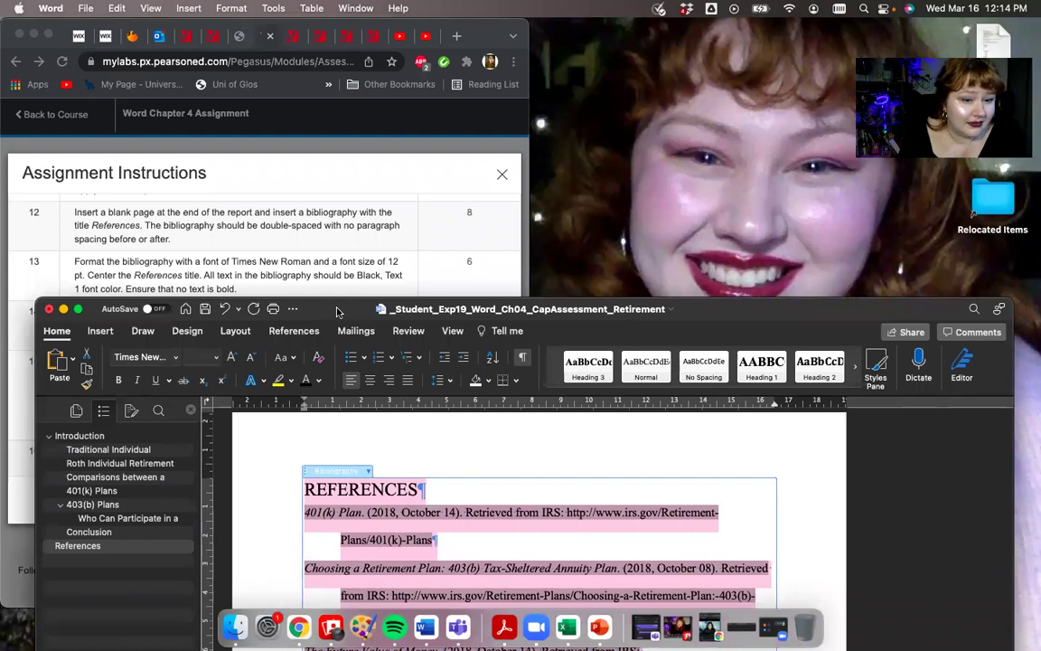
pyautogui.moveTo(337, 311); pyautogui.dragTo(356, 36)
pyautogui.moveTo(369, 395); pyautogui.dragTo(368, 395)
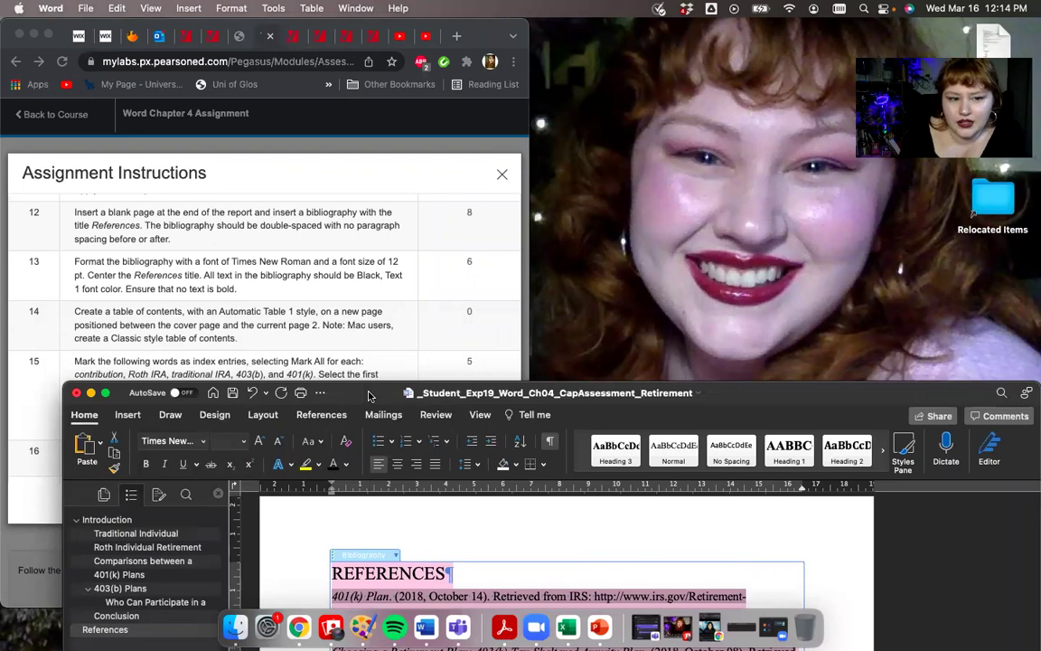
pyautogui.moveTo(368, 395); pyautogui.dragTo(369, 368)
pyautogui.doubleClick(369, 367)
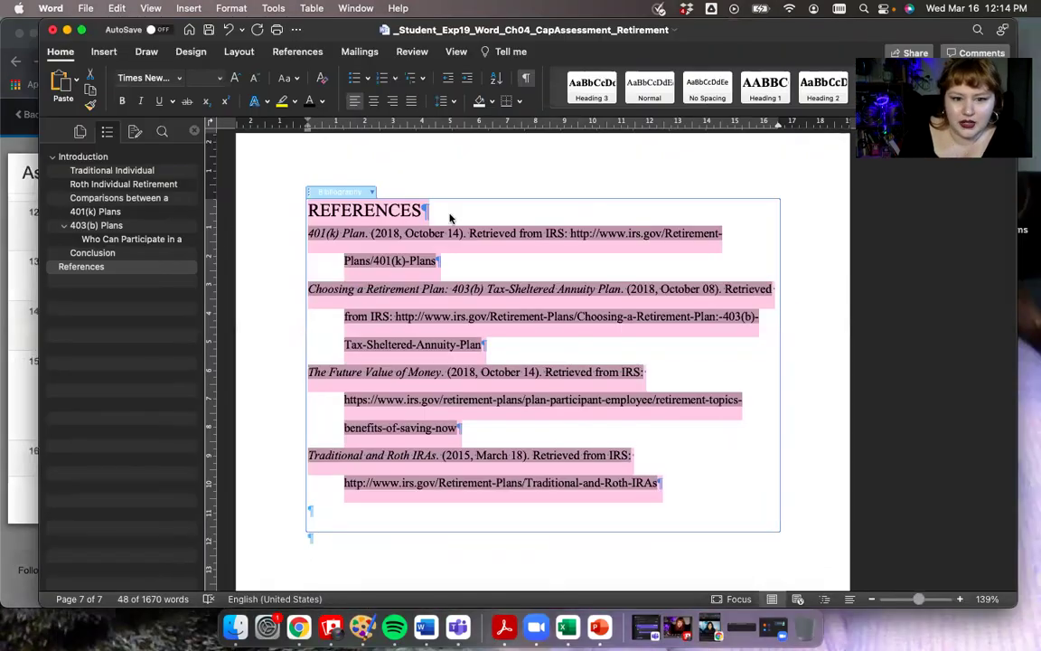
pyautogui.click(218, 78)
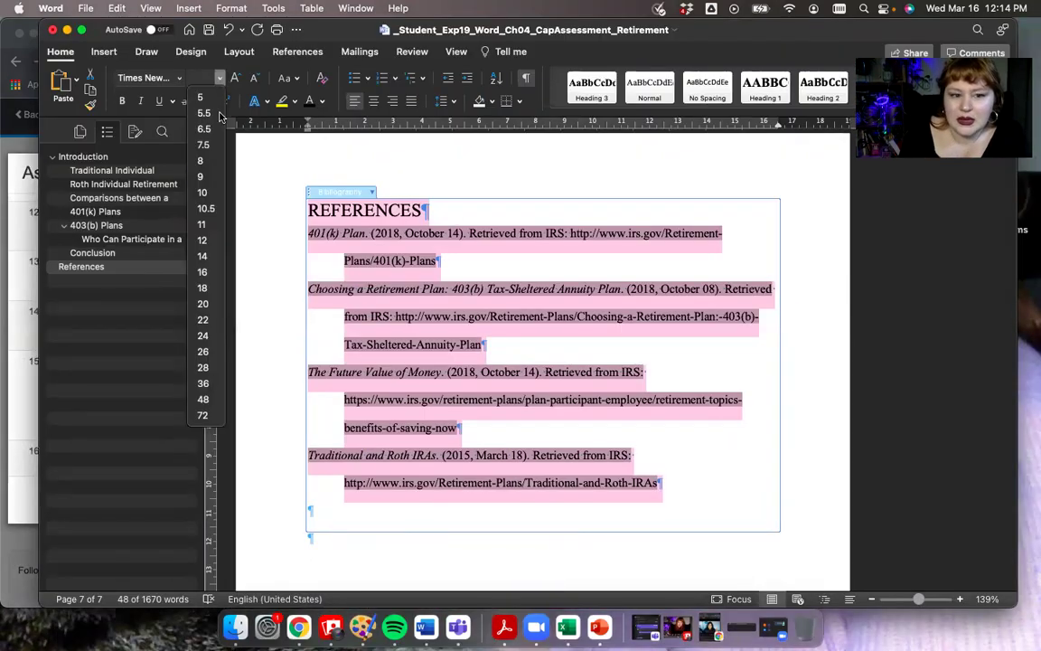
pyautogui.click(202, 241)
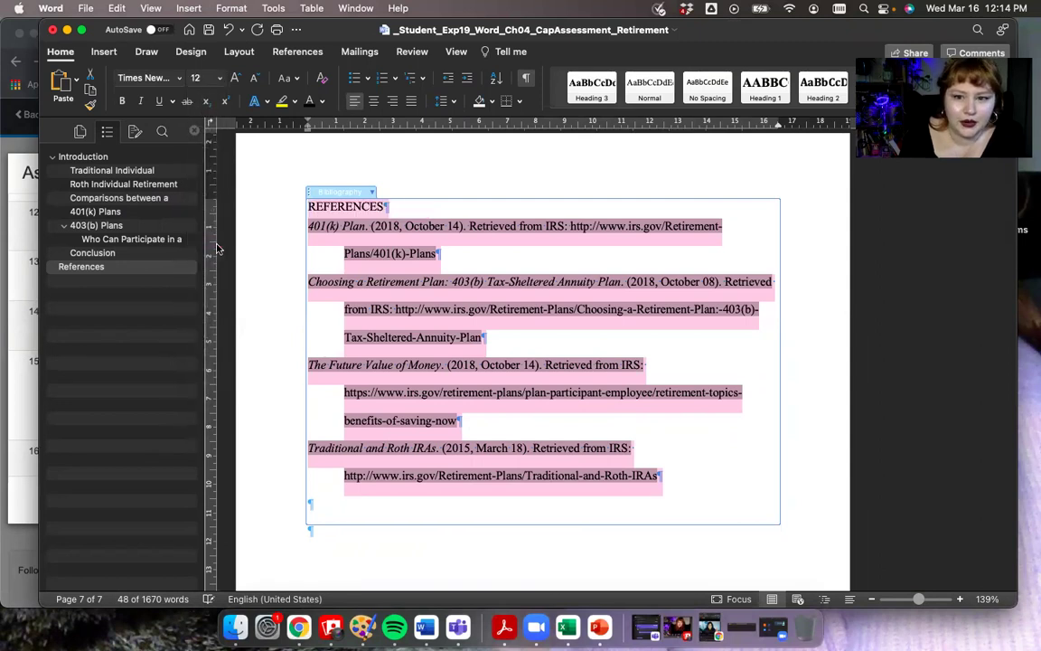
# Step: Reapply the Heading 1 style to the References title and center it, as the assignment instructions require
pyautogui.click(367, 206)
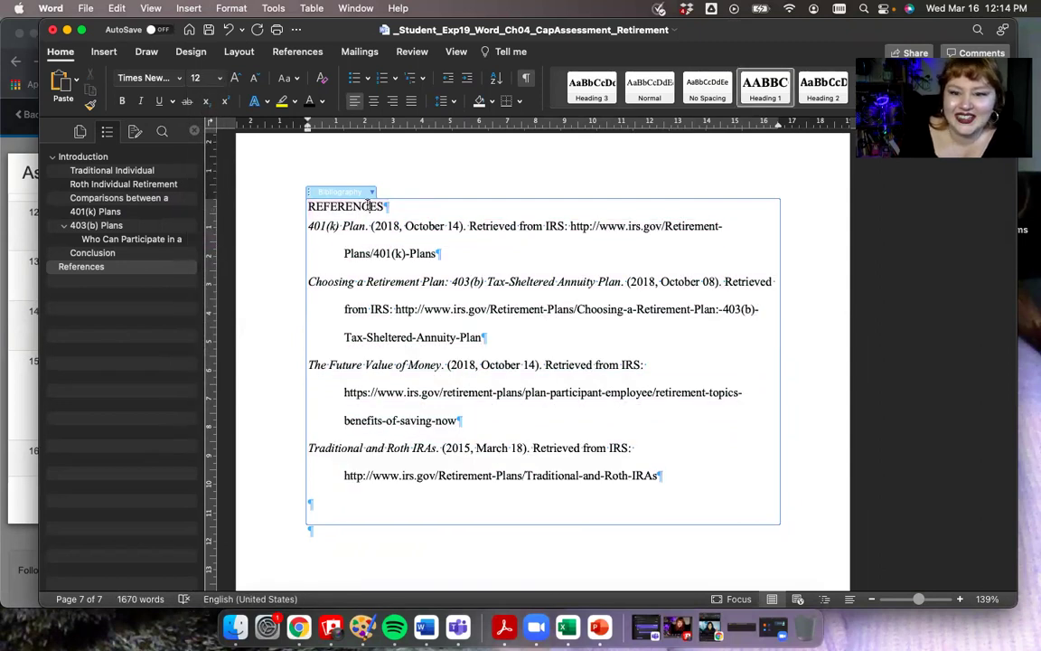
pyautogui.click(764, 86)
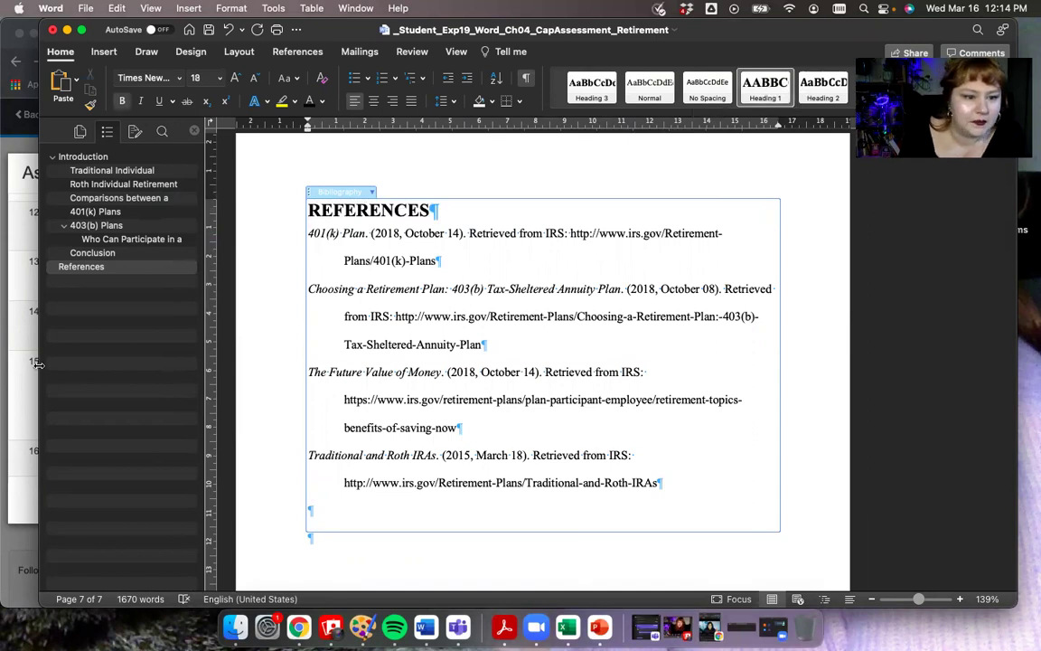
pyautogui.click(30, 328)
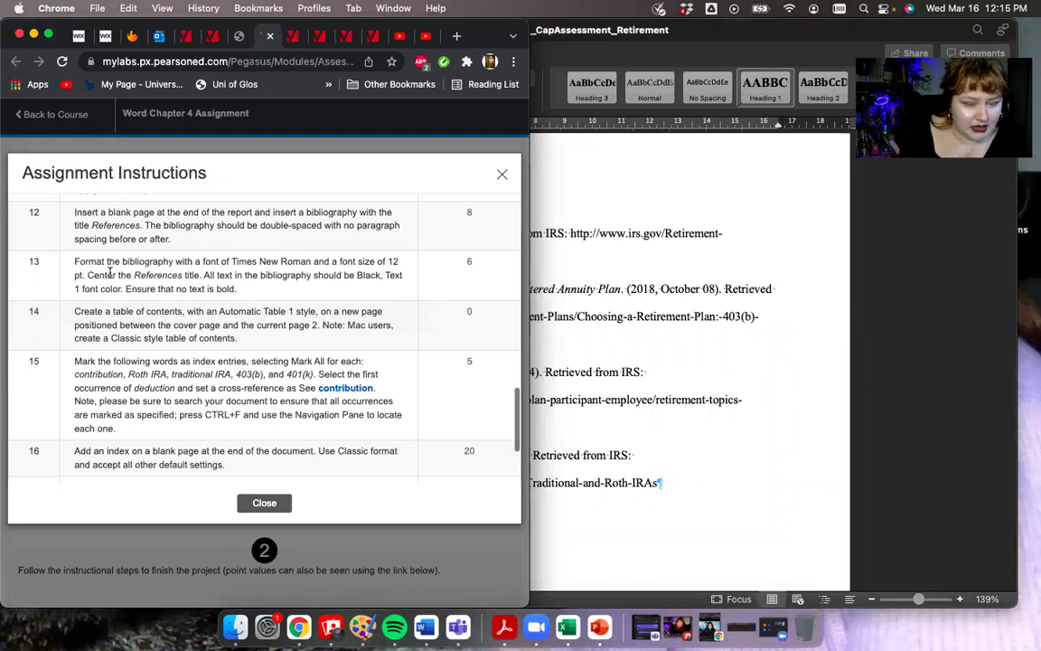
pyautogui.click(581, 217)
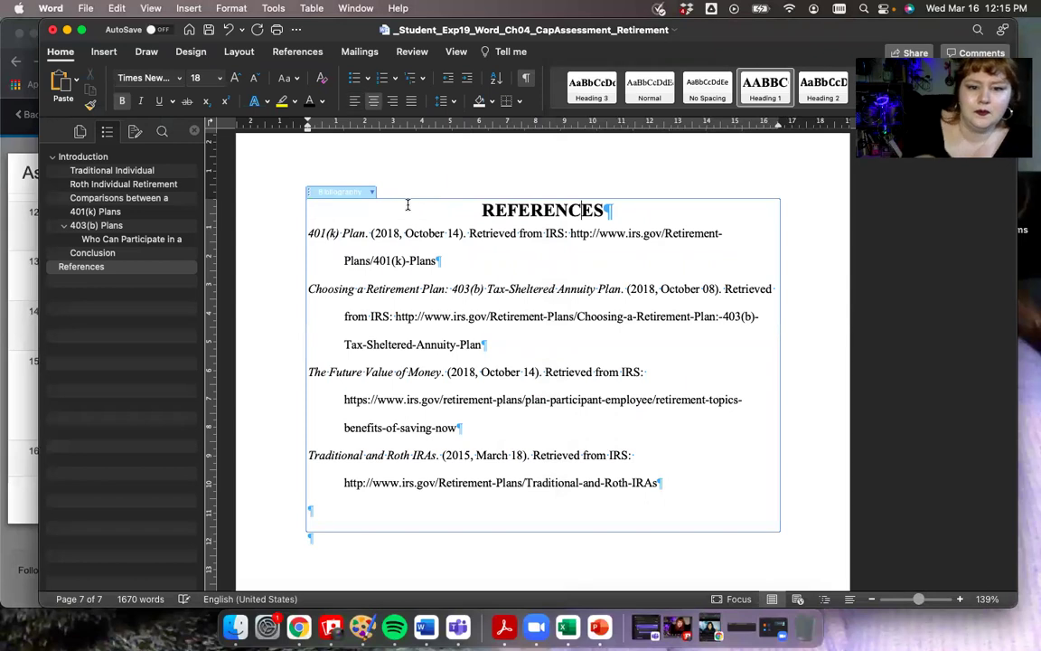
# Step: Read the table of contents instruction and insert a page break before the Introduction heading to add a blank page after the cover page
pyautogui.click(13, 271)
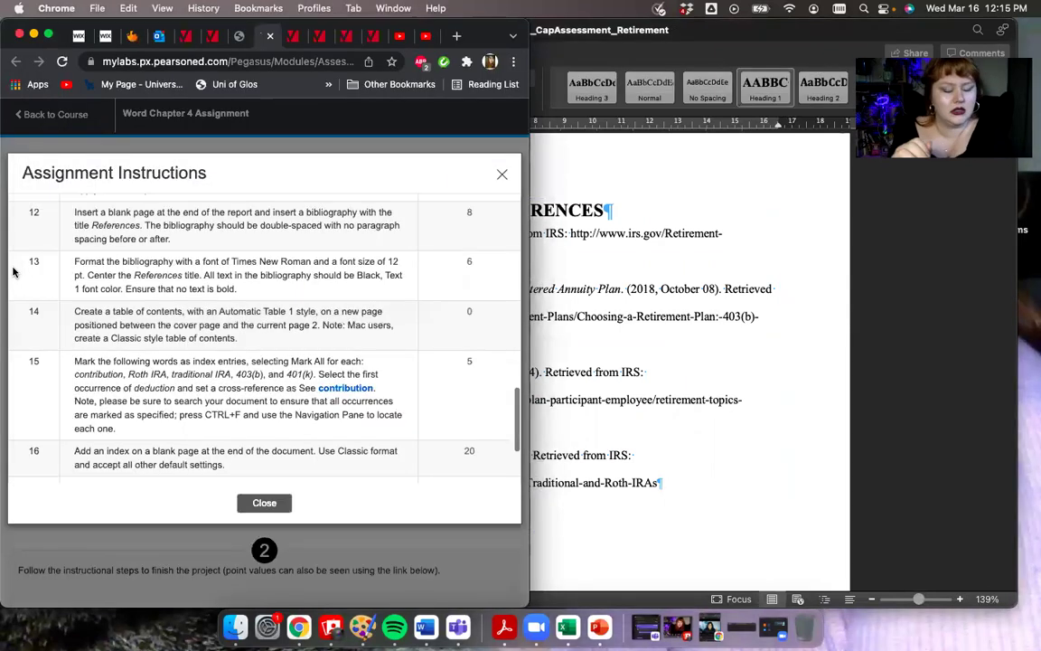
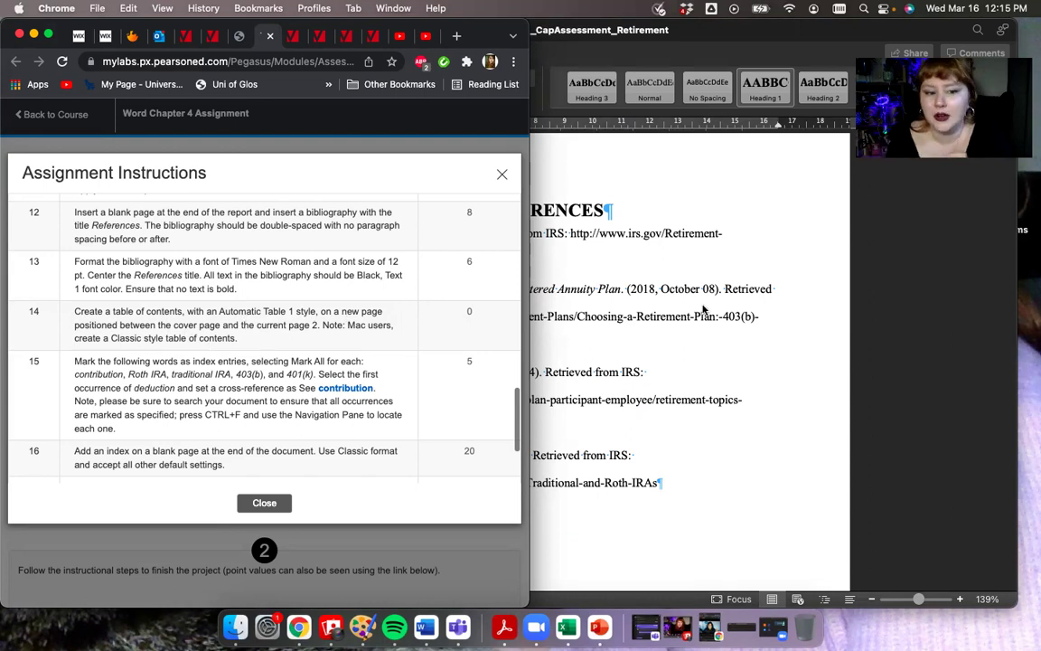
pyautogui.scroll(15, 830, 421)
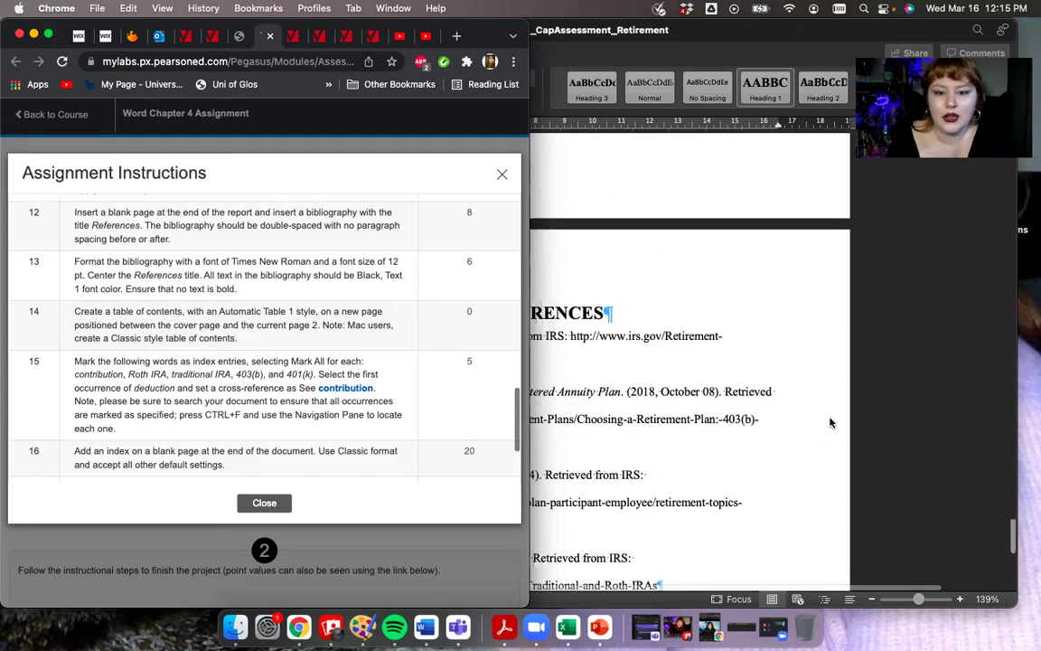
pyautogui.scroll(20, 829, 422)
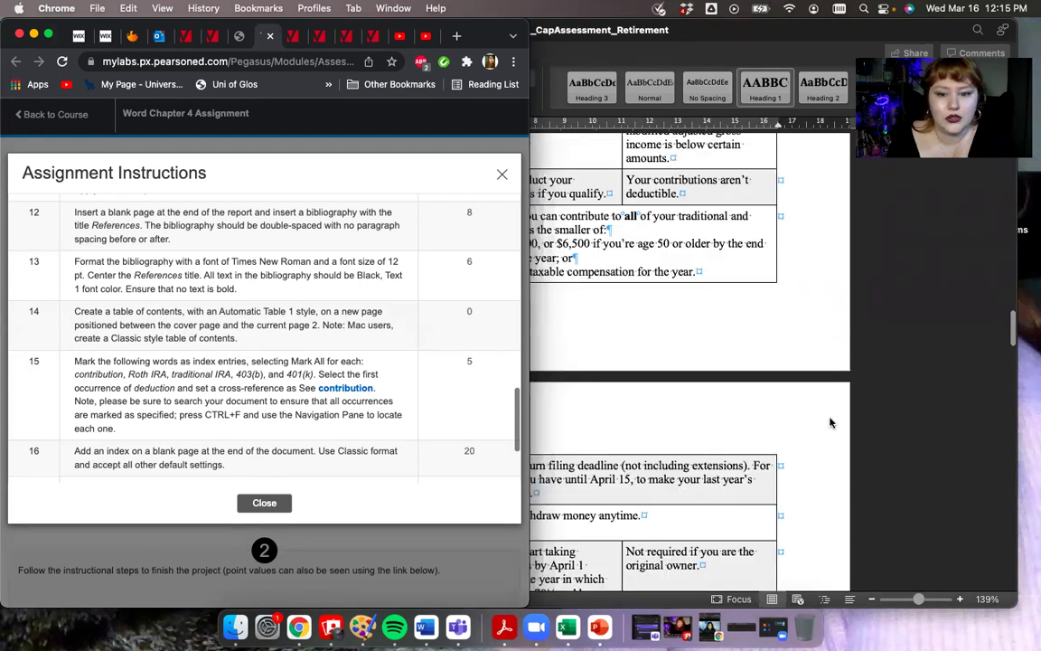
pyautogui.scroll(-5, 830, 421)
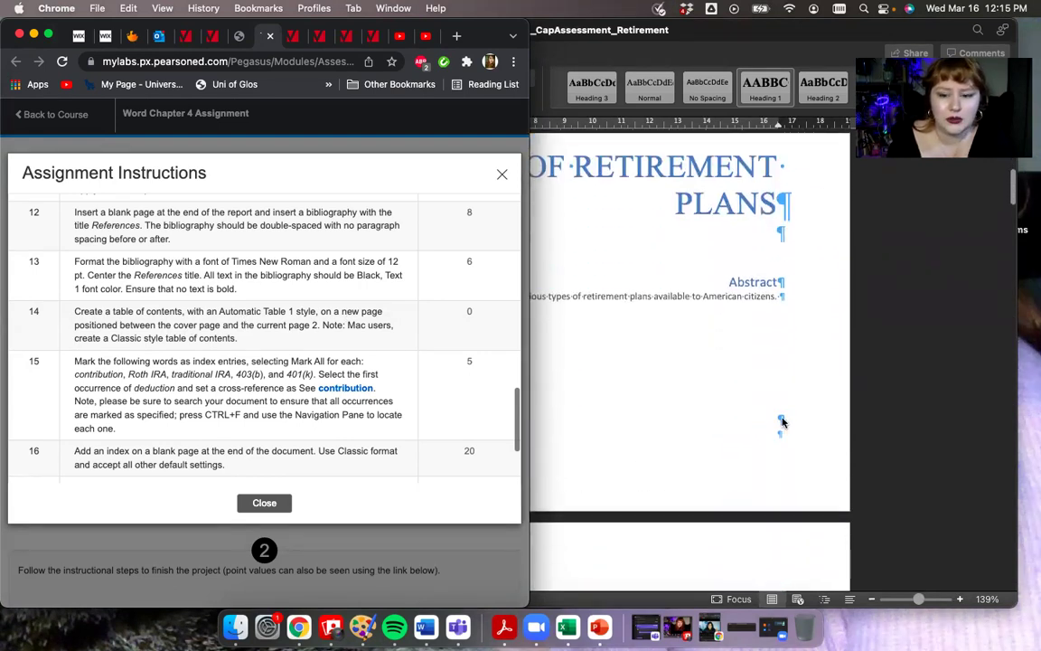
pyautogui.click(704, 381)
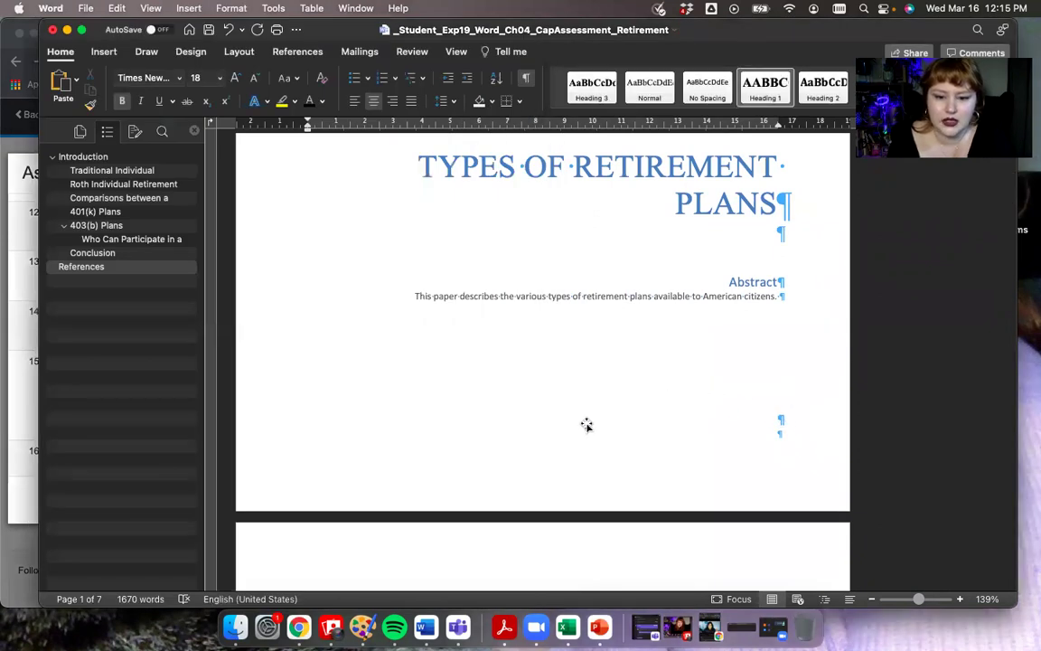
pyautogui.scroll(5, 537, 483)
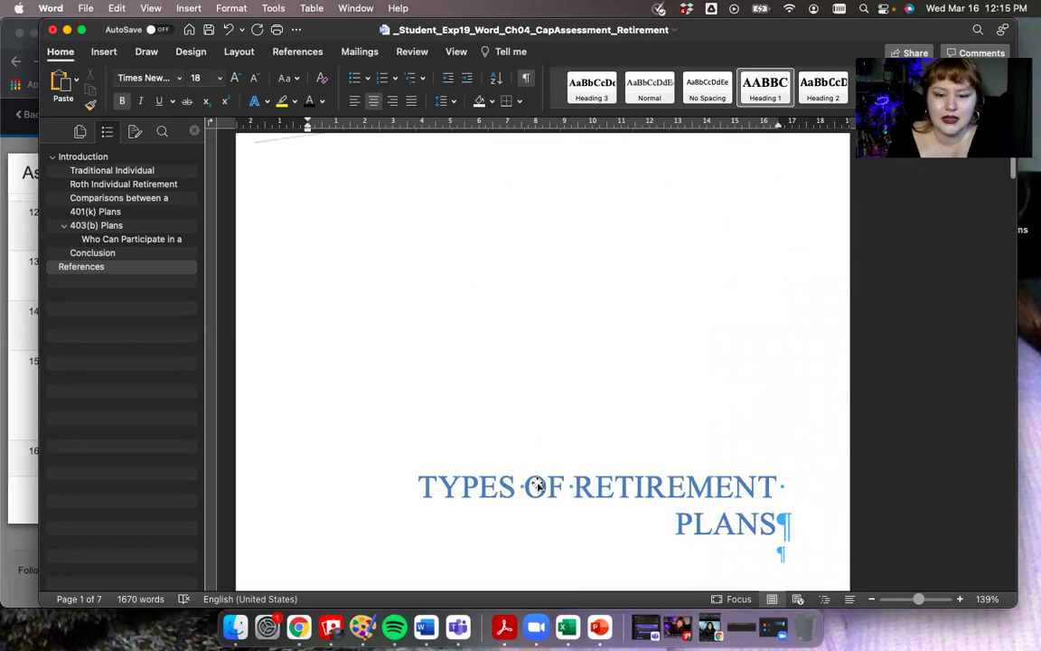
pyautogui.scroll(-9, 614, 387)
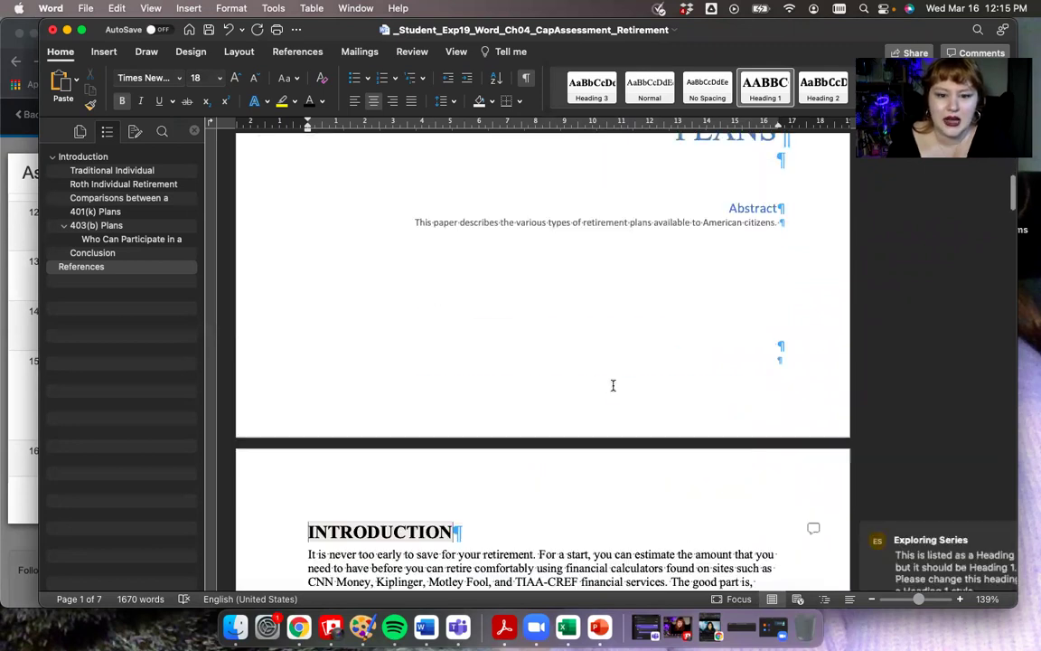
pyautogui.tripleClick(309, 412)
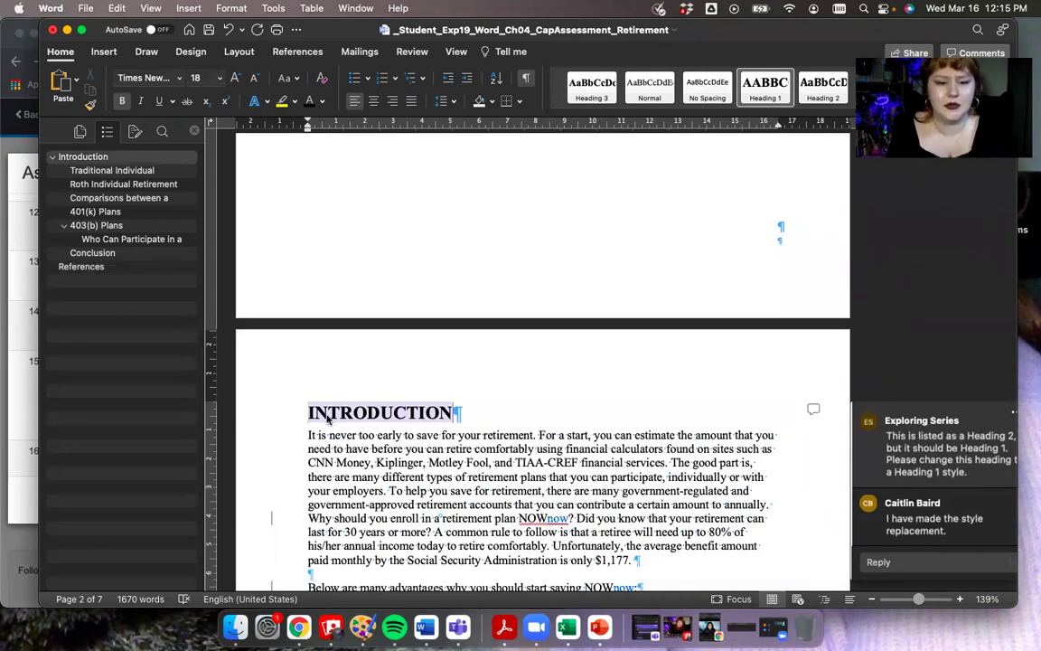
pyautogui.moveTo(322, 415)
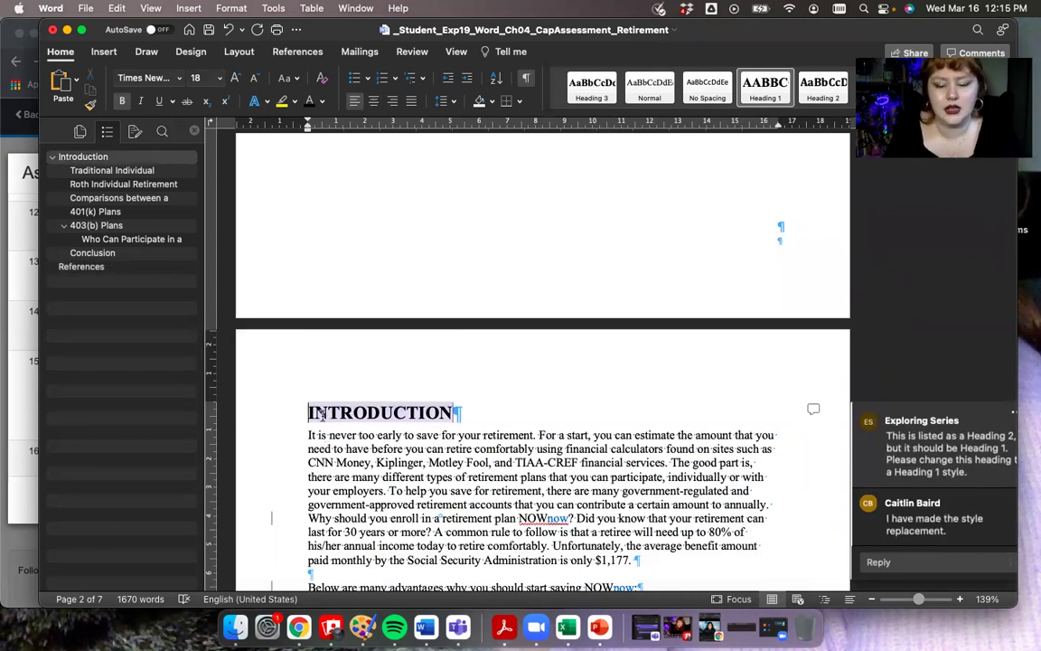
pyautogui.press('super+Return')
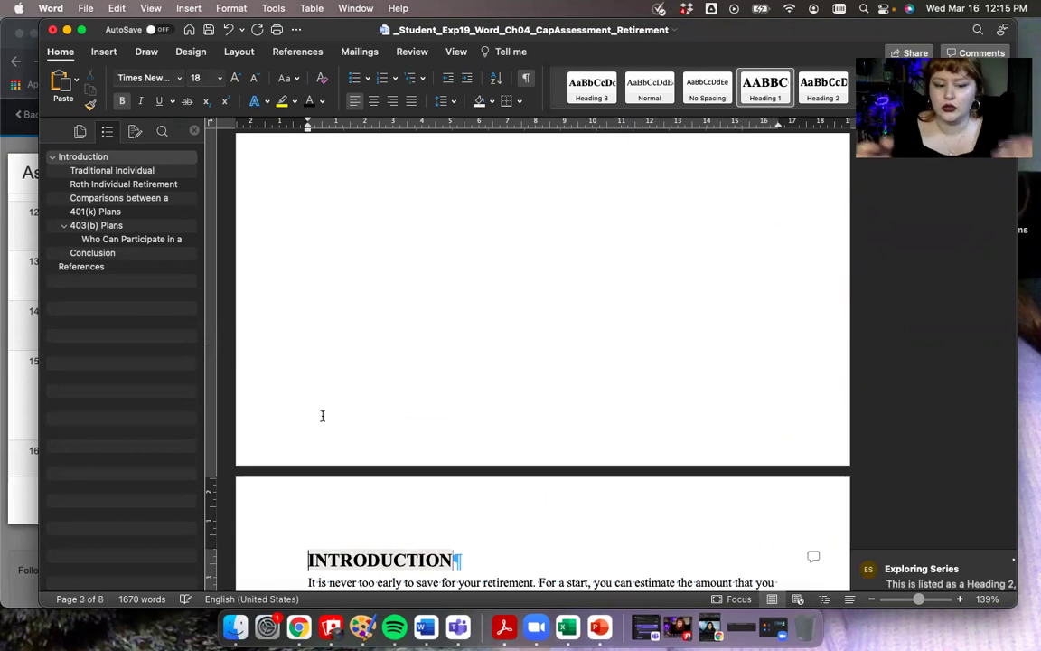
# Step: Delete the page break that sits between the cover page and the Introduction heading
pyautogui.scroll(3, 322, 414)
pyautogui.scroll(3, 464, 397)
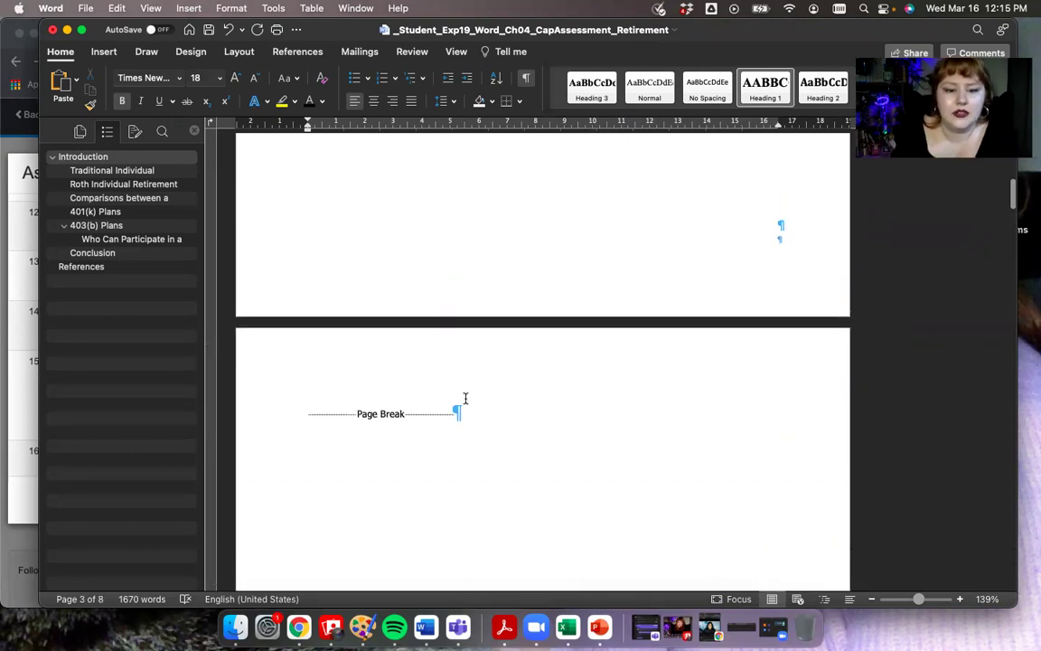
pyautogui.click(467, 413)
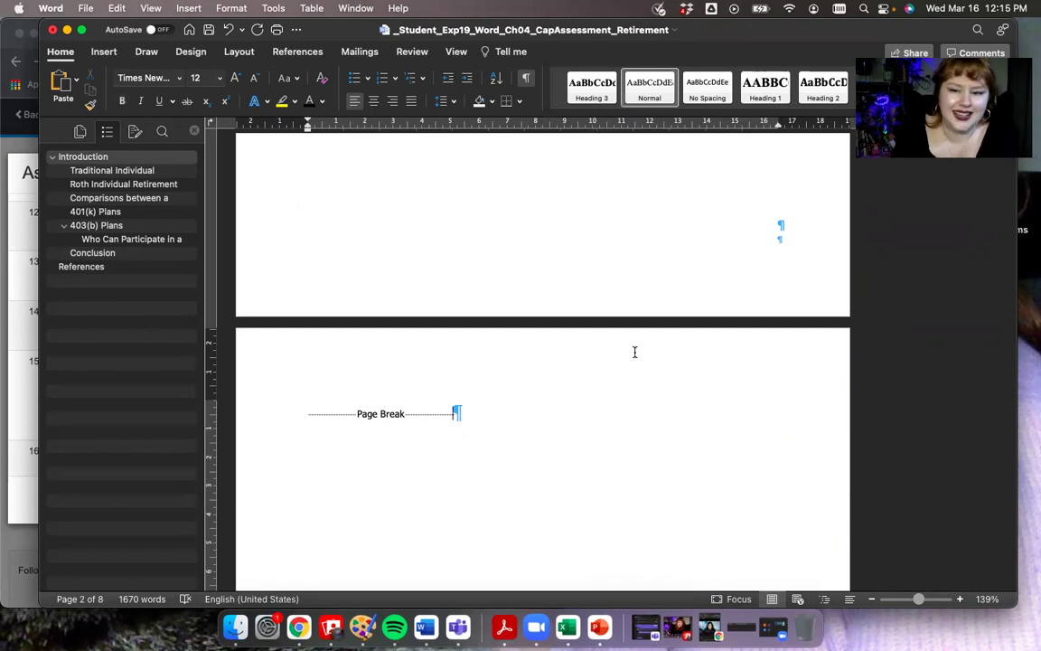
pyautogui.click(775, 250)
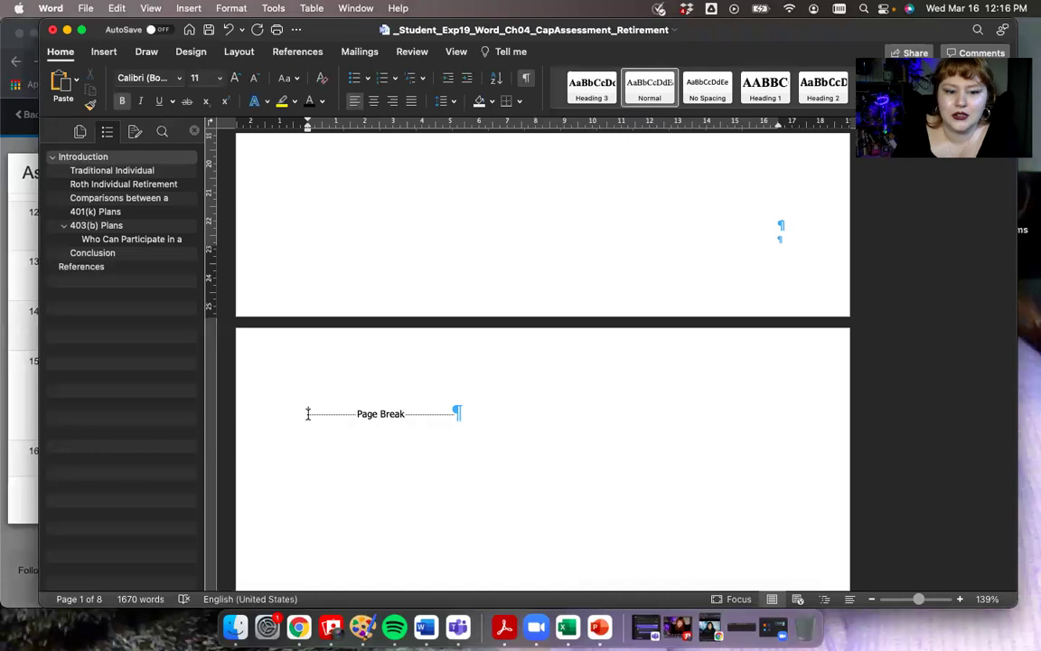
pyautogui.press('Down')
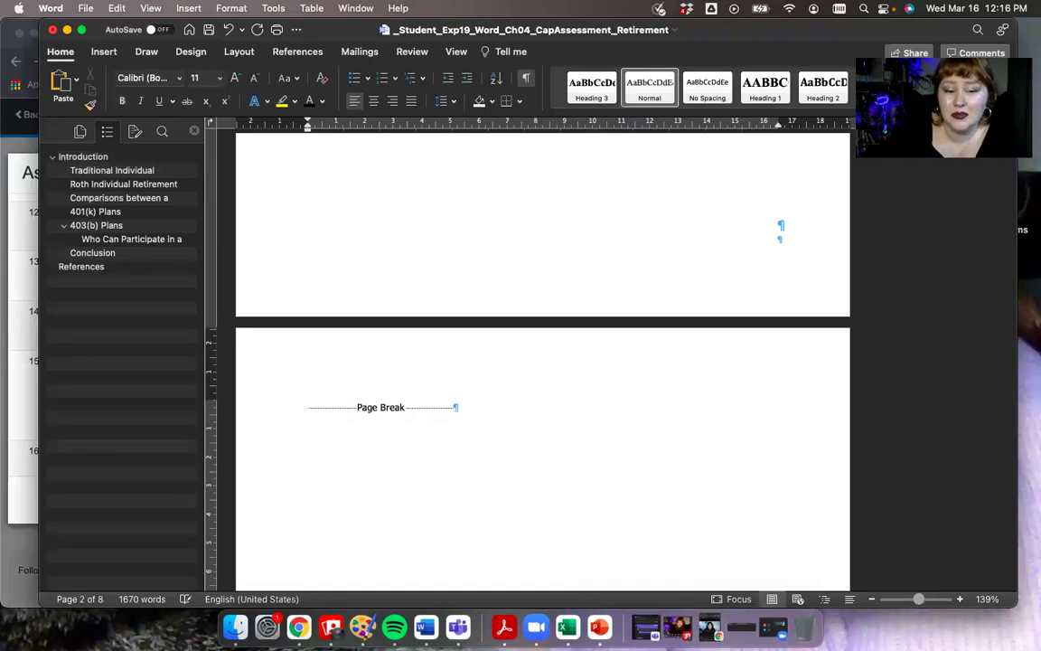
pyautogui.press('Delete')
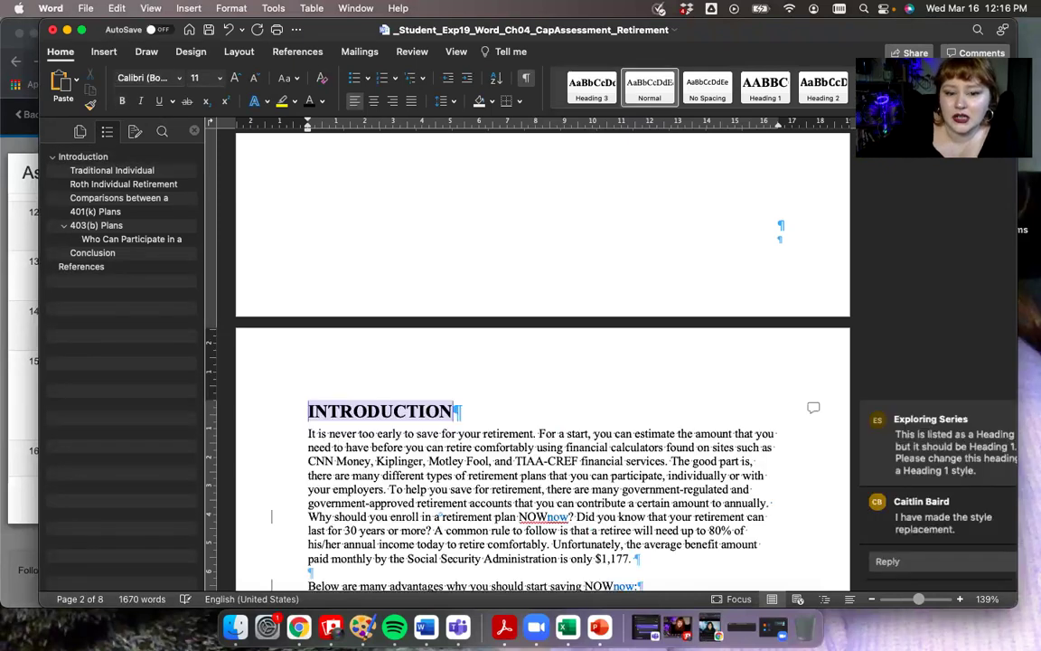
# Step: Put a Normal-style page break back after the cover page so a blank page precedes the Introduction heading
pyautogui.press('super+Home')
pyautogui.press('pagedown')
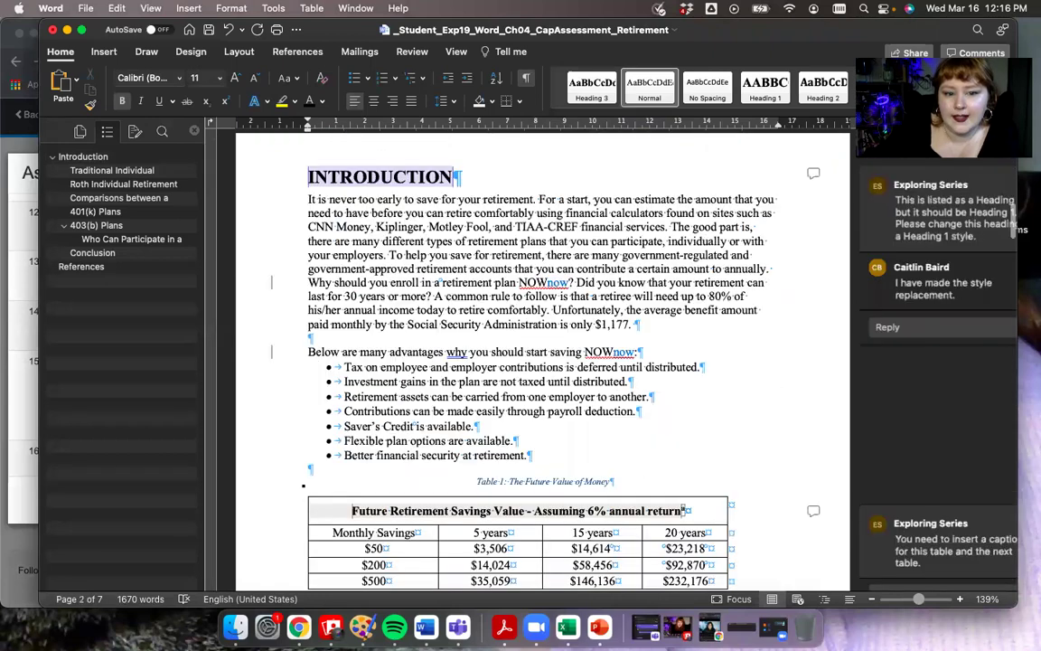
pyautogui.press('pageup')
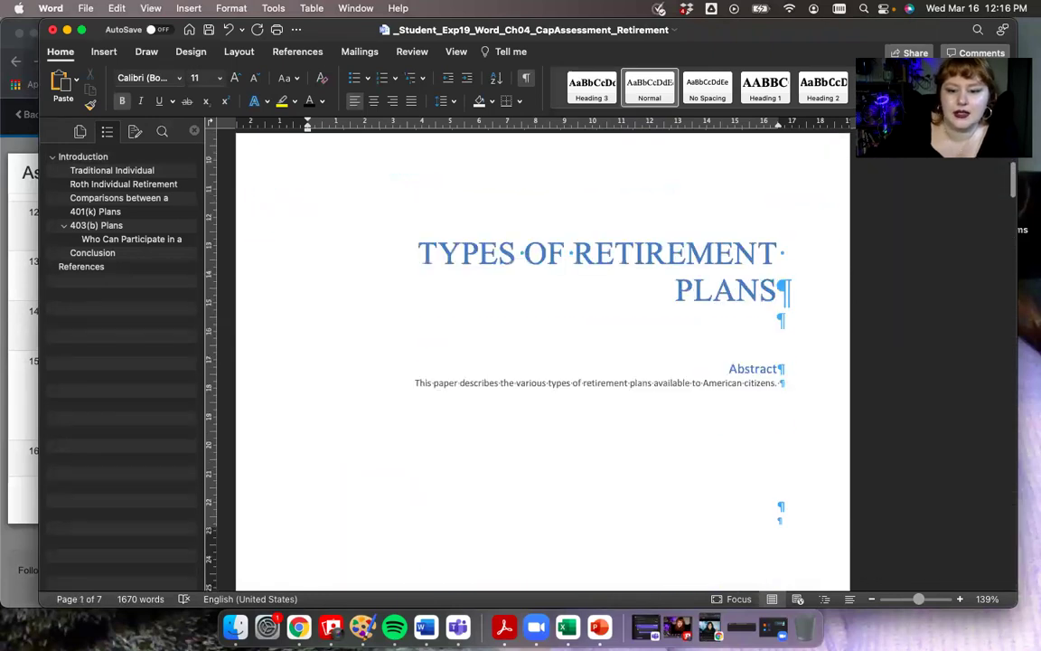
pyautogui.scroll(-3, 323, 450)
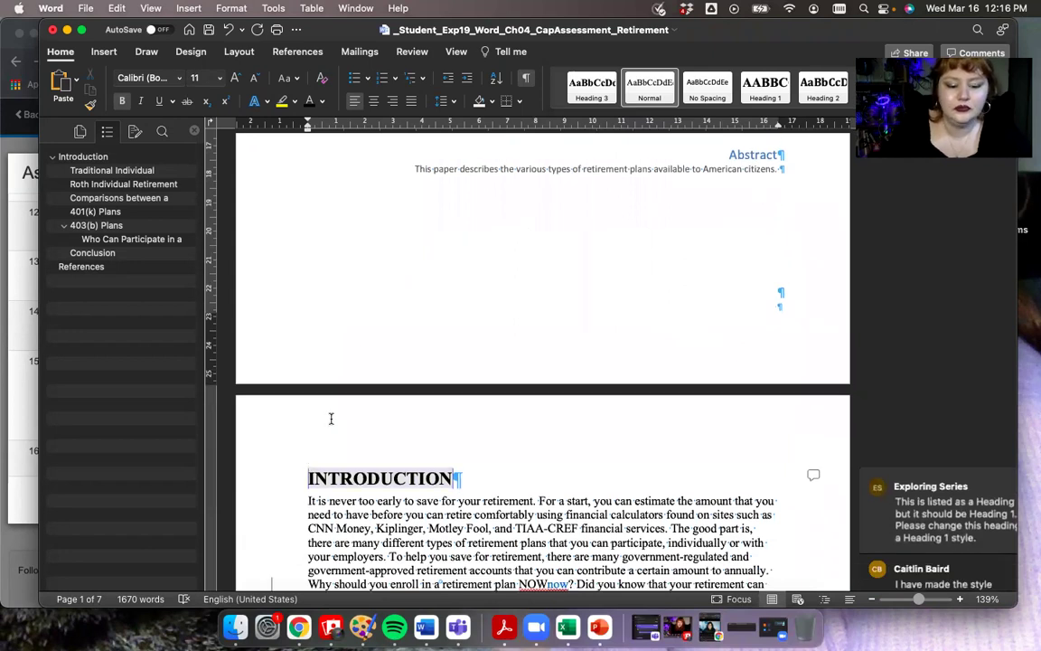
pyautogui.press('pagedown')
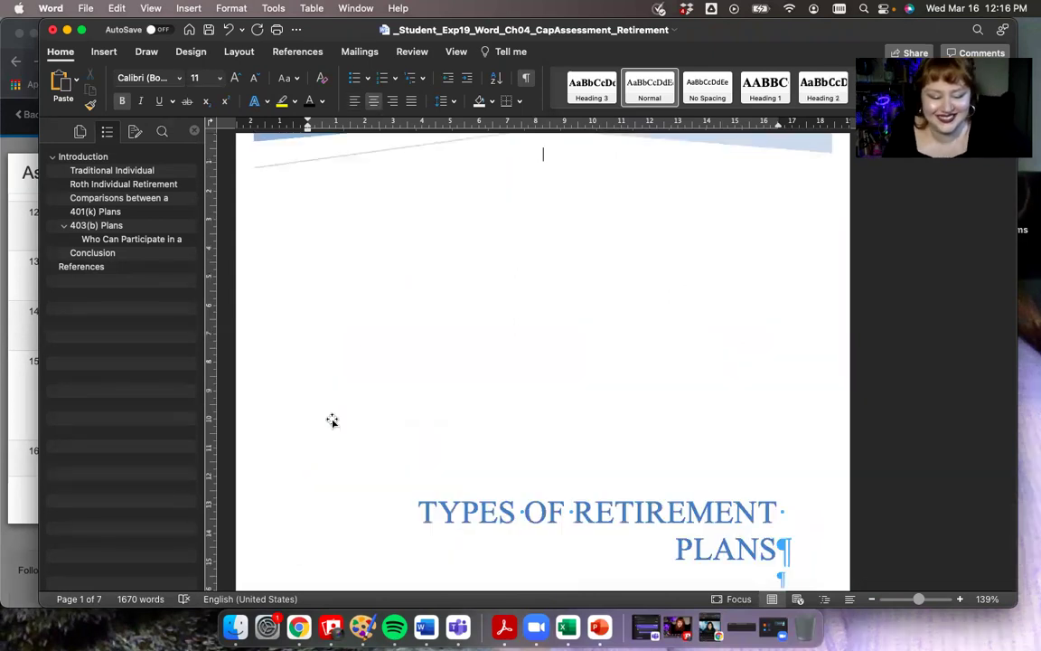
pyautogui.press('Up')
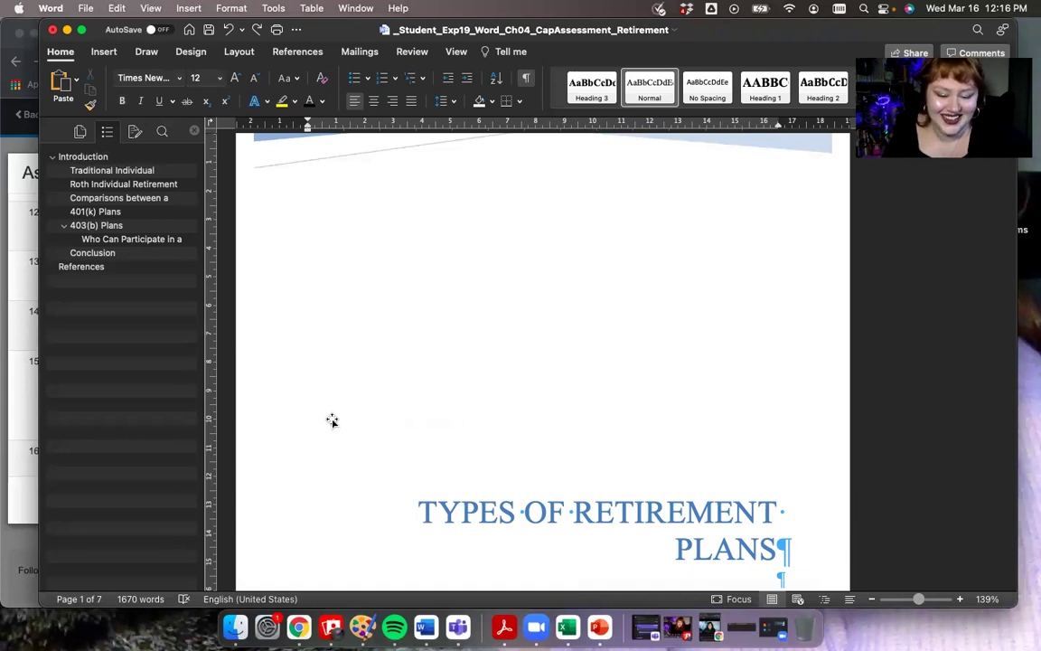
pyautogui.scroll(-5, 332, 420)
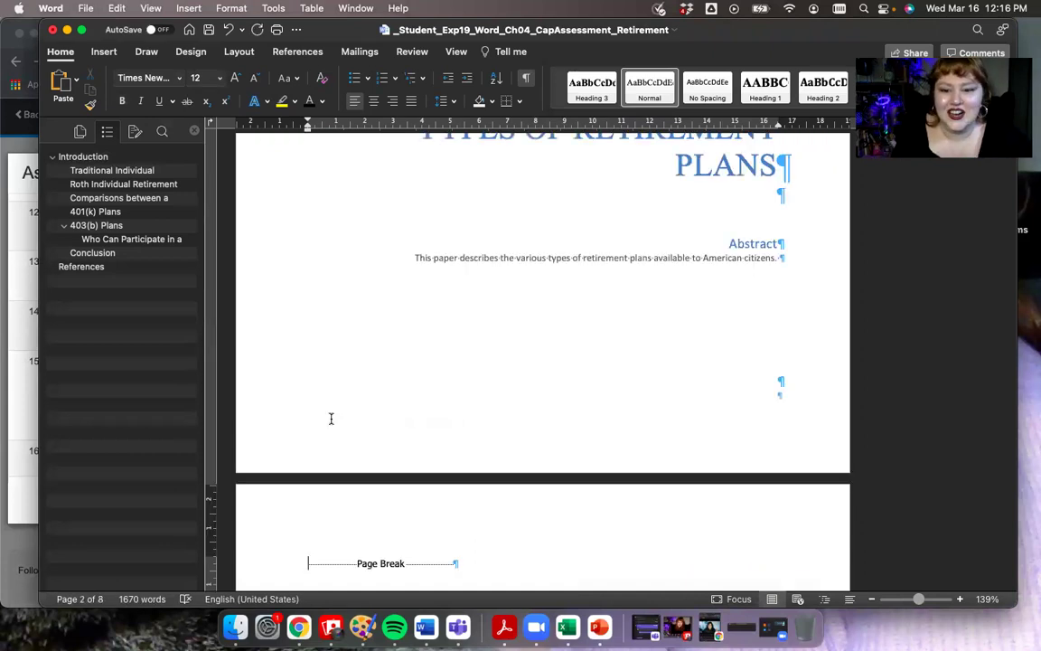
pyautogui.scroll(-10, 331, 419)
pyautogui.scroll(-5, 331, 418)
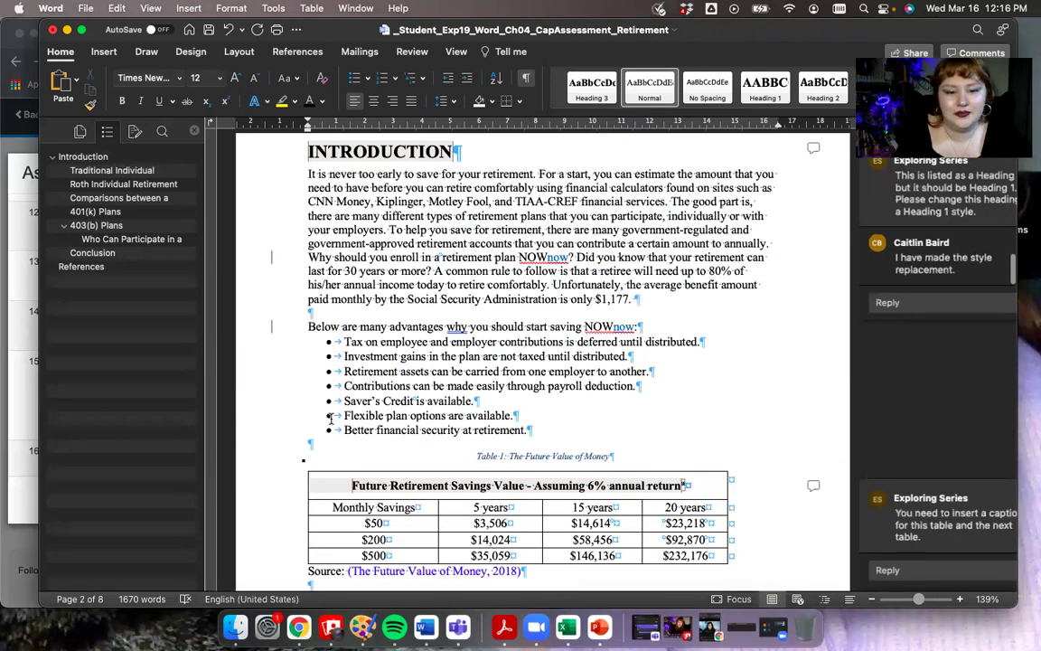
pyautogui.scroll(12, 331, 419)
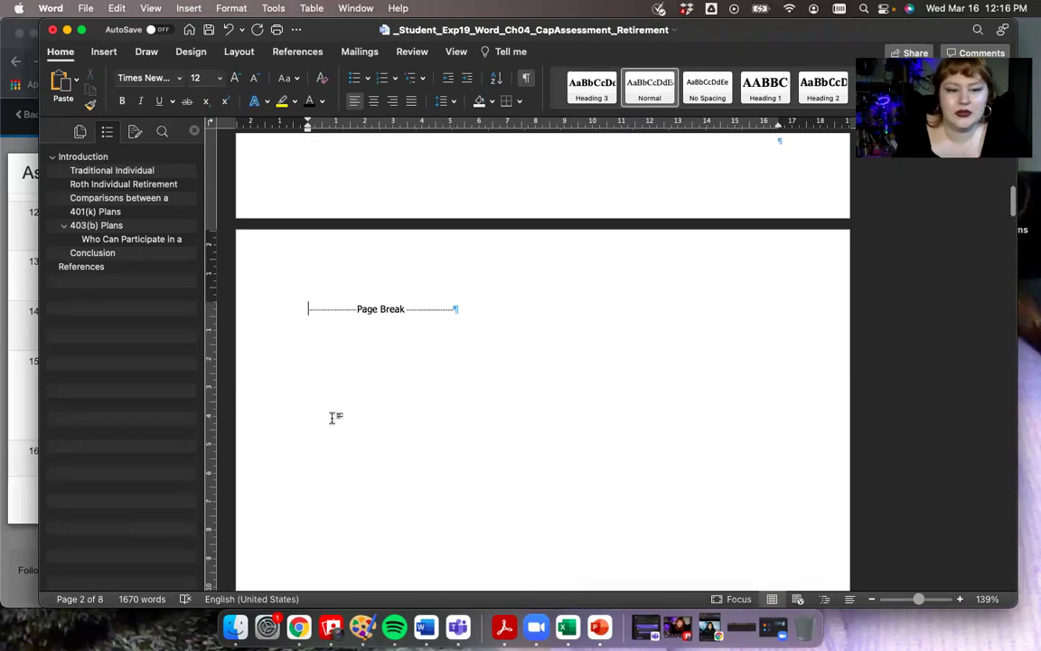
# Step: Insert an automatic table of contents in the Classic style on the blank page after the cover page
pyautogui.click(461, 356)
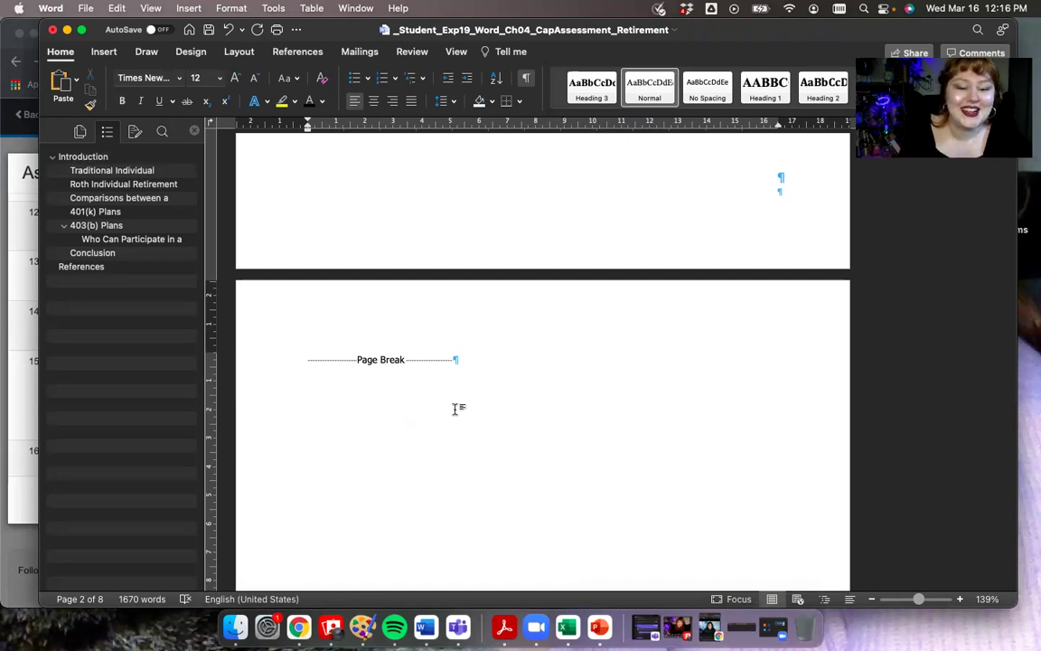
pyautogui.click(298, 52)
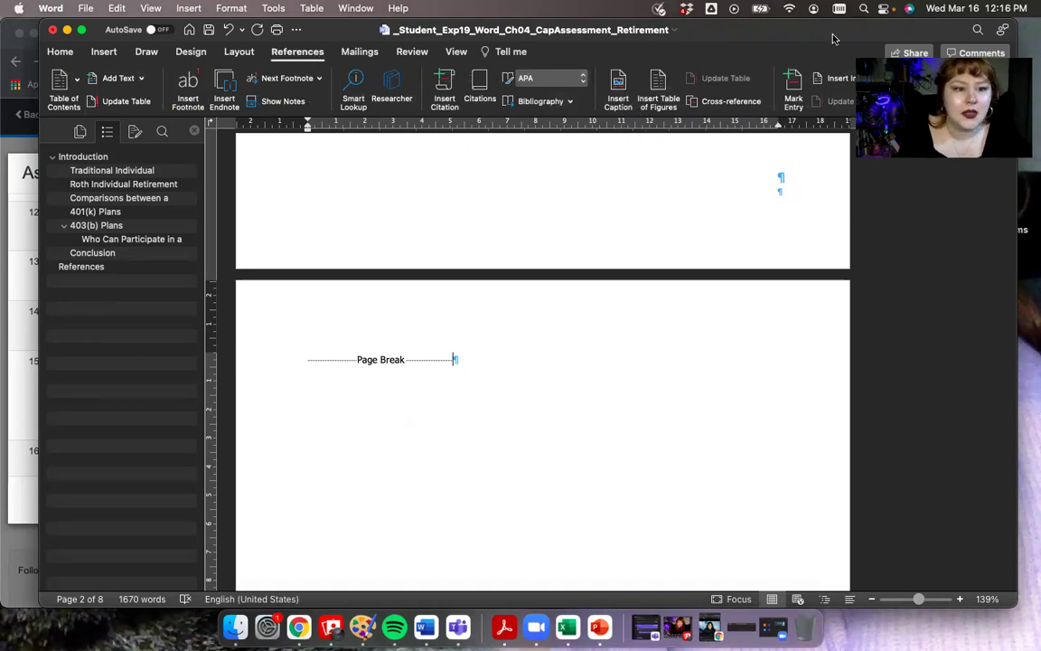
pyautogui.click(77, 82)
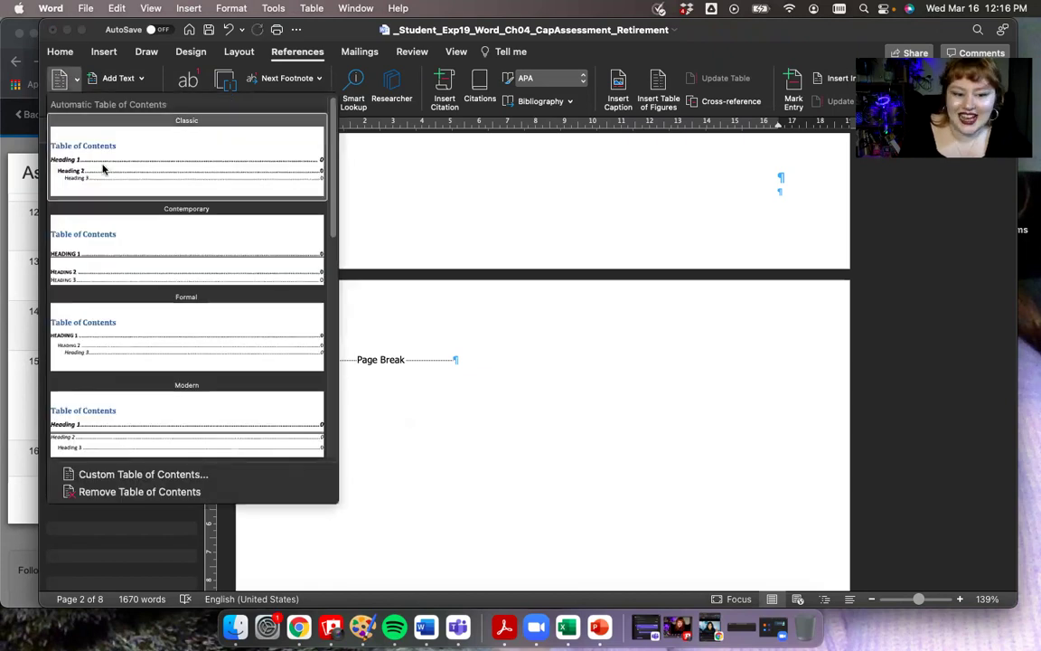
pyautogui.click(102, 168)
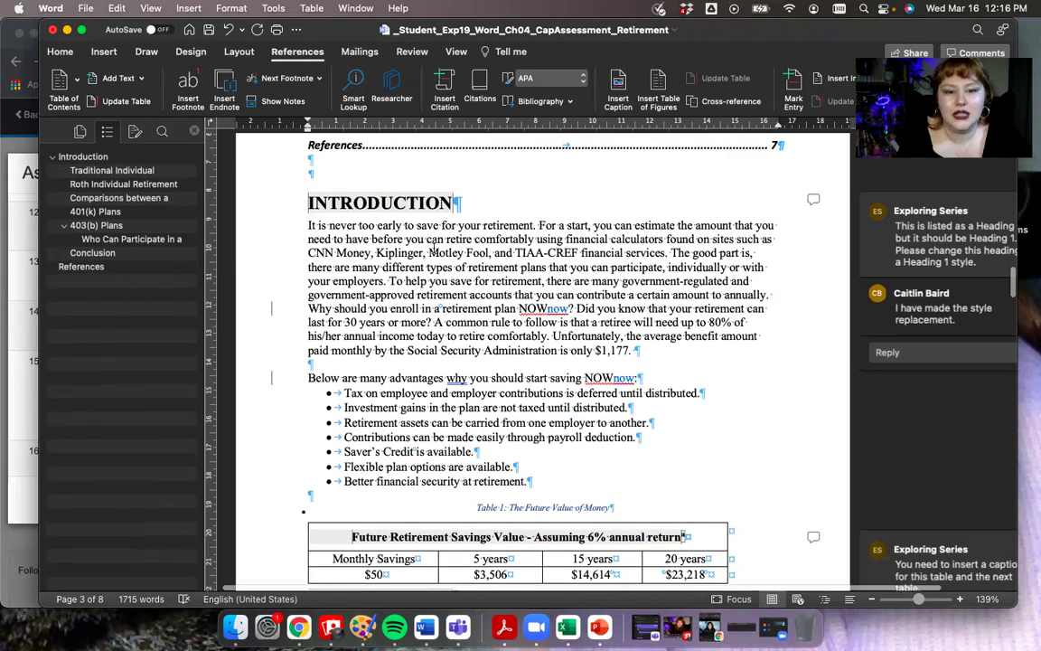
pyautogui.scroll(15, 433, 246)
pyautogui.scroll(-10, 435, 248)
pyautogui.scroll(1, 434, 252)
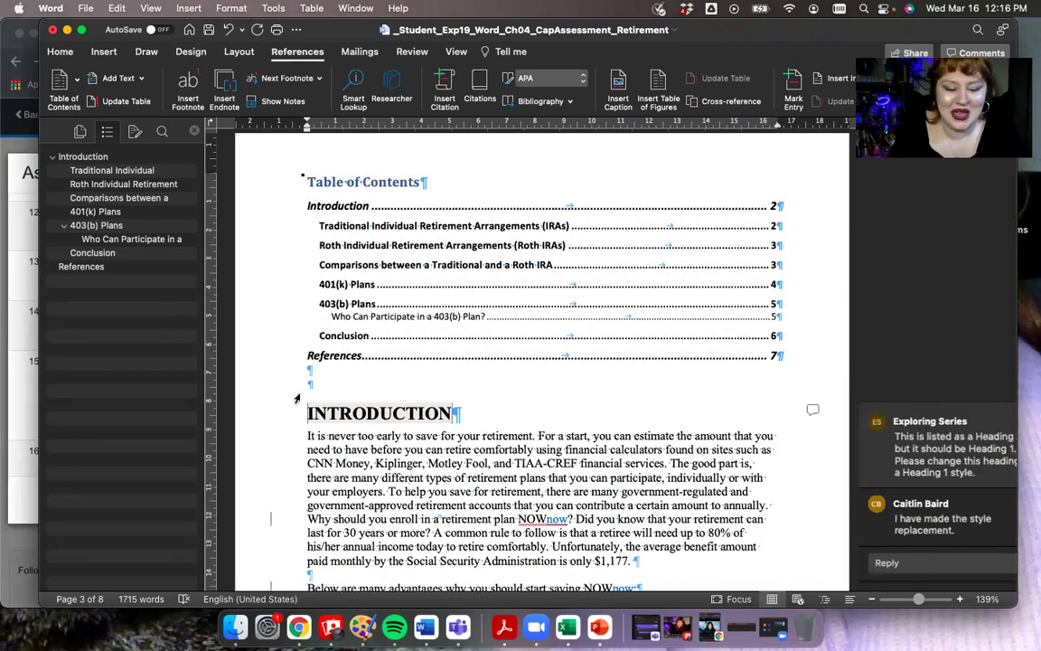
# Step: Insert a page break after the table of contents and remove the empty paragraph above the Introduction heading
pyautogui.press('super+Return')
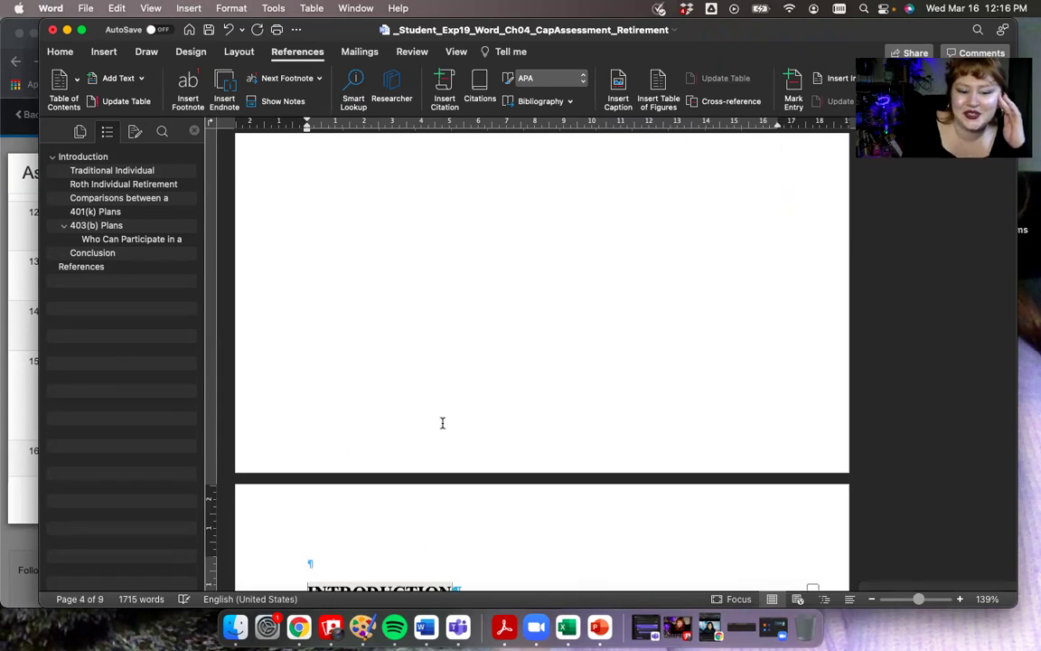
pyautogui.press('BackSpace')
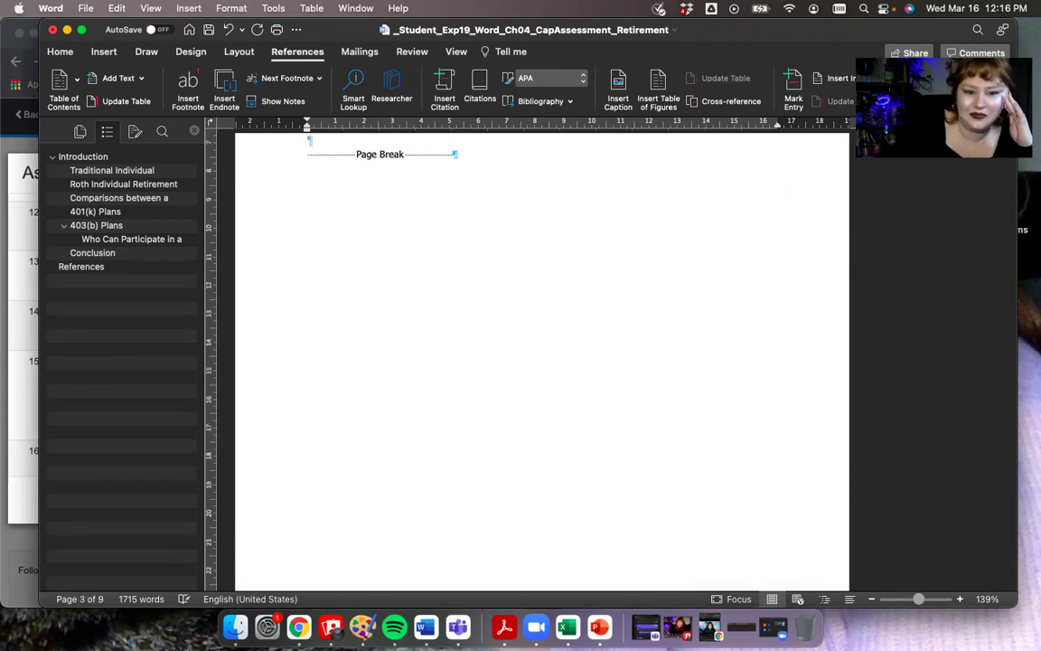
pyautogui.scroll(10, 449, 477)
pyautogui.scroll(-6, 449, 477)
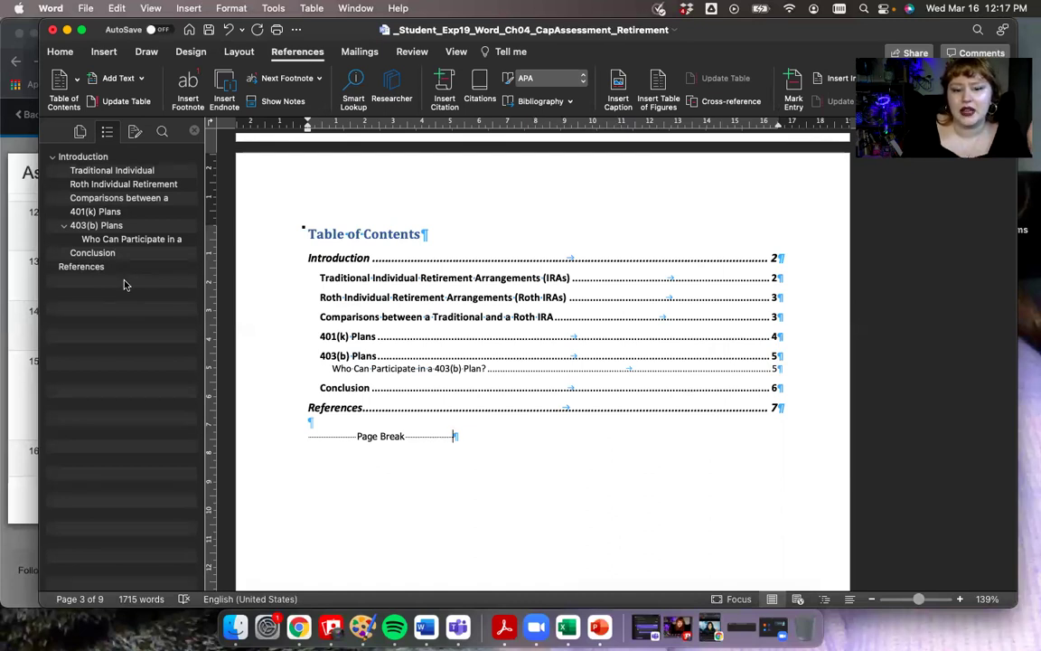
# Step: Switch to Chrome to read the remaining assignment instructions on index entries, then return to the Introduction section in Word
pyautogui.click(28, 260)
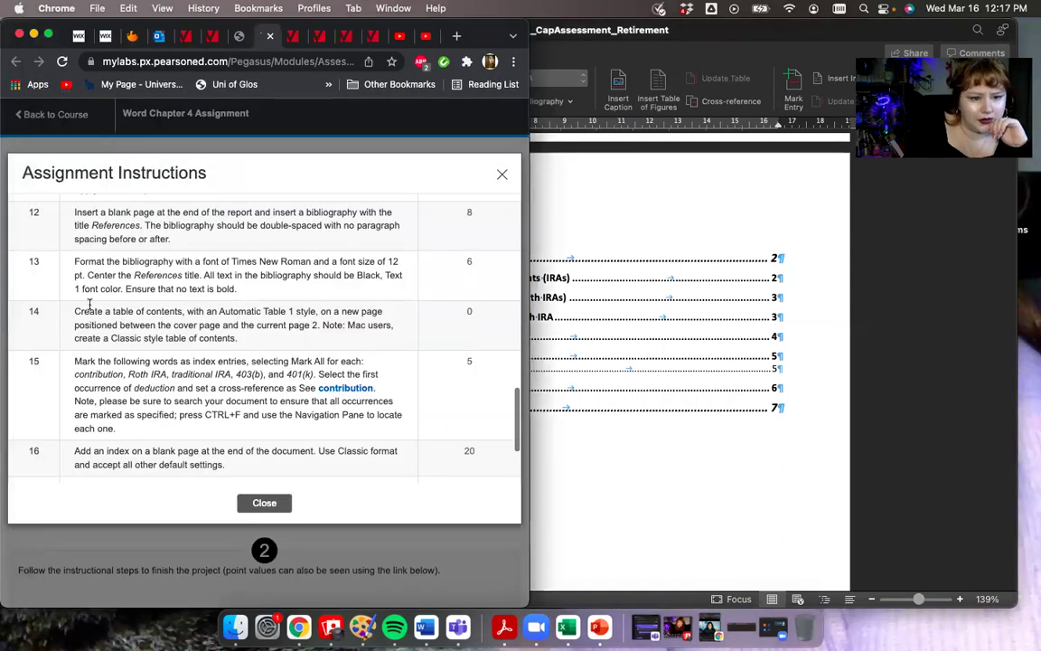
pyautogui.scroll(-2, 90, 304)
pyautogui.scroll(-5, 89, 305)
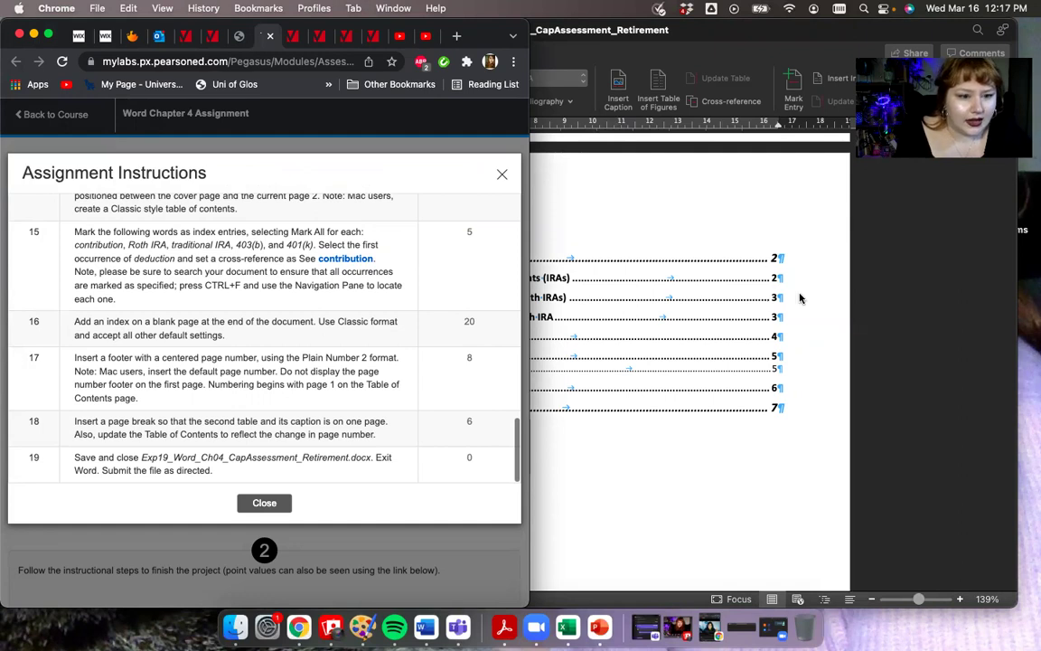
pyautogui.click(820, 369)
pyautogui.moveTo(755, 25); pyautogui.dragTo(798, 209)
pyautogui.moveTo(704, 321); pyautogui.dragTo(784, 11)
pyautogui.scroll(-5, 654, 496)
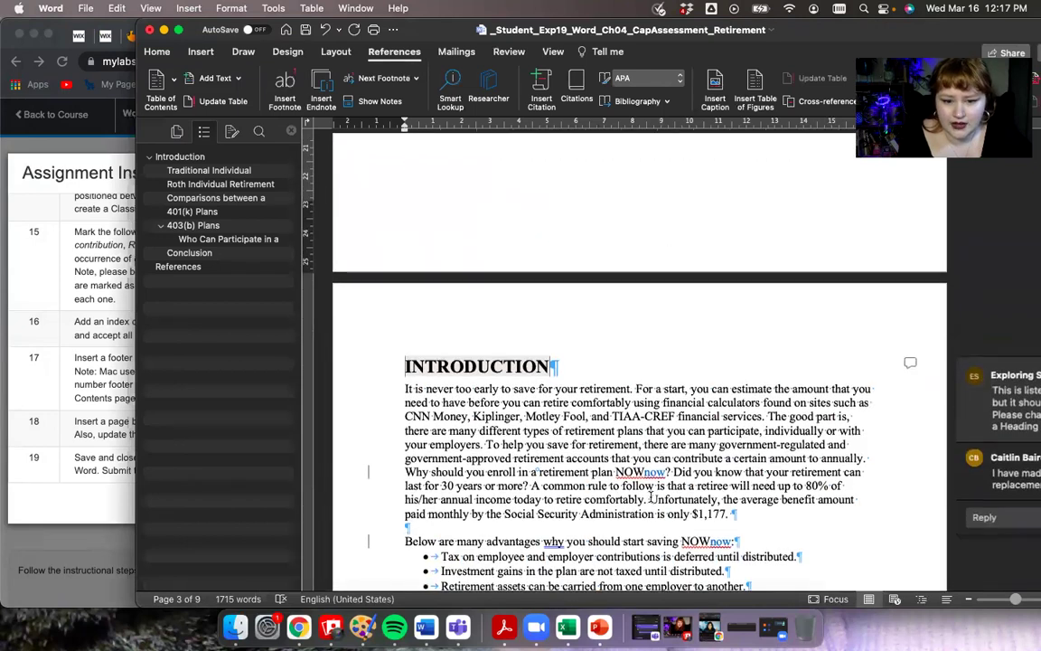
pyautogui.scroll(-3, 650, 498)
pyautogui.scroll(8, 581, 305)
pyautogui.scroll(-8, 581, 305)
pyautogui.moveTo(828, 34); pyautogui.dragTo(724, 33)
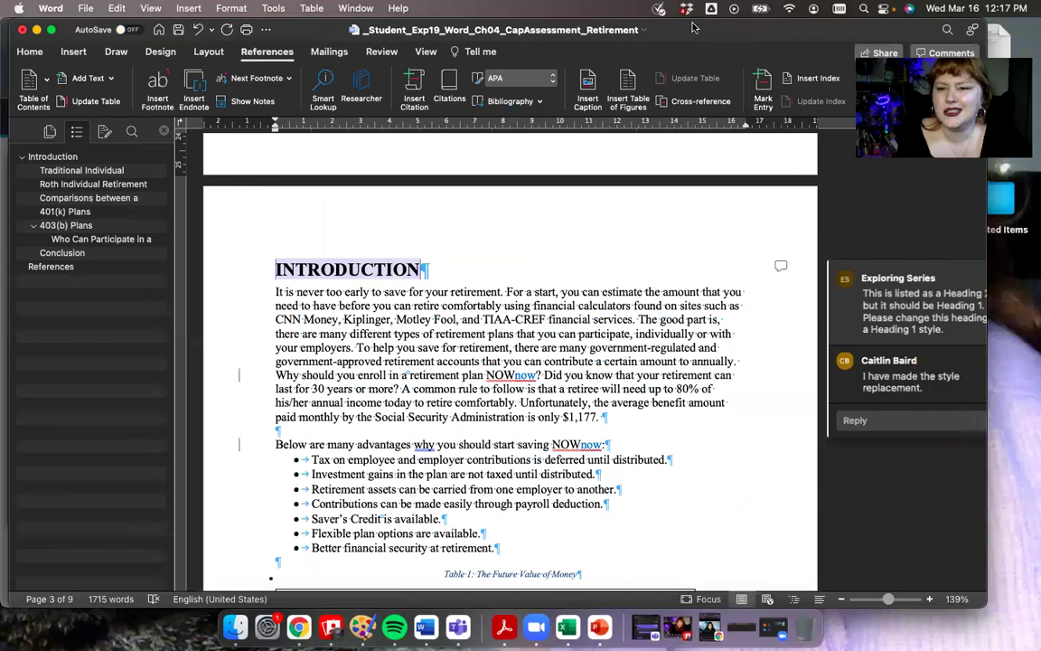
# Step: Search the document for "contribution" and go to its occurrence at the start of the payroll deduction bullet
pyautogui.click(968, 30)
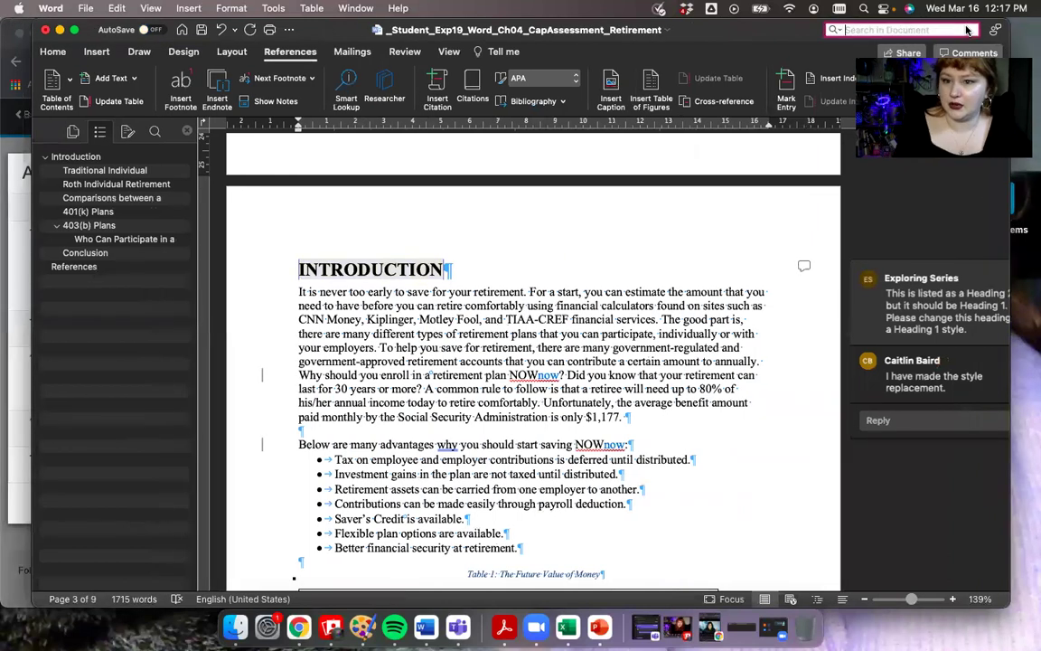
pyautogui.write('contribution')
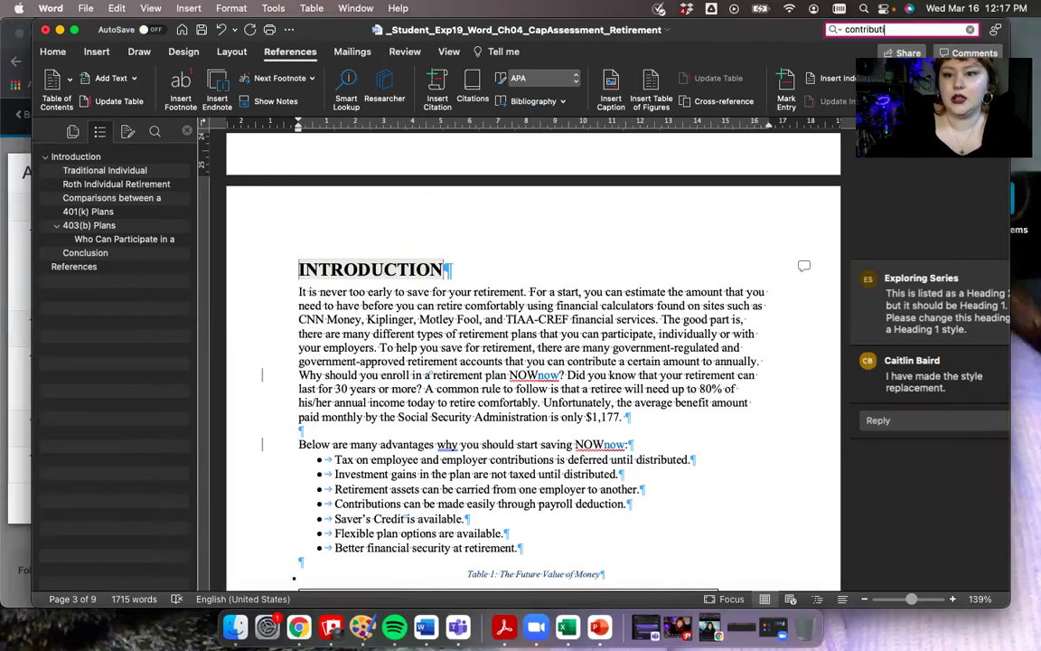
pyautogui.click(967, 30)
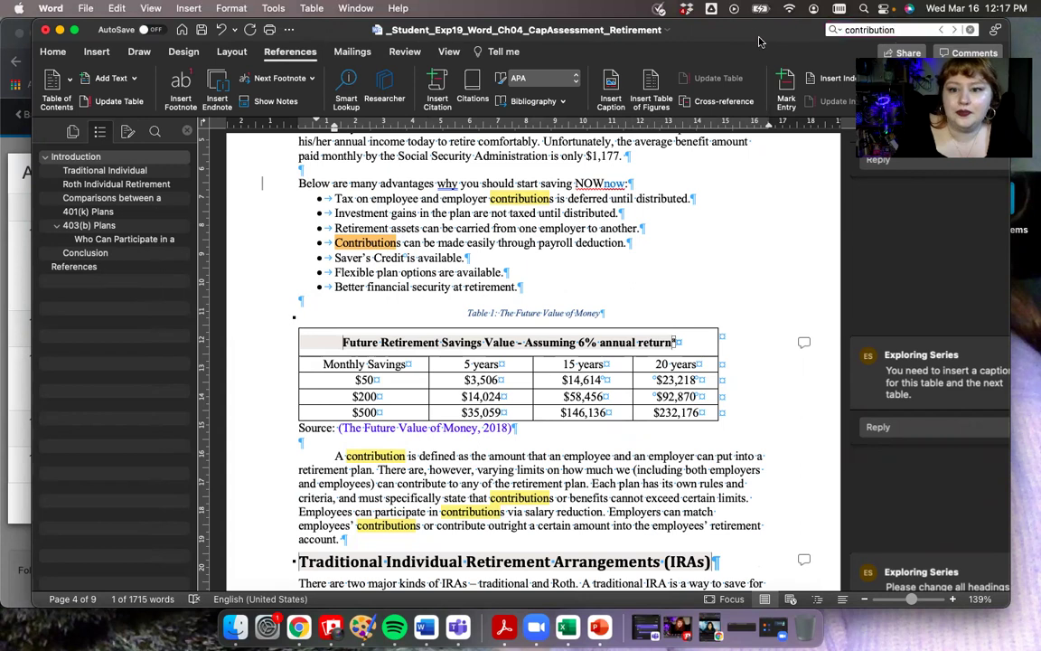
pyautogui.doubleClick(685, 37)
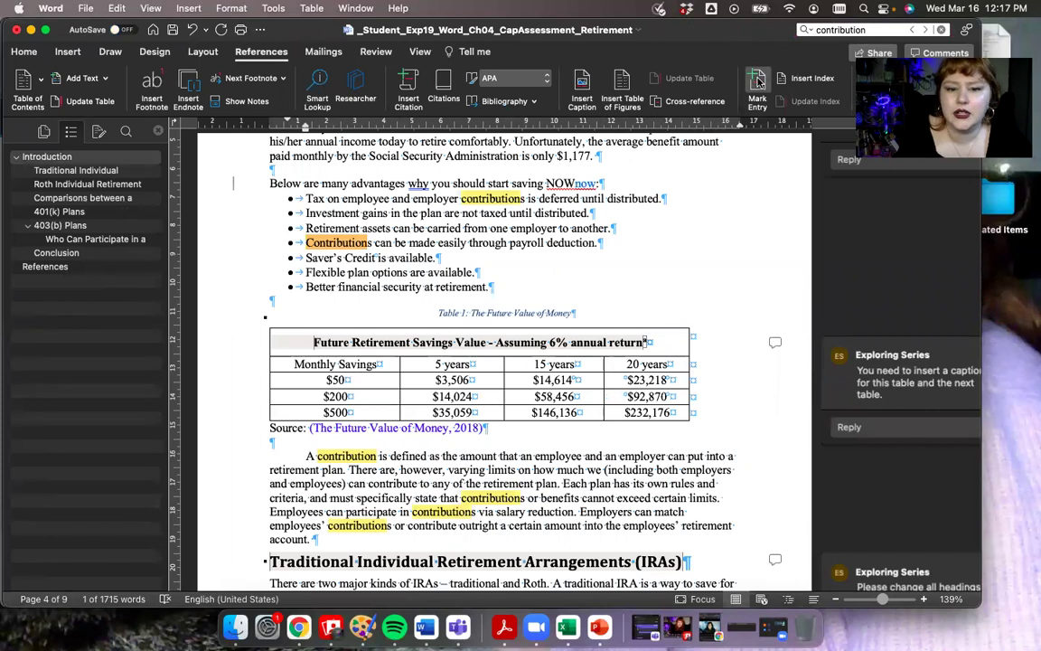
# Step: Try to mark all occurrences of "Contribution" as index entries with the Current page option, keeping the assignment instructions in view
pyautogui.click(757, 83)
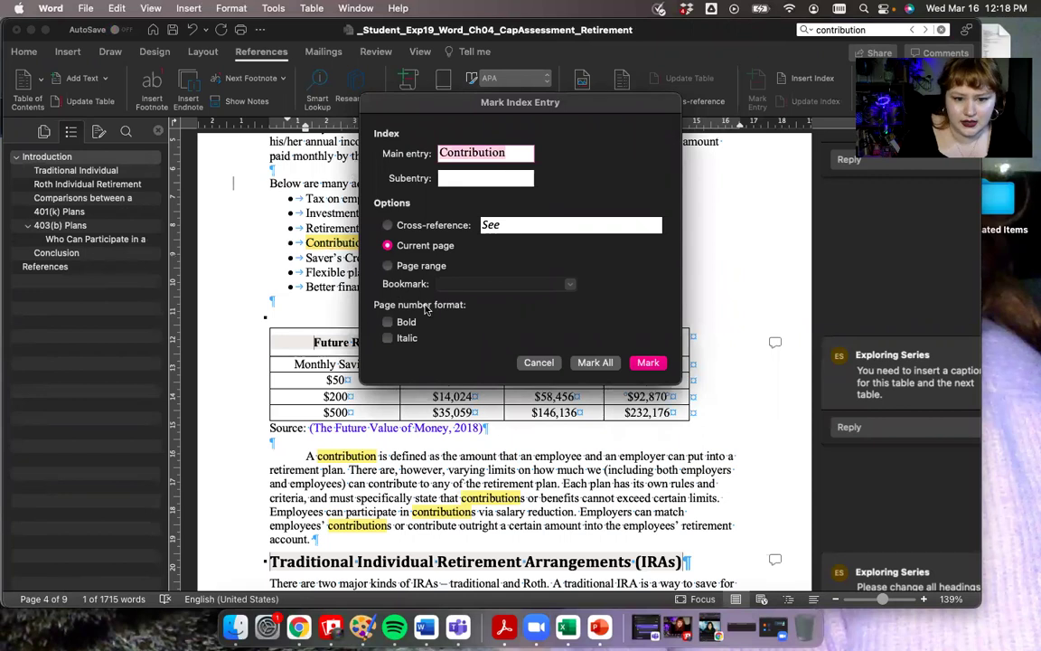
pyautogui.moveTo(504, 31); pyautogui.dragTo(793, 30)
pyautogui.moveTo(714, 30)
pyautogui.mouseDown()
pyautogui.moveTo(372, 30)
pyautogui.moveTo(716, 31)
pyautogui.mouseUp()
pyautogui.moveTo(472, 109); pyautogui.dragTo(690, 140)
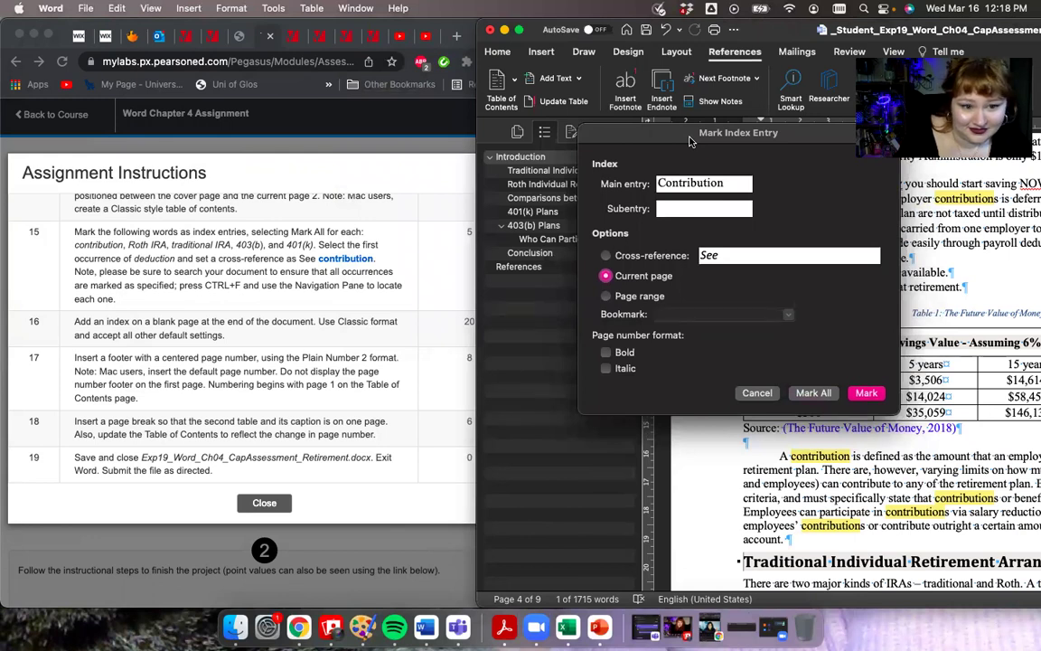
pyautogui.moveTo(691, 140); pyautogui.dragTo(466, 114)
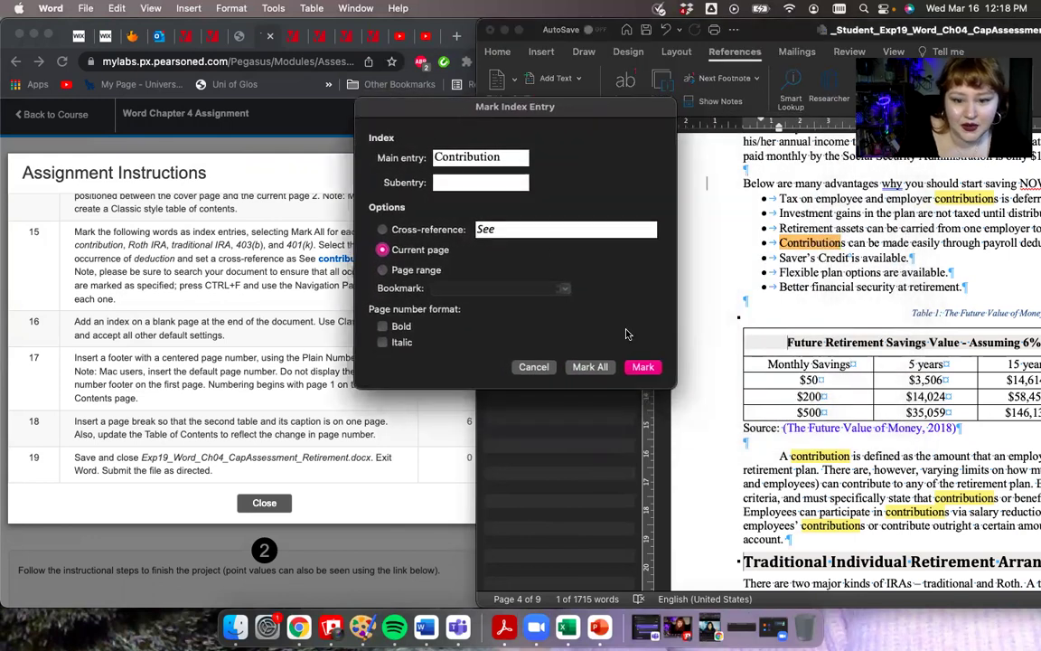
pyautogui.click(588, 366)
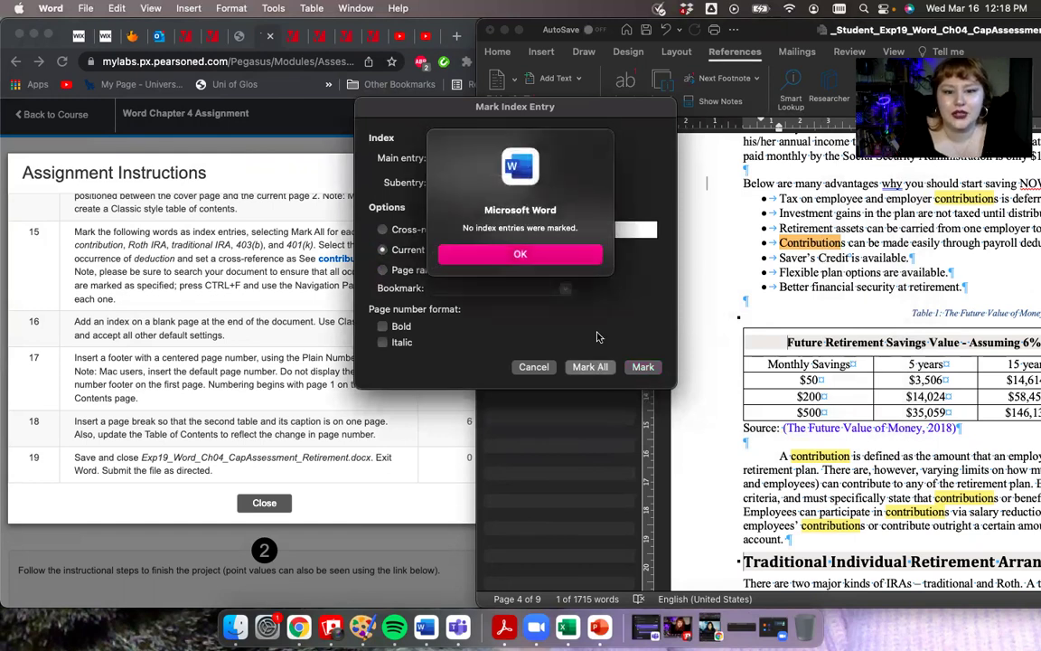
pyautogui.click(549, 255)
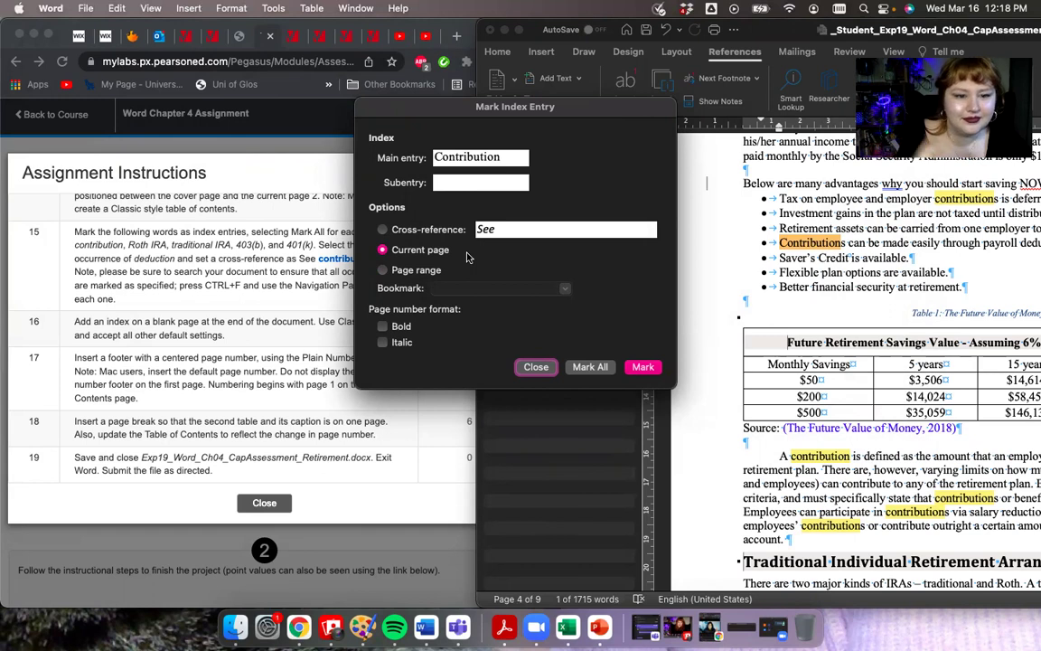
# Step: Try to mark all occurrences of the lowercase main entry "contribution" as index entries
pyautogui.moveTo(582, 112); pyautogui.dragTo(614, 112)
pyautogui.click(469, 157)
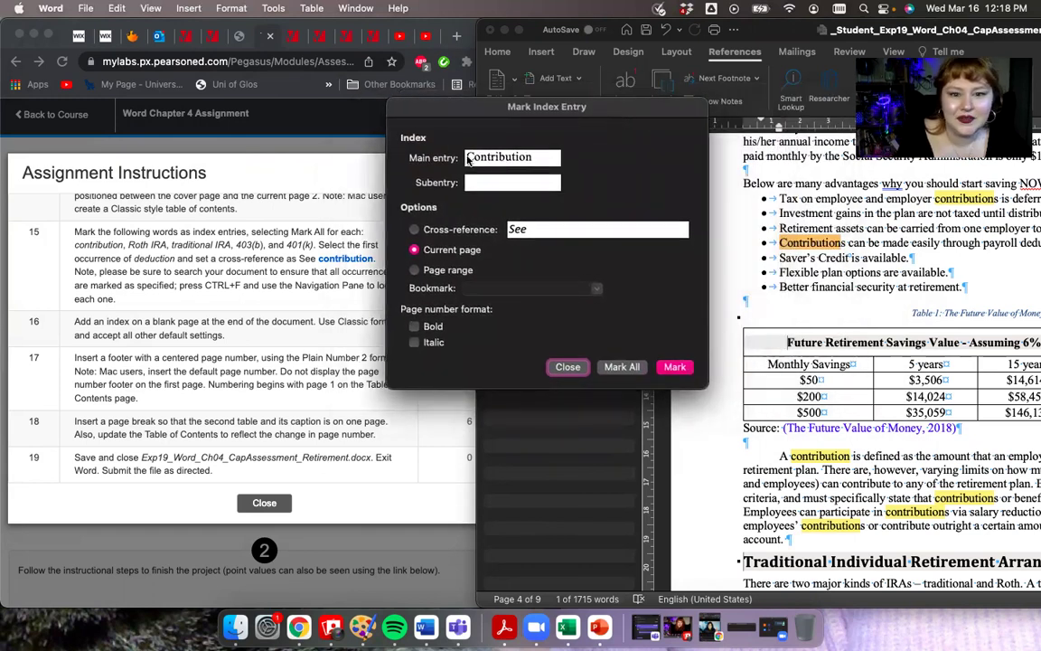
pyautogui.press('BackSpace')
pyautogui.write('c')
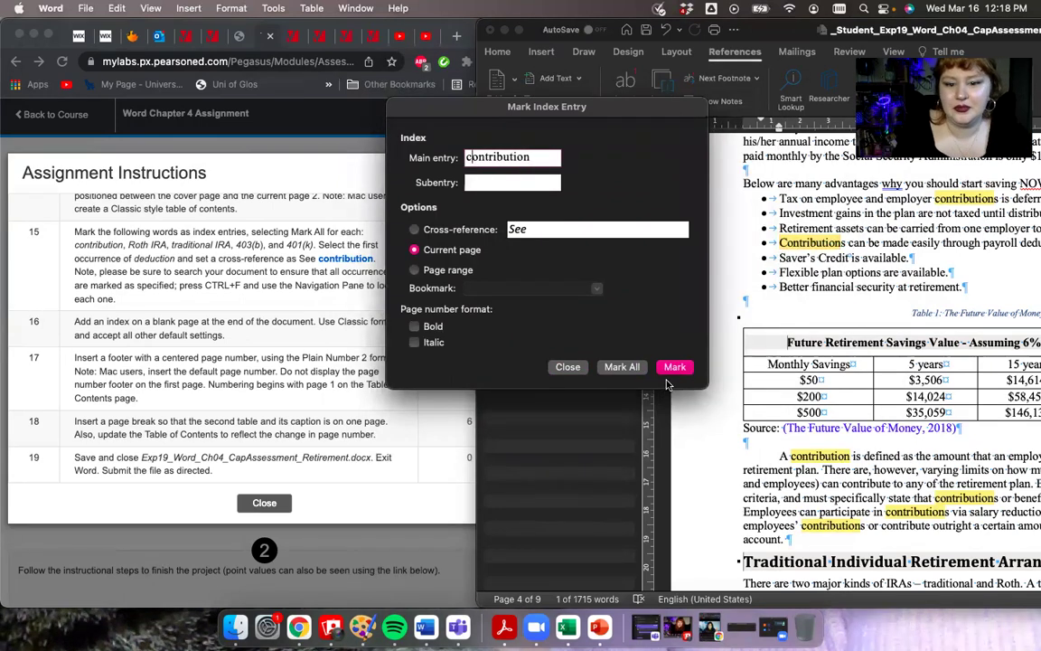
pyautogui.click(614, 368)
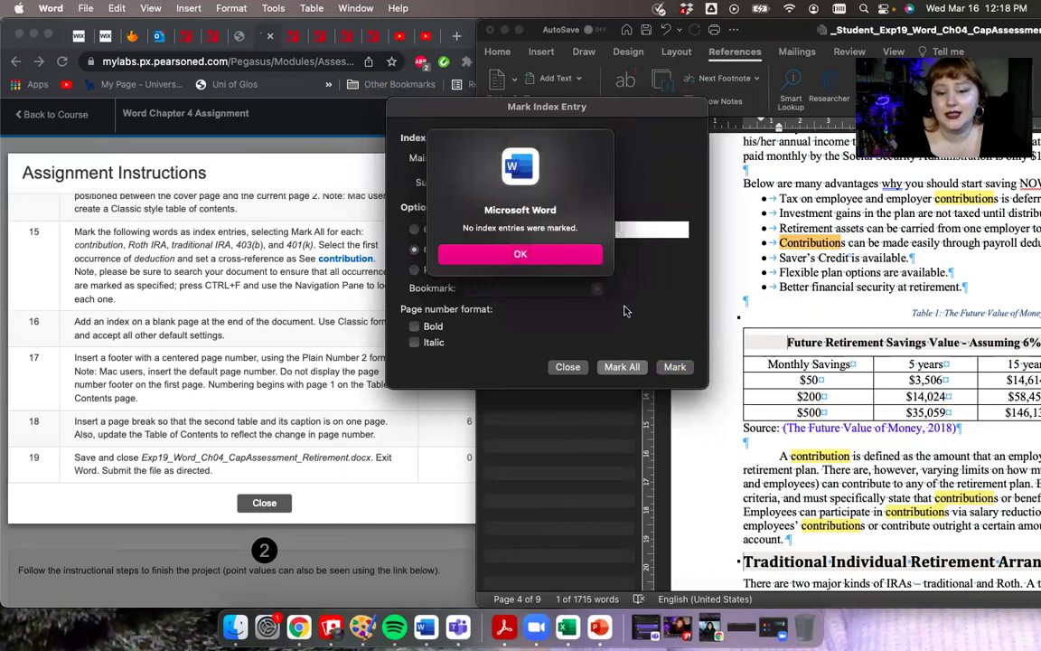
pyautogui.click(568, 259)
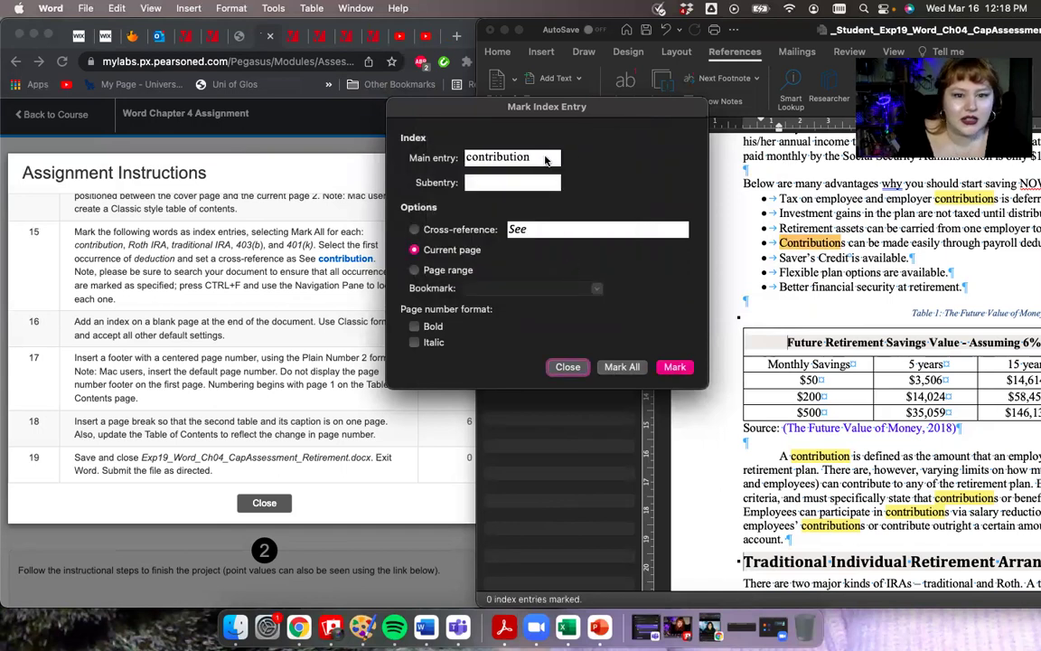
# Step: Try to mark all occurrences of "Roth IRA" as index entries with the Current page option
pyautogui.moveTo(545, 160); pyautogui.dragTo(423, 144)
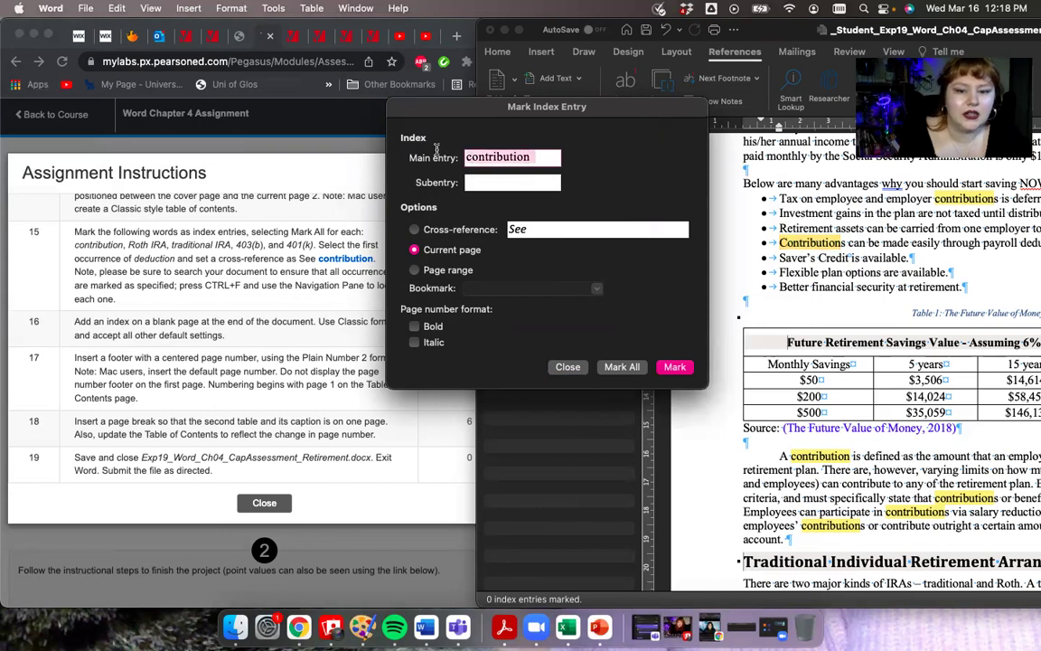
pyautogui.press('BackSpace')
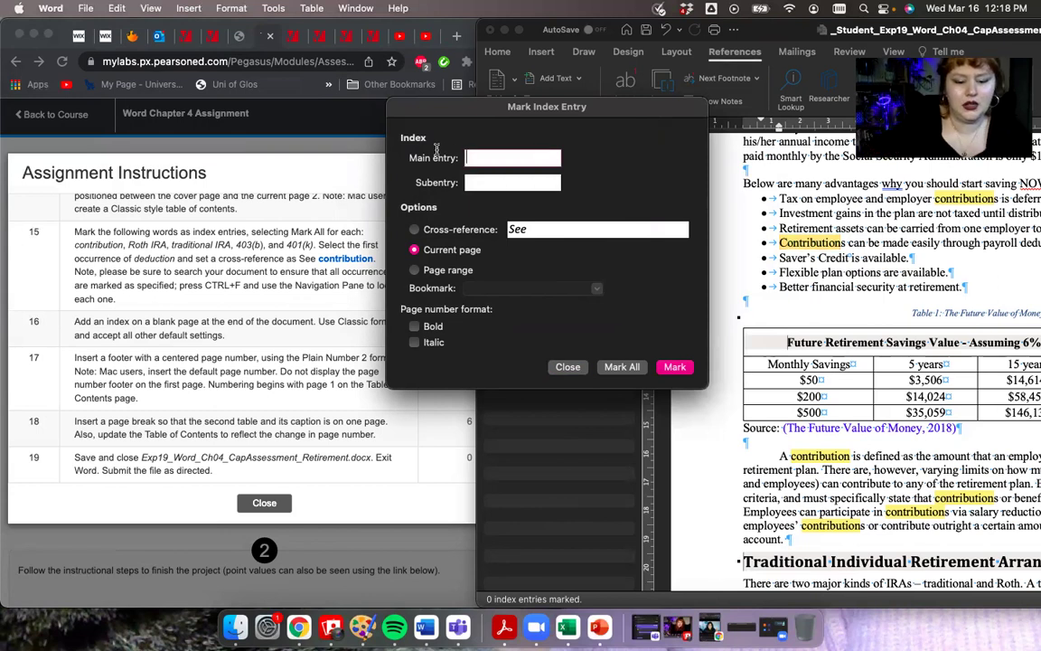
pyautogui.write('Roth IRA')
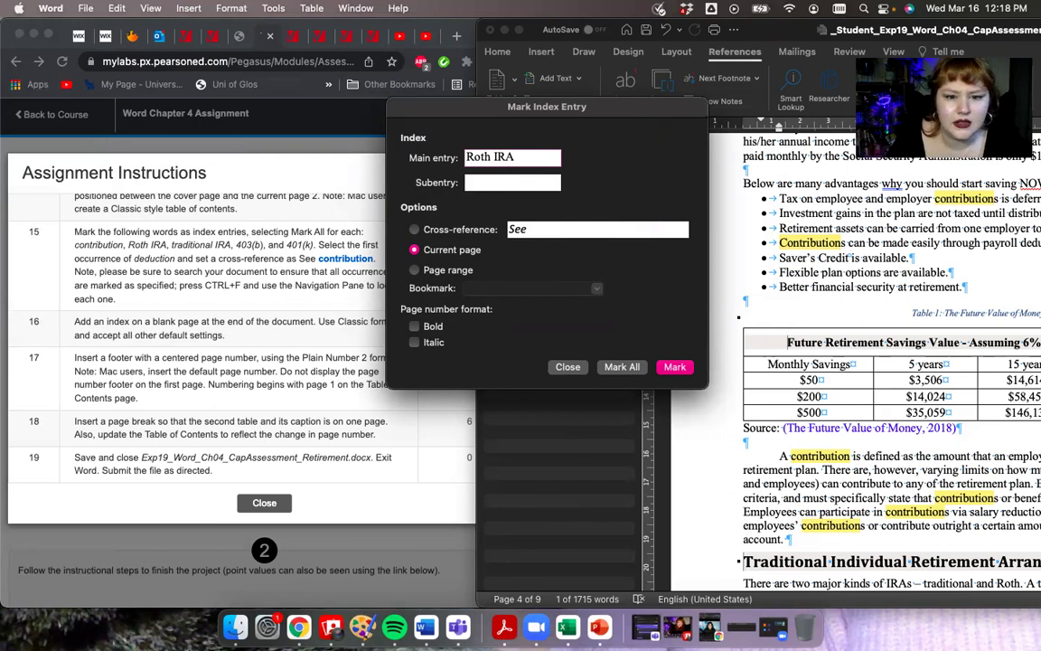
pyautogui.click(414, 230)
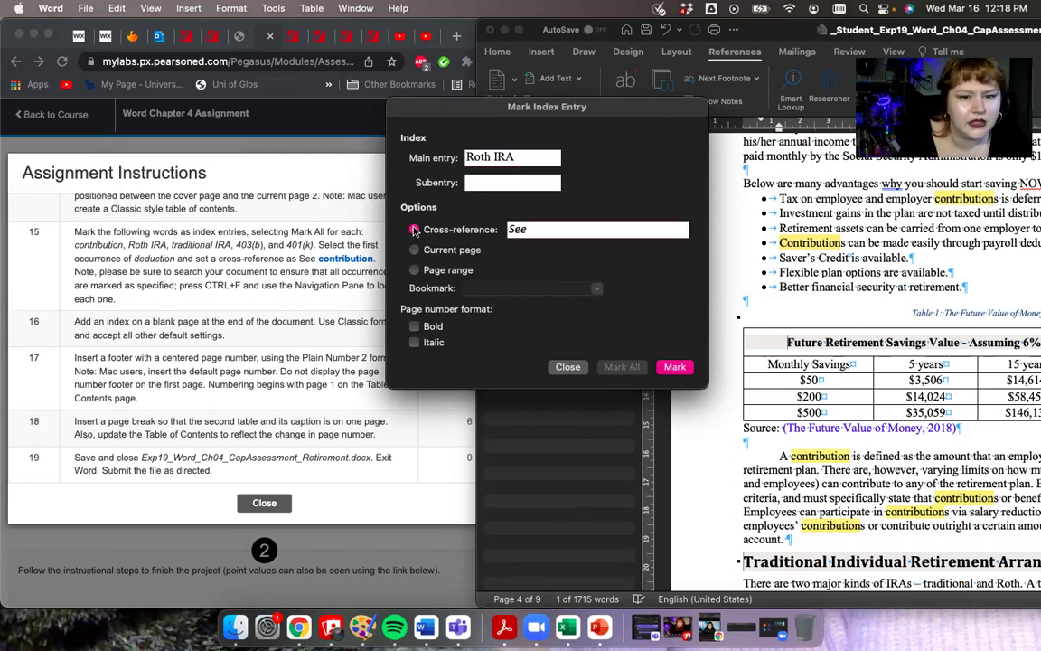
pyautogui.click(414, 250)
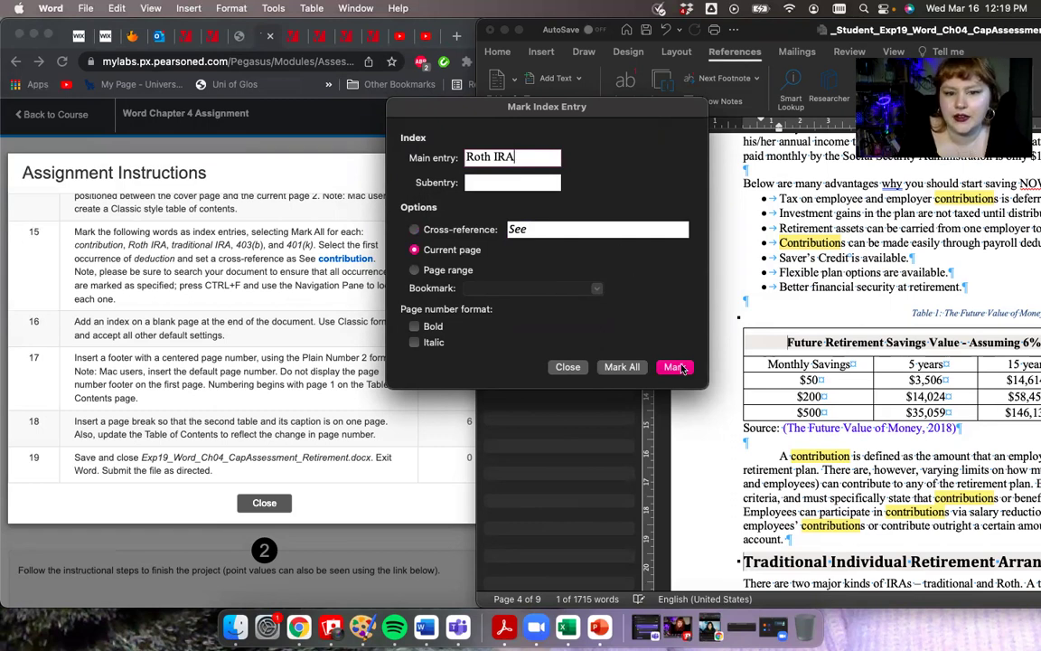
pyautogui.click(619, 370)
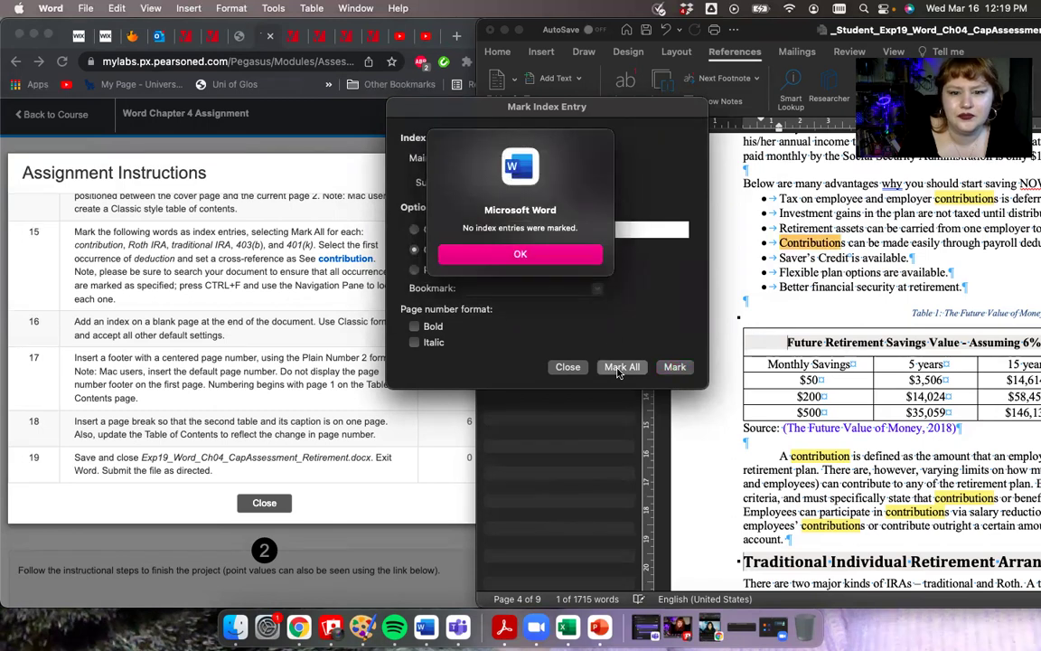
pyautogui.click(579, 257)
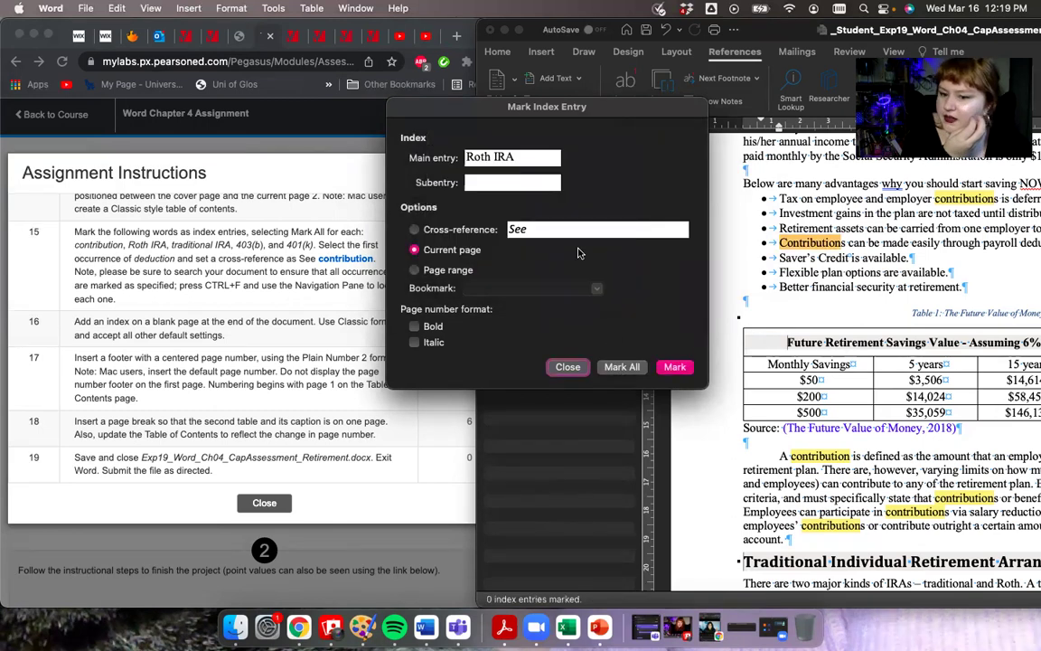
# Step: Try to mark all occurrences of "traditional IRA" as index entries with the Current page option, and leave index marking
pyautogui.click(522, 156)
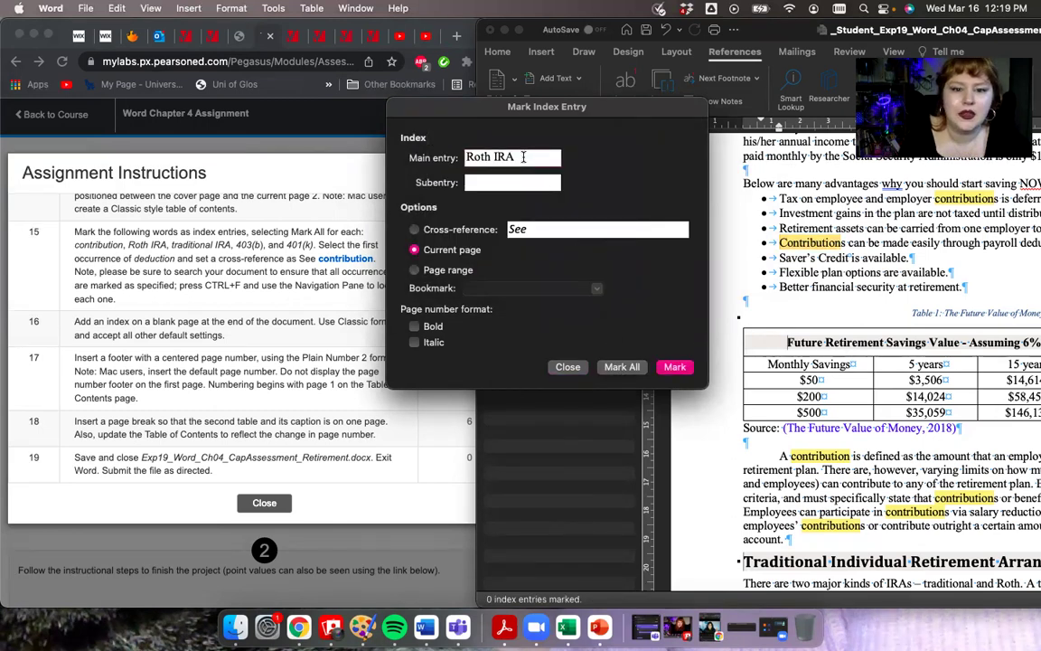
pyautogui.moveTo(522, 156); pyautogui.dragTo(400, 137)
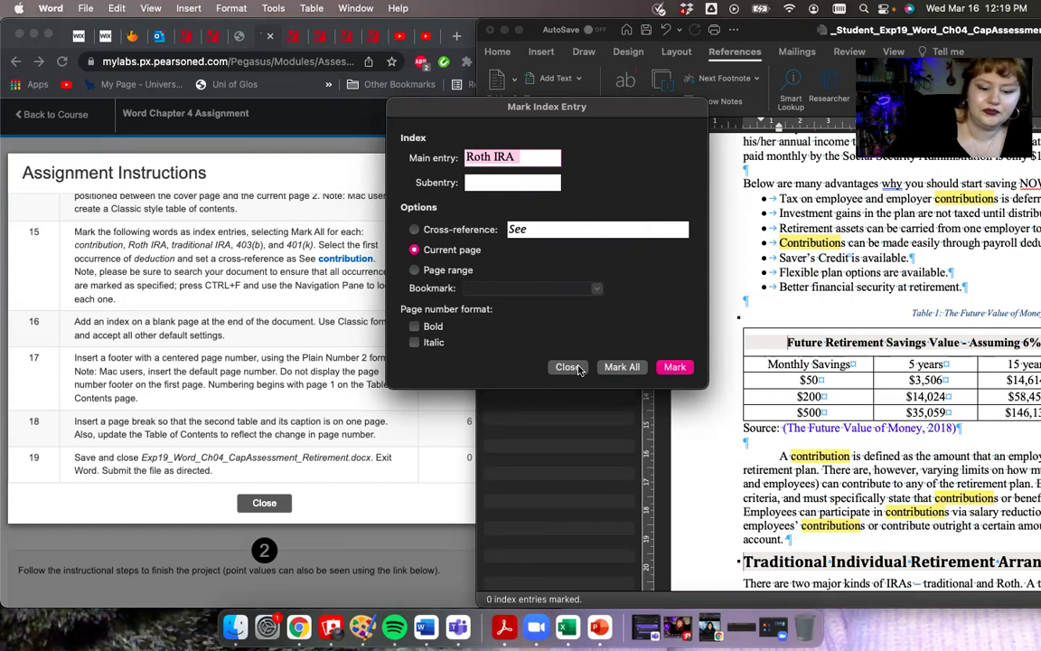
pyautogui.write('tradition')
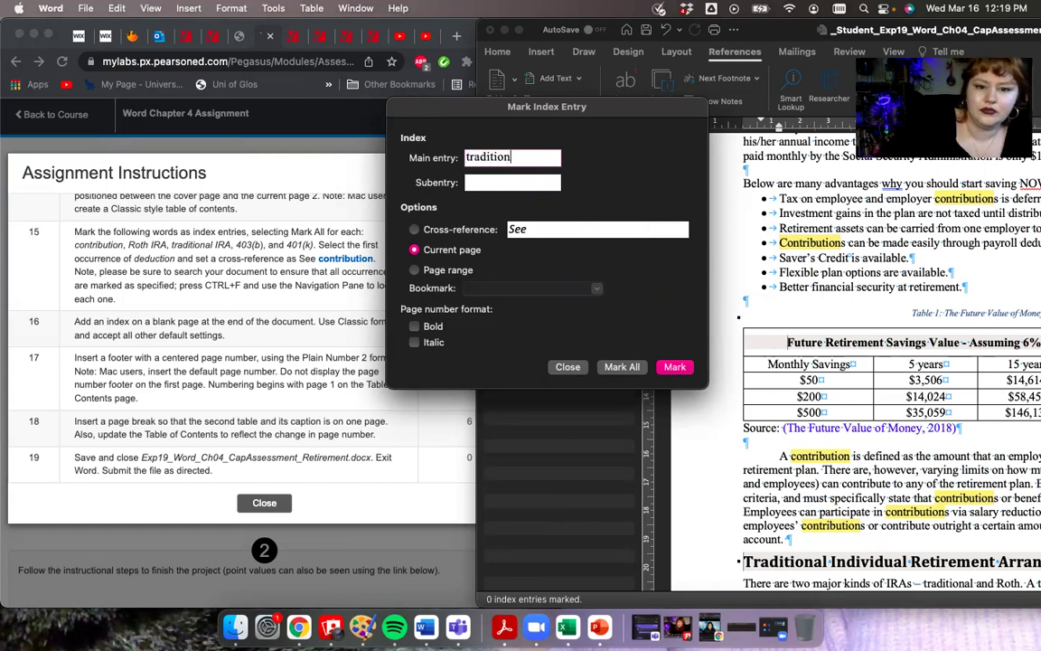
pyautogui.write('al IRA')
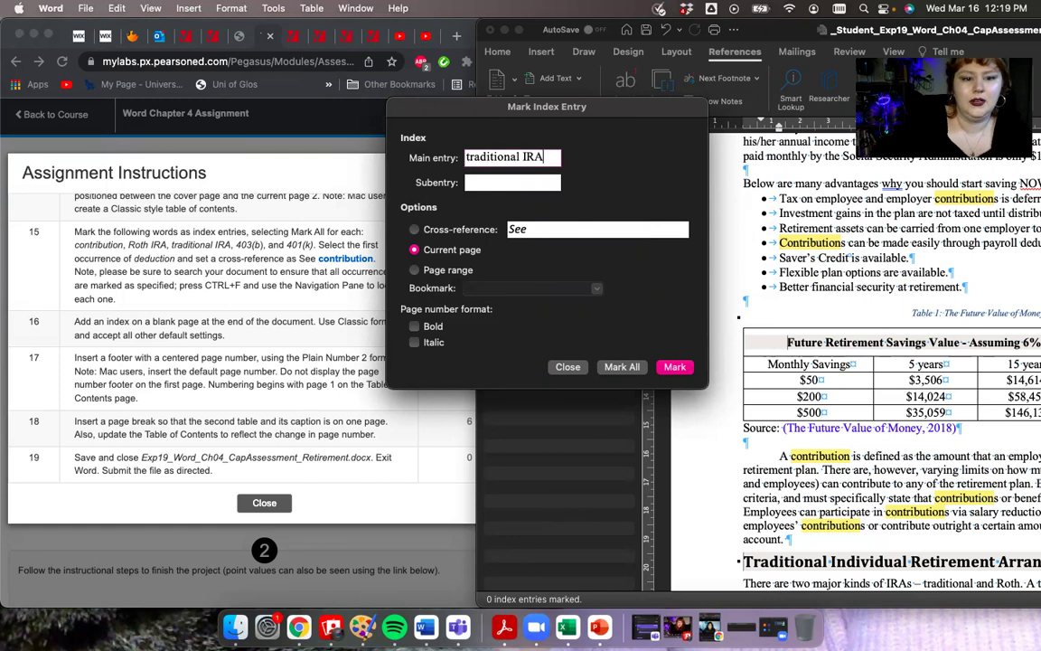
pyautogui.click(615, 368)
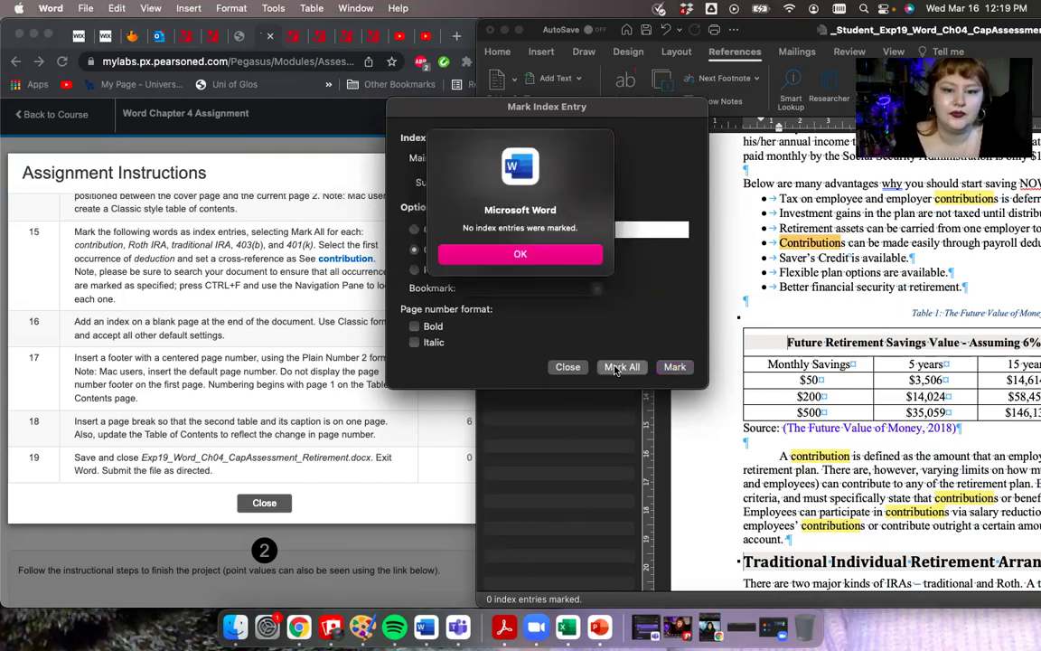
pyautogui.click(588, 254)
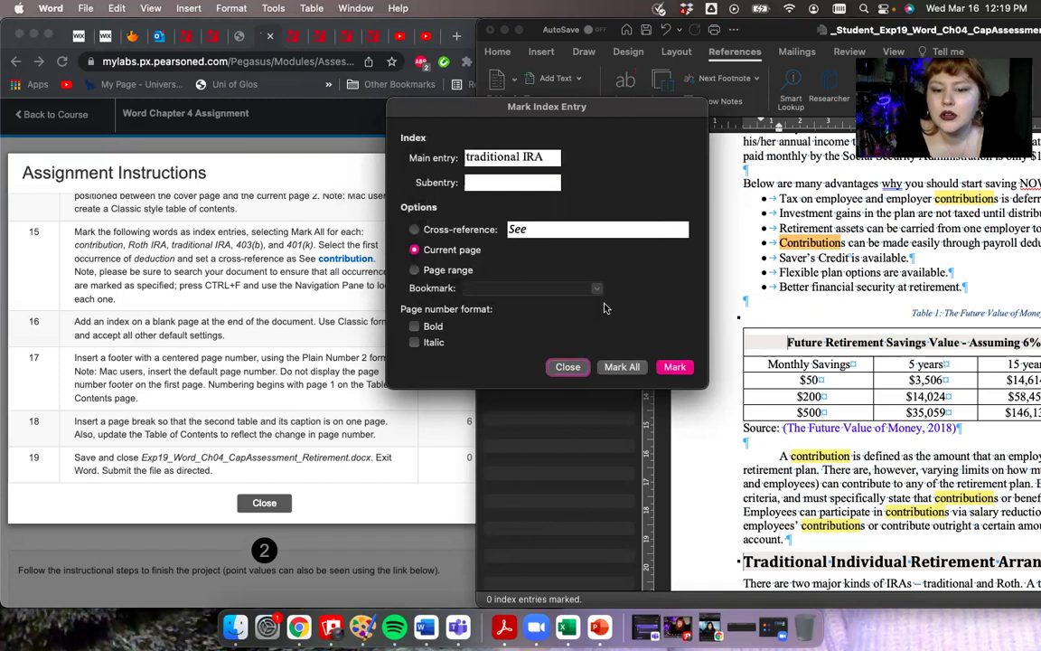
pyautogui.click(569, 366)
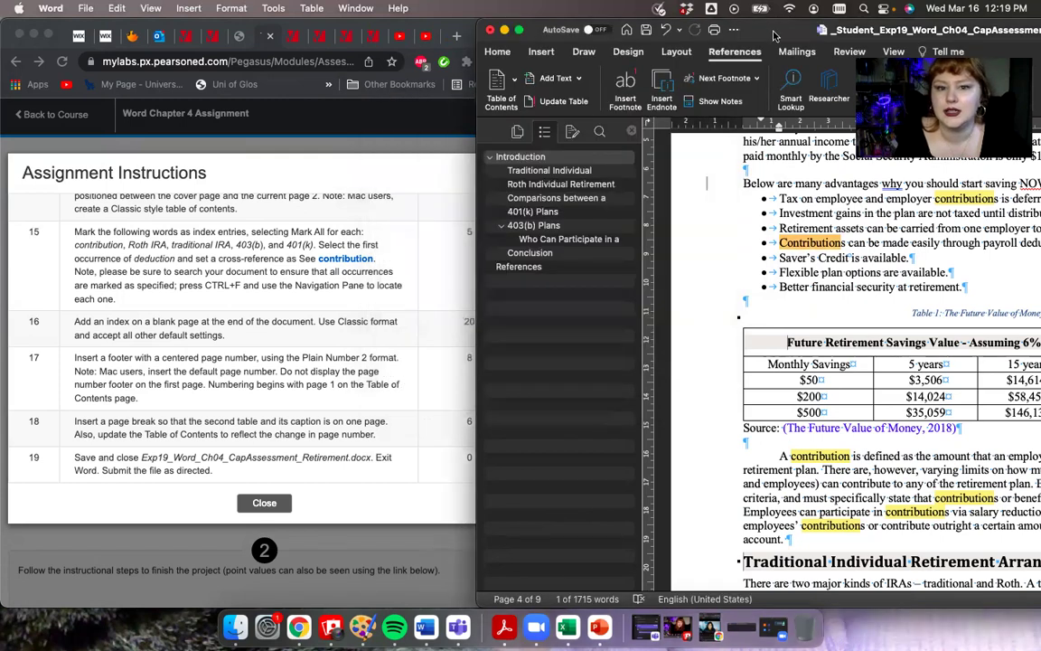
pyautogui.moveTo(482, 30); pyautogui.dragTo(450, 30)
pyautogui.doubleClick(451, 29)
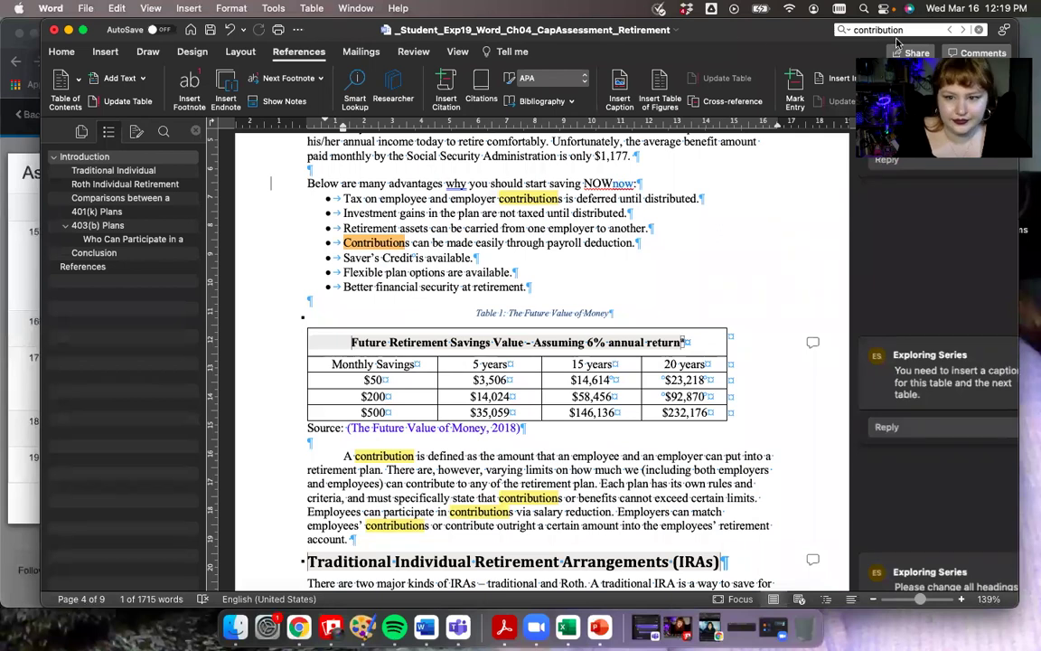
pyautogui.click(843, 79)
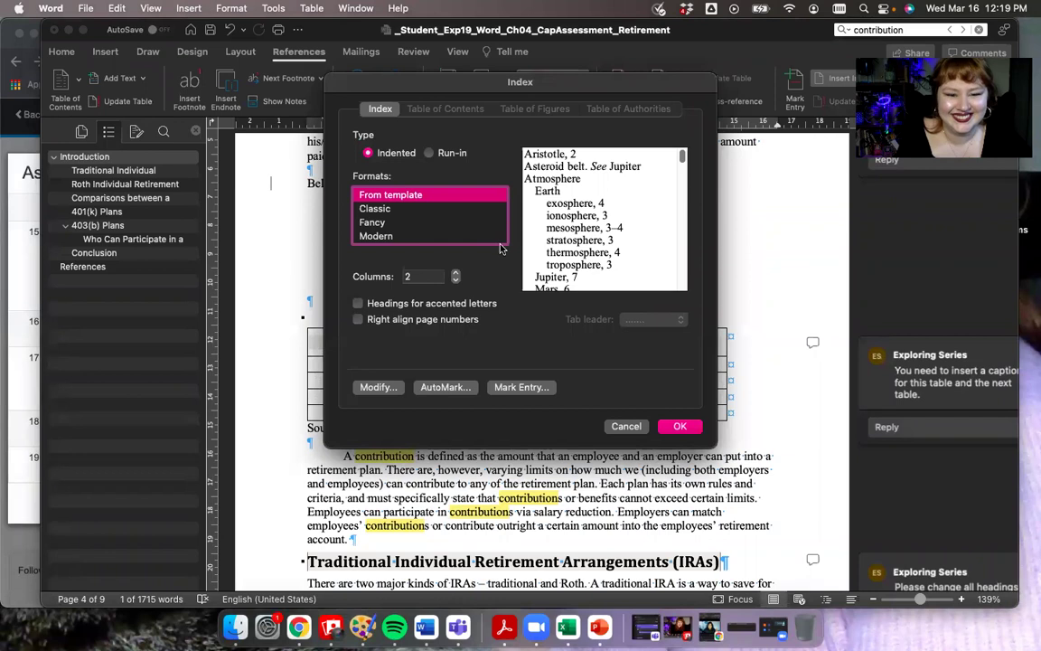
pyautogui.click(24, 307)
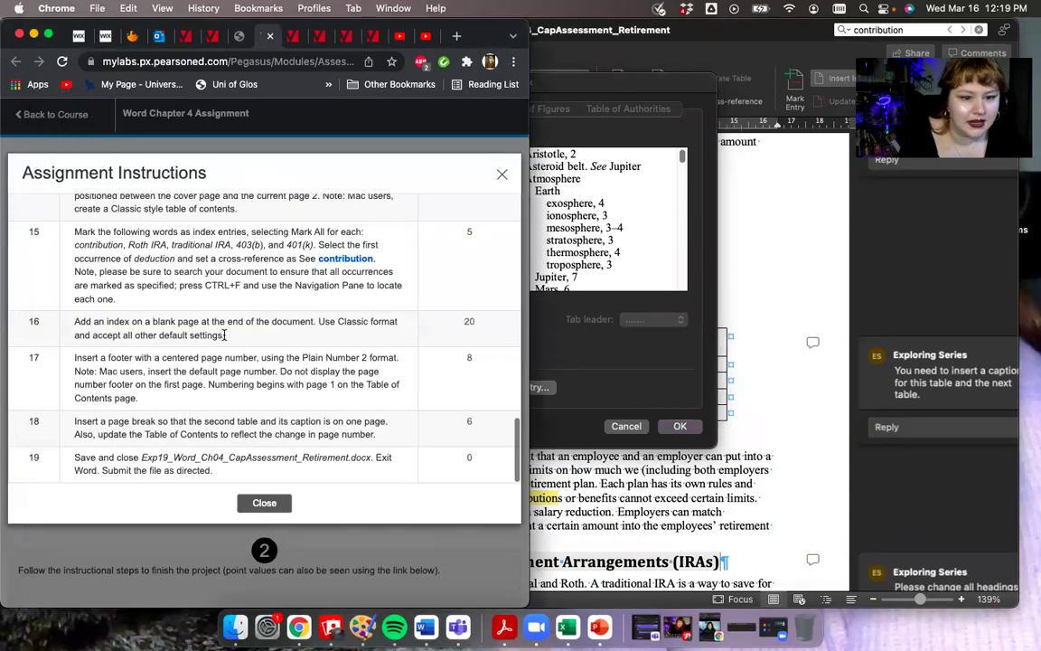
pyautogui.click(633, 364)
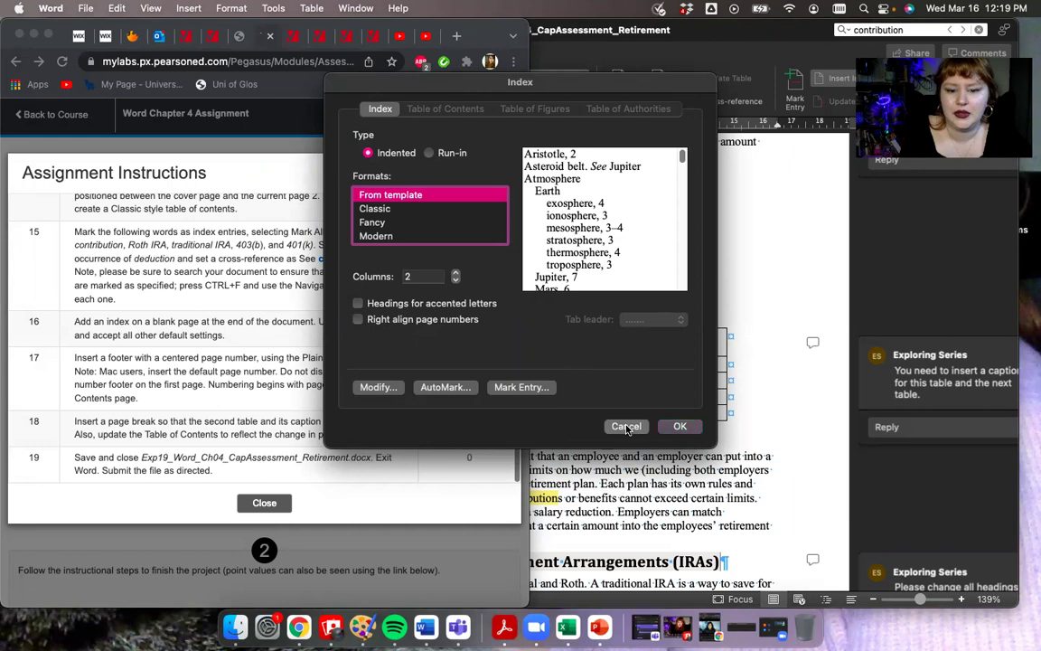
pyautogui.click(626, 426)
# Step: Check the index instruction in Chrome, then return to Word and insert a page break at the last empty paragraph after the references
pyautogui.scroll(-10, 756, 475)
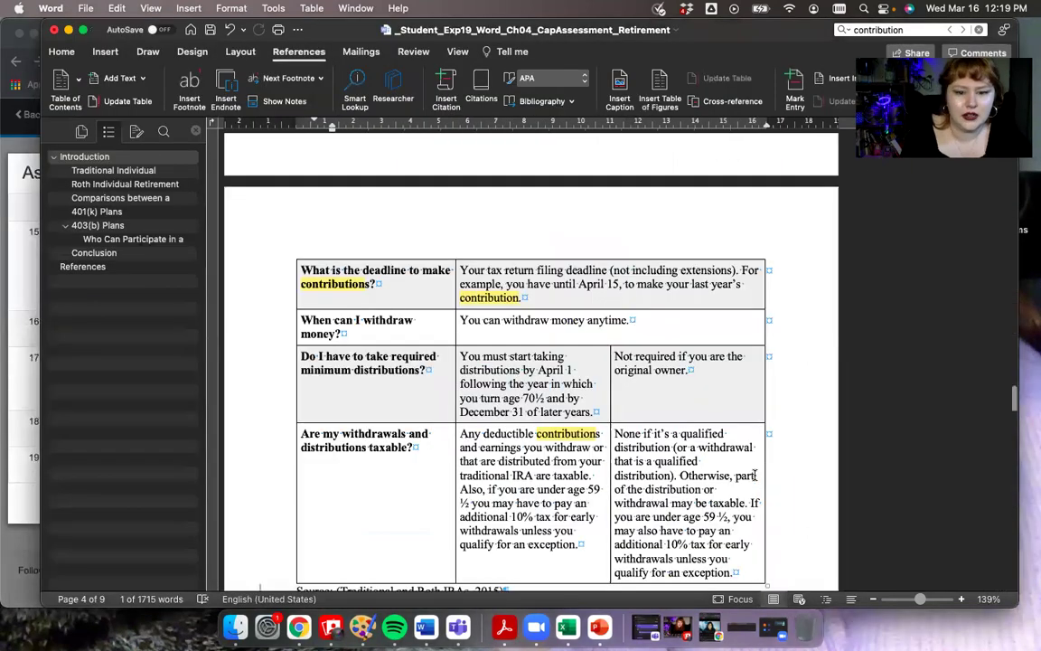
pyautogui.scroll(-10, 756, 475)
pyautogui.click(27, 351)
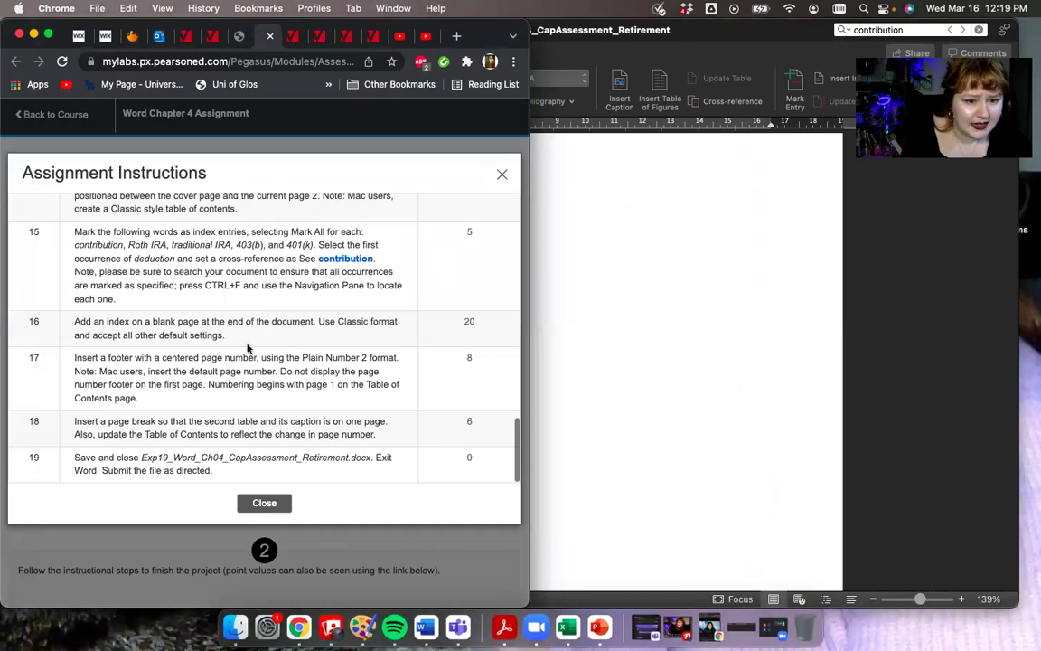
pyautogui.click(619, 476)
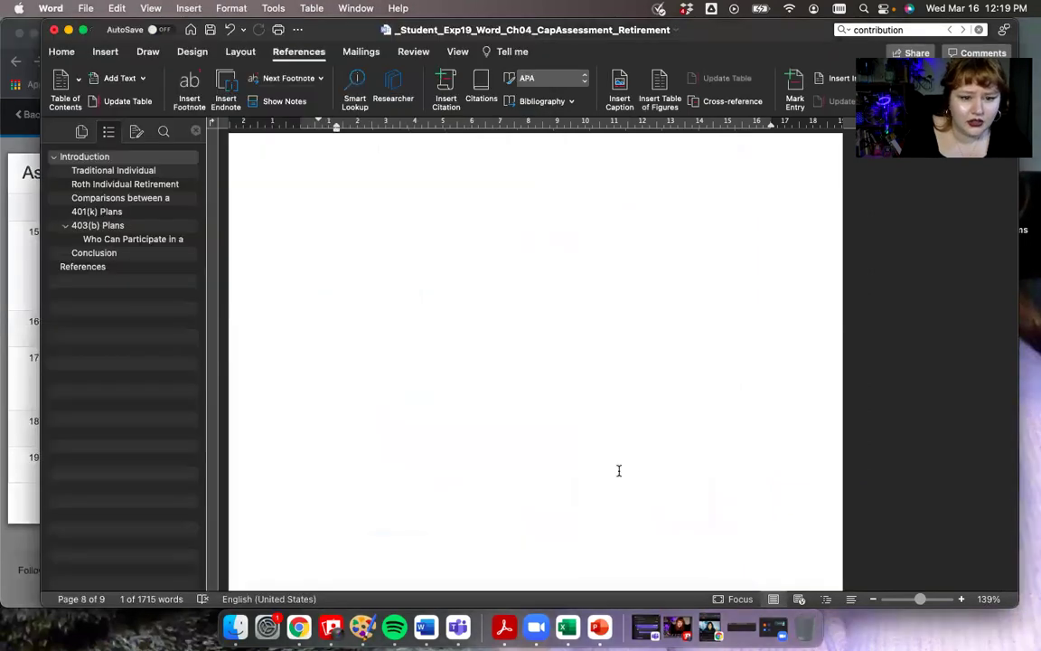
pyautogui.scroll(3, 618, 469)
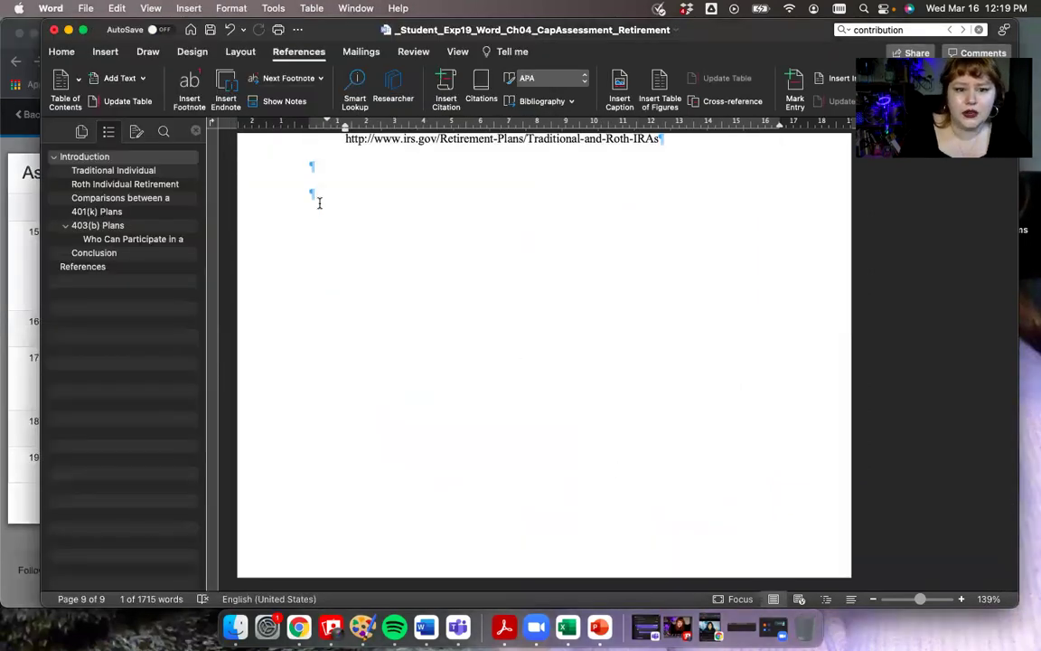
pyautogui.click(316, 195)
pyautogui.press('super+Return')
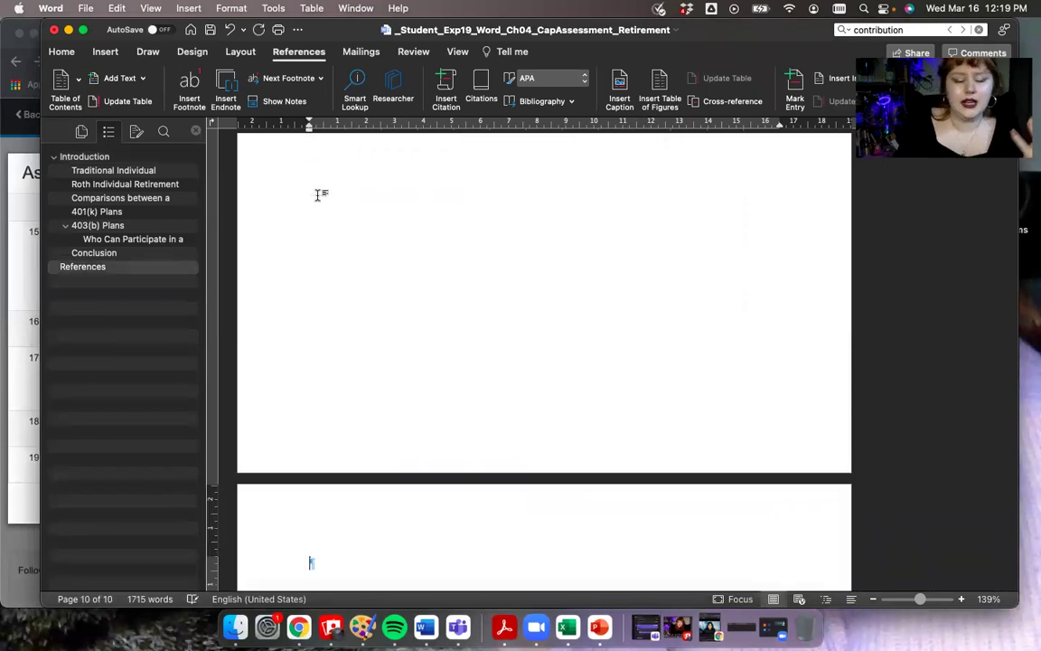
pyautogui.scroll(-3, 342, 329)
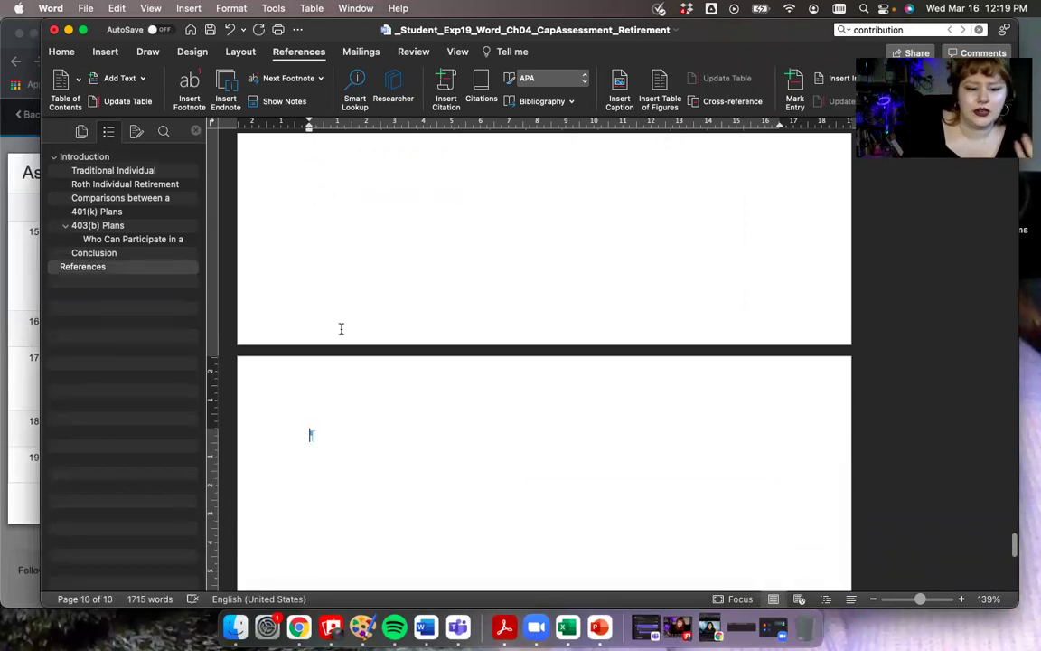
# Step: Insert an index in Classic format with default settings on the blank last page, and recheck the assignment instructions in Chrome
pyautogui.click(18, 406)
pyautogui.click(599, 438)
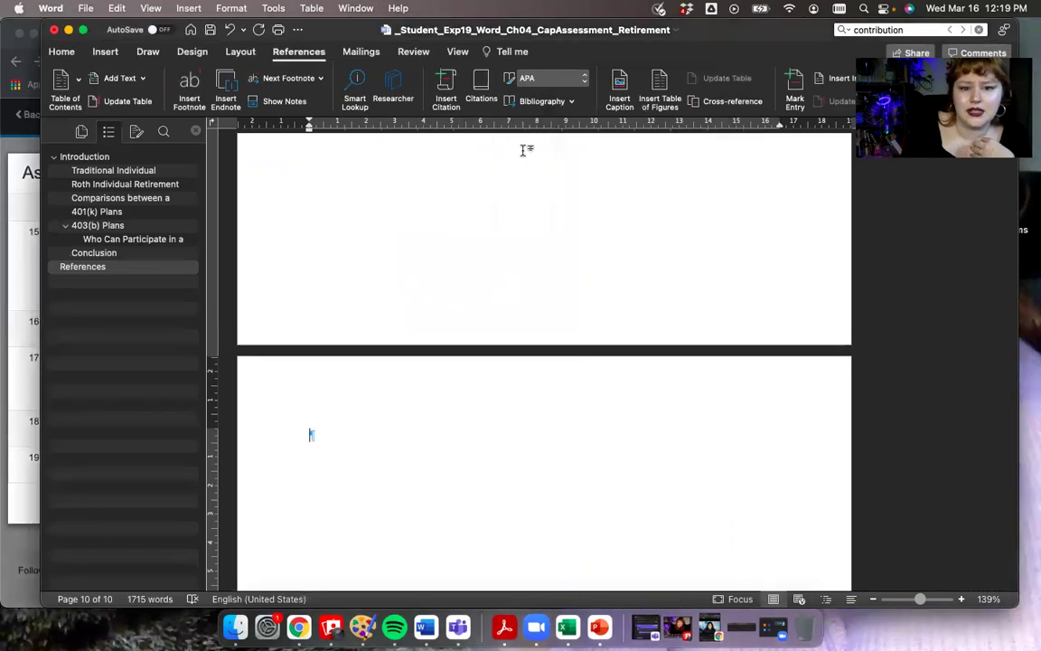
pyautogui.click(828, 80)
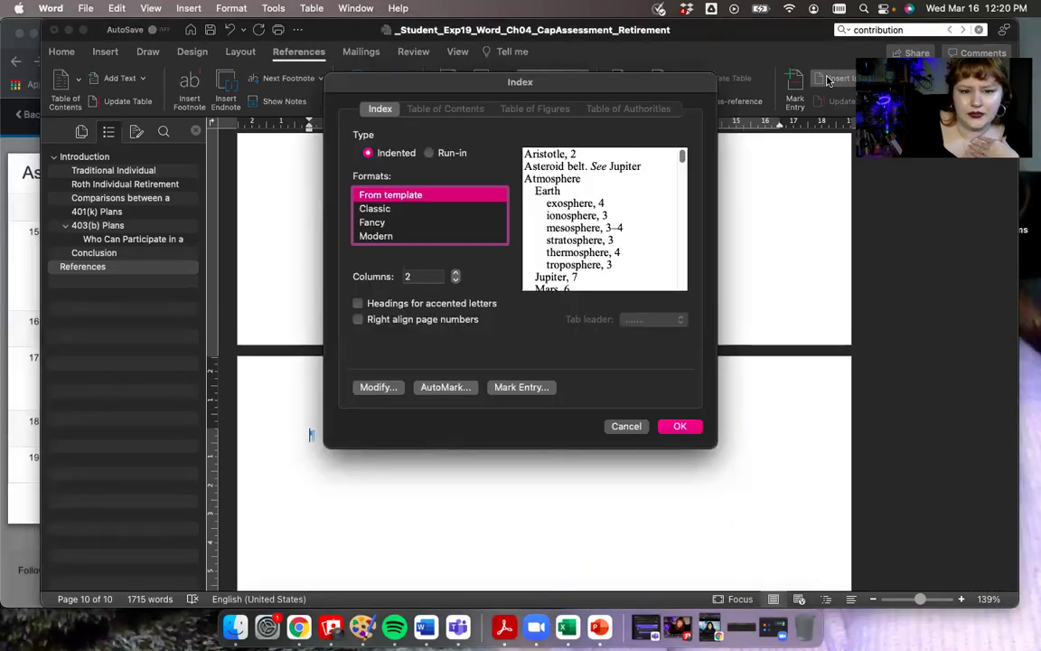
pyautogui.click(398, 209)
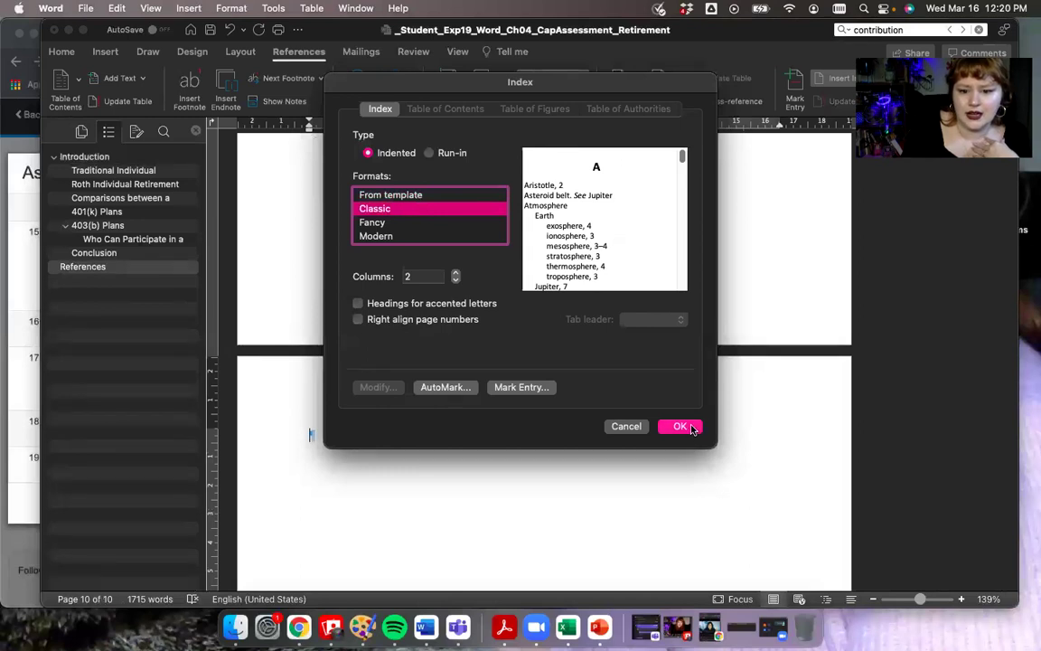
pyautogui.press('Return')
pyautogui.click(20, 348)
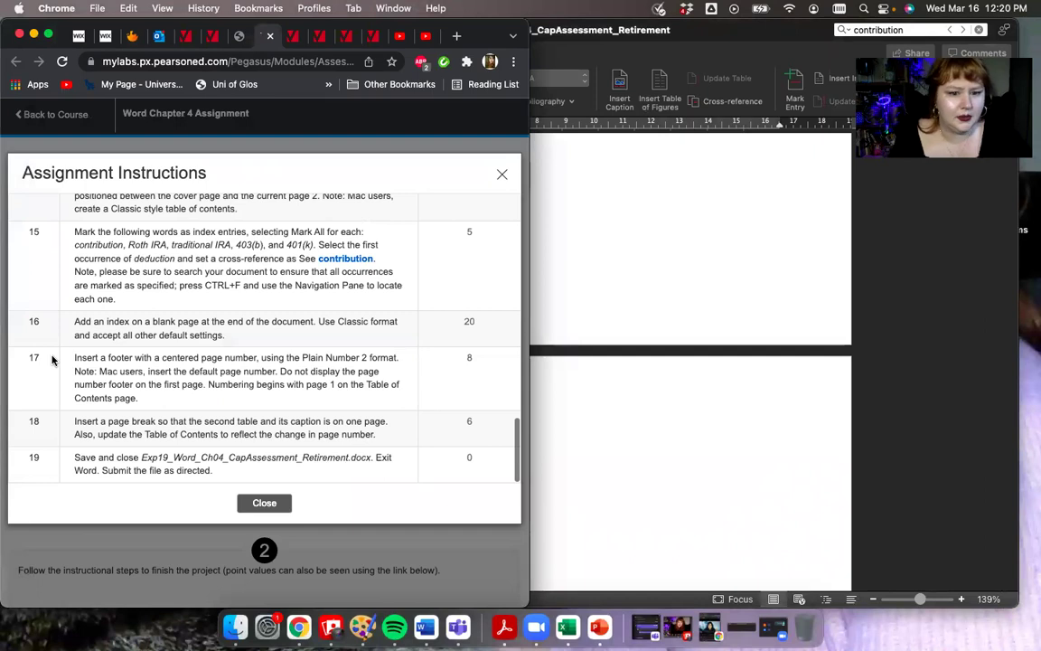
pyautogui.click(614, 495)
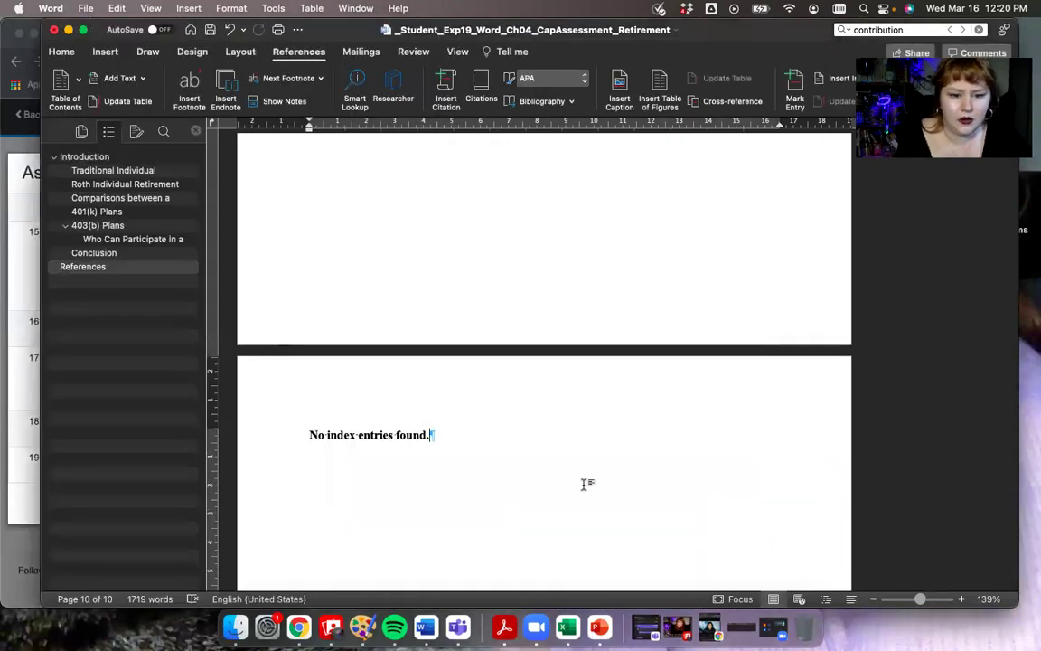
# Step: Undo the index insertion on the last page
pyautogui.press('super+z')
pyautogui.scroll(15, 418, 425)
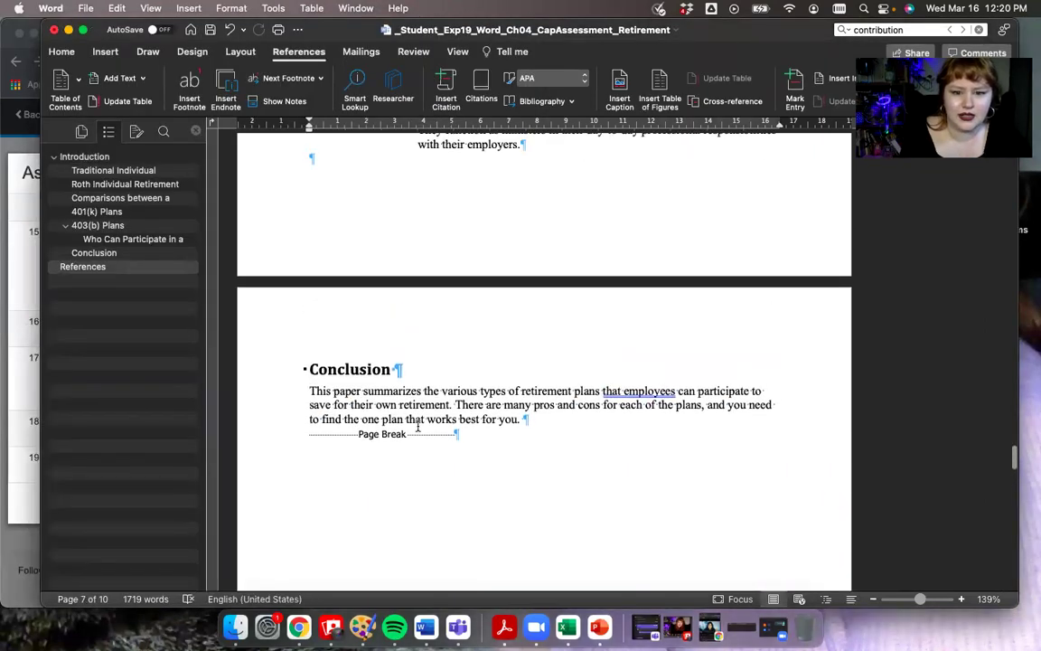
pyautogui.scroll(15, 417, 426)
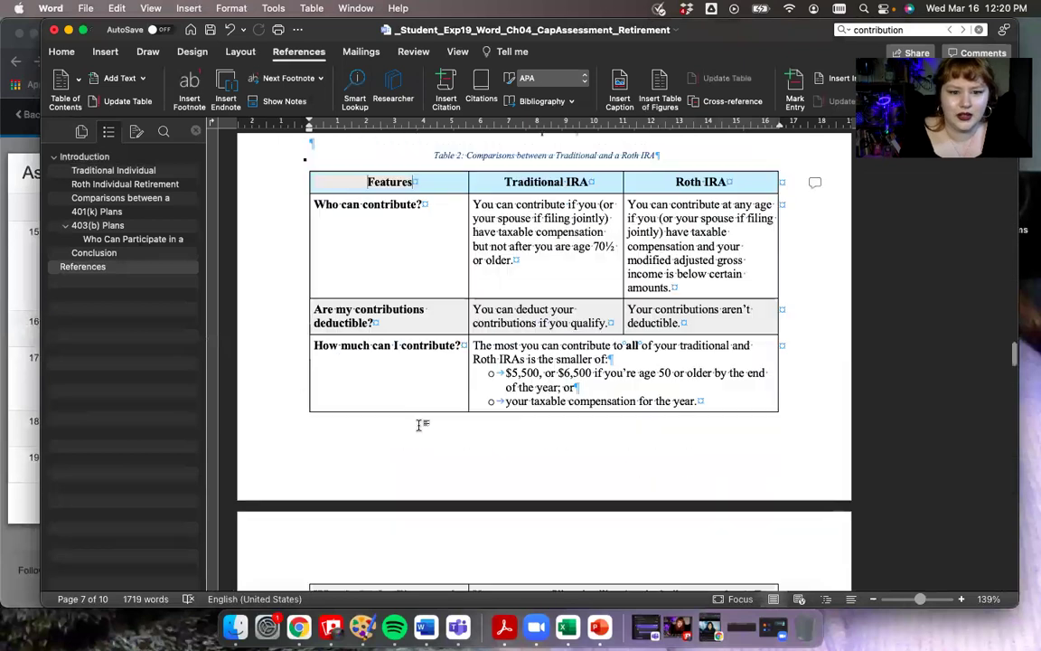
# Step: Find "contribution" in the document, select it in the first Introduction bullet, and mark all occurrences as index entries with the Current page option
pyautogui.scroll(10, 417, 426)
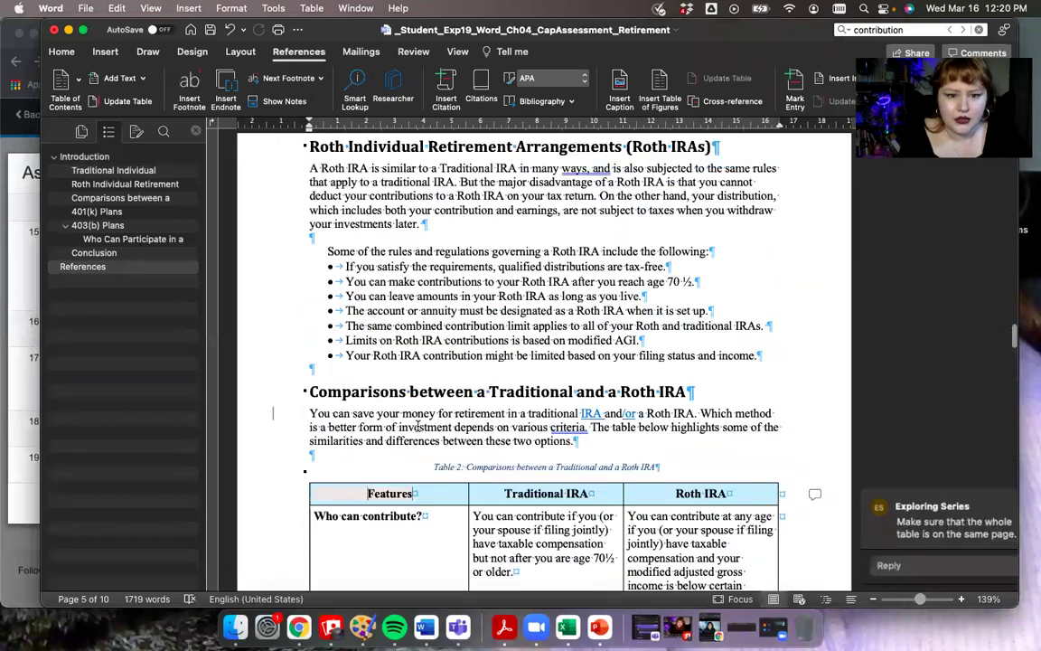
pyautogui.scroll(15, 418, 426)
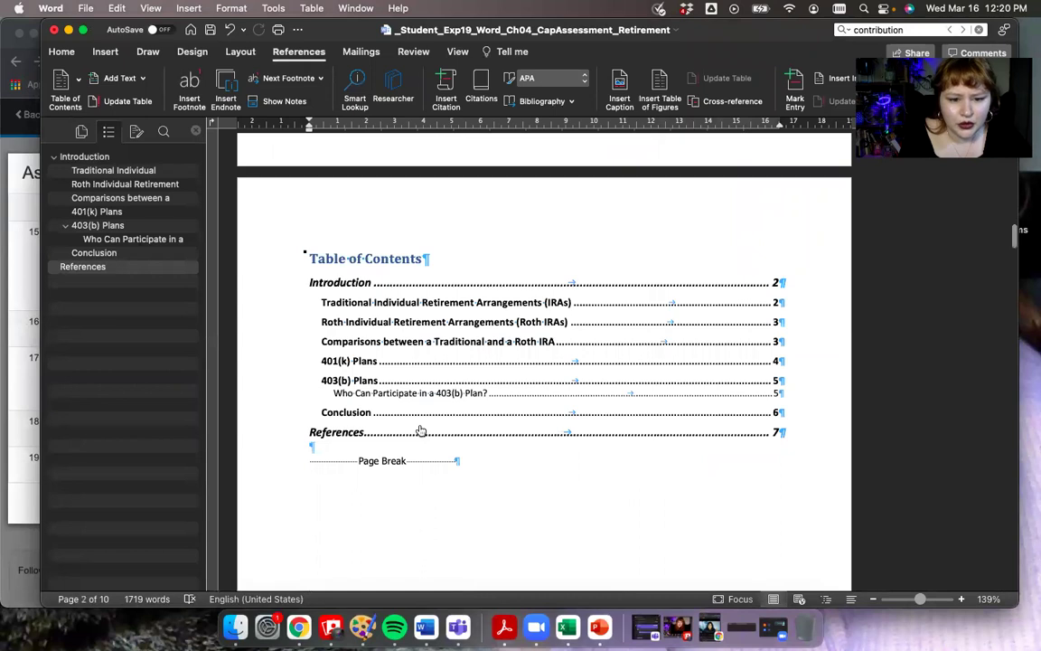
pyautogui.scroll(-15, 420, 430)
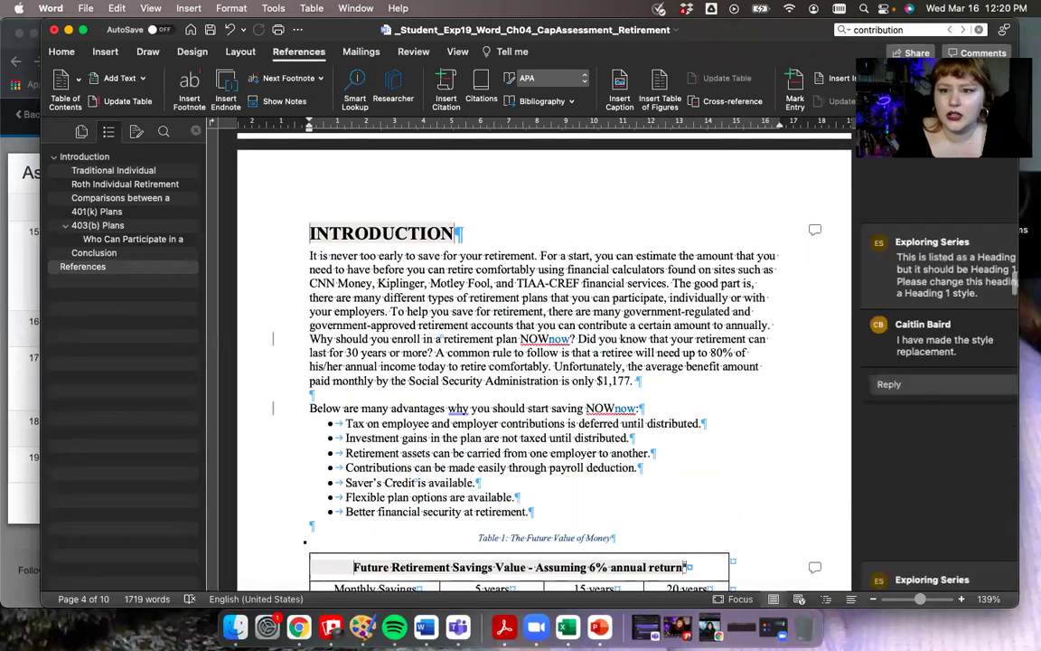
pyautogui.click(916, 33)
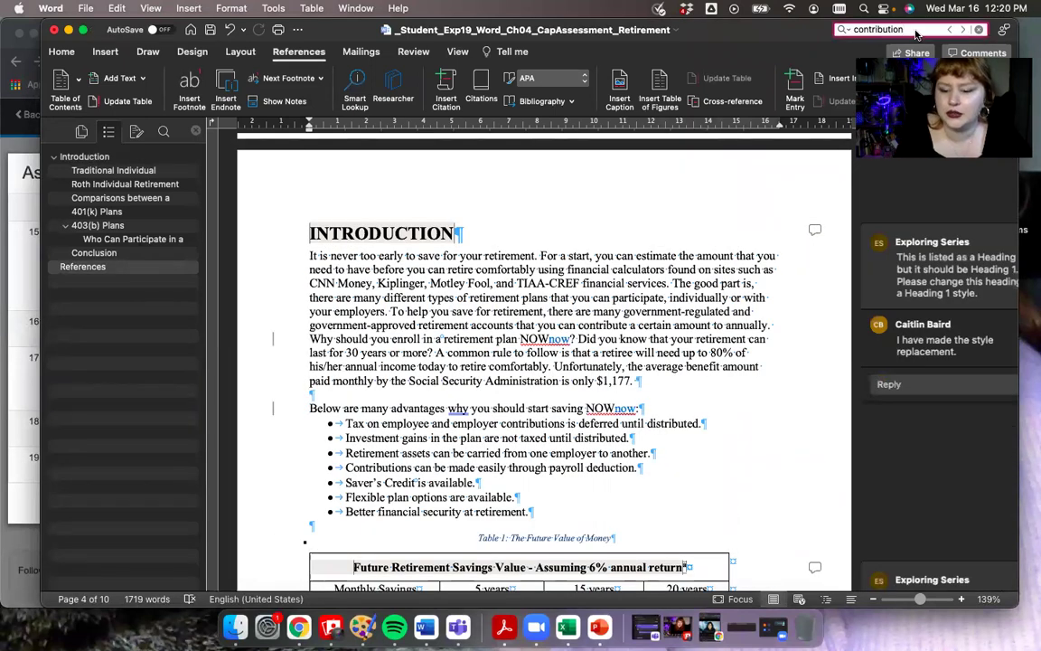
pyautogui.press('Return')
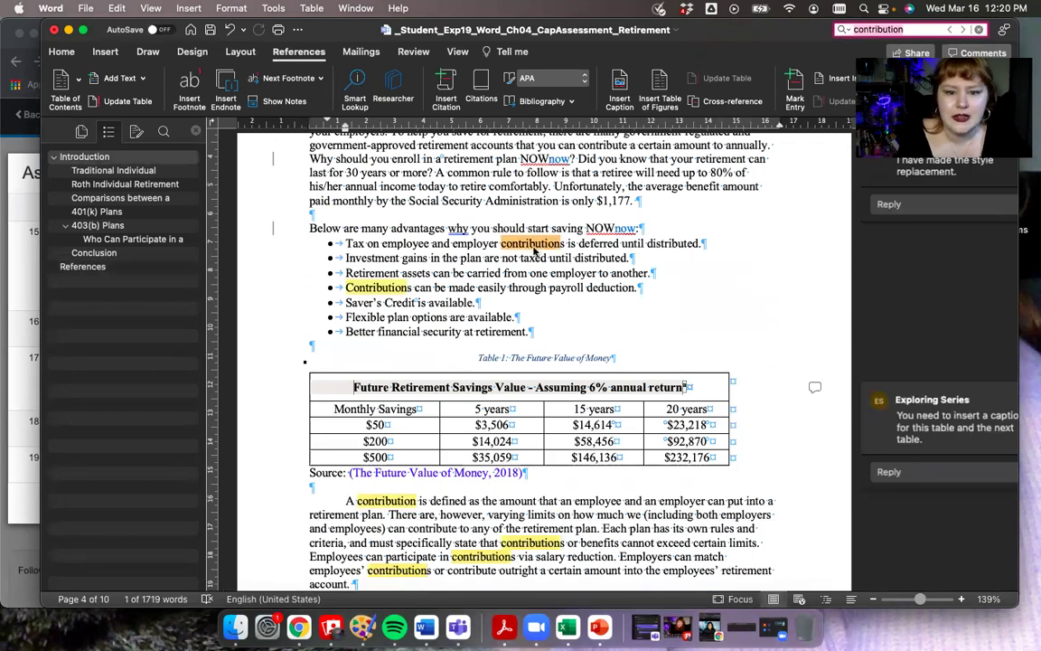
pyautogui.moveTo(502, 243); pyautogui.dragTo(562, 243)
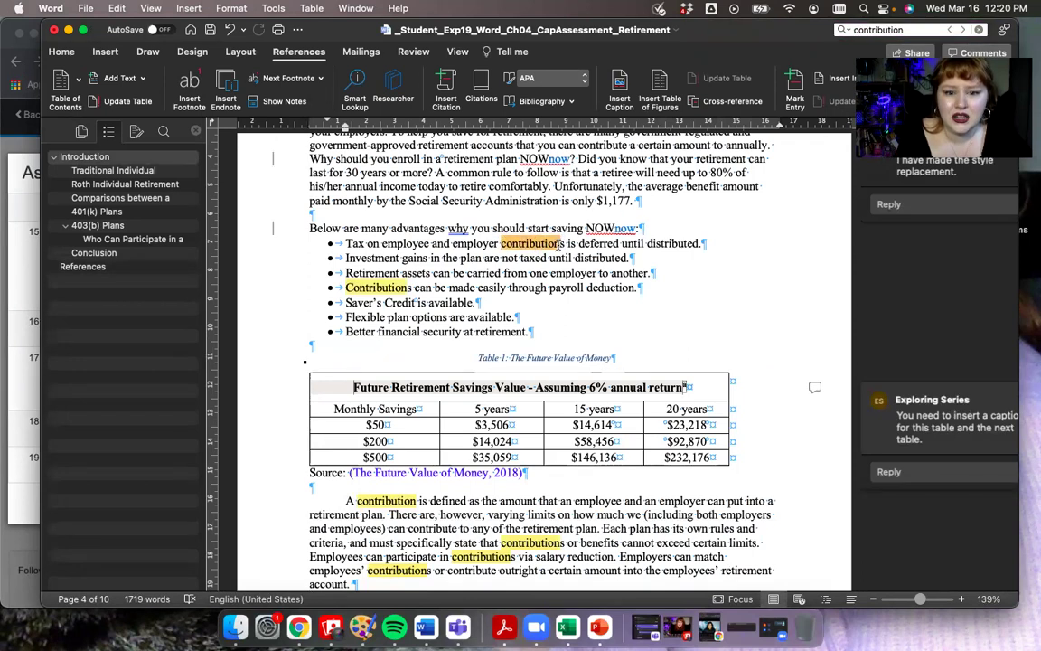
pyautogui.click(796, 86)
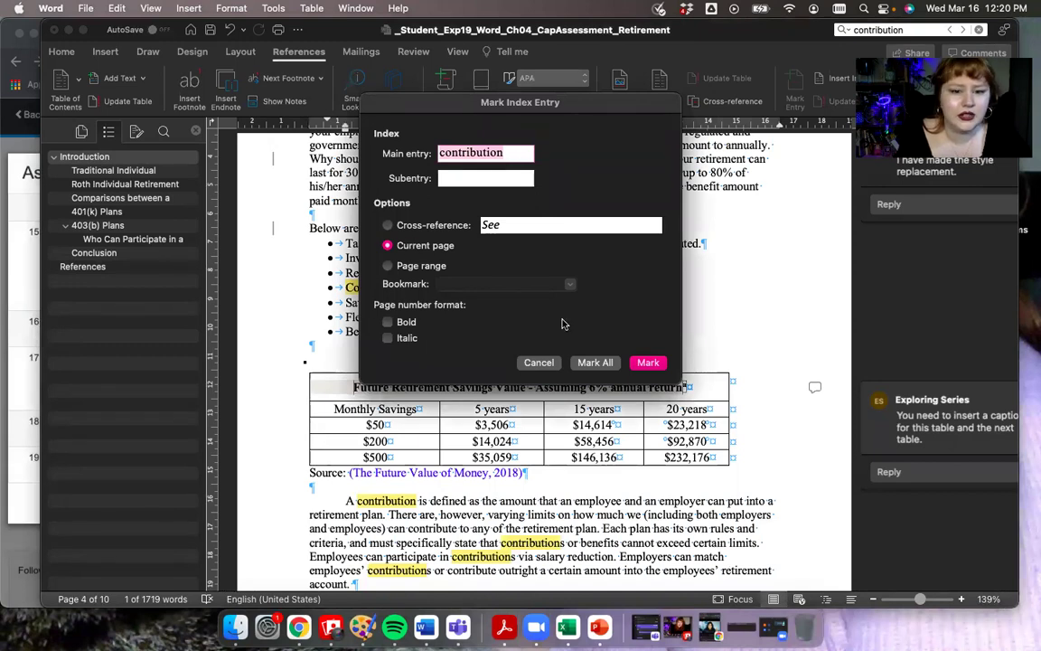
pyautogui.click(591, 363)
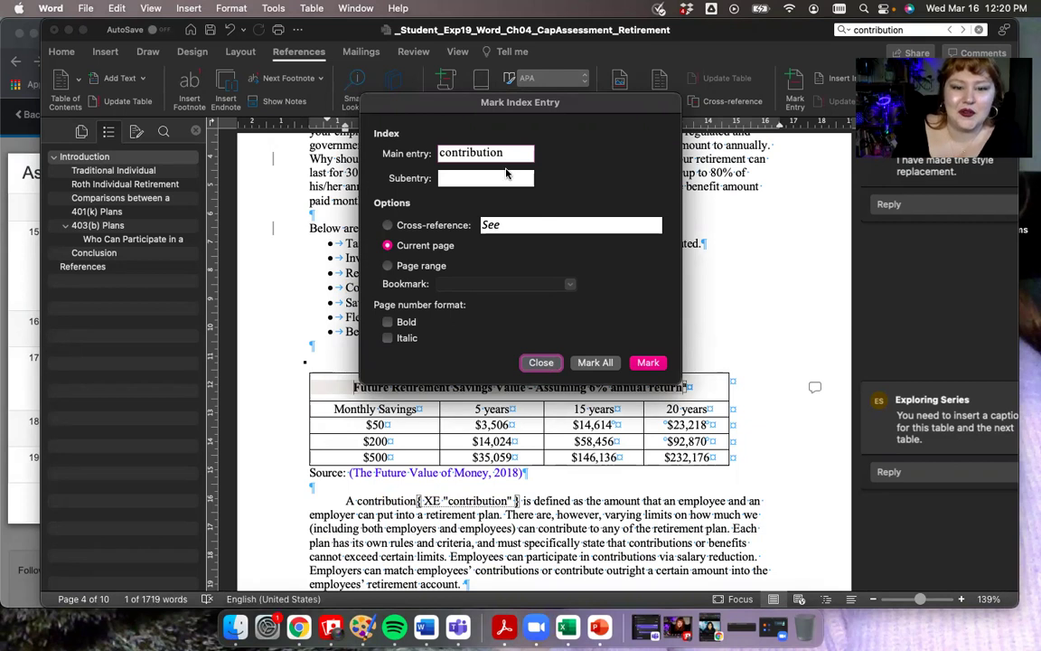
# Step: Move the document window to reveal the assignment instructions, try to mark all "Roth IRA" entries by replacing the main entry text, and leave index marking
pyautogui.moveTo(458, 30); pyautogui.dragTo(773, 32)
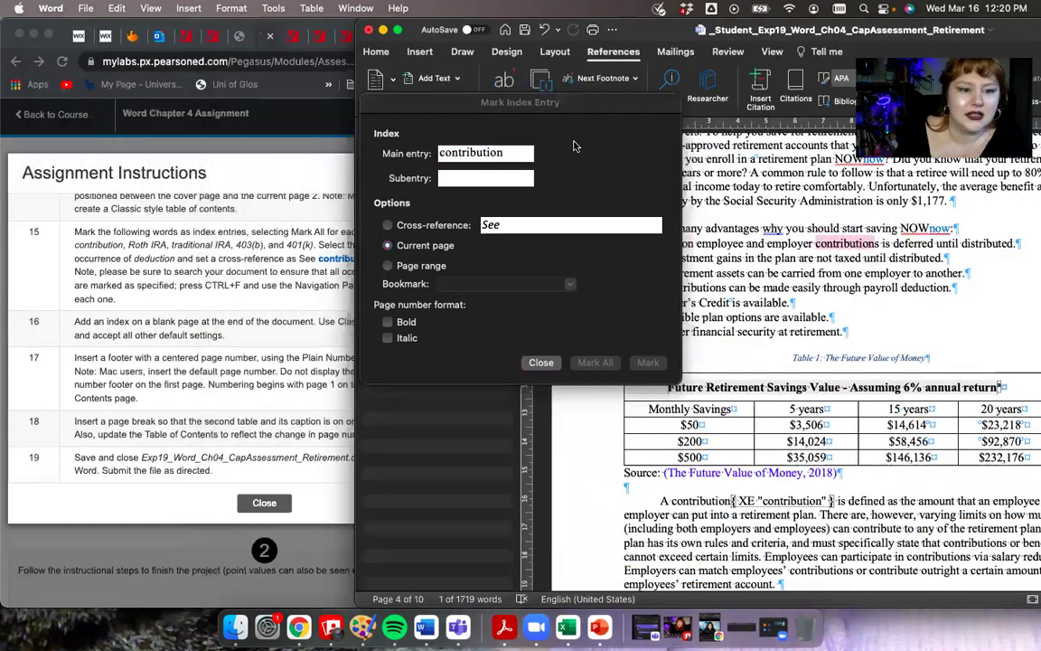
pyautogui.click(503, 152)
pyautogui.doubleClick(503, 152)
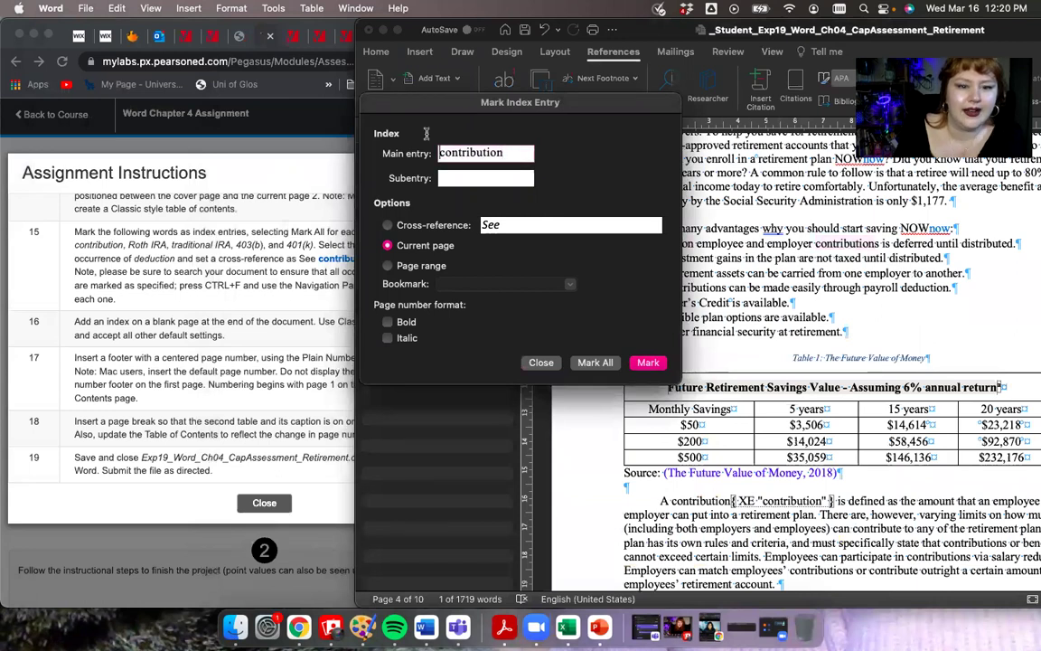
pyautogui.write('R')
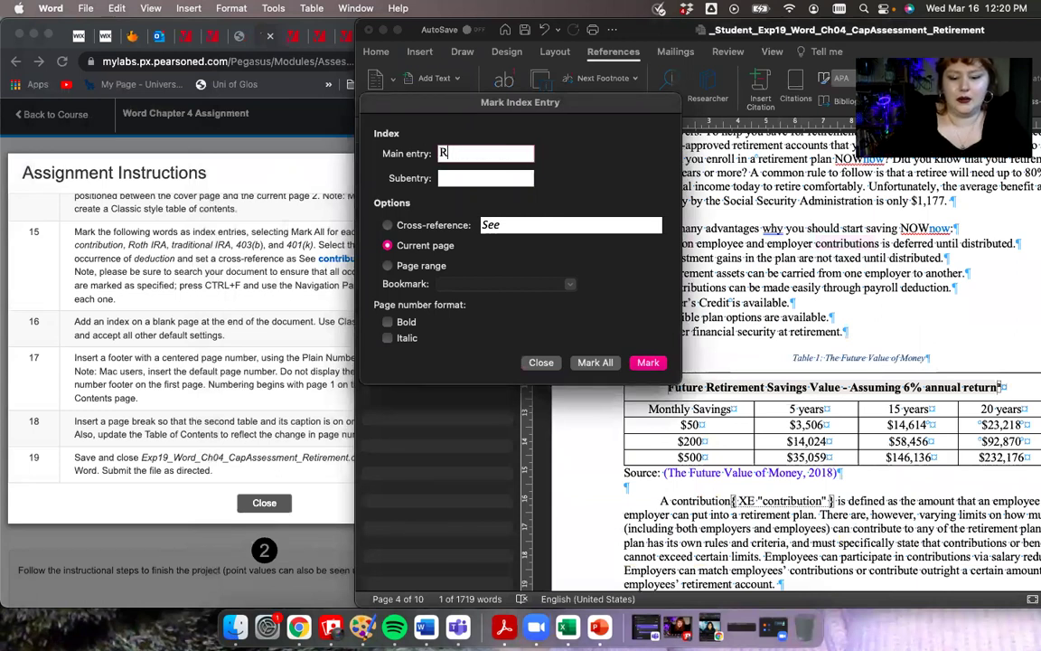
pyautogui.write('oth IRA')
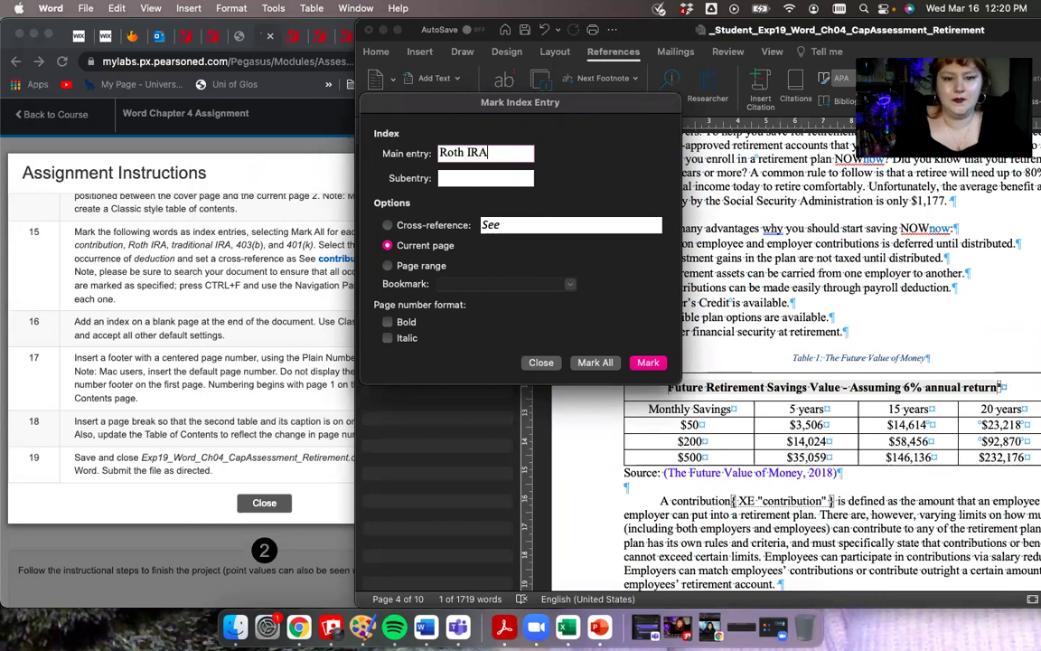
pyautogui.click(595, 362)
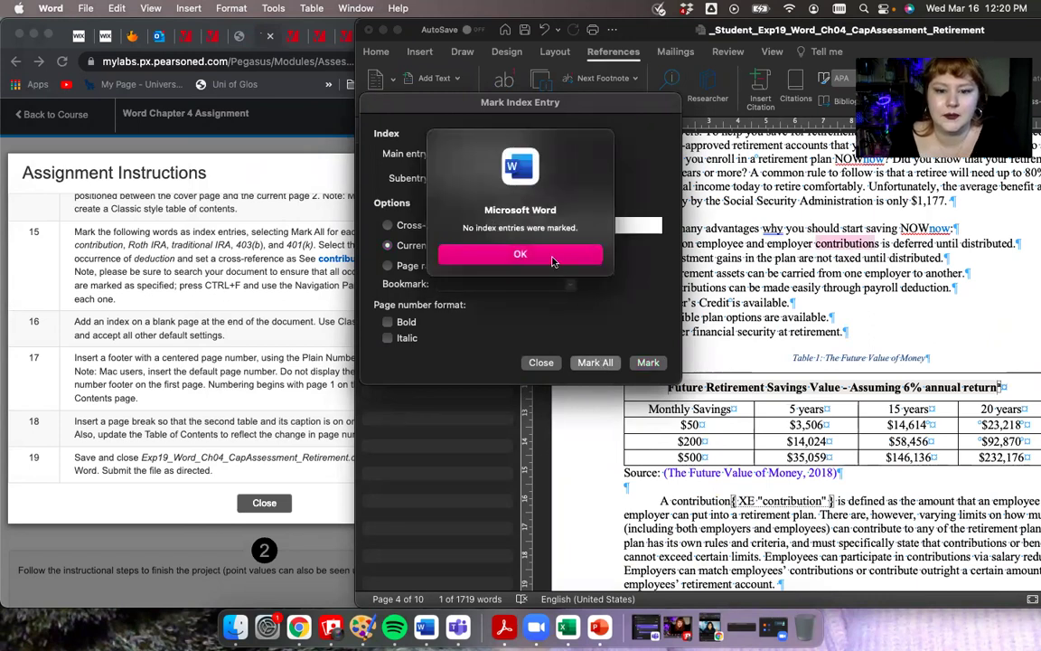
pyautogui.click(518, 255)
pyautogui.click(541, 363)
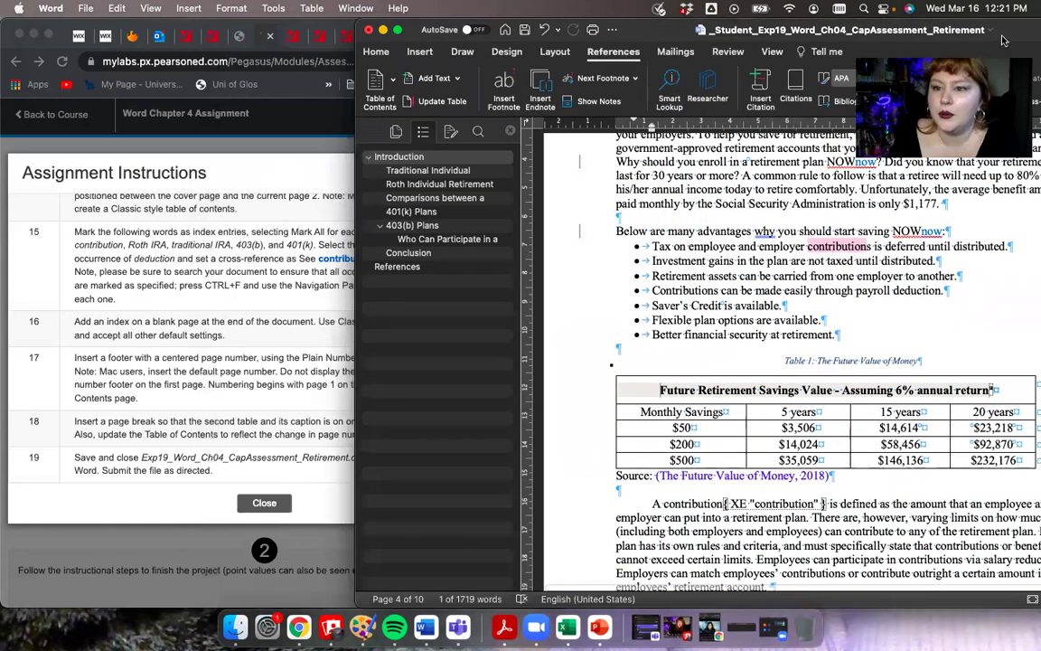
# Step: Search the document for "roth ira" and look through the matches from the table of contents to the Roth Individual Retirement Arrangements section
pyautogui.doubleClick(1004, 31)
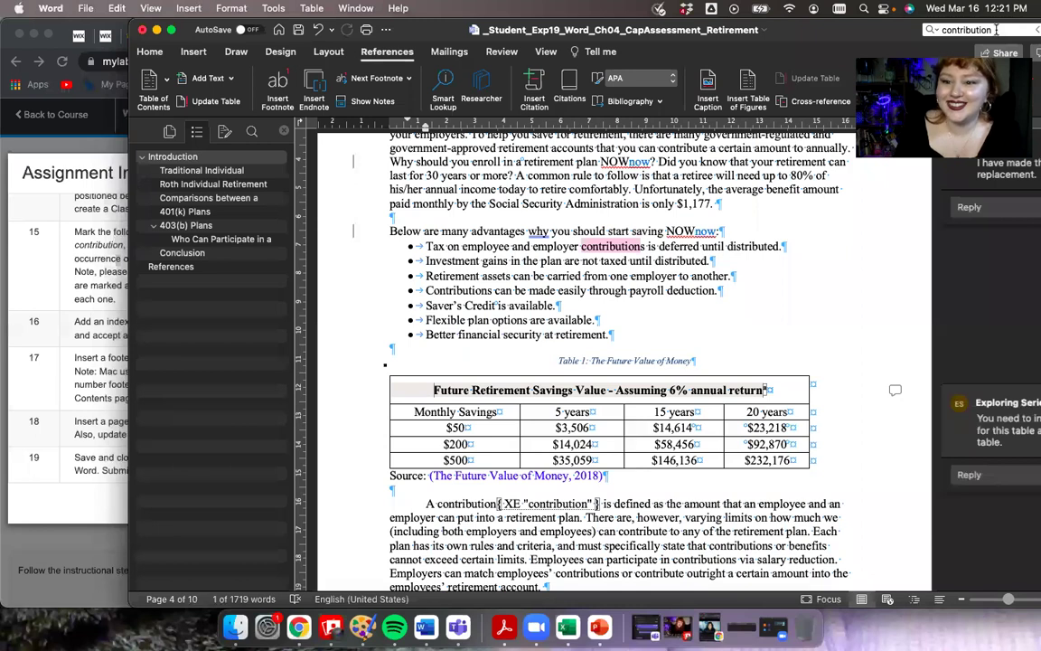
pyautogui.click(997, 30)
pyautogui.write('roth i')
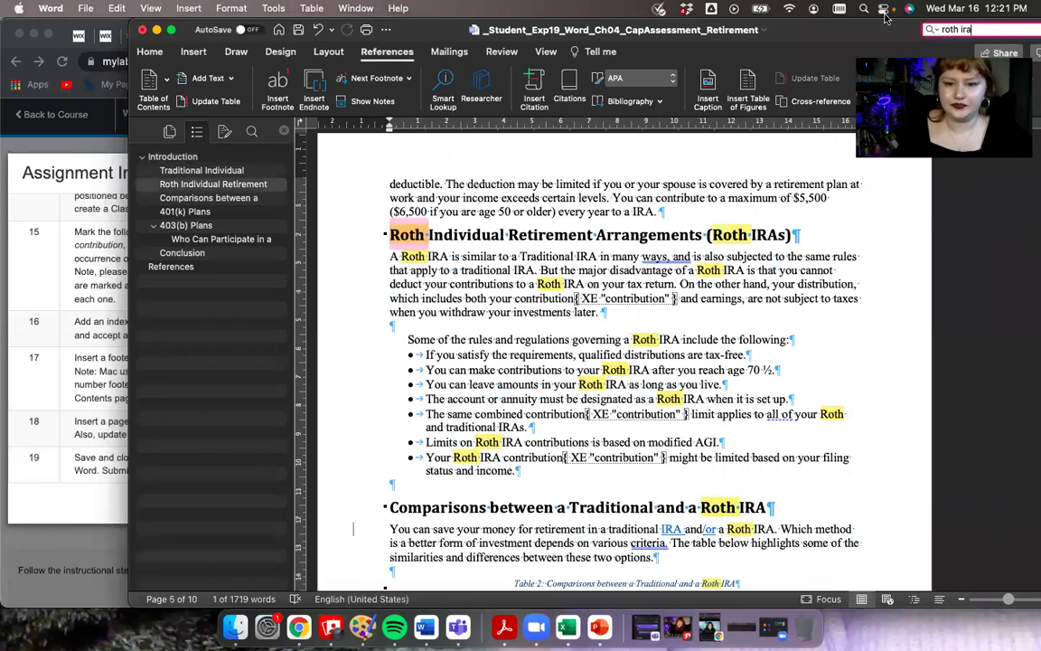
pyautogui.write('ra')
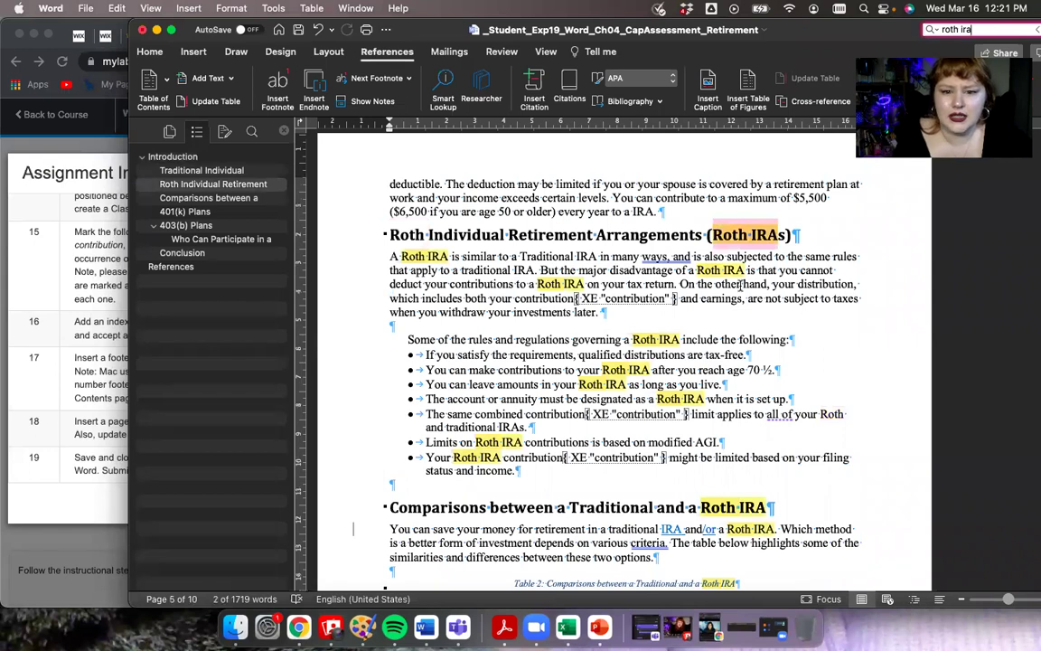
pyautogui.scroll(10, 739, 284)
pyautogui.scroll(15, 739, 284)
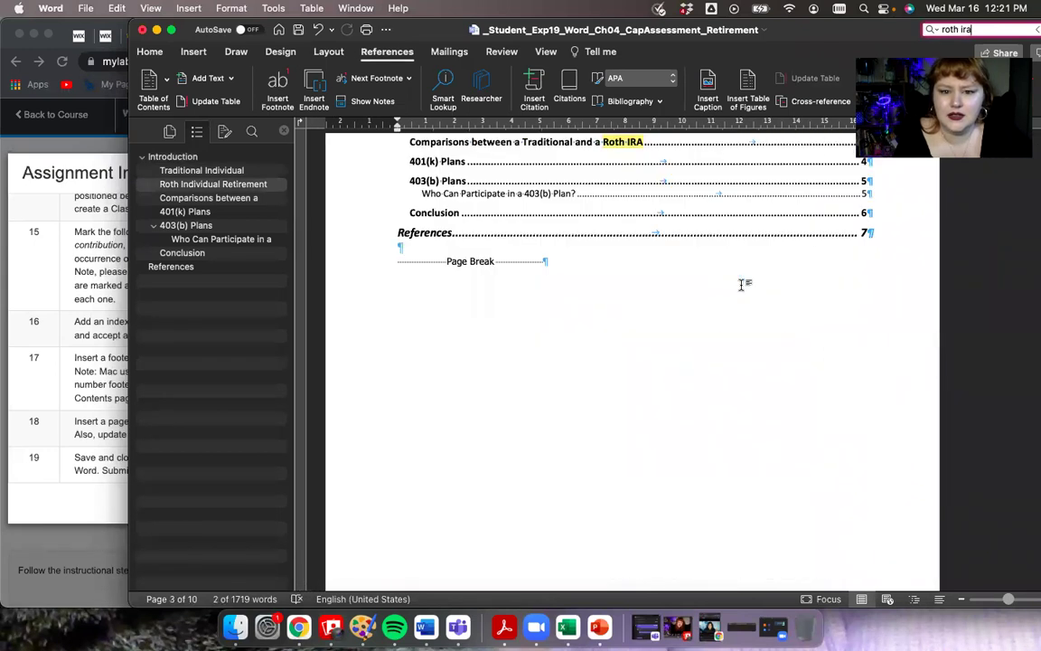
pyautogui.scroll(10, 739, 284)
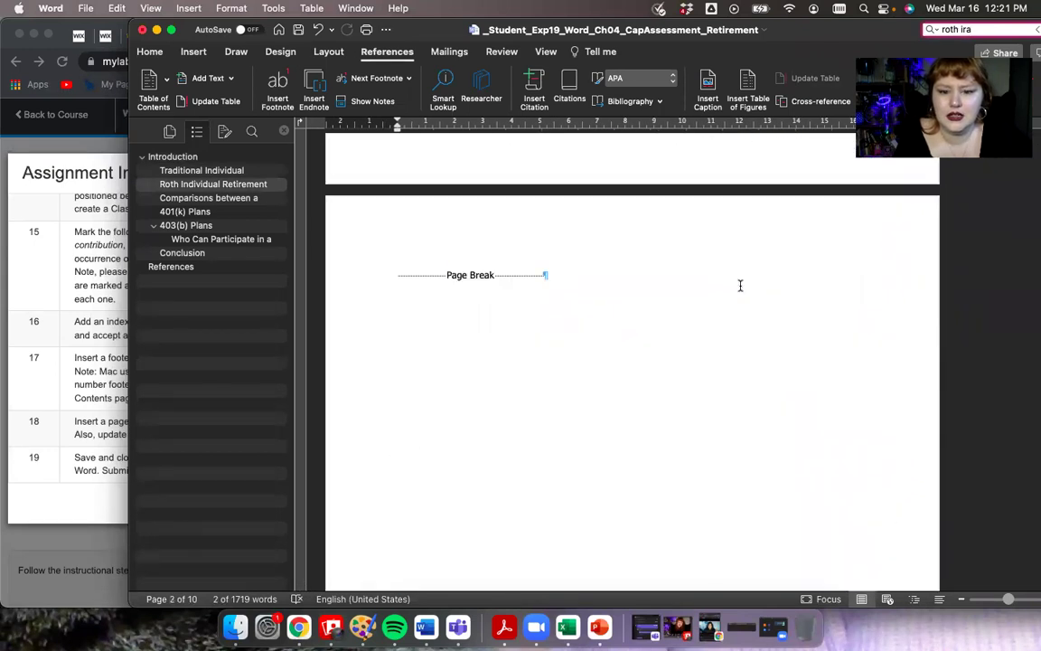
pyautogui.scroll(-10, 739, 284)
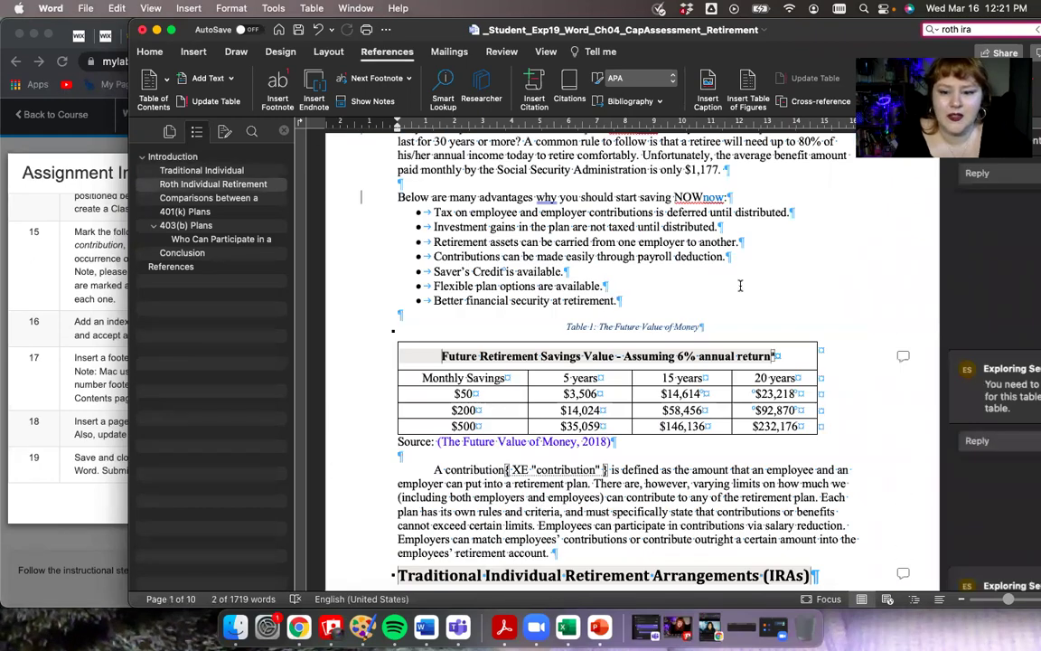
pyautogui.scroll(-10, 739, 285)
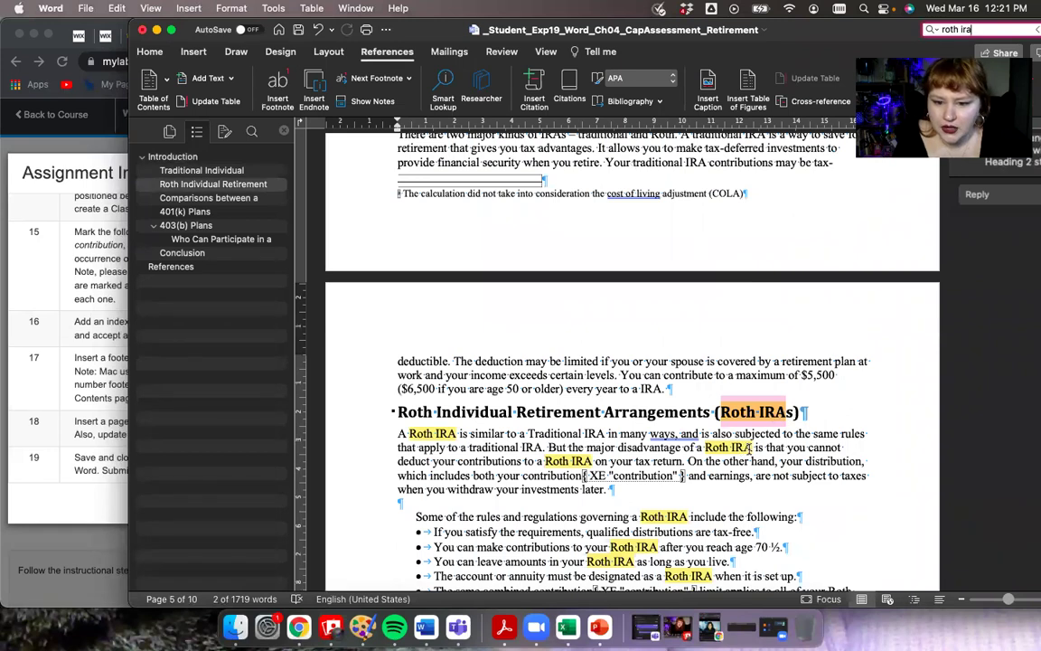
# Step: Select "Roth IRA" in the paragraph under the Roth Individual Retirement Arrangements heading and mark all occurrences as index entries with the Current page option
pyautogui.moveTo(753, 446); pyautogui.dragTo(707, 446)
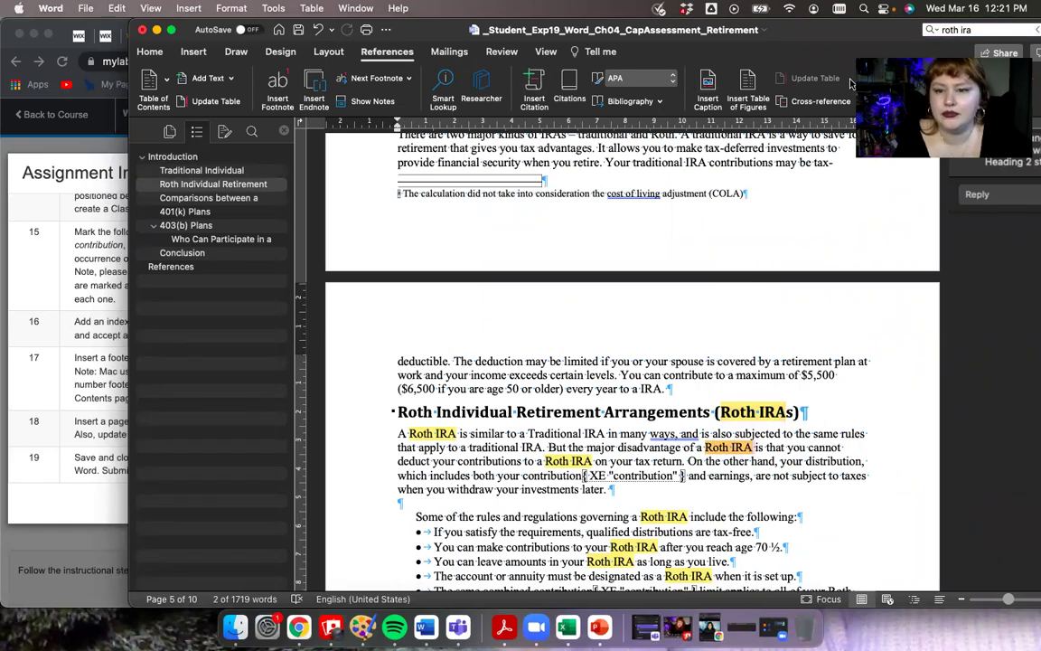
pyautogui.click(870, 87)
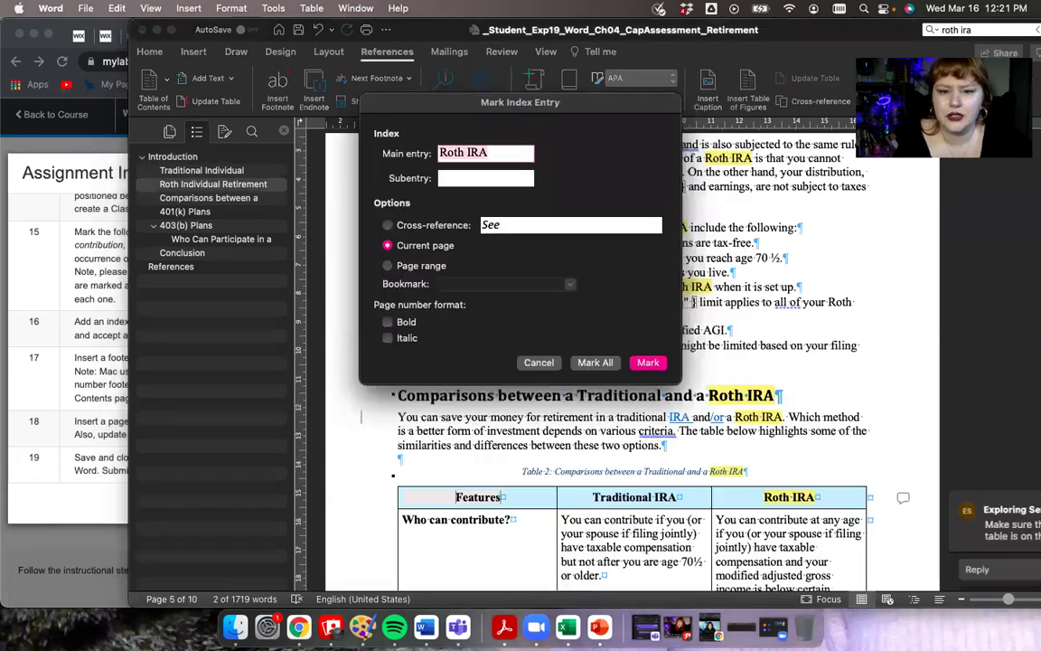
pyautogui.click(595, 362)
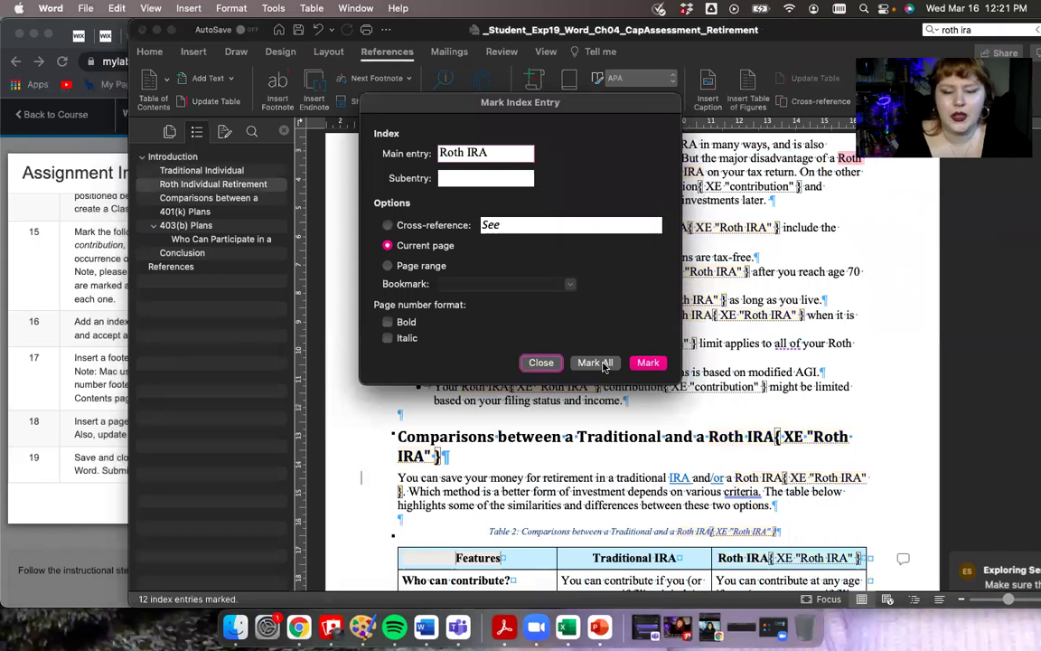
pyautogui.click(541, 362)
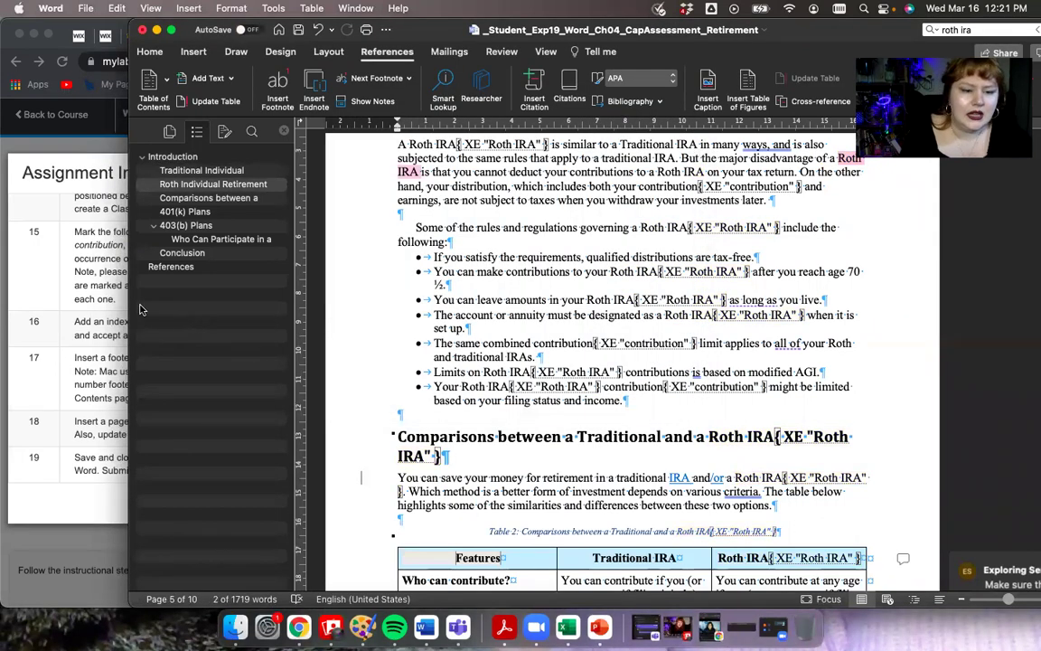
# Step: Check the required index words in Chrome, then select "traditional IRA" in Word and mark all occurrences as index entries with the Current page option
pyautogui.click(83, 284)
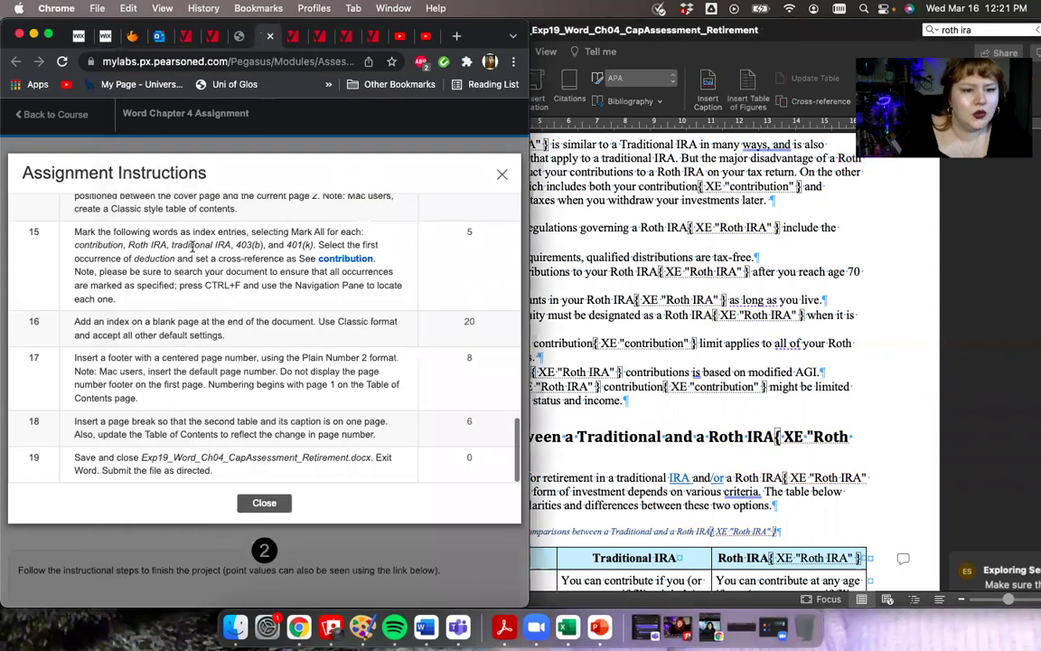
pyautogui.click(876, 364)
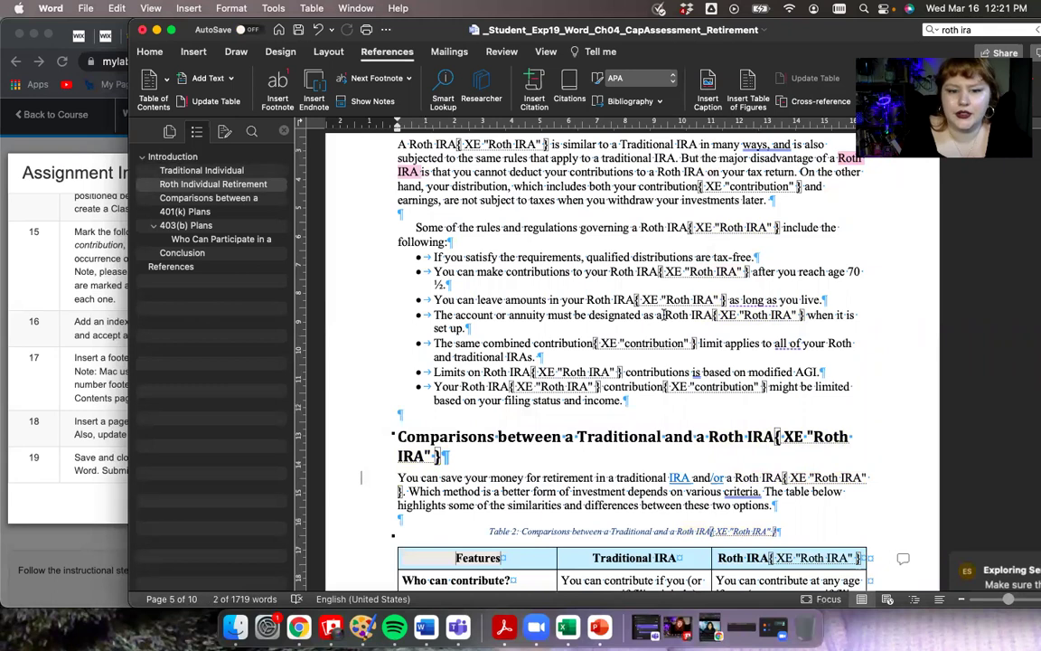
pyautogui.scroll(5, 512, 226)
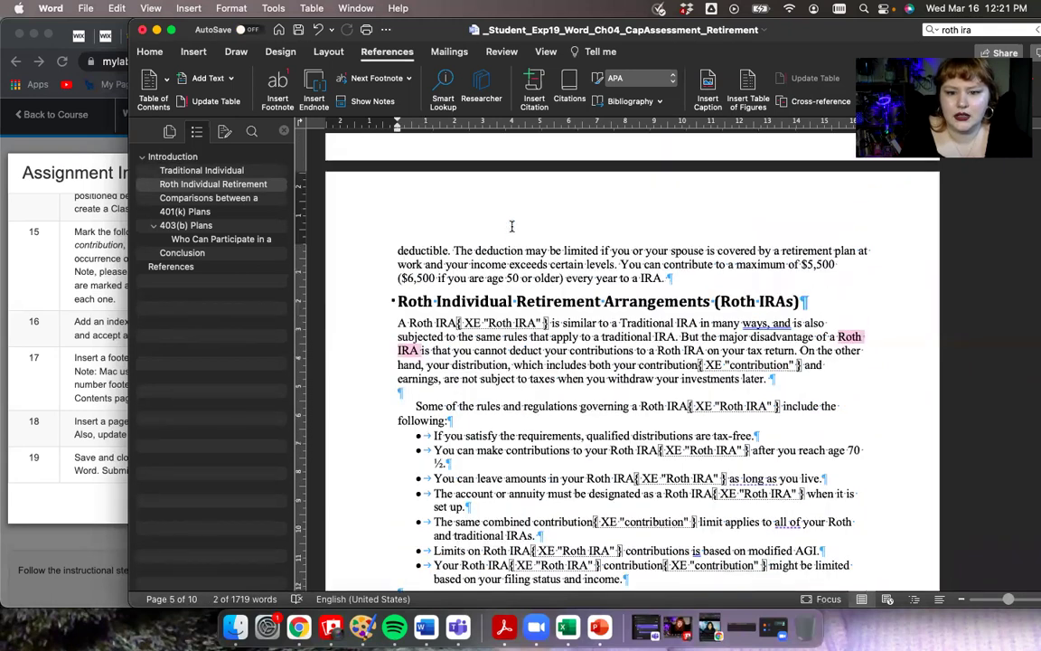
pyautogui.scroll(5, 512, 226)
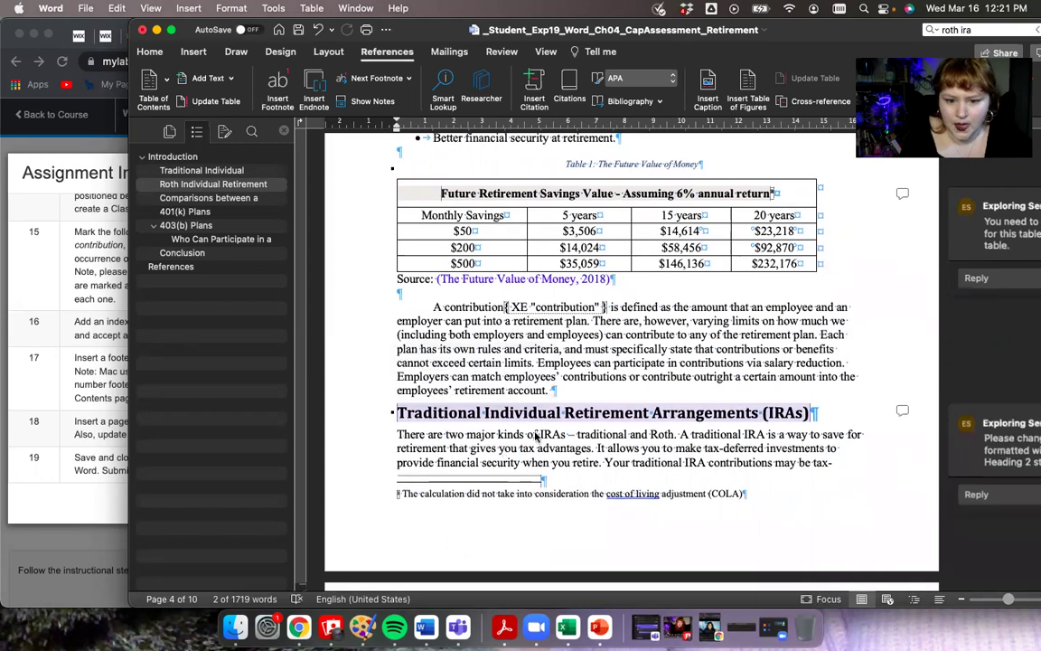
pyautogui.moveTo(691, 434); pyautogui.dragTo(767, 434)
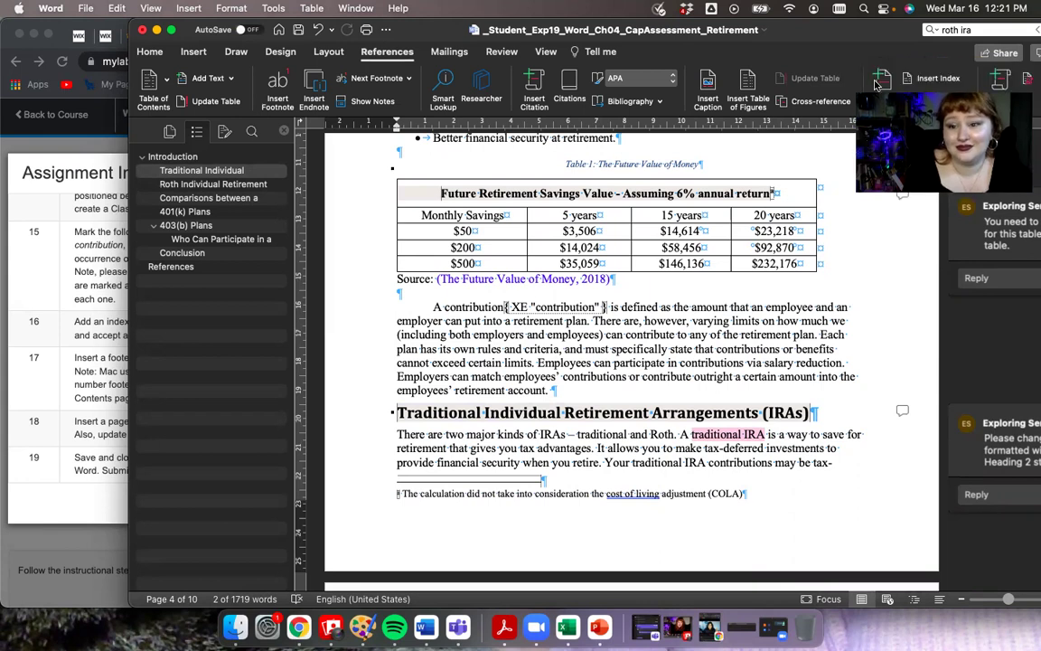
pyautogui.click(883, 82)
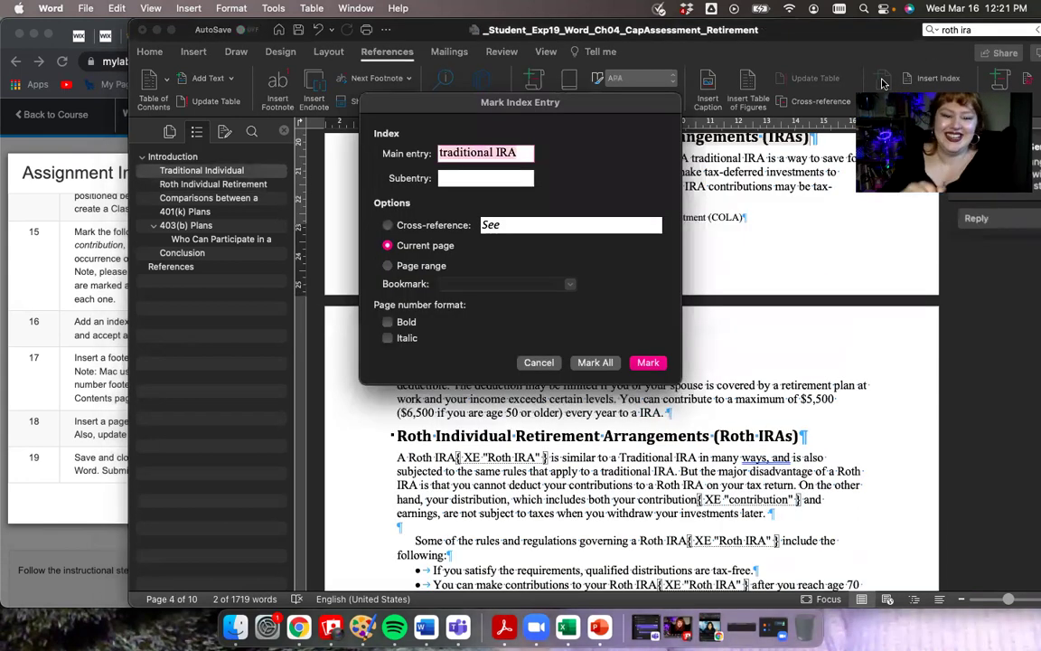
pyautogui.click(595, 362)
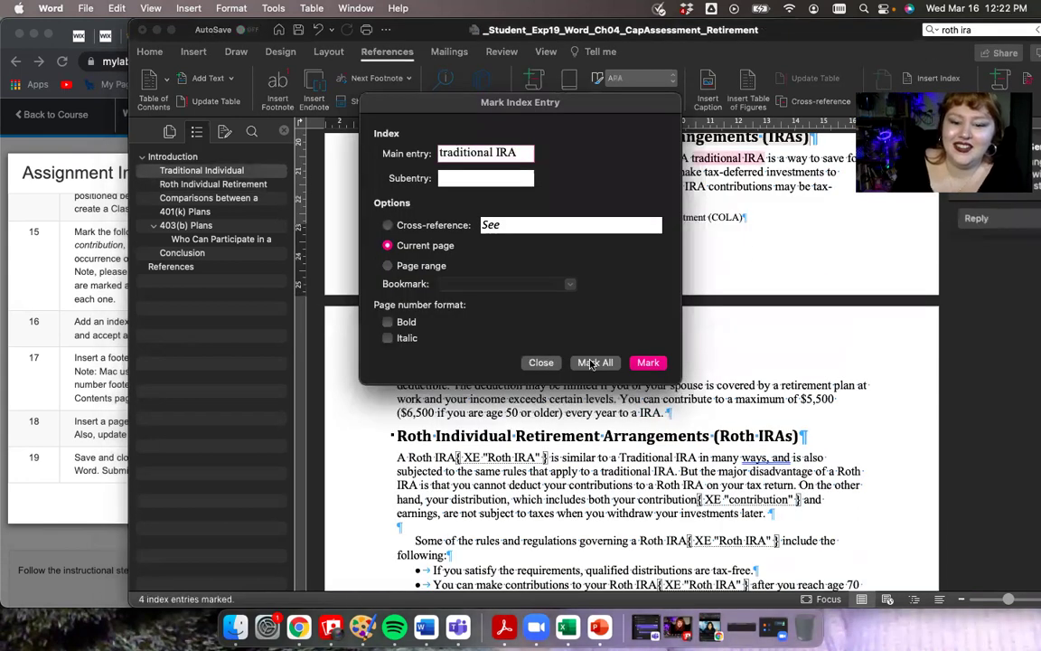
pyautogui.click(542, 362)
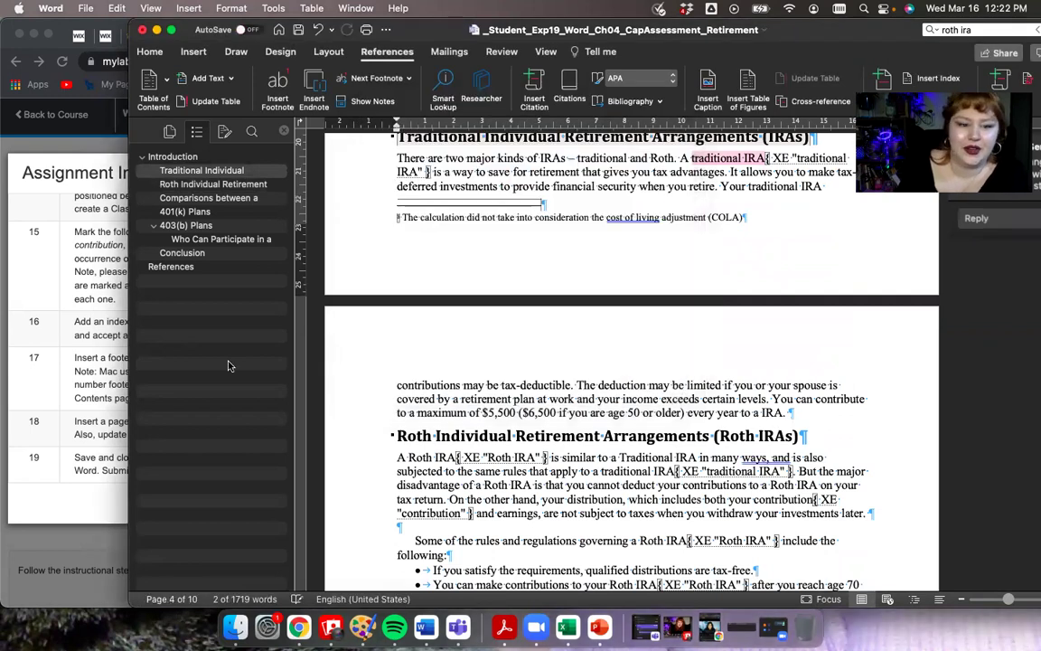
# Step: Check the required index words in the assignment instructions in Chrome, then search the Word document for "403(b)"
pyautogui.click(63, 318)
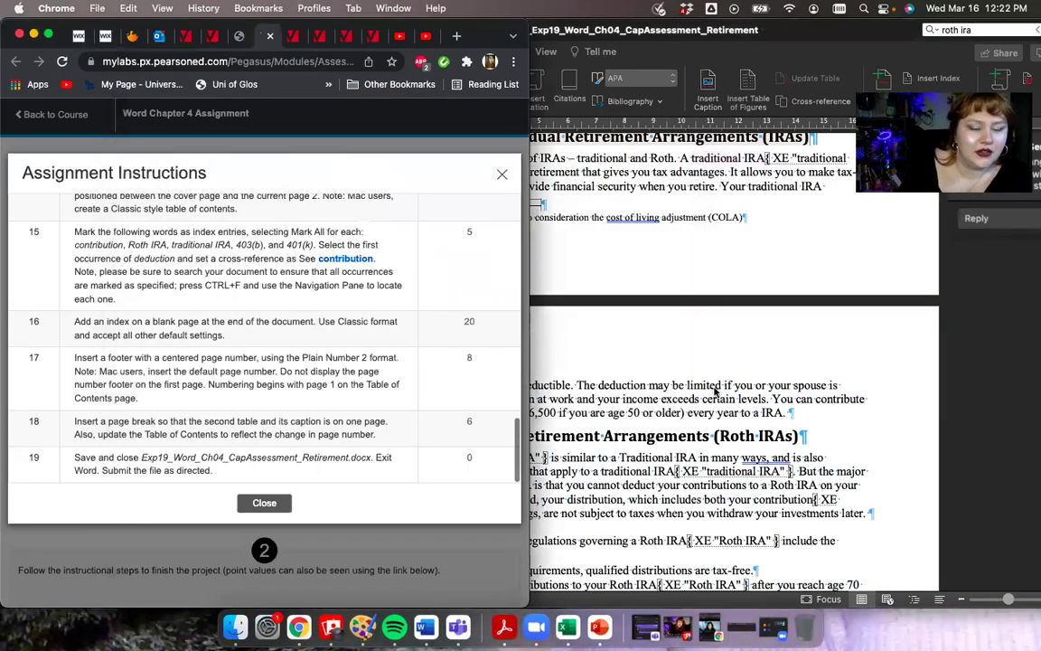
pyautogui.click(795, 380)
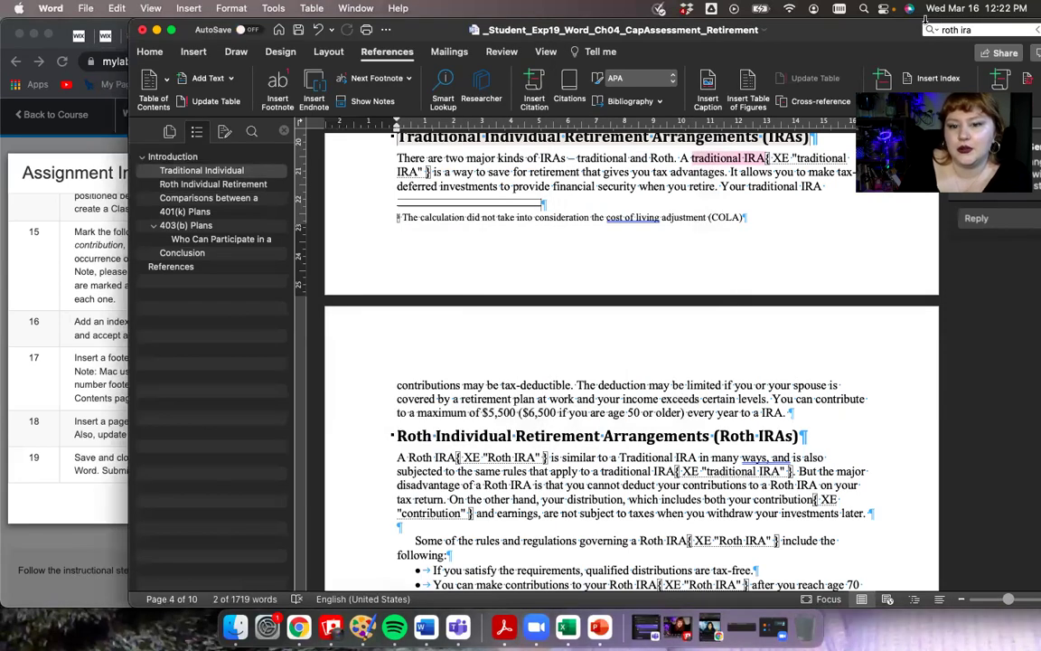
pyautogui.click(939, 29)
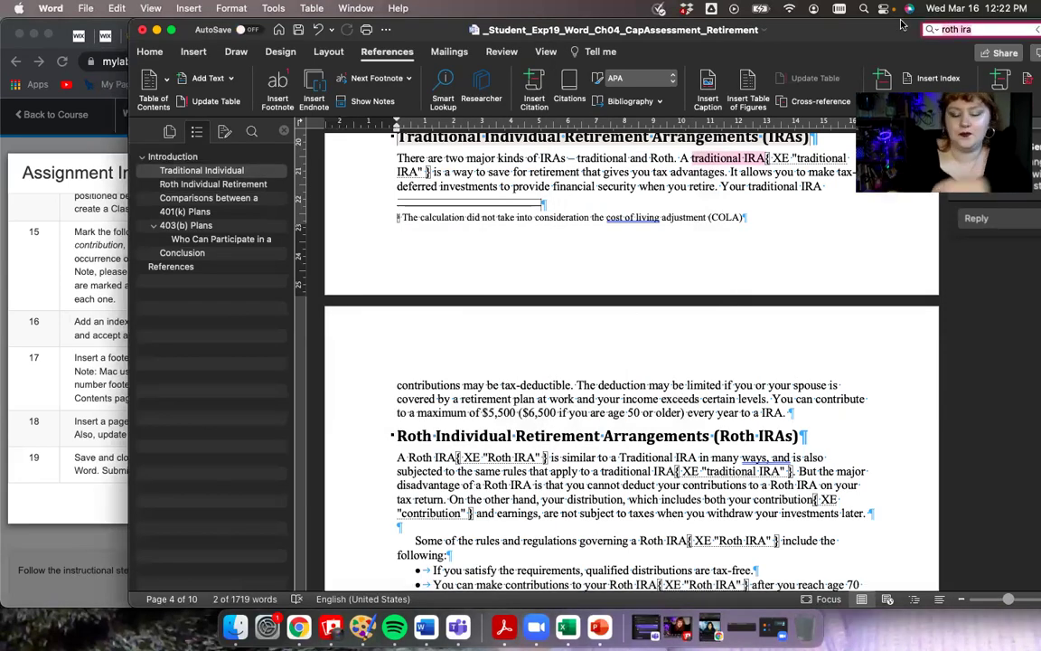
pyautogui.write('403')
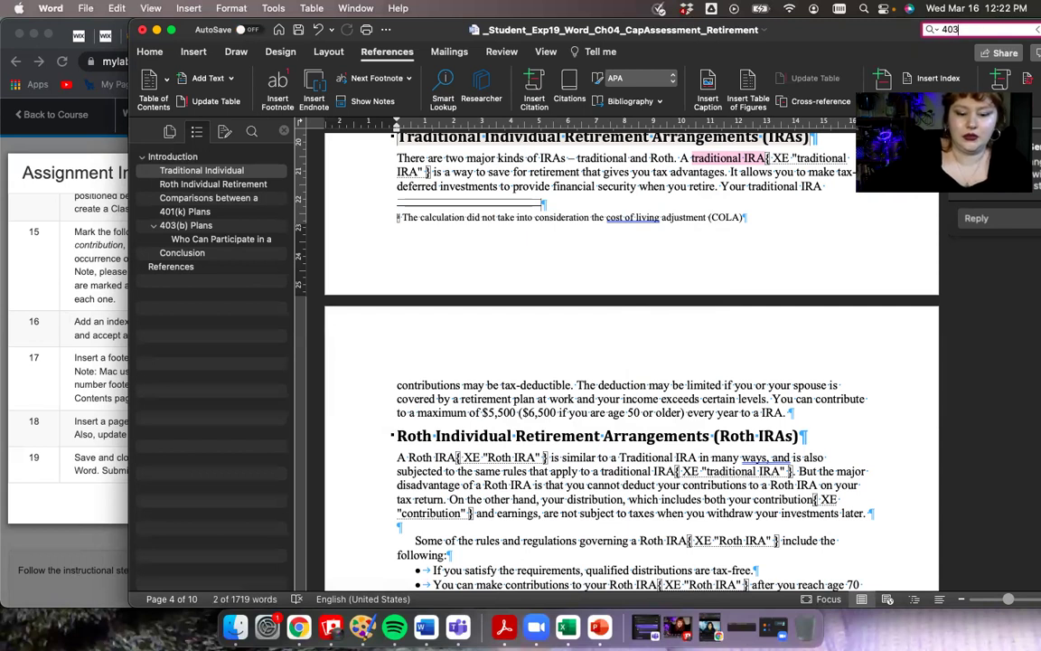
pyautogui.write('(b)')
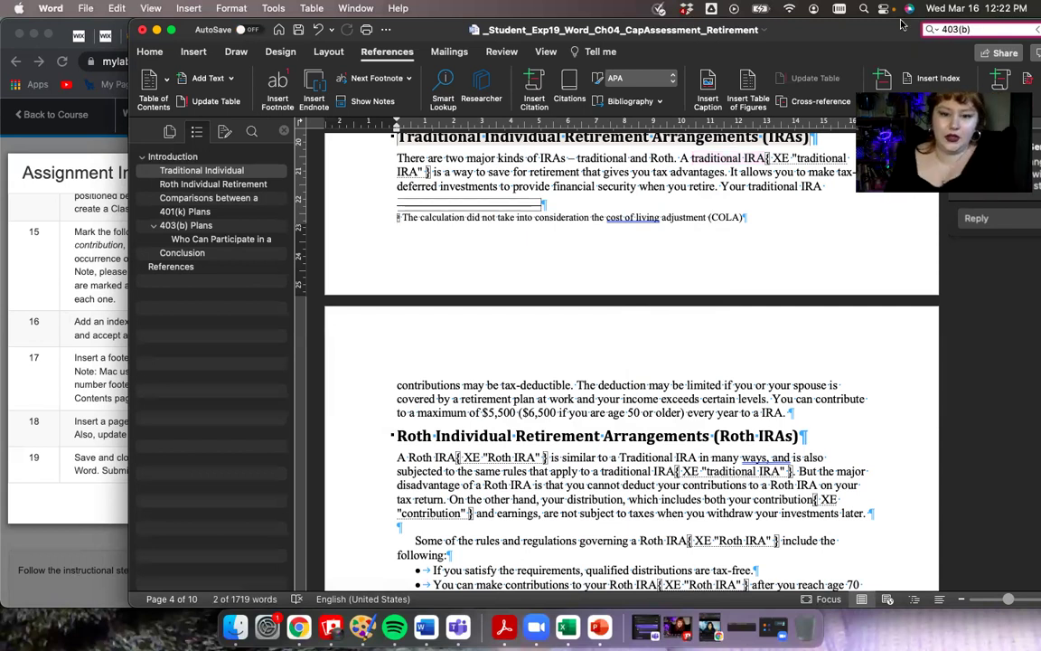
pyautogui.press('Return')
# Step: Mark all occurrences of "403(b)" as index entries from the 403(b) Plans heading with the Current page option
pyautogui.click(468, 211)
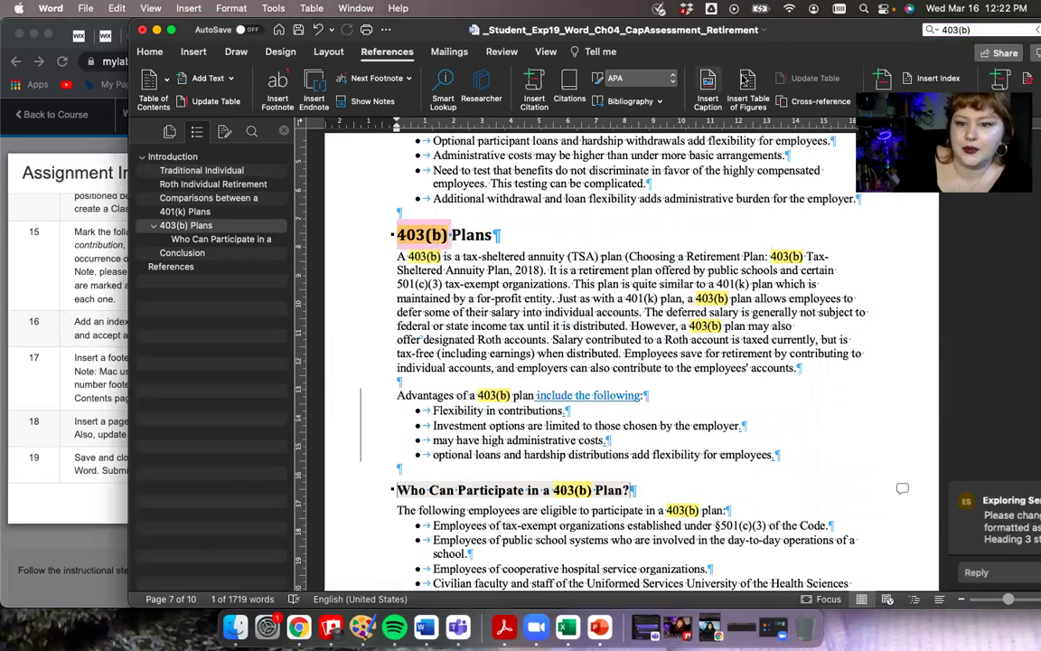
pyautogui.click(885, 80)
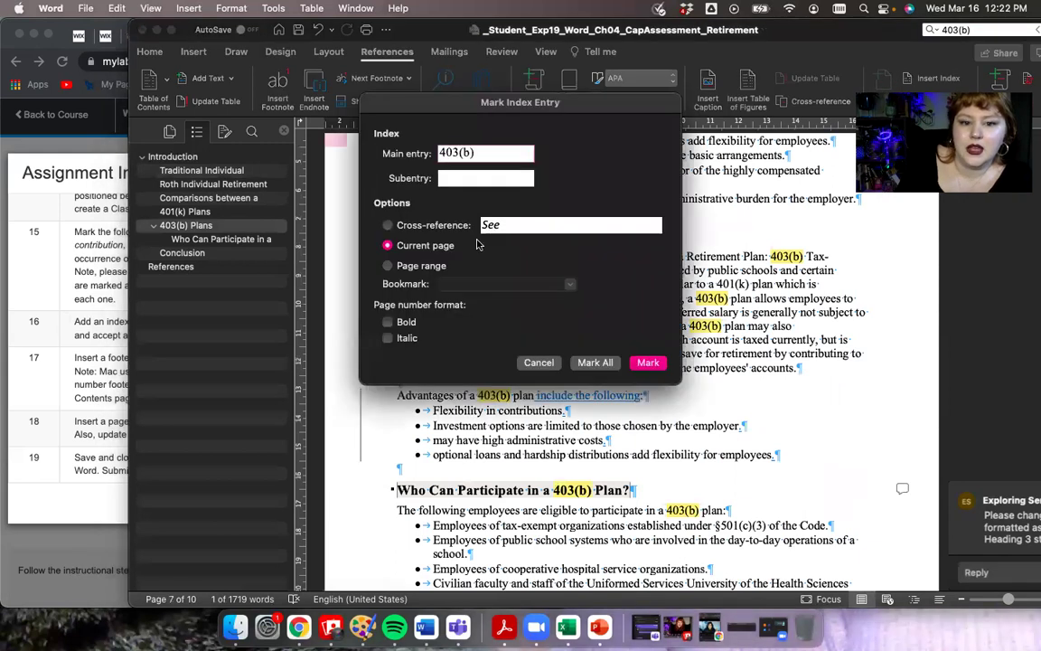
pyautogui.click(600, 362)
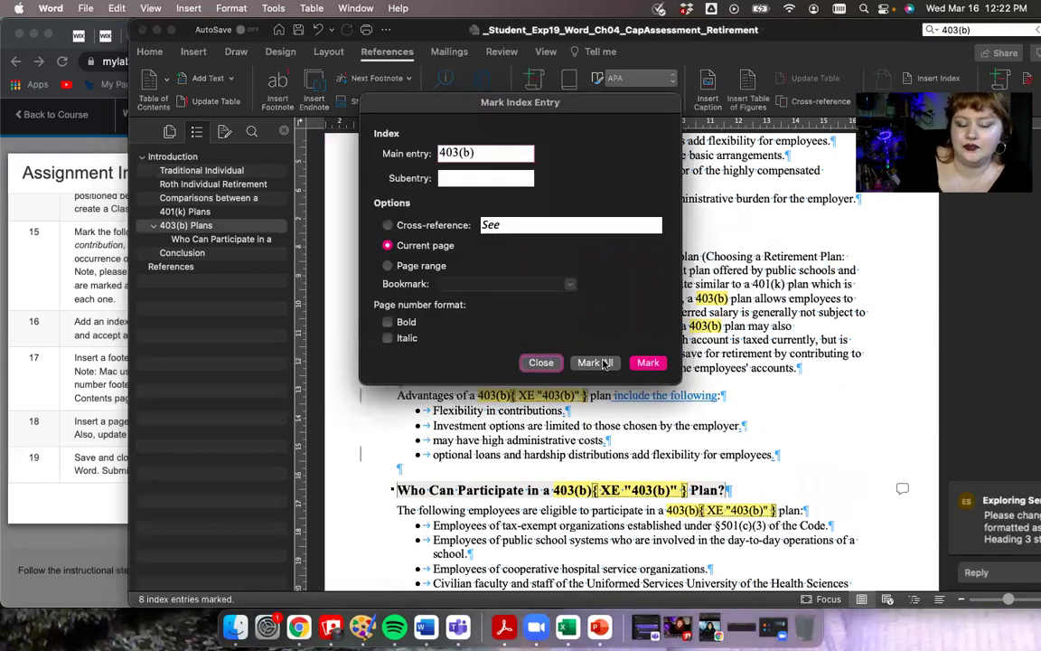
pyautogui.click(541, 362)
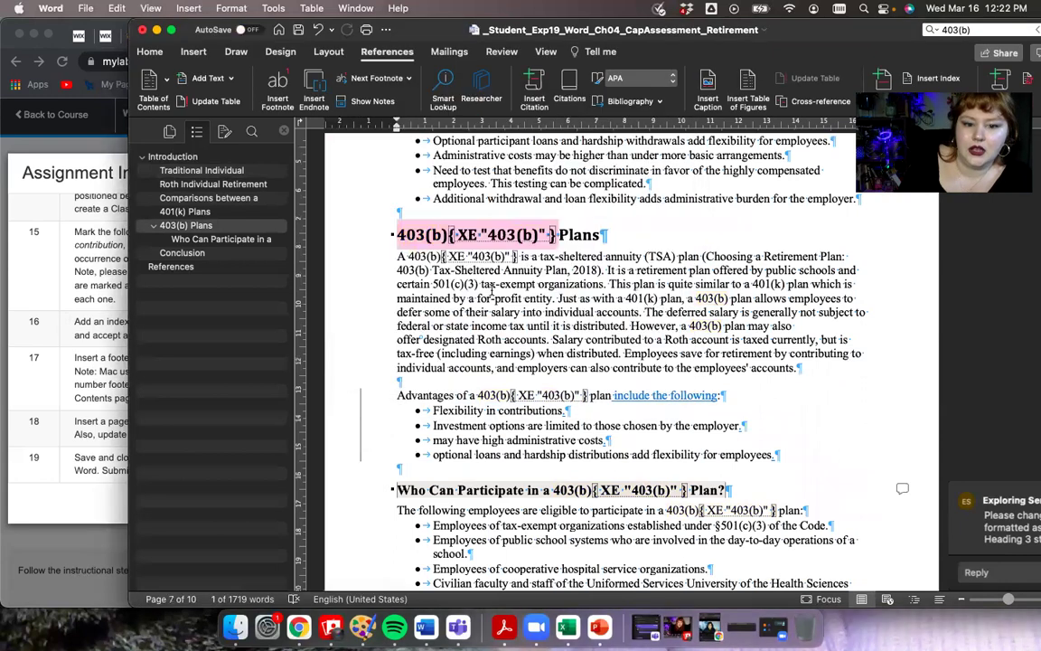
# Step: Check the remaining index words in the Chrome instructions, then search the Word document for "401(k)"
pyautogui.click(102, 294)
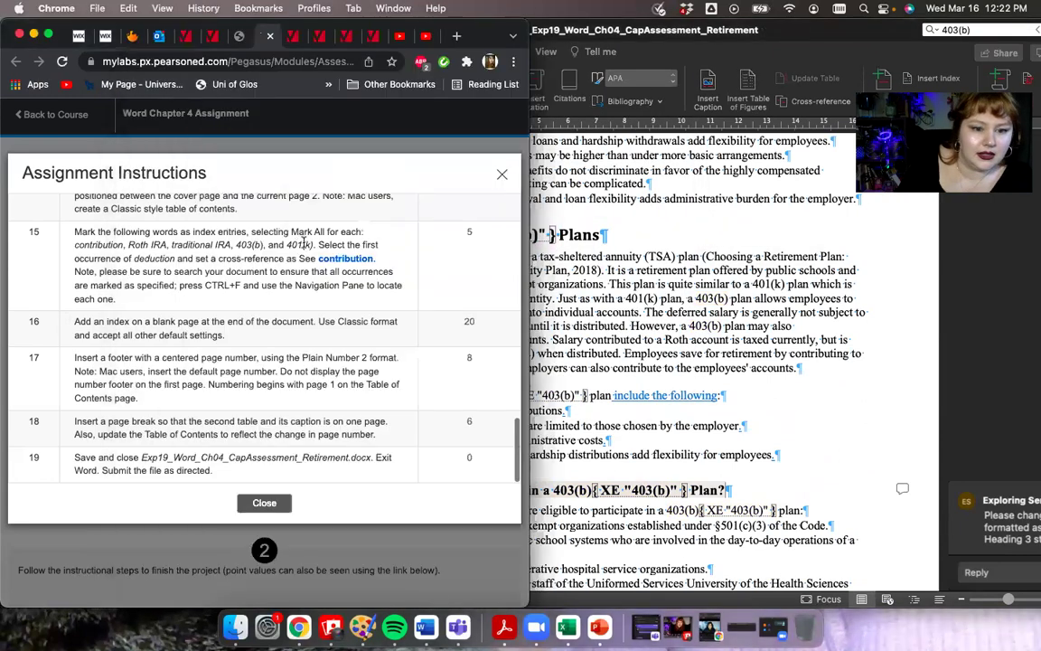
pyautogui.click(684, 331)
pyautogui.scroll(-10, 587, 420)
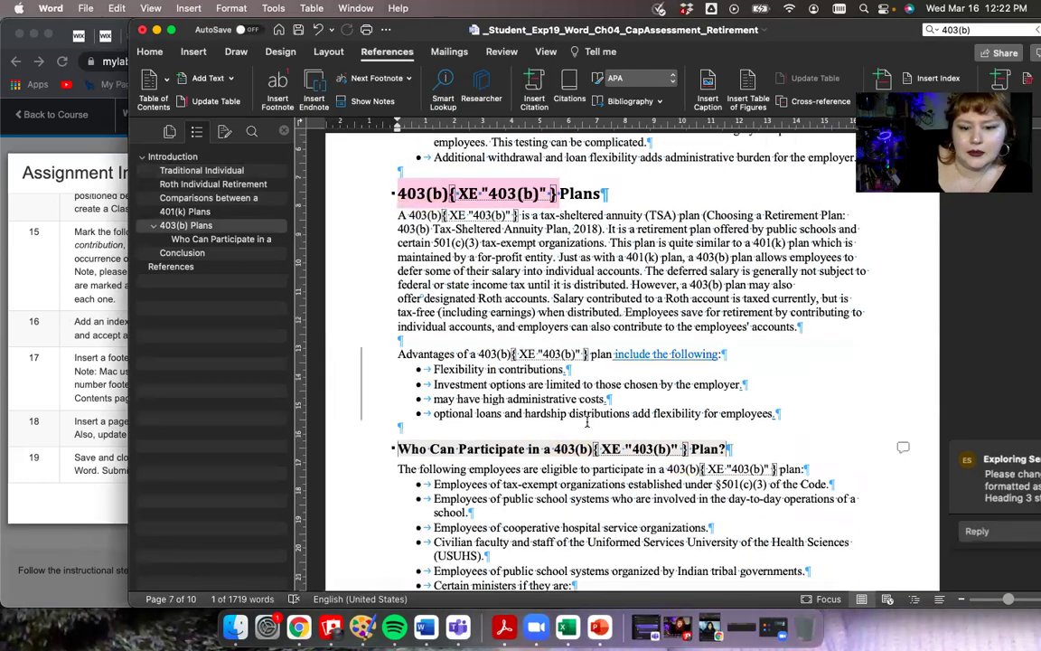
pyautogui.scroll(10, 587, 421)
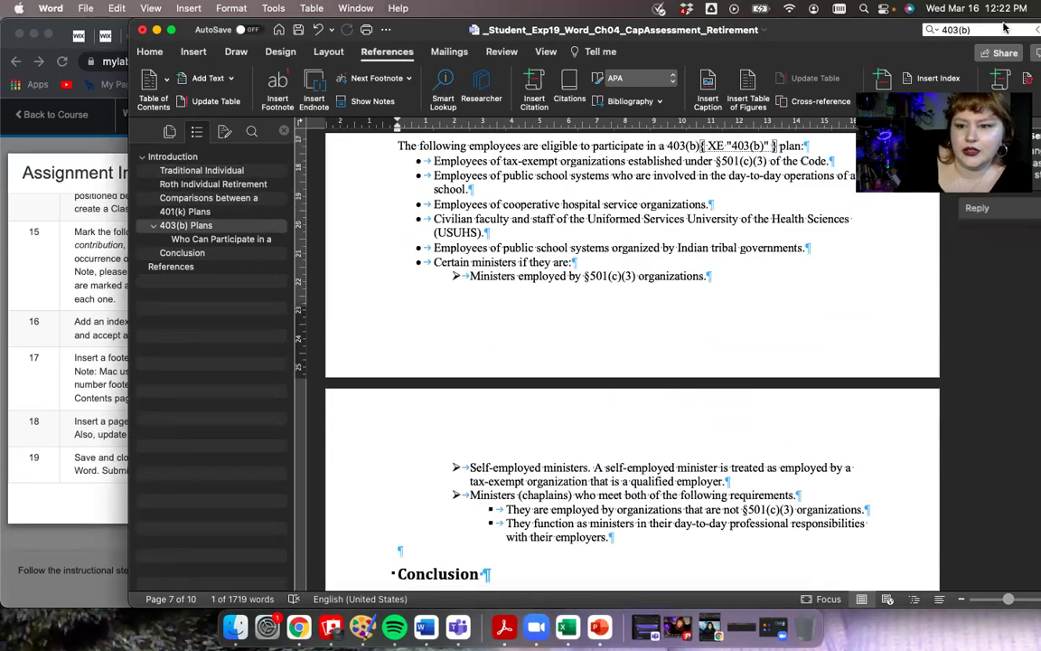
pyautogui.click(976, 28)
pyautogui.press('BackSpace')
pyautogui.press('BackSpace')
pyautogui.press('BackSpace')
pyautogui.press('BackSpace')
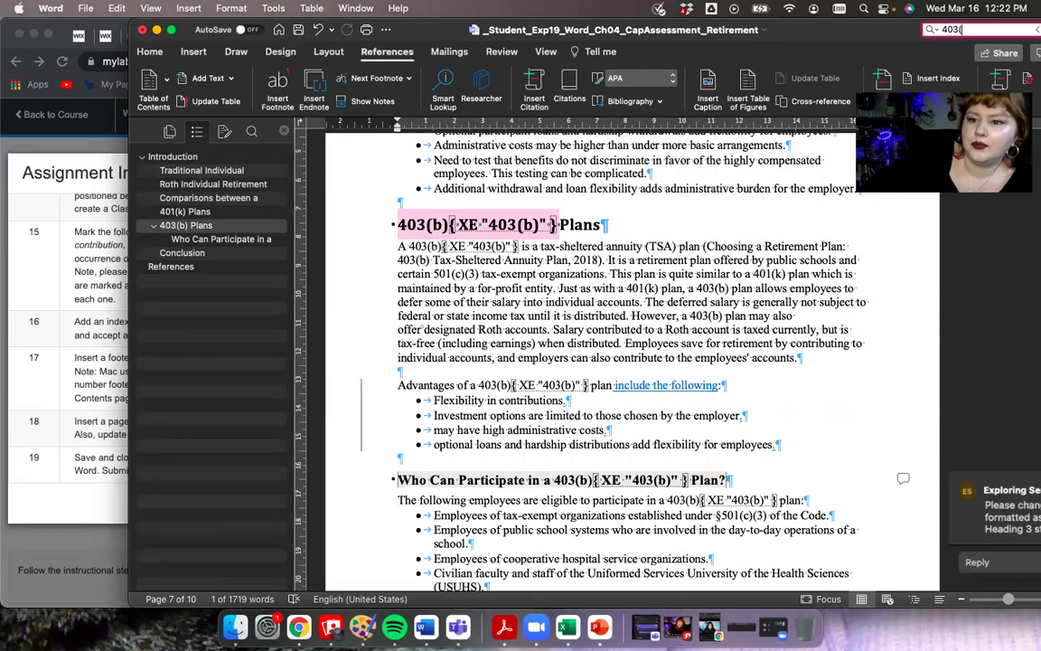
pyautogui.write('1(k')
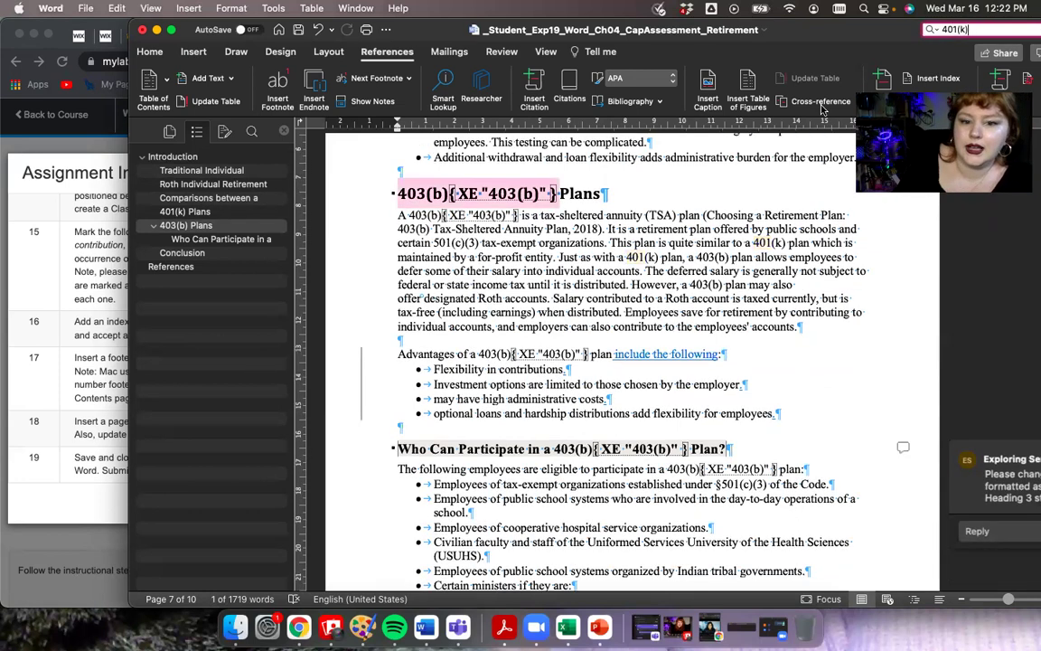
pyautogui.write(')')
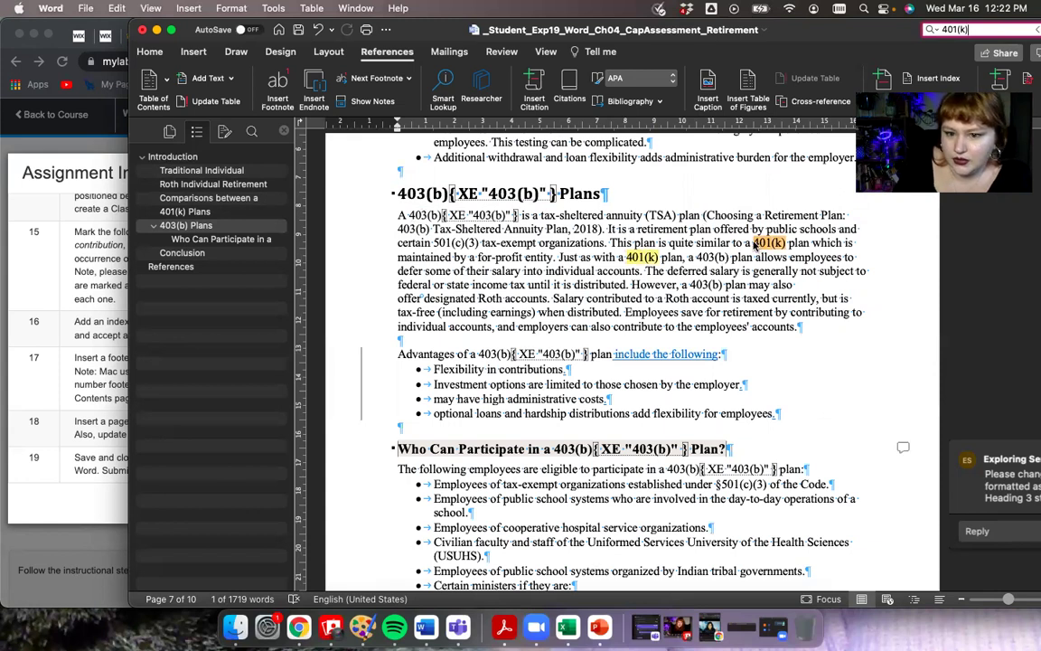
# Step: Select "401(k)" in the paragraph under the 401(k) Plans heading and mark all occurrences as index entries with the Current page option
pyautogui.scroll(15, 753, 242)
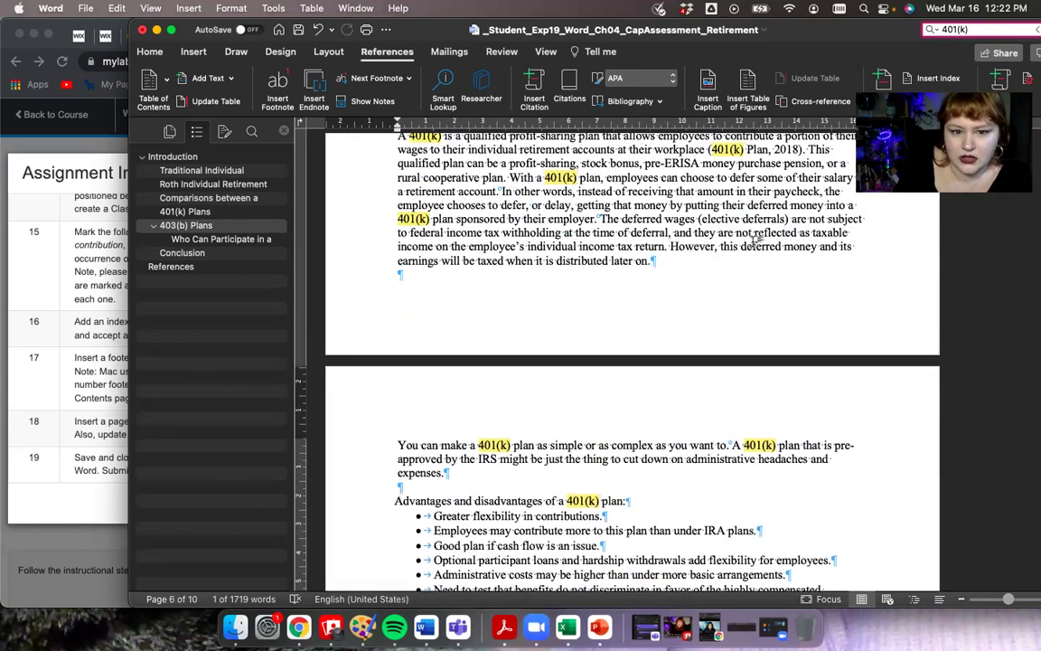
pyautogui.scroll(5, 753, 242)
pyautogui.scroll(-10, 383, 292)
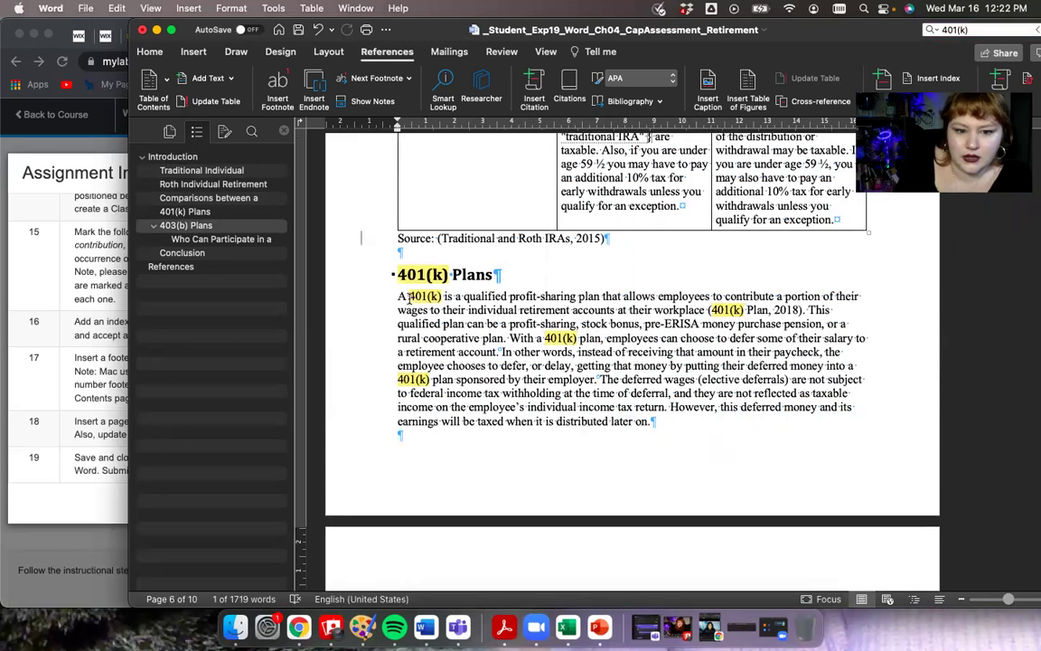
pyautogui.click(428, 296)
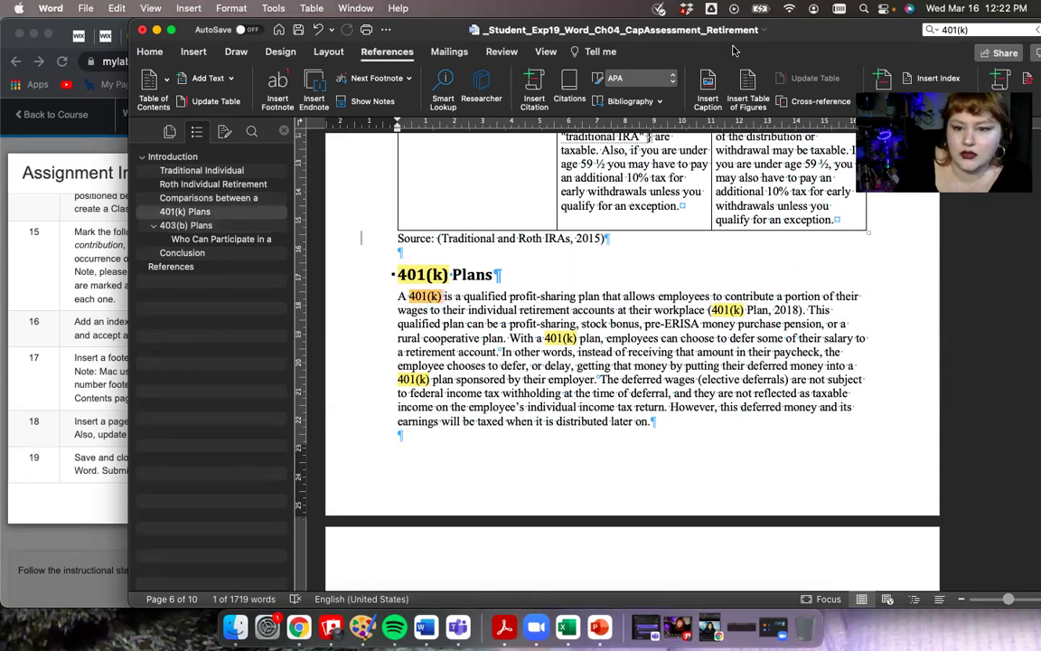
pyautogui.click(881, 79)
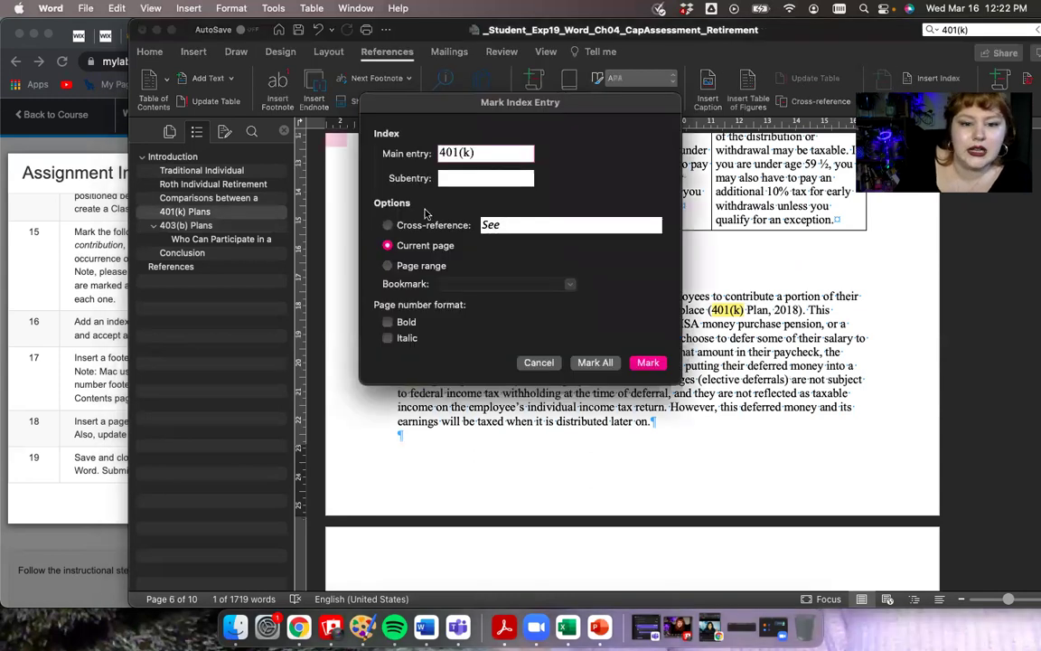
pyautogui.click(590, 362)
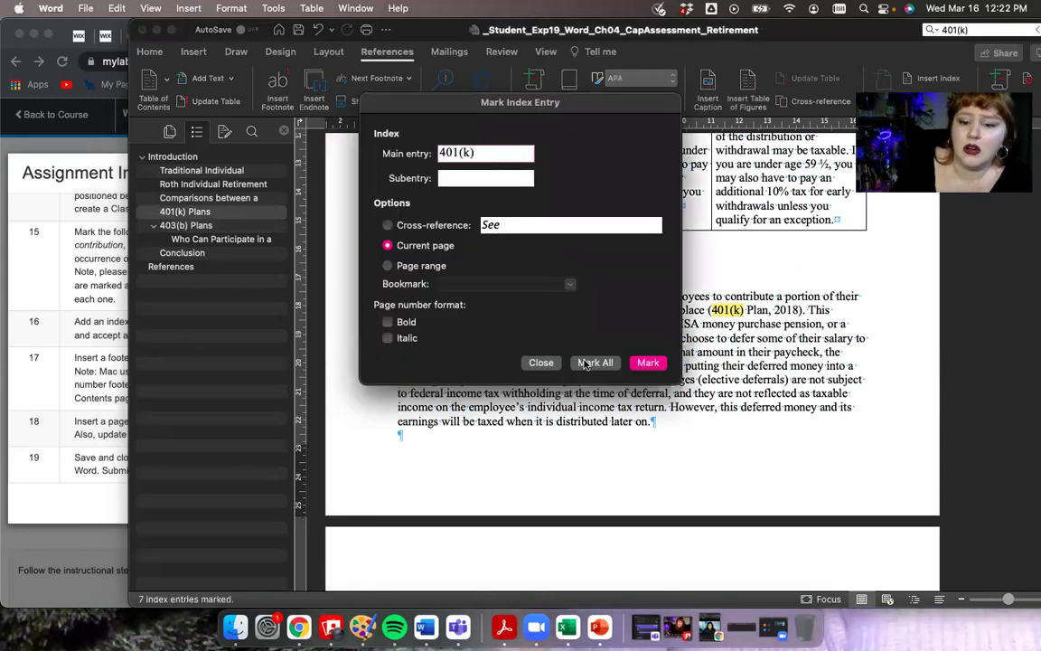
pyautogui.click(540, 363)
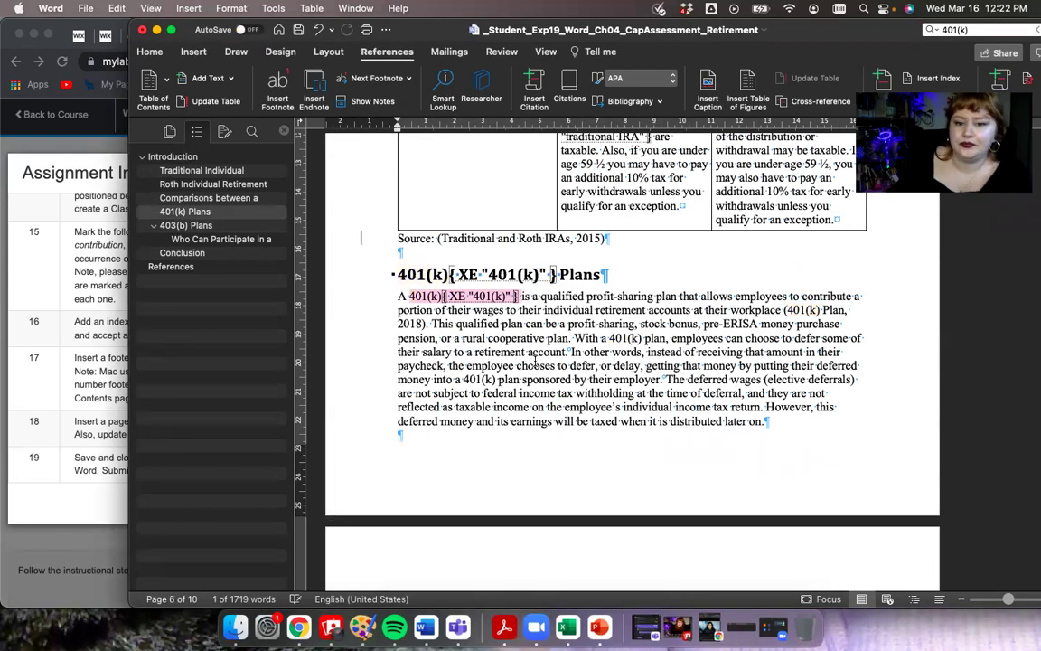
# Step: Check the index instructions in Chrome, then update the index field on the document's last page in Word
pyautogui.click(57, 258)
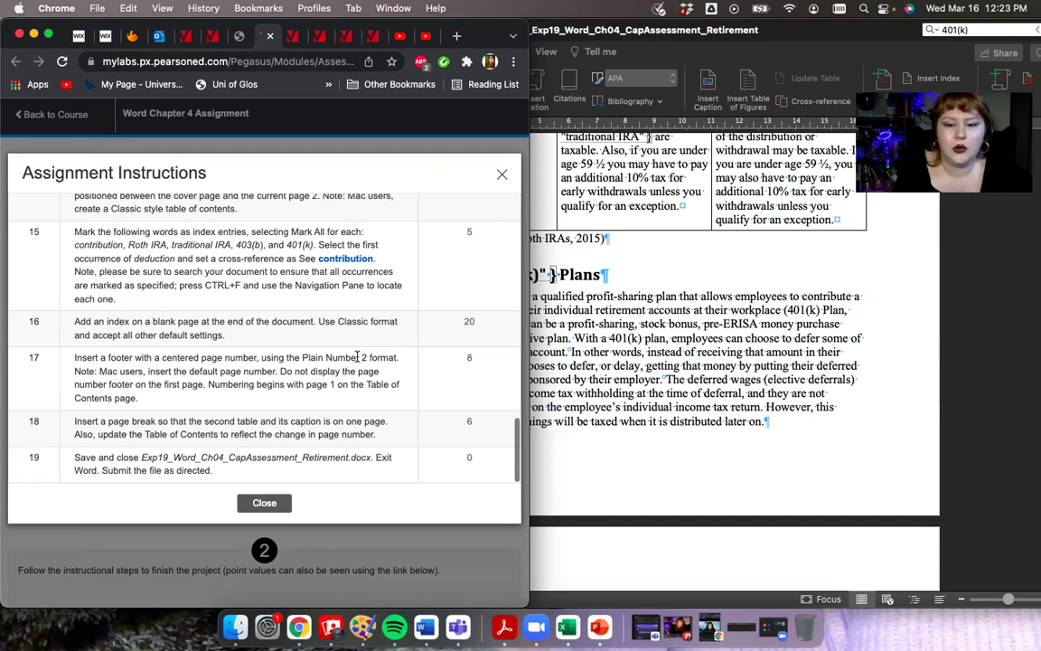
pyautogui.click(734, 476)
pyautogui.scroll(-10, 733, 471)
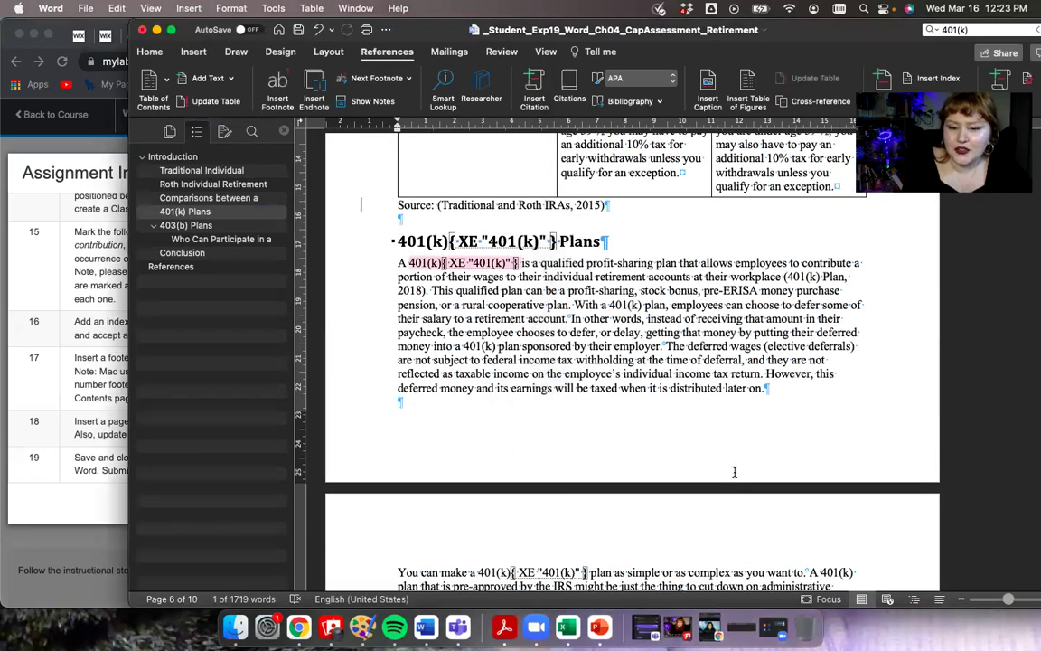
pyautogui.scroll(-5, 734, 472)
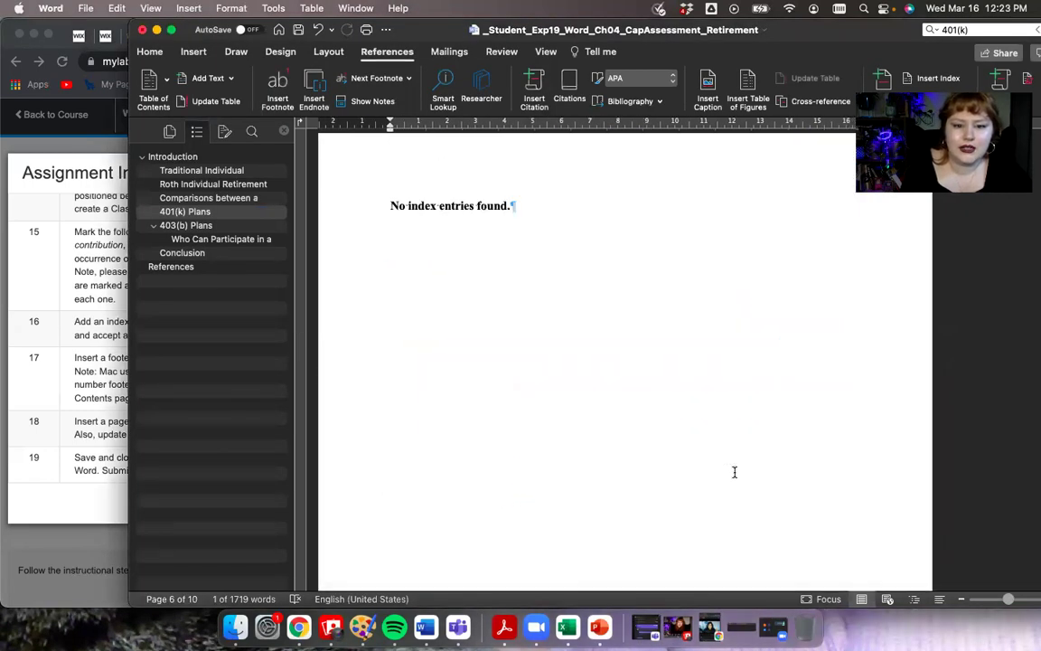
pyautogui.click(459, 255)
pyautogui.rightClick(459, 256)
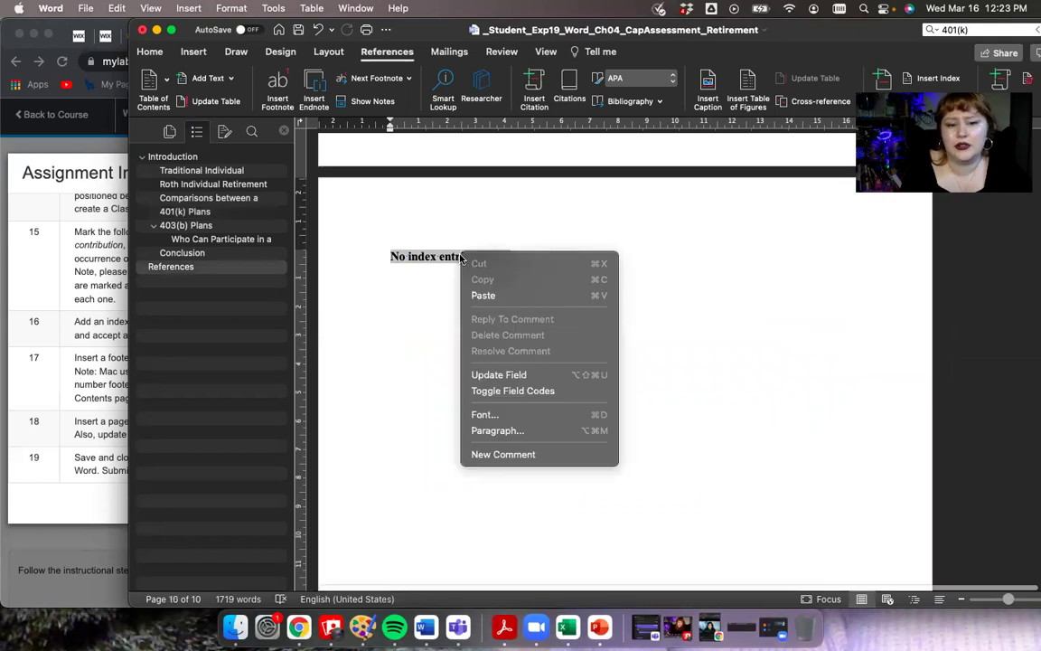
pyautogui.click(538, 374)
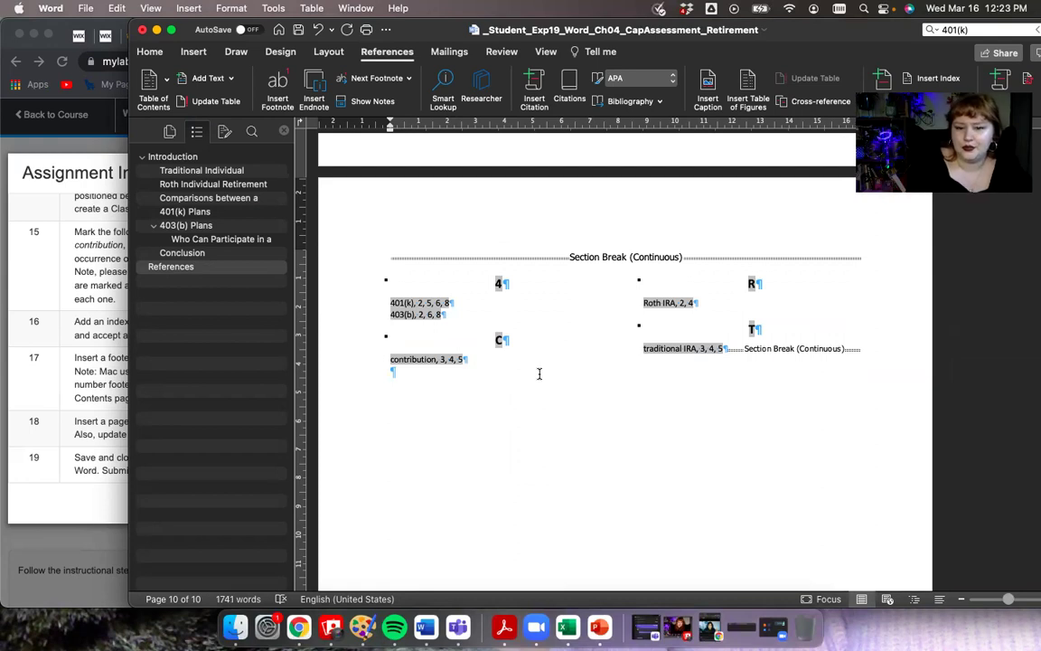
pyautogui.click(531, 452)
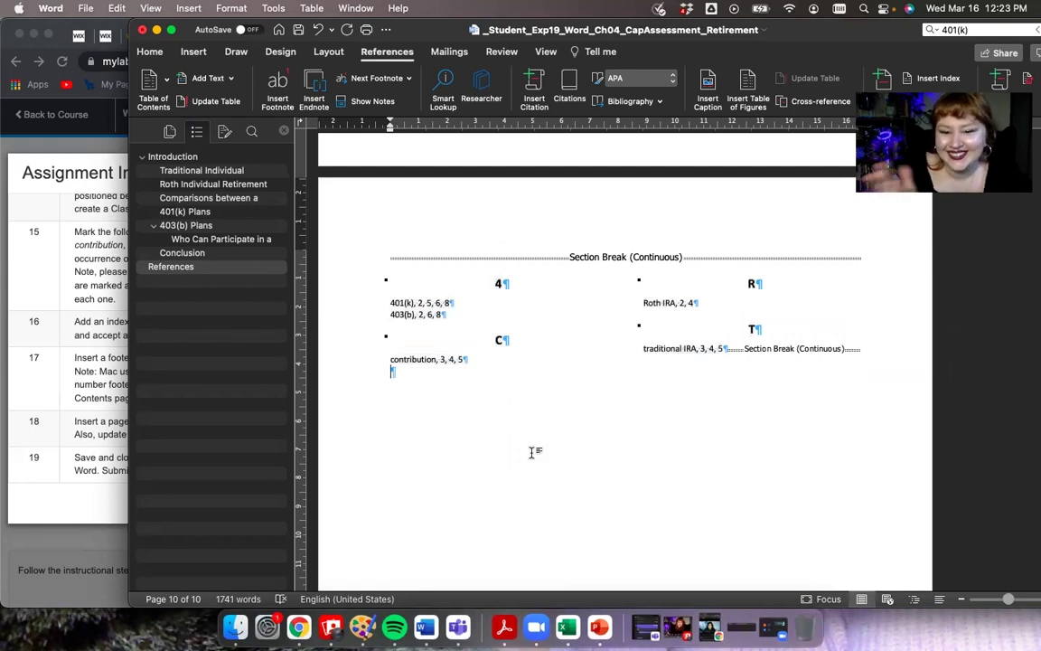
# Step: Review the footer requirements in the Chrome instructions, then open the Section 1 footer for editing in Word
pyautogui.click(77, 359)
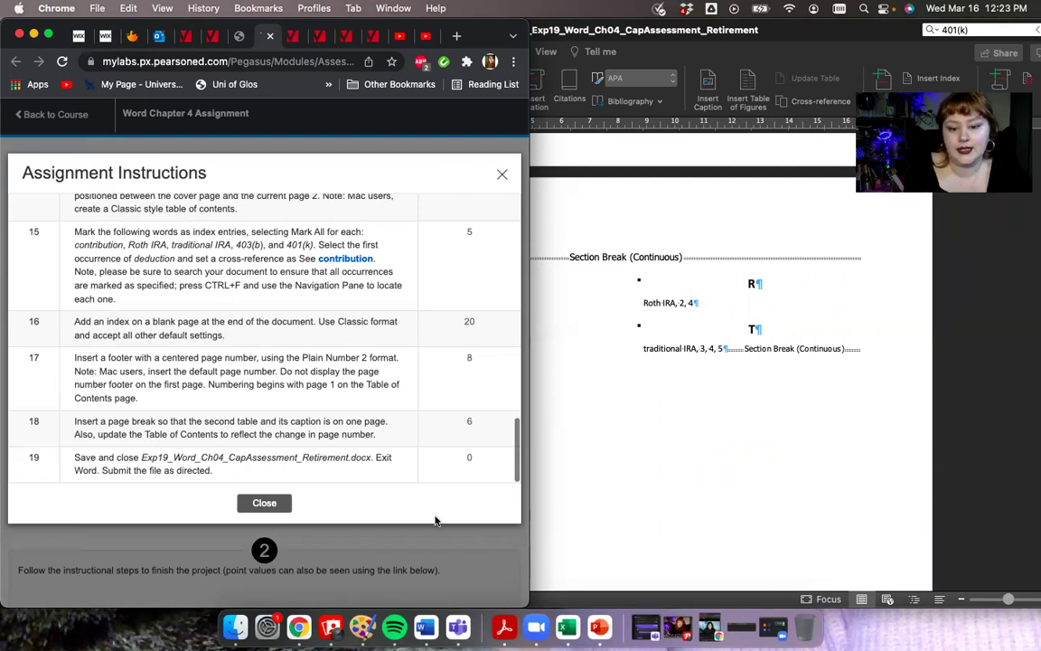
pyautogui.click(561, 459)
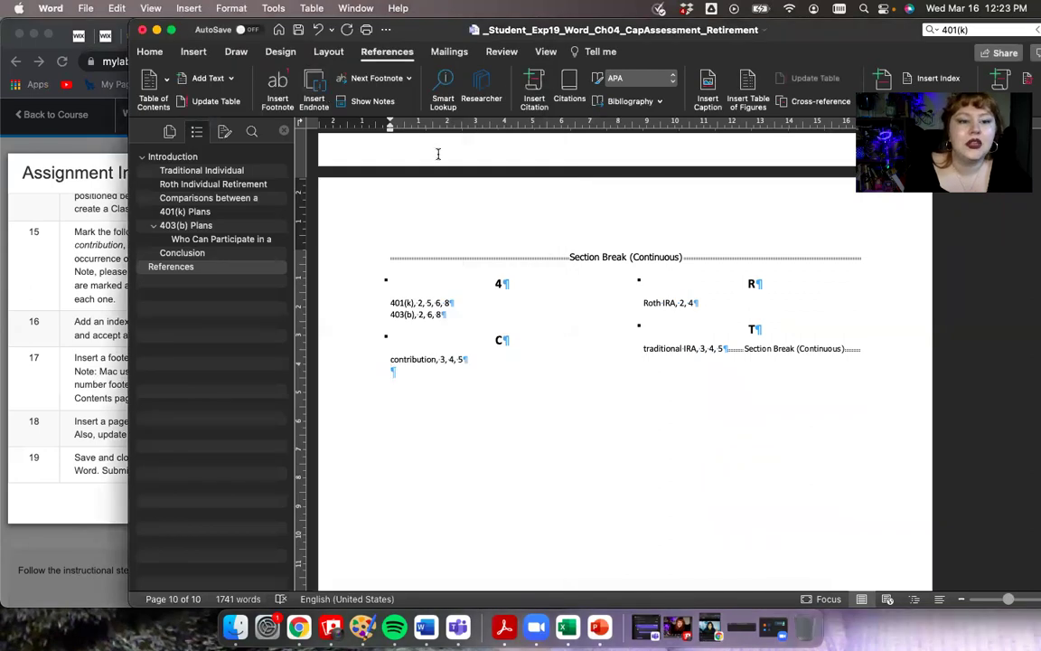
pyautogui.scroll(-5, 617, 544)
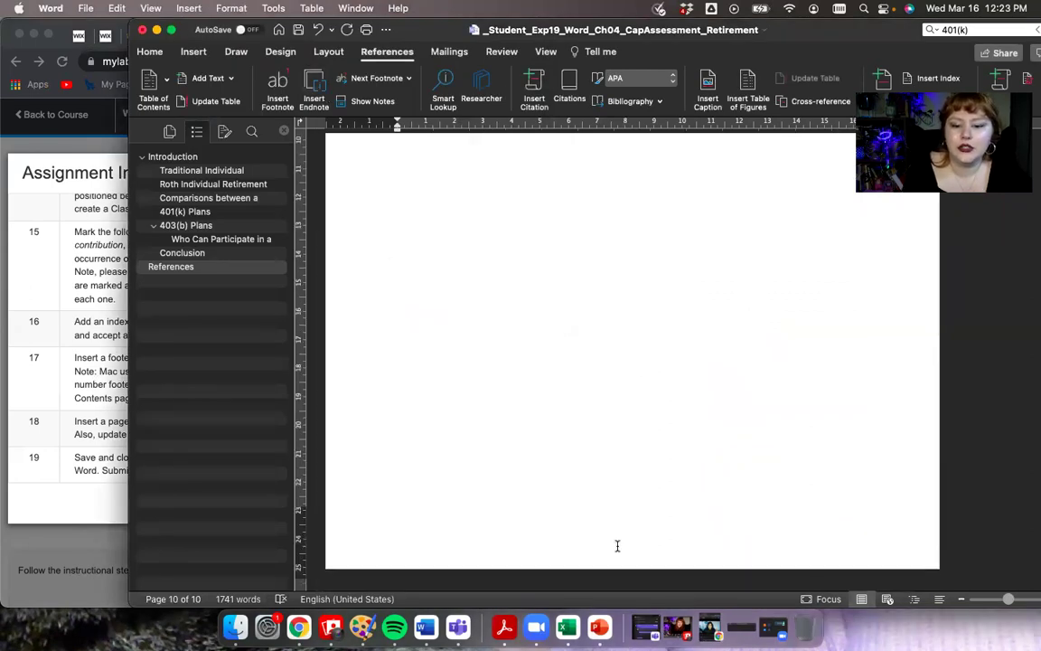
pyautogui.doubleClick(620, 539)
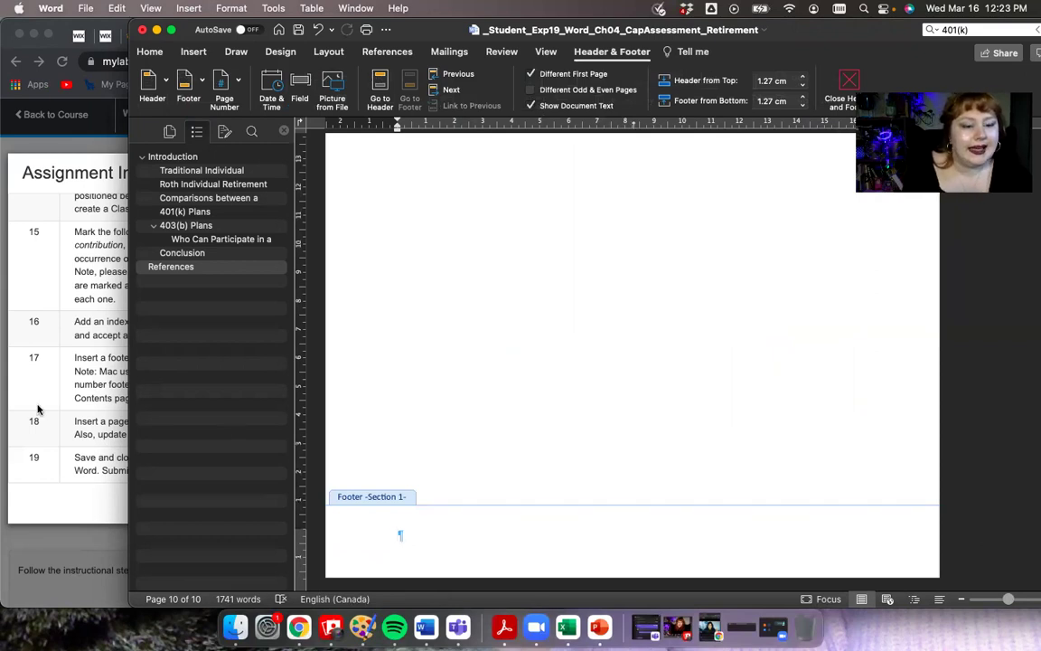
# Step: Recheck the footer instructions in Chrome, then insert a centered page number in Word's Section 1 footer, not shown on the first page
pyautogui.click(95, 305)
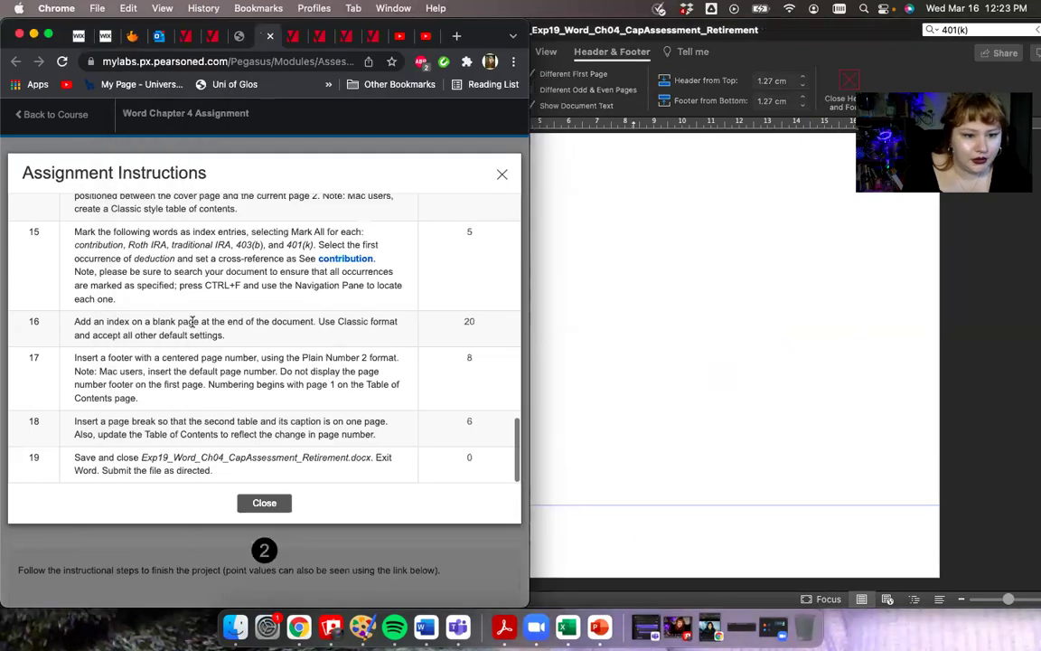
pyautogui.click(634, 551)
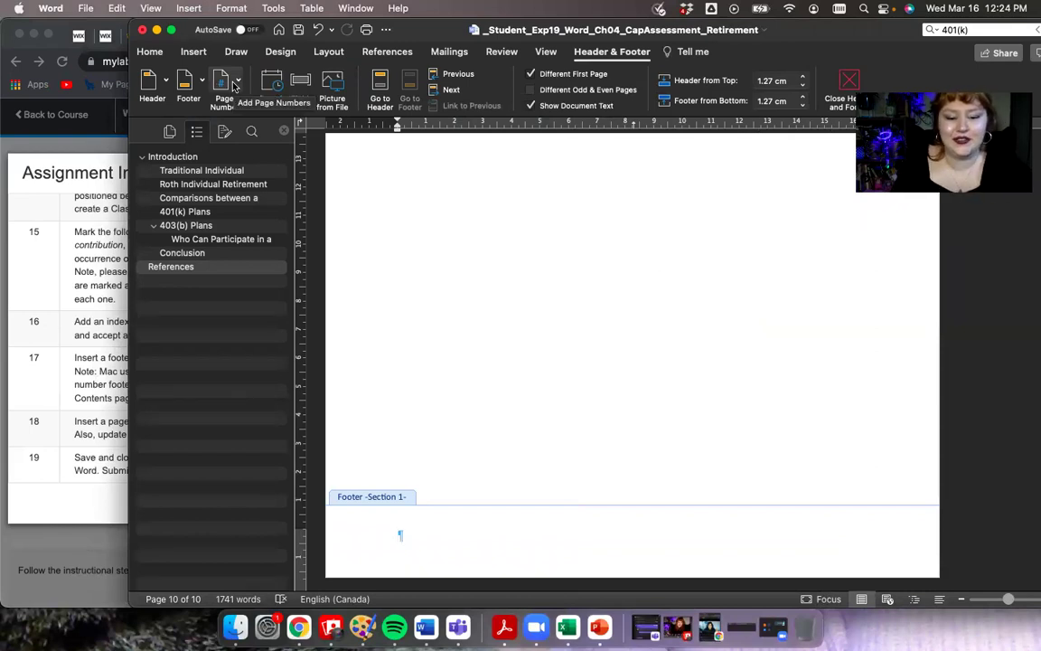
pyautogui.click(235, 82)
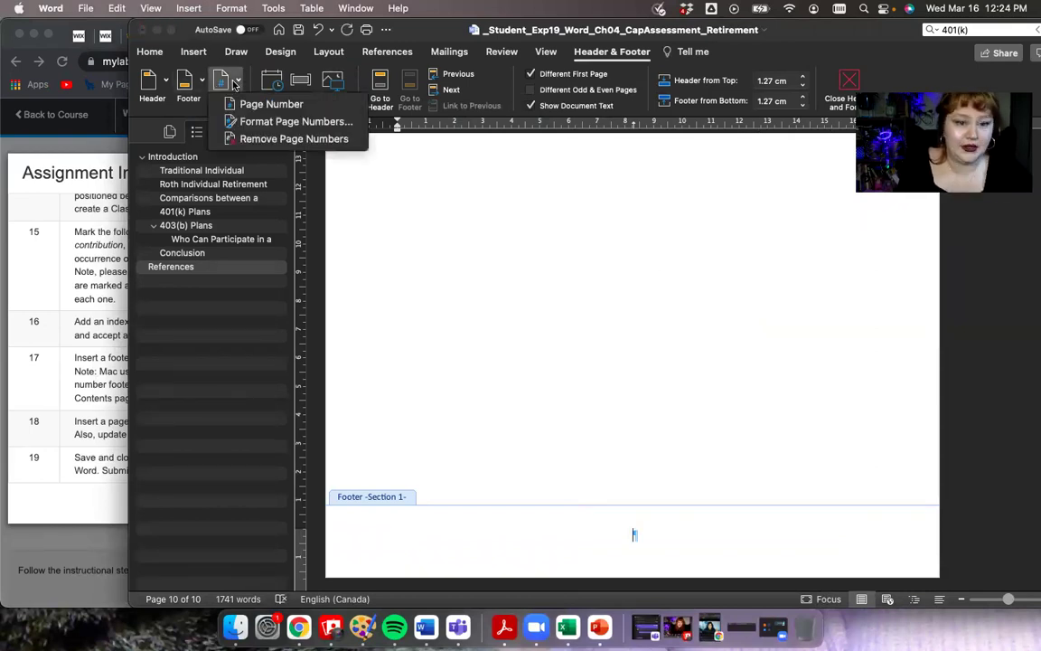
pyautogui.click(262, 103)
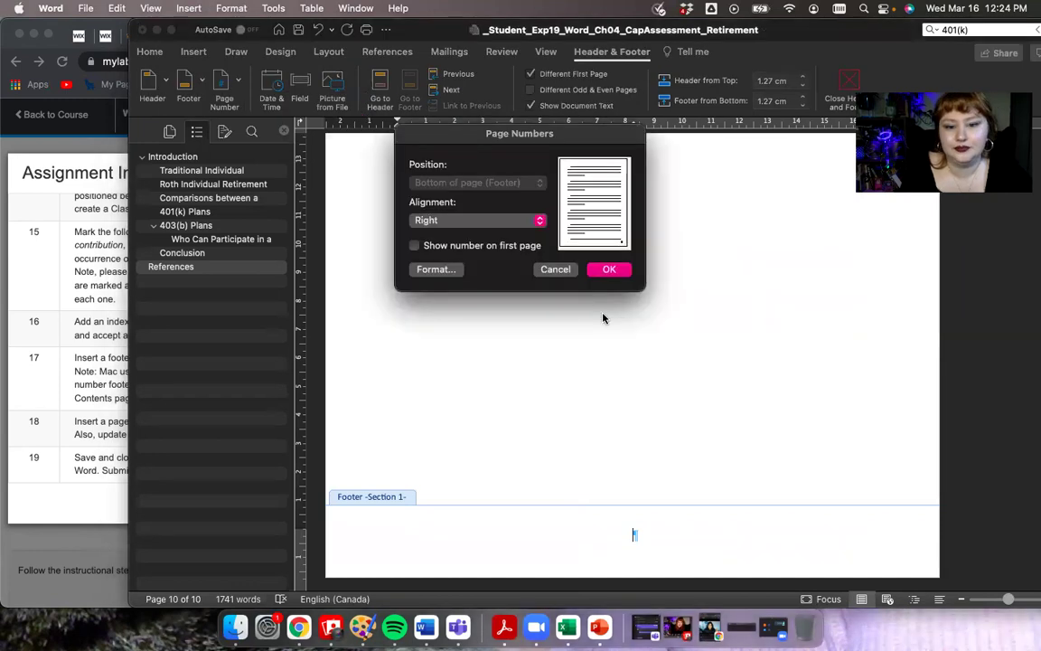
pyautogui.click(433, 220)
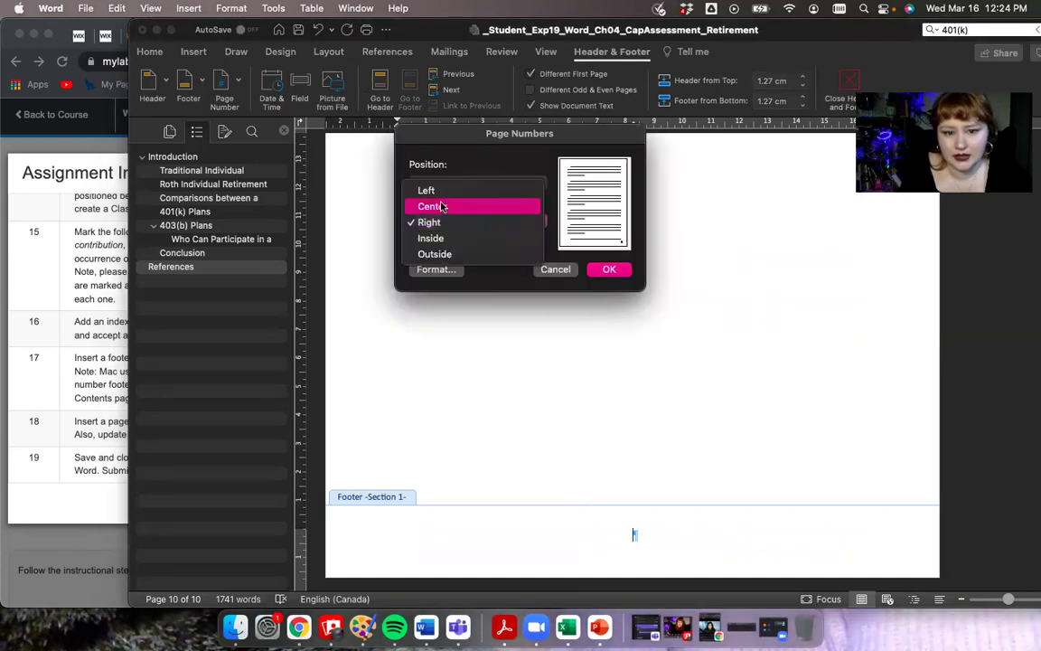
pyautogui.click(441, 207)
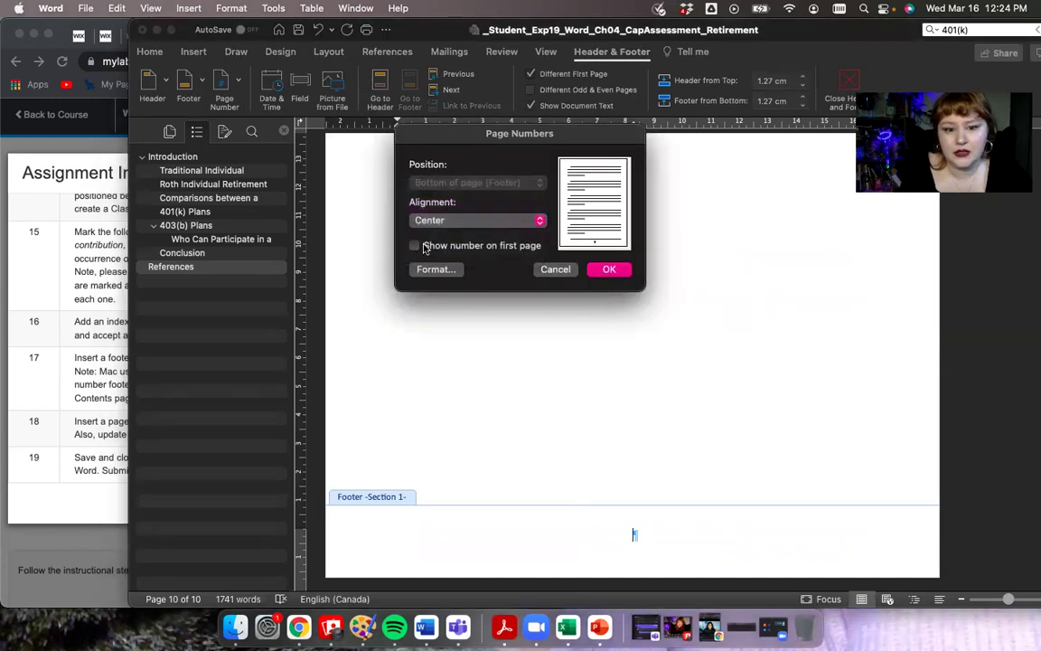
pyautogui.click(611, 270)
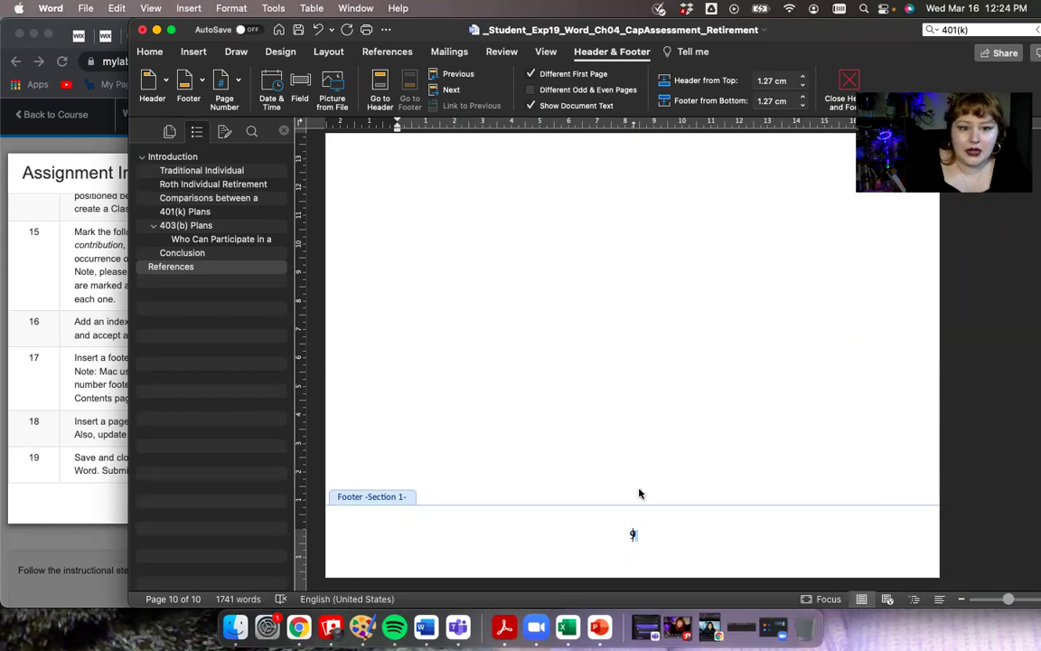
# Step: Adjust the Start at value in the page number format for the Section 1 footer
pyautogui.click(234, 82)
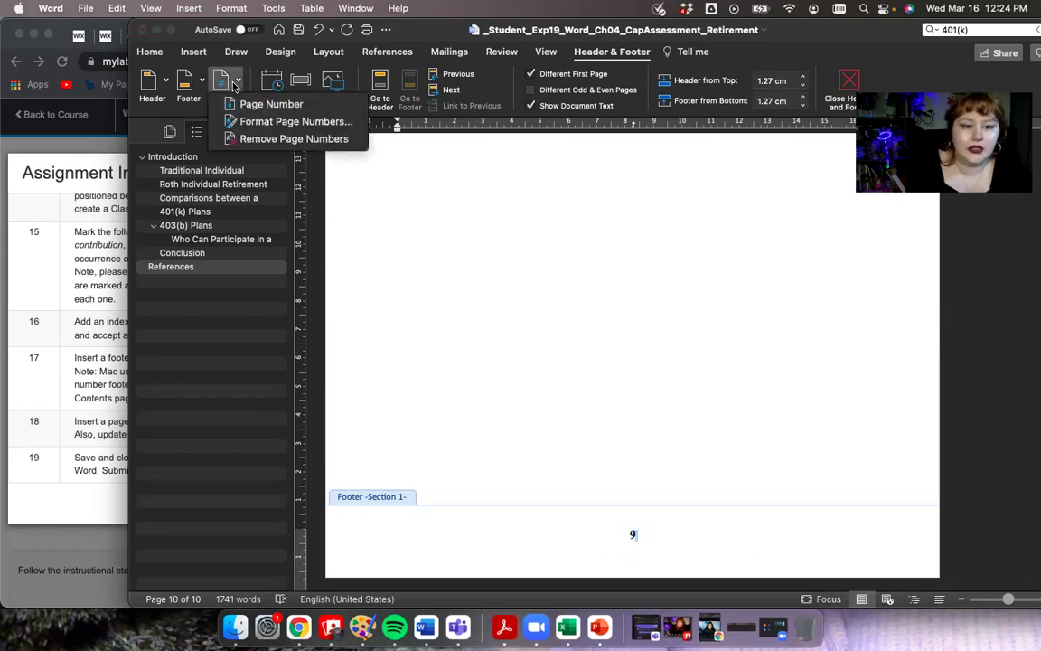
pyautogui.click(236, 121)
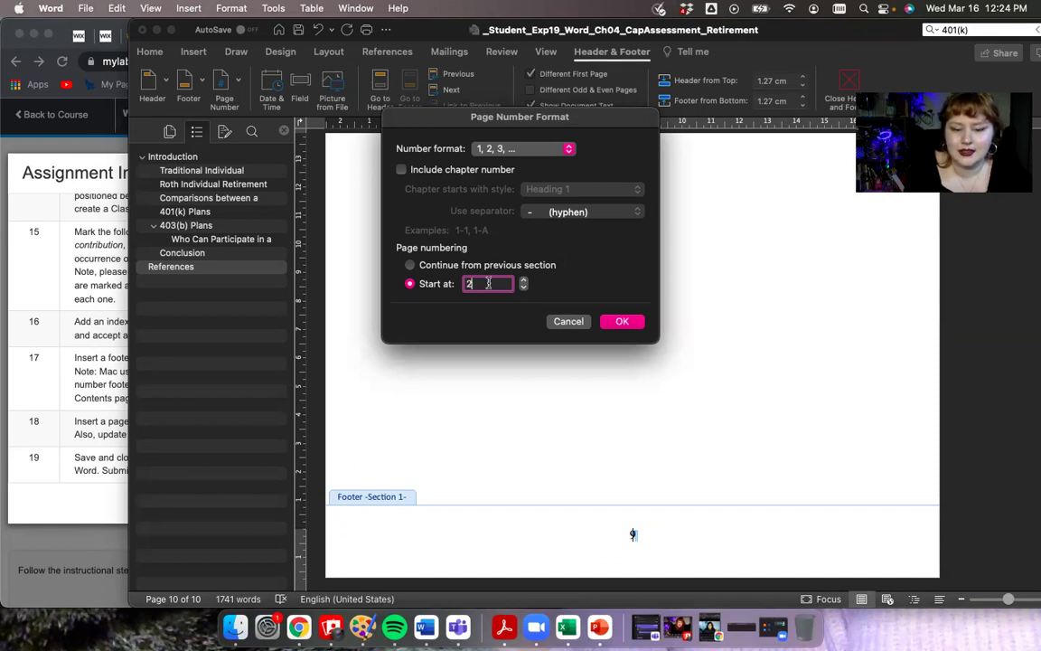
pyautogui.click(622, 320)
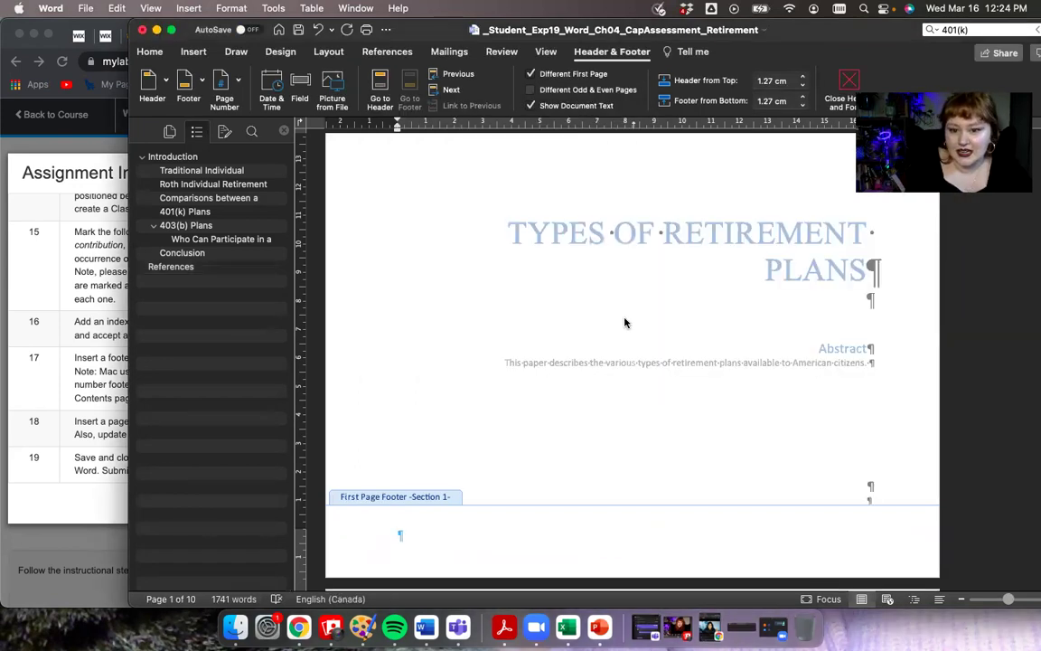
# Step: Delete the extra page break on the blank page between the cover page and the Table of Contents
pyautogui.scroll(-10, 623, 322)
pyautogui.scroll(5, 624, 322)
pyautogui.scroll(6, 624, 323)
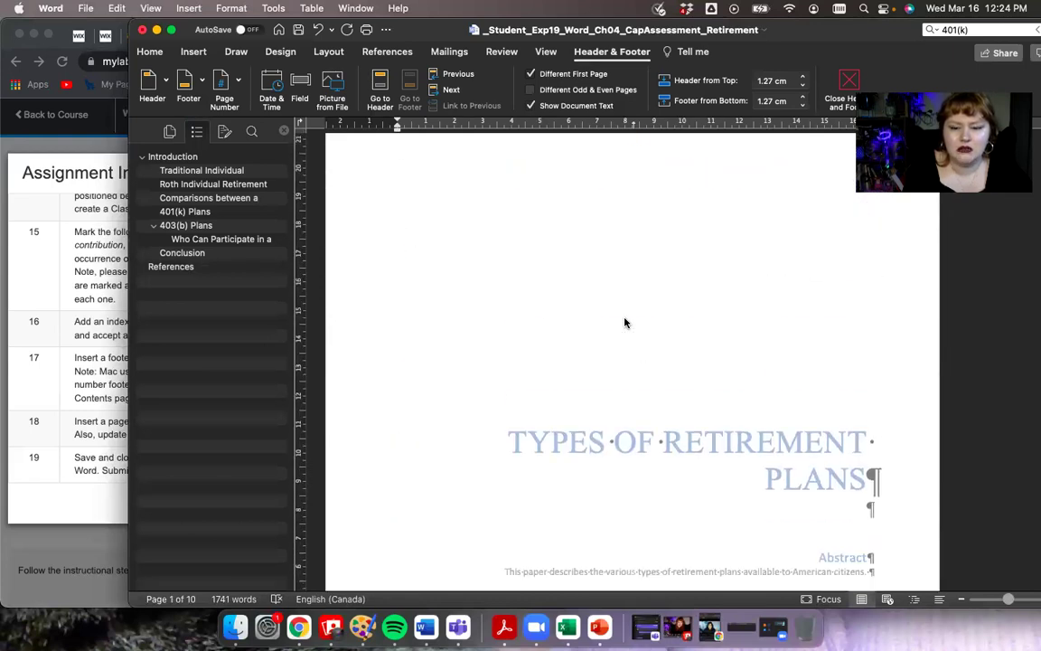
pyautogui.scroll(-5, 624, 322)
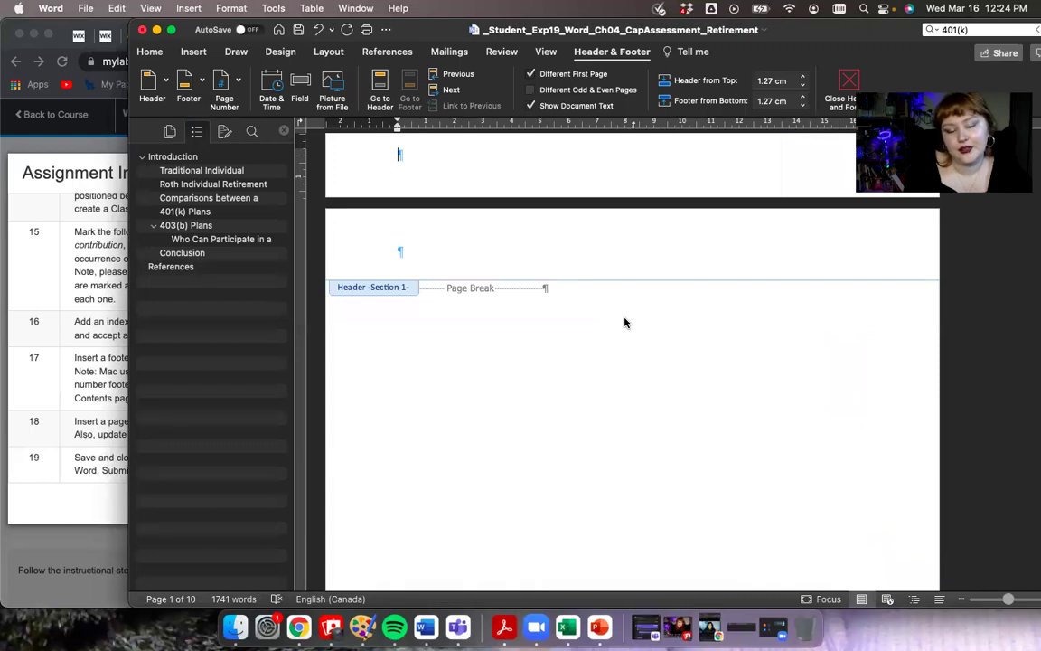
pyautogui.scroll(-5, 623, 323)
pyautogui.scroll(-6, 623, 317)
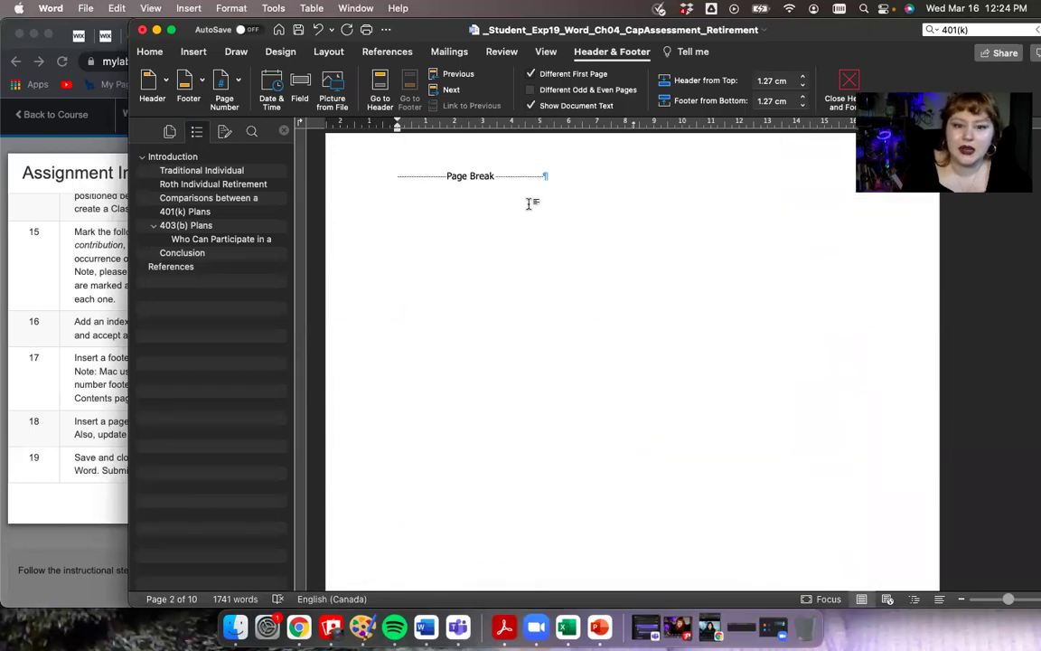
pyautogui.doubleClick(555, 179)
pyautogui.scroll(5, 554, 181)
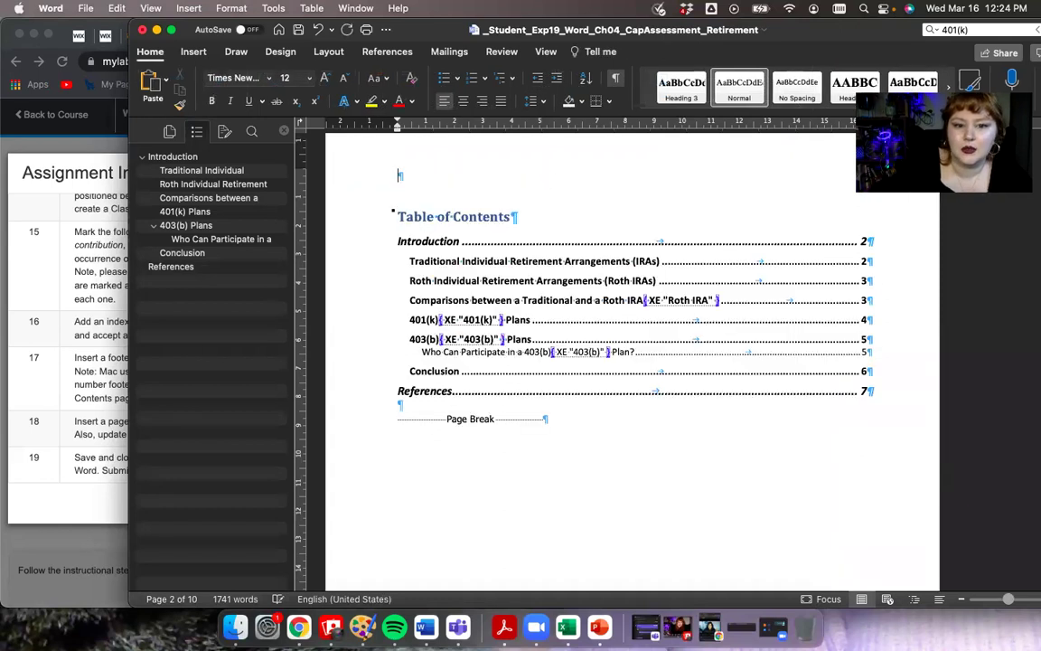
pyautogui.scroll(3, 624, 361)
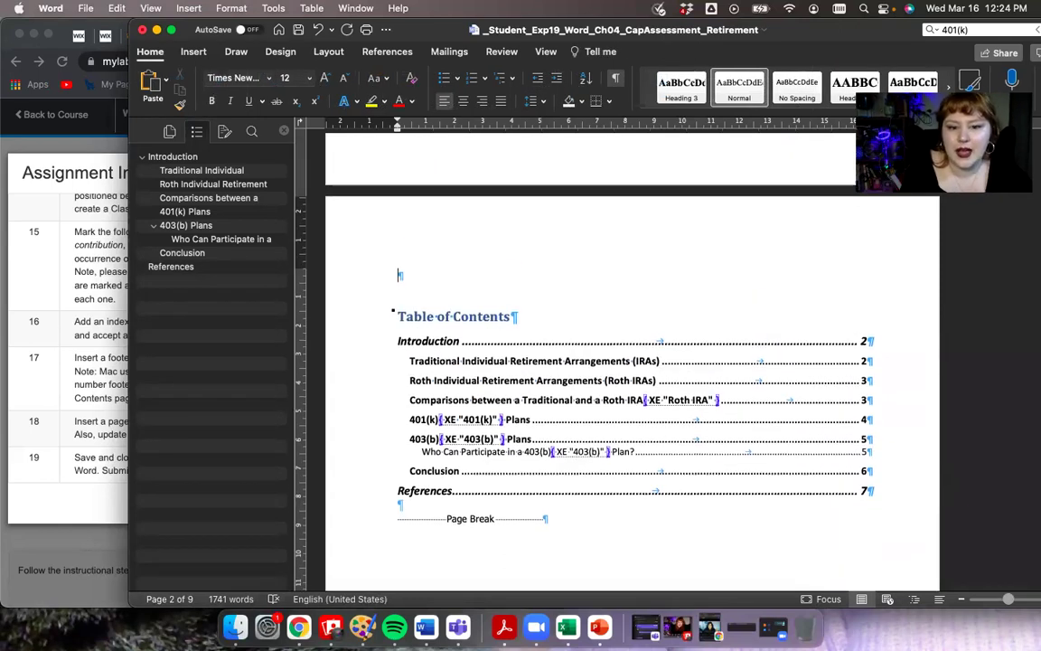
# Step: Change the page numbering's start value so the Table of Contents page is numbered 1, and close the footer
pyautogui.scroll(-10, 633, 406)
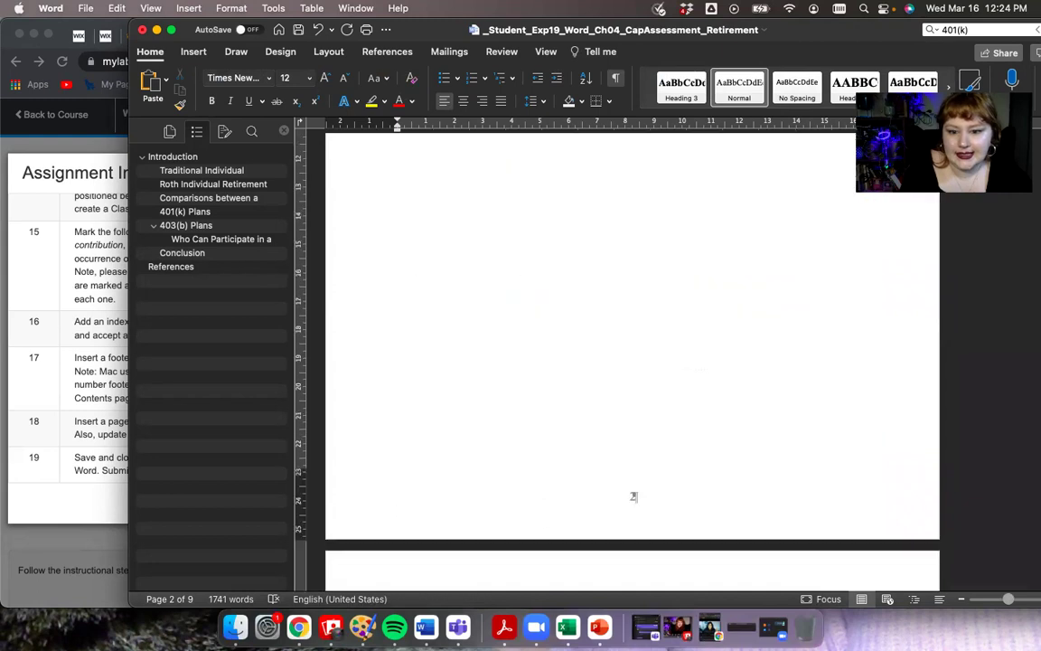
pyautogui.scroll(2, 625, 186)
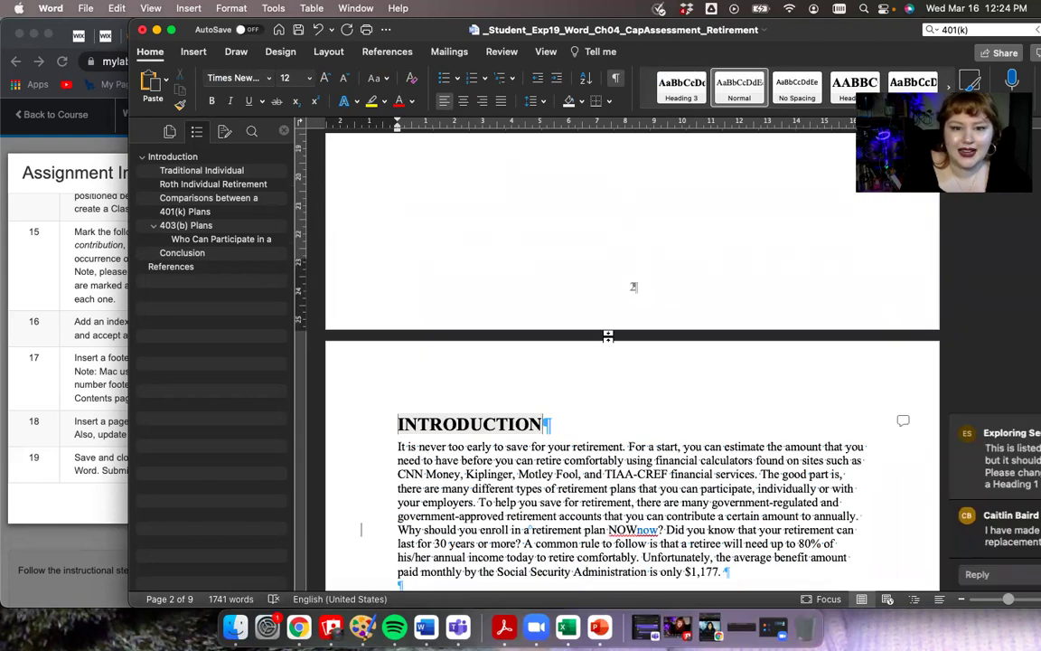
pyautogui.doubleClick(633, 289)
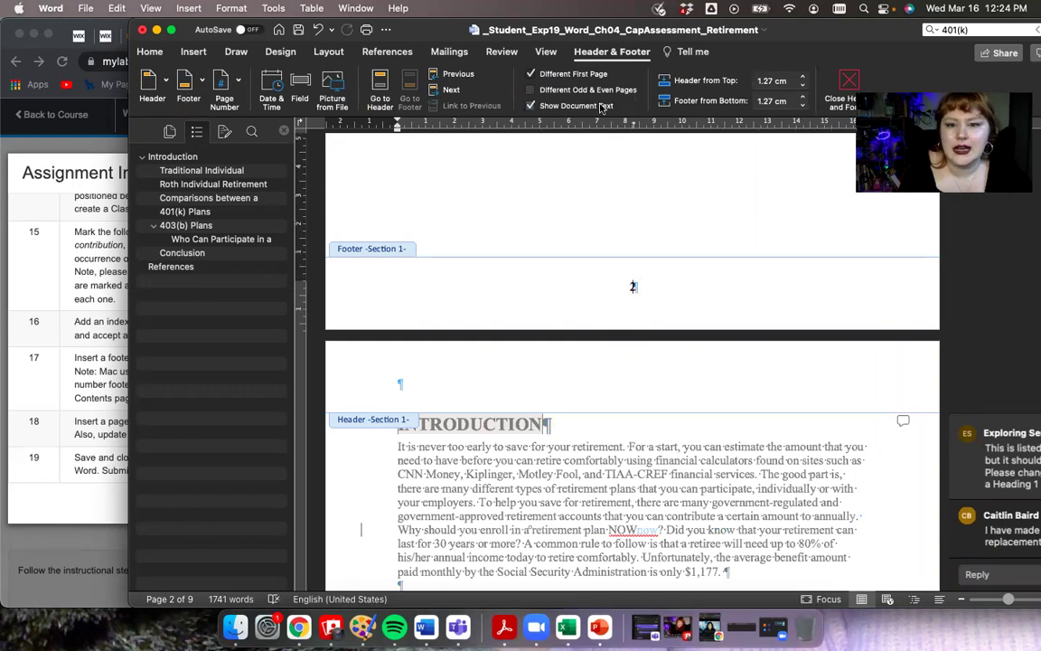
pyautogui.click(236, 83)
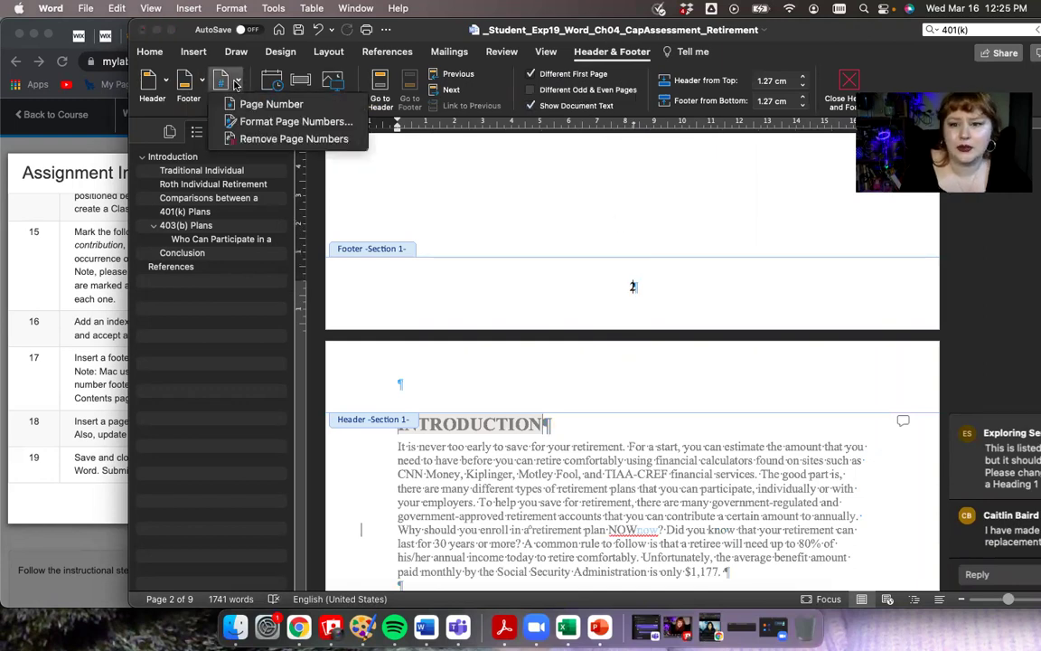
pyautogui.click(265, 127)
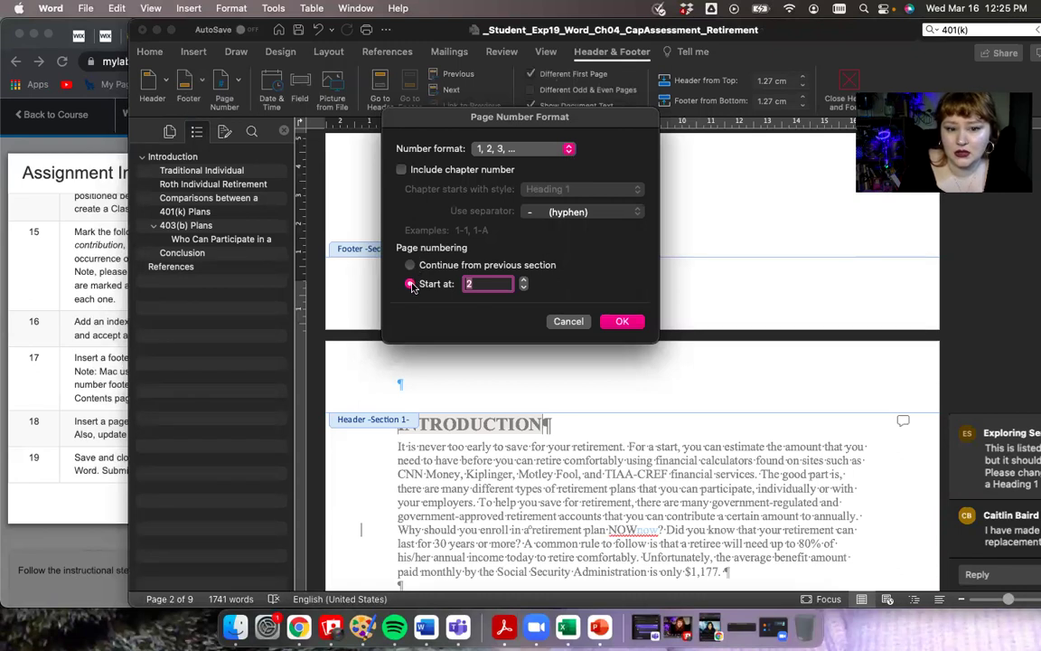
pyautogui.write('1')
pyautogui.click(622, 321)
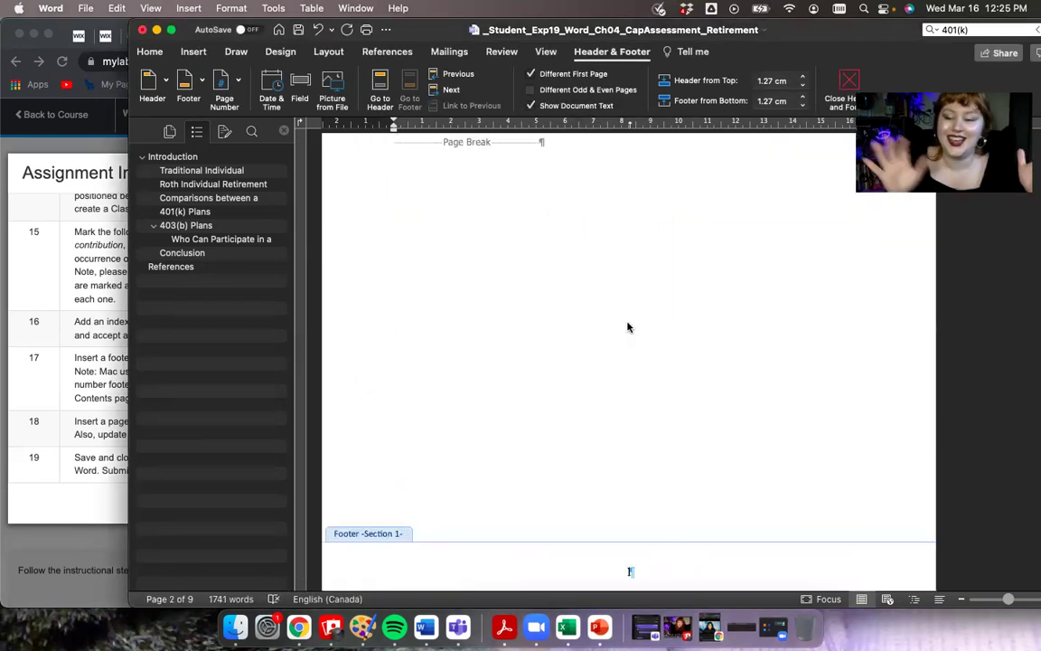
pyautogui.scroll(10, 628, 327)
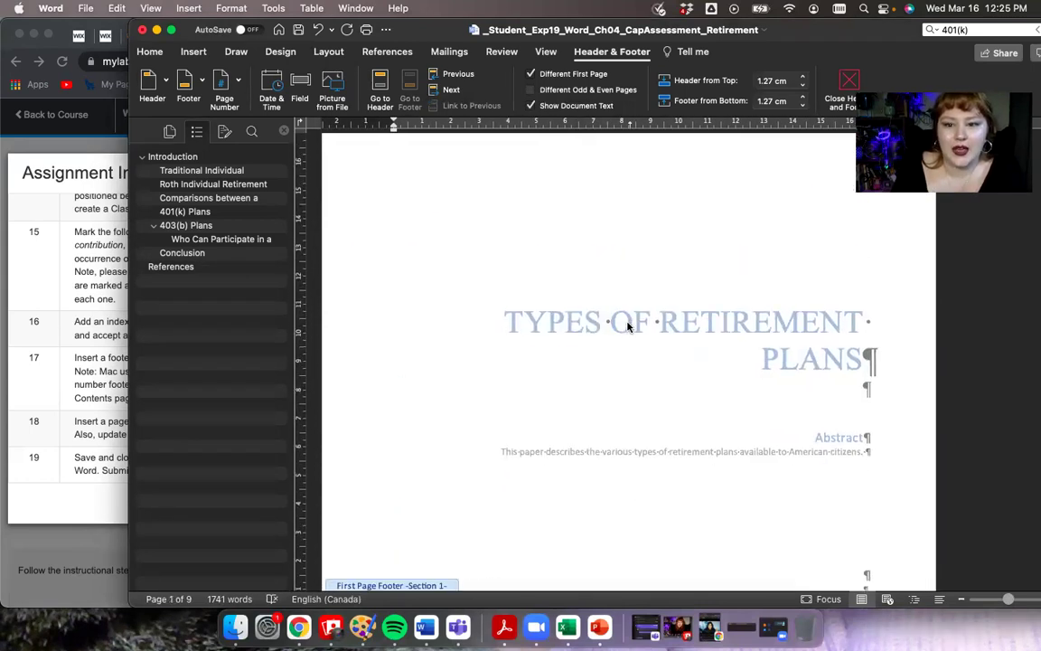
pyautogui.click(852, 81)
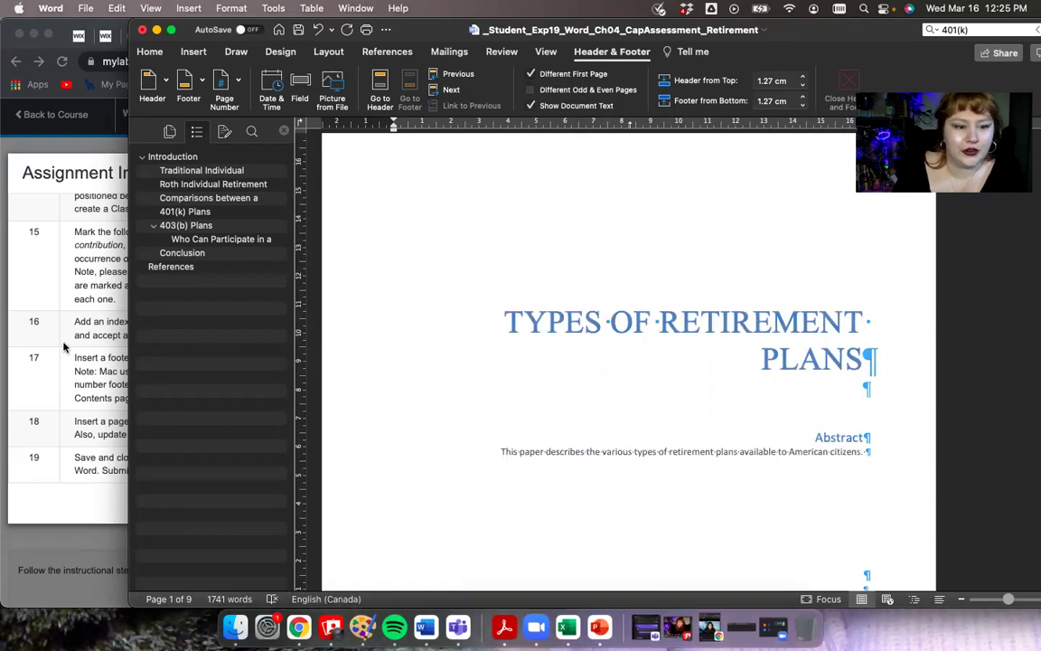
# Step: Check the page break instruction in Chrome, then insert a page break in Word before the Table 2 caption
pyautogui.click(233, 379)
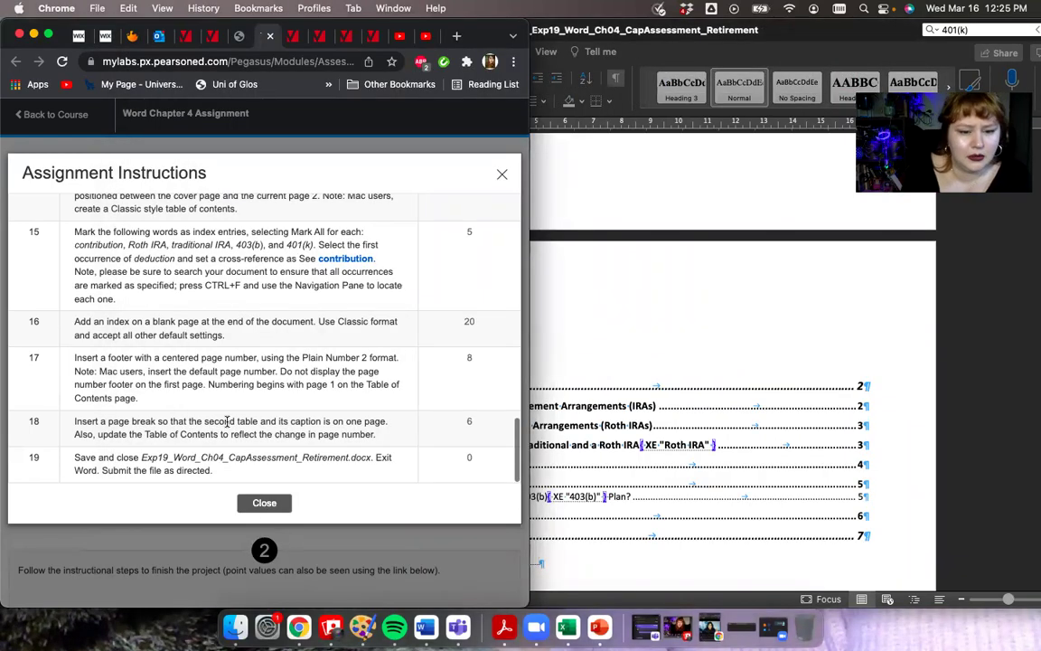
pyautogui.click(665, 303)
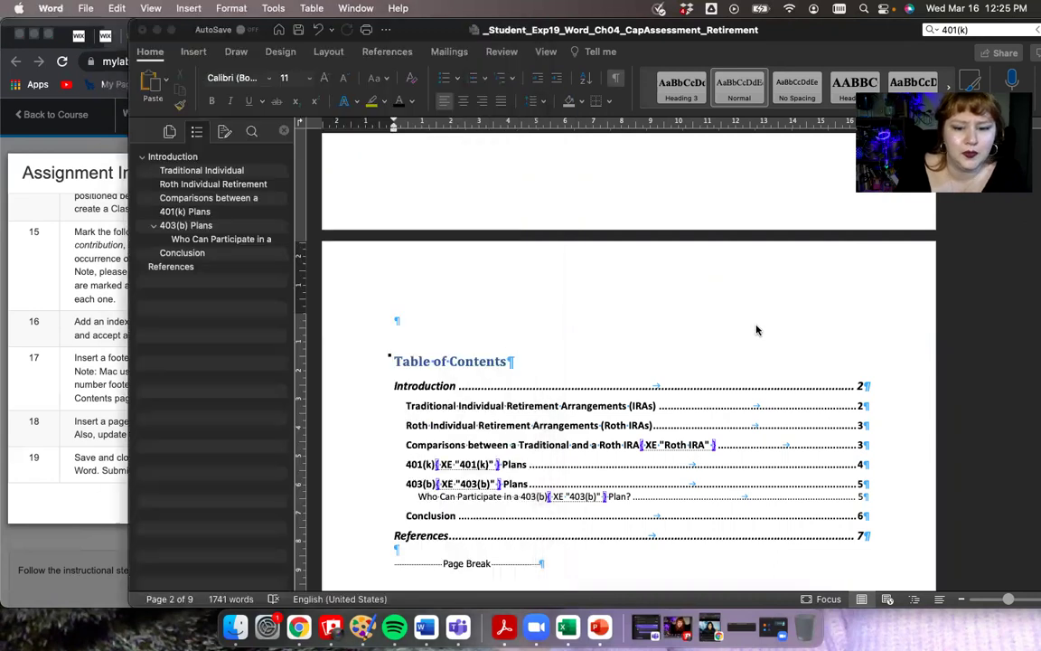
pyautogui.scroll(-10, 756, 325)
pyautogui.scroll(-15, 756, 324)
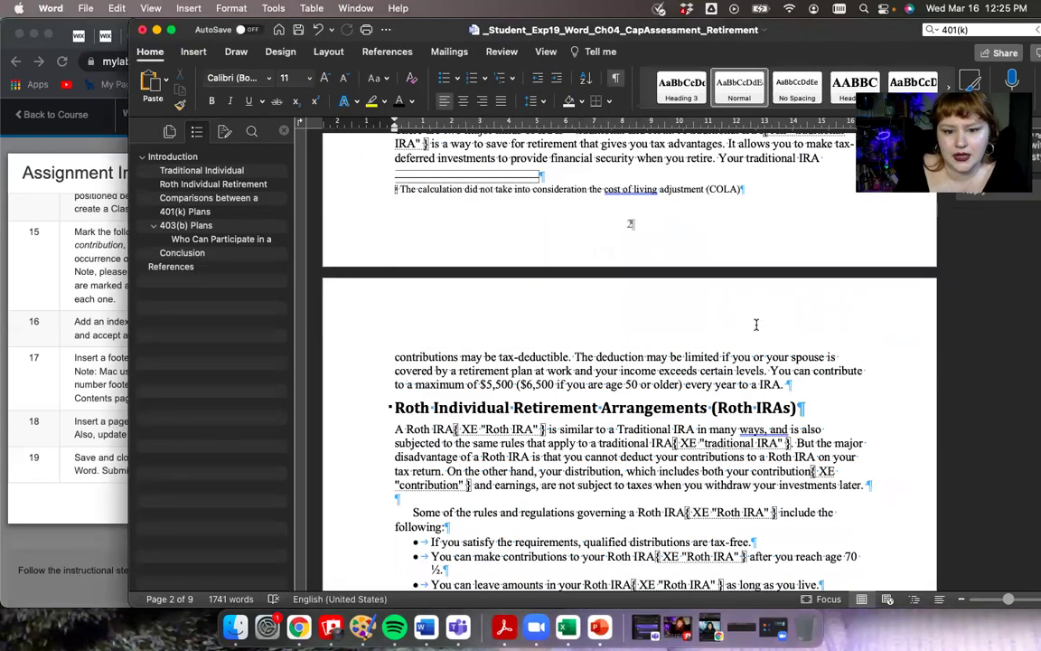
pyautogui.scroll(-4, 633, 362)
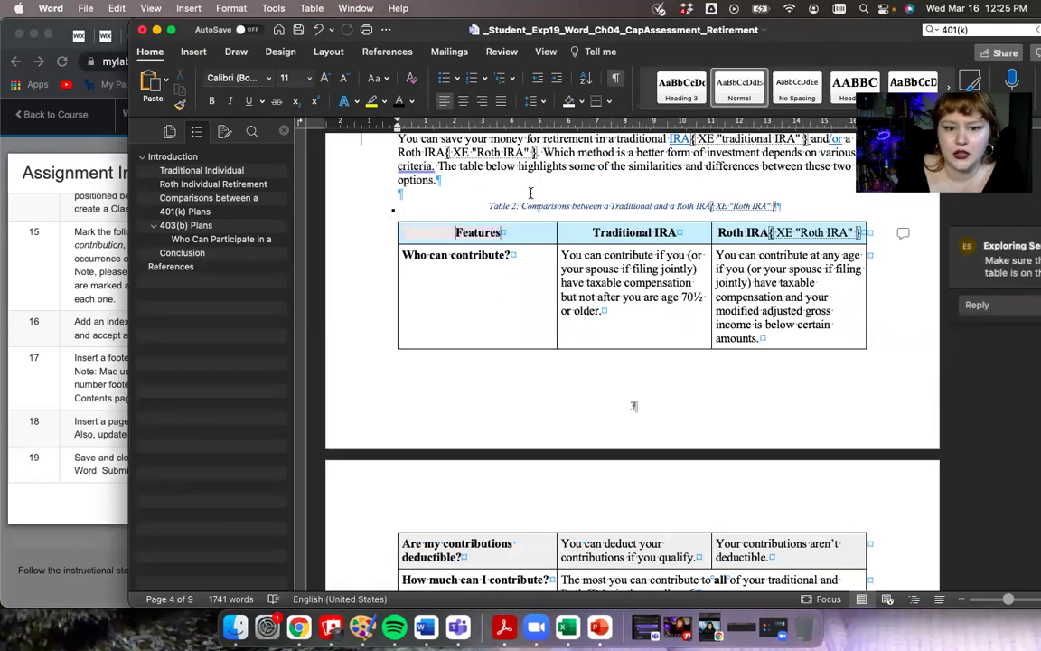
pyautogui.click(464, 237)
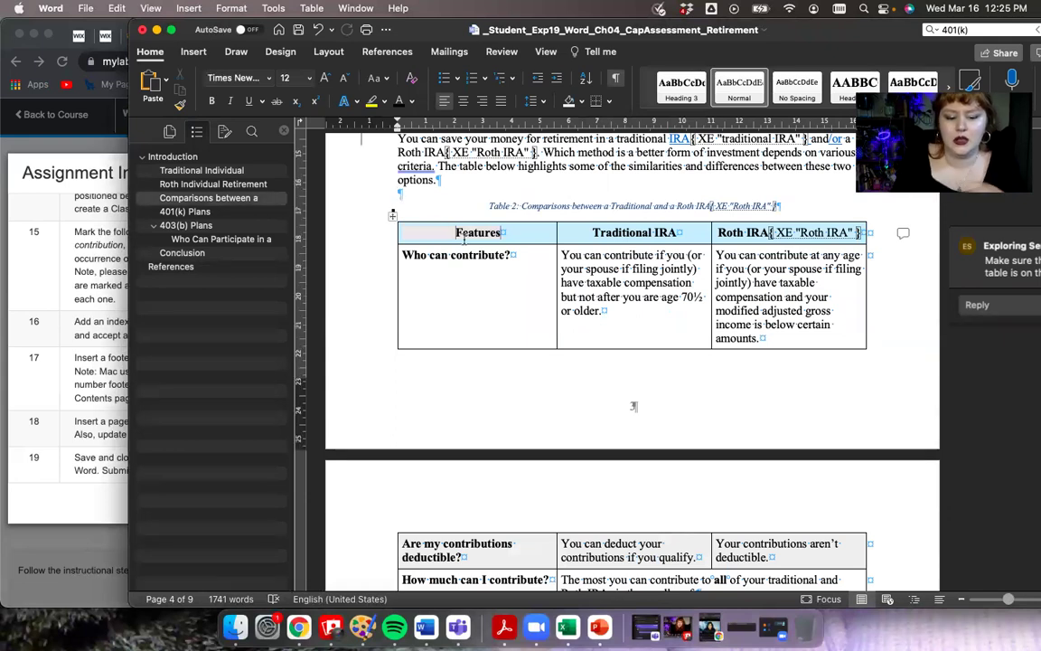
pyautogui.press('super+Return')
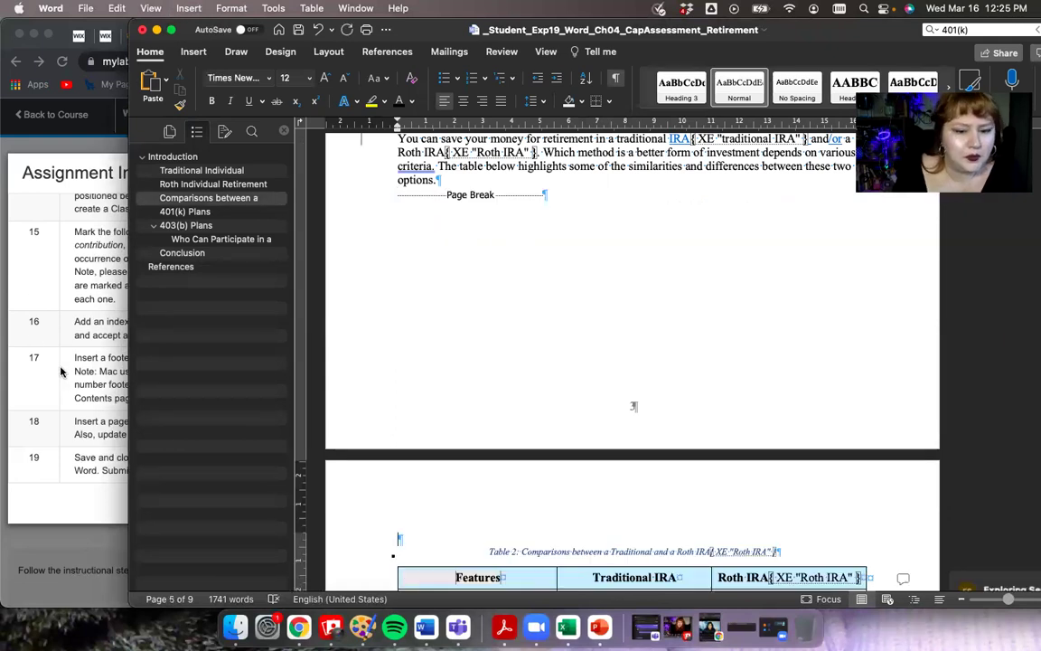
# Step: Recheck the Table of Contents instruction in Chrome, then update the page numbers only in the Word document's Table of Contents
pyautogui.click(63, 372)
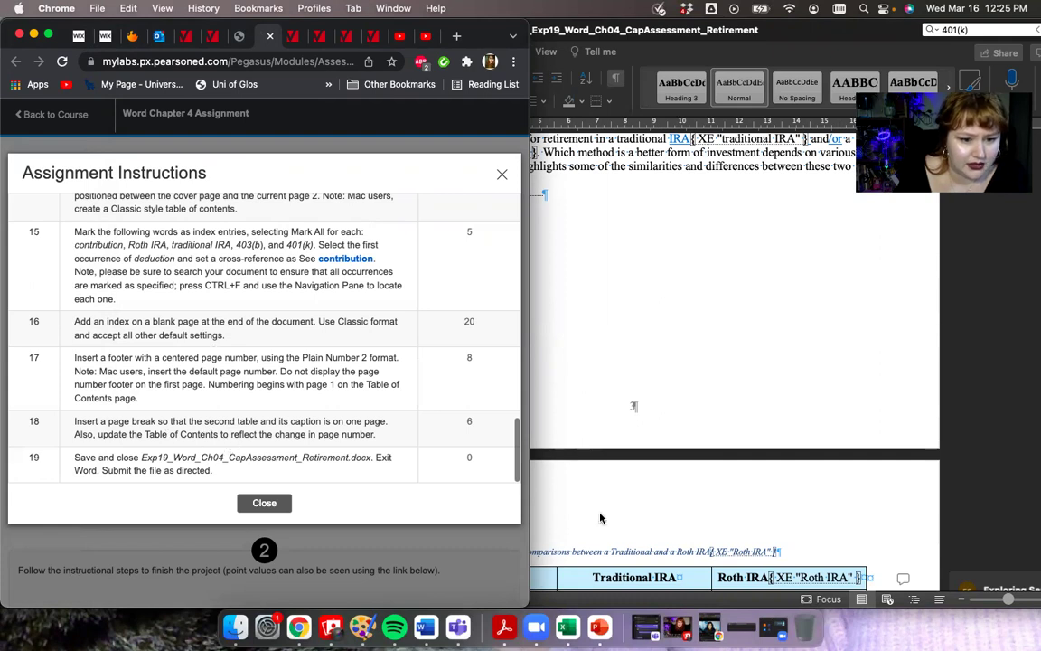
pyautogui.click(696, 408)
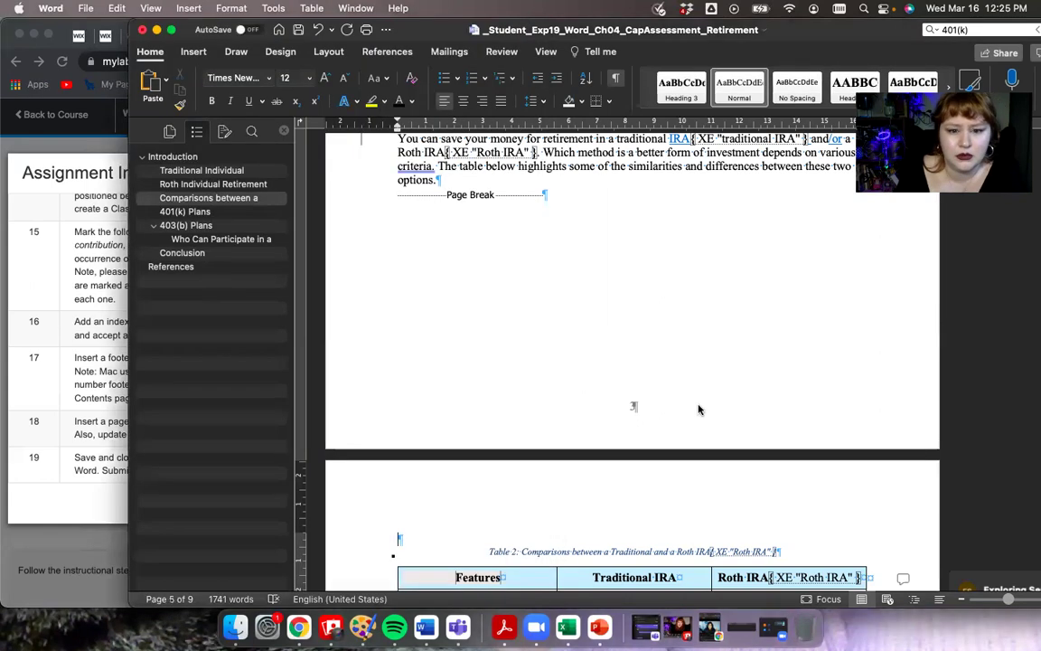
pyautogui.scroll(-20, 698, 409)
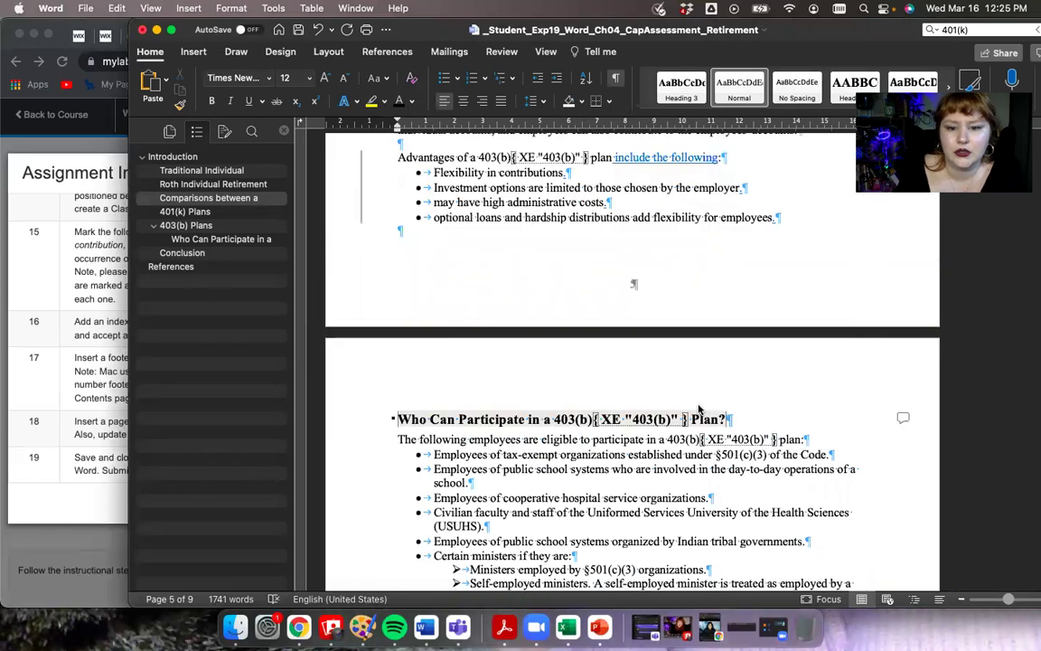
pyautogui.scroll(-20, 697, 404)
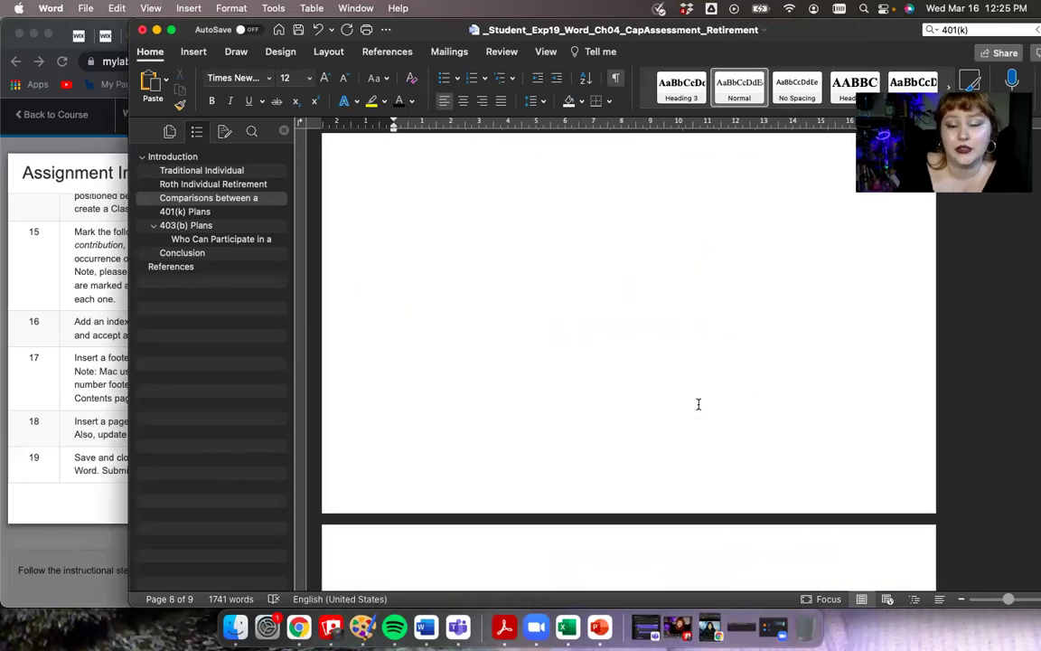
pyautogui.scroll(20, 698, 404)
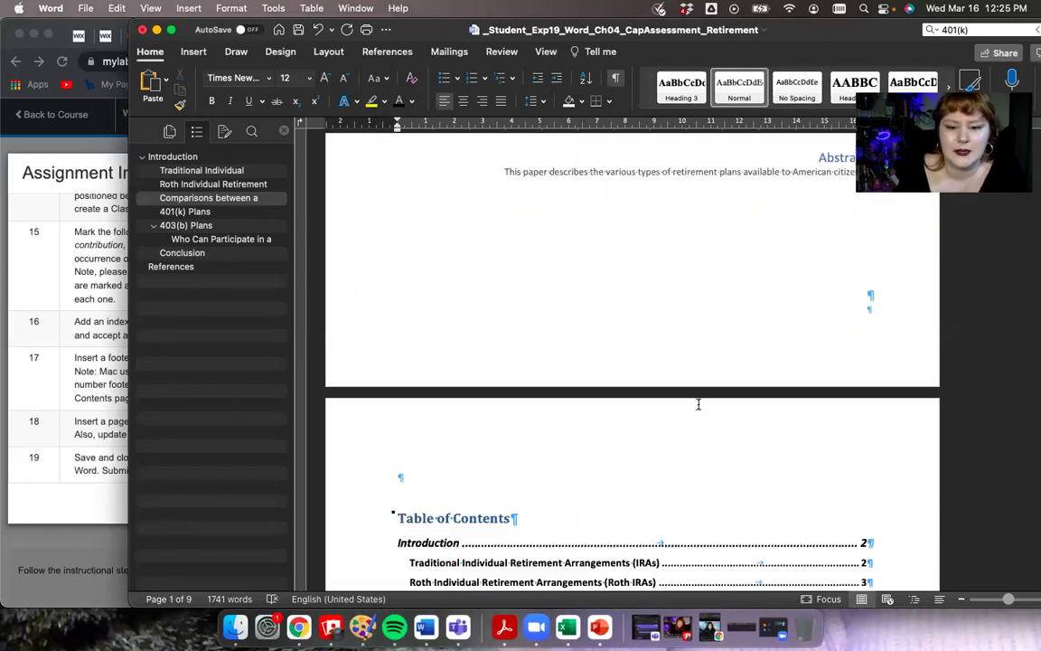
pyautogui.scroll(-2, 698, 404)
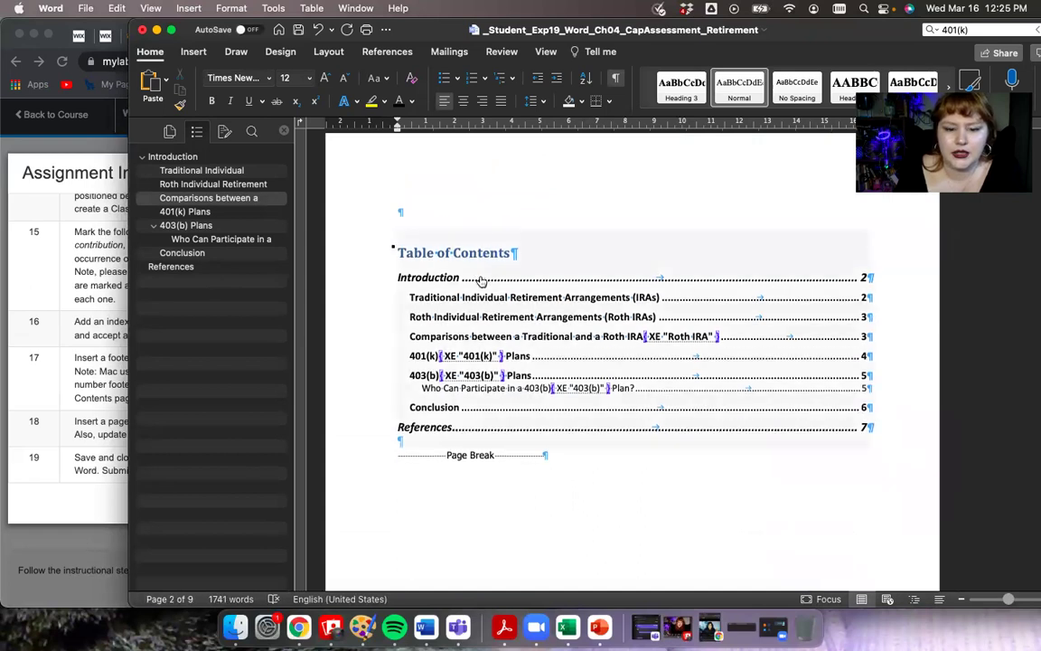
pyautogui.scroll(-10, 480, 276)
pyautogui.scroll(5, 479, 277)
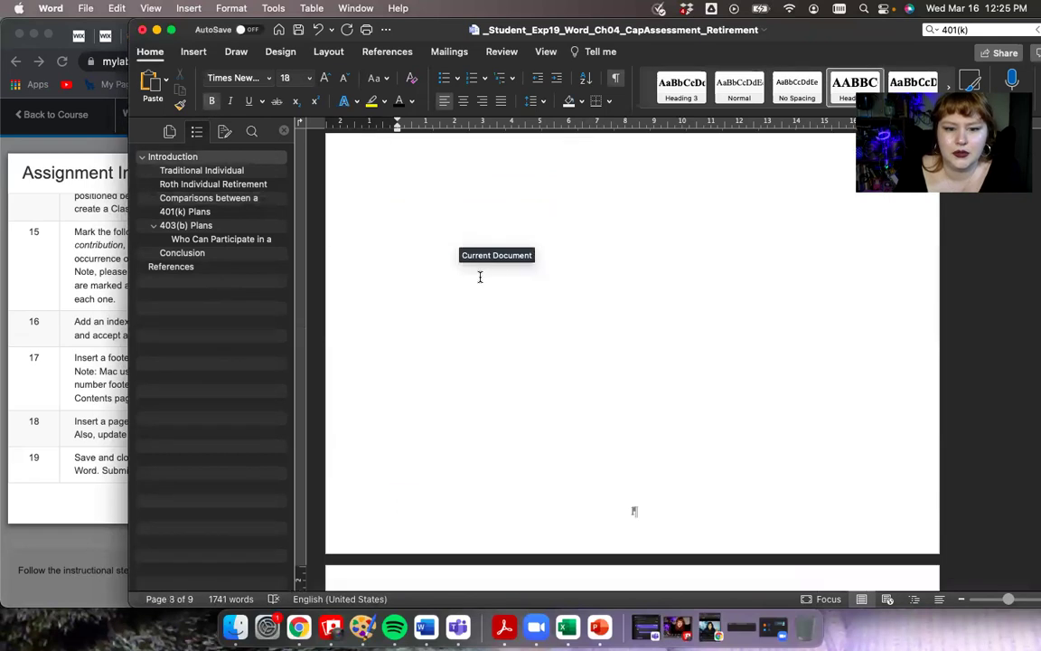
pyautogui.click(550, 312)
pyautogui.rightClick(553, 310)
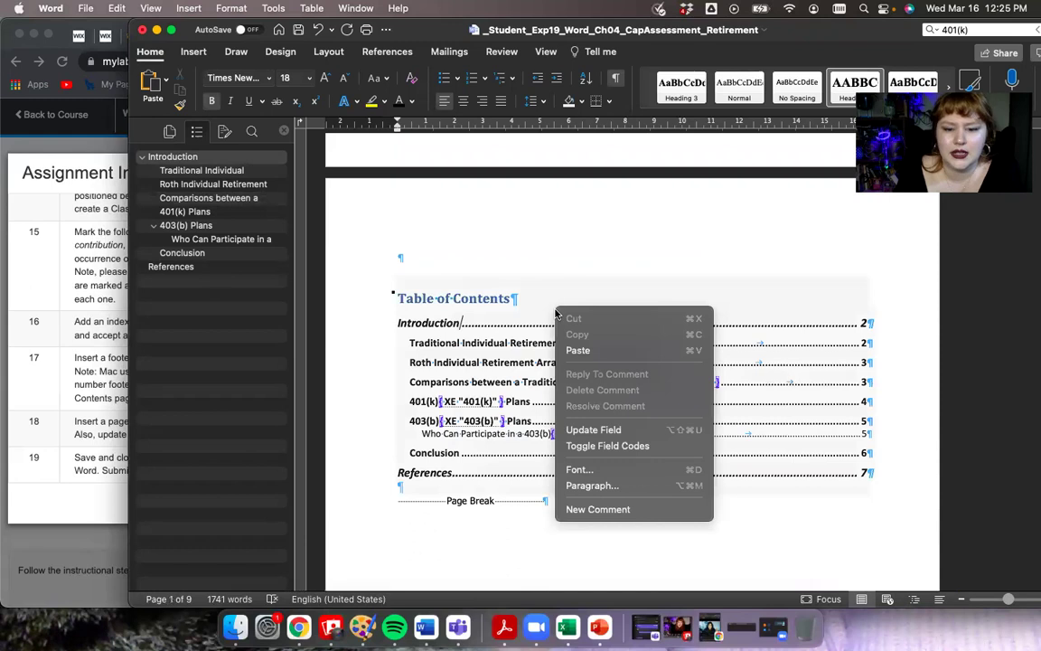
pyautogui.click(609, 431)
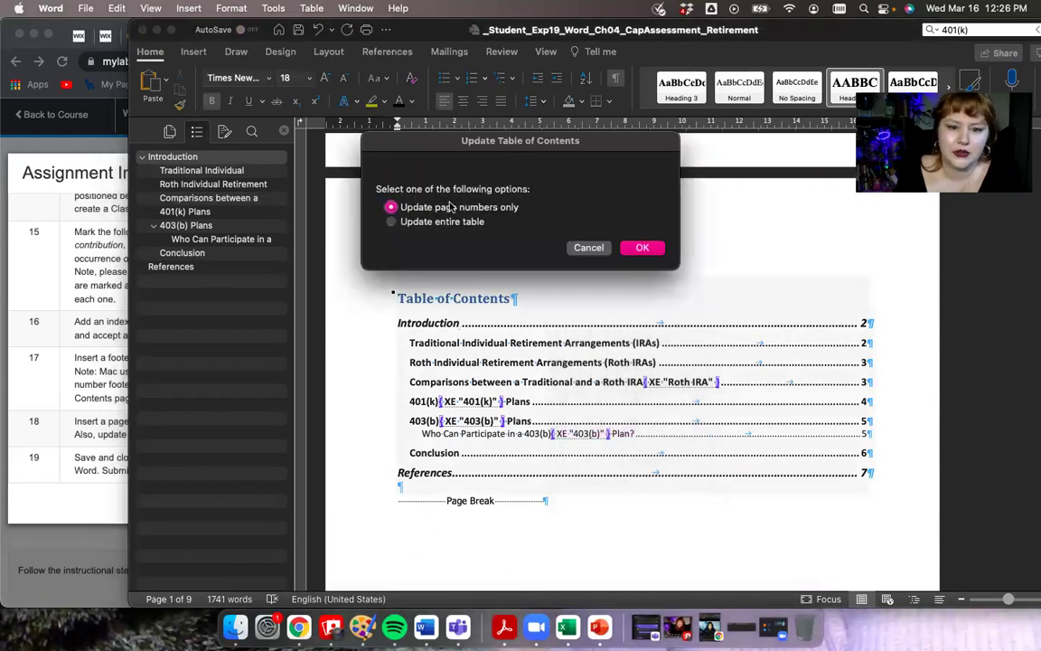
pyautogui.click(644, 246)
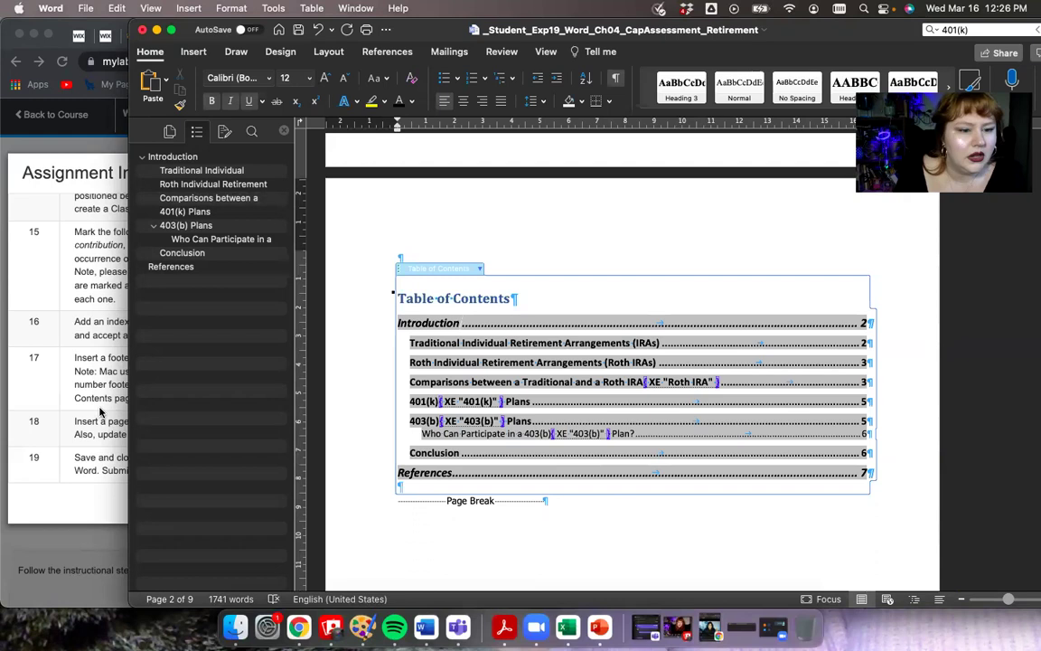
# Step: Check the final instructions in Chrome, then review the Word document's pages and footer numbering from the cover page to the index
pyautogui.click(93, 372)
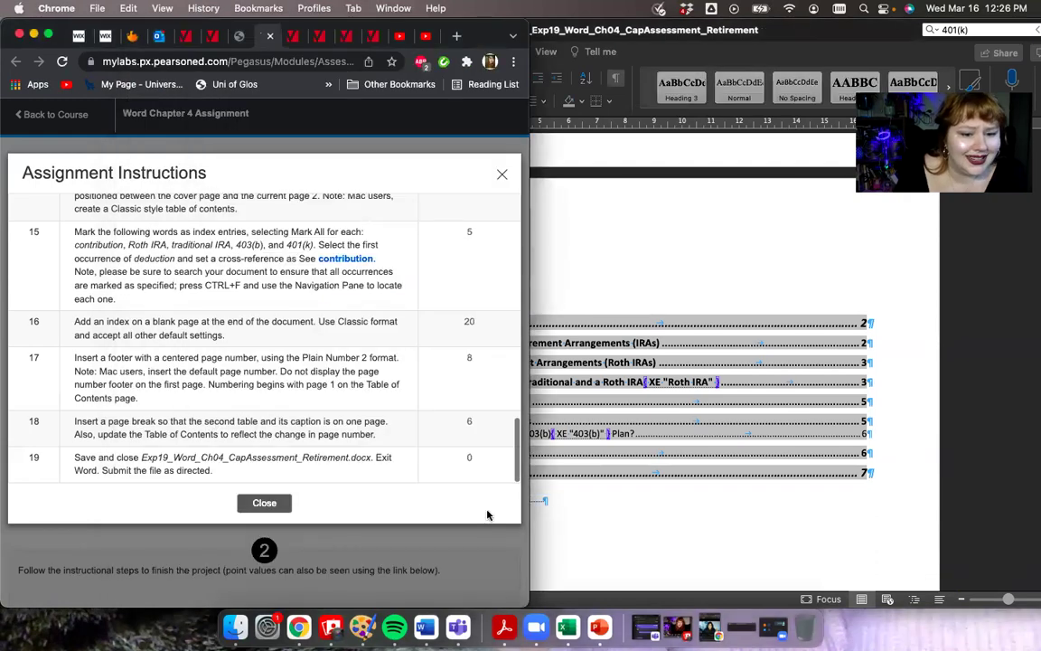
pyautogui.click(672, 555)
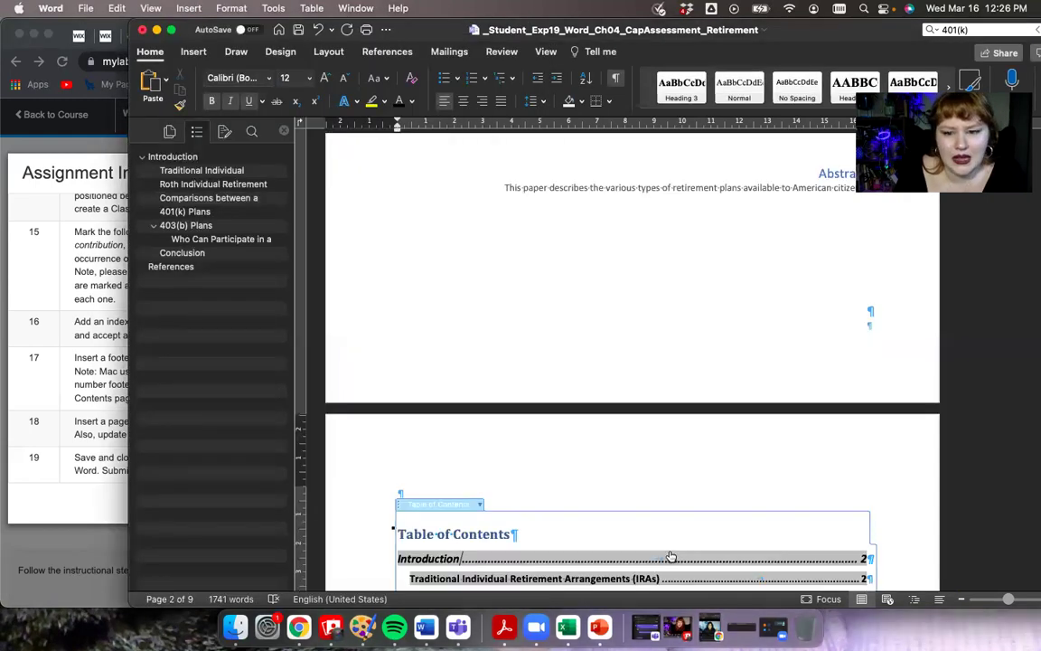
pyautogui.scroll(15, 572, 491)
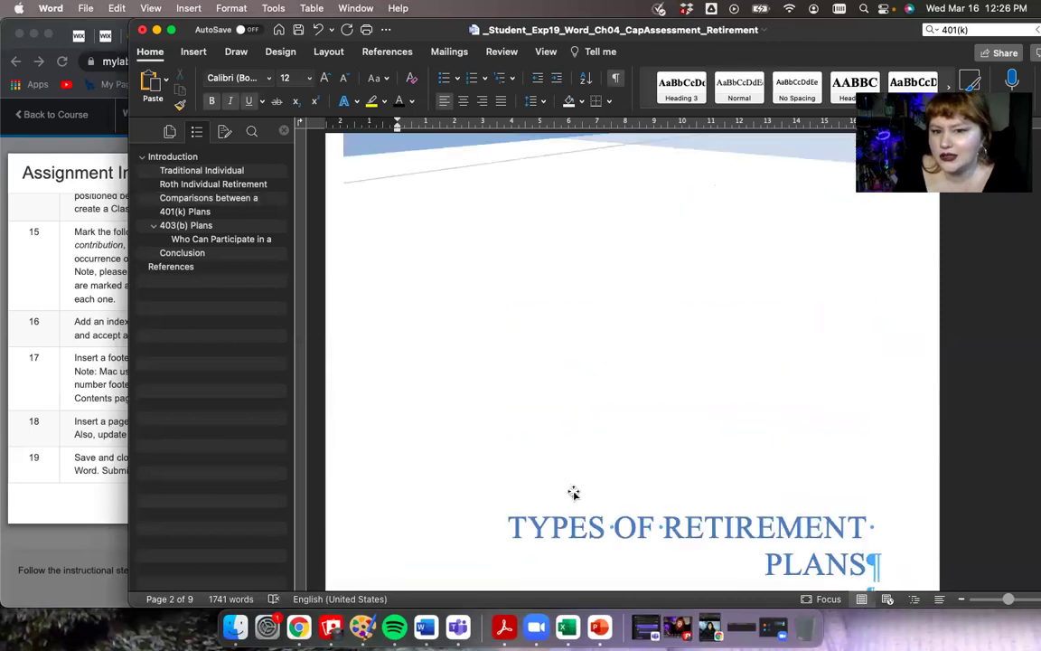
pyautogui.scroll(-20, 572, 490)
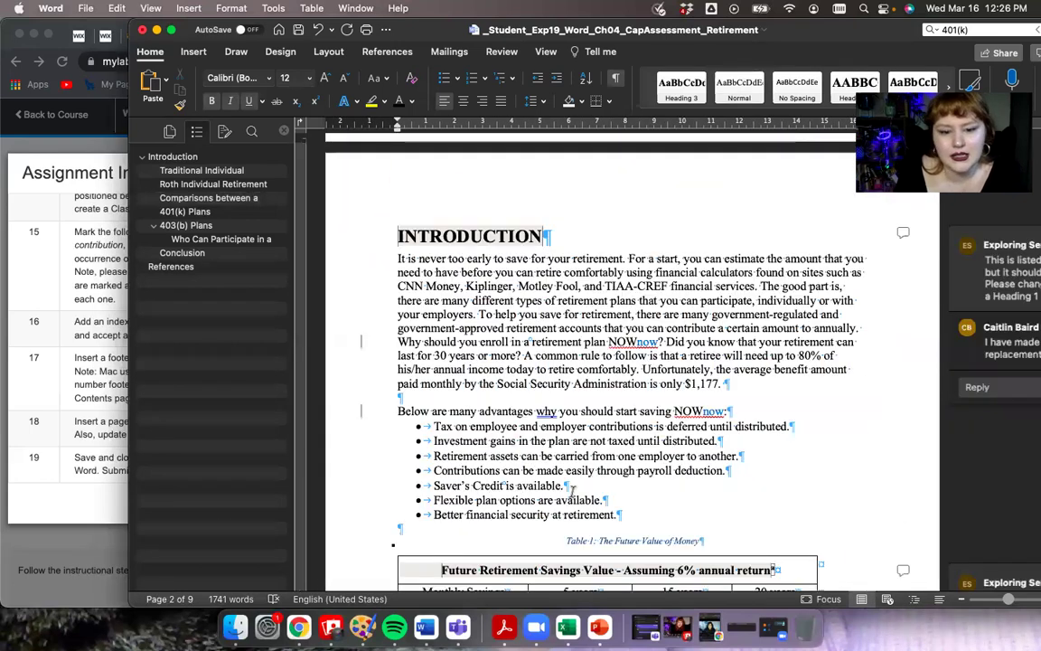
pyautogui.scroll(-20, 572, 490)
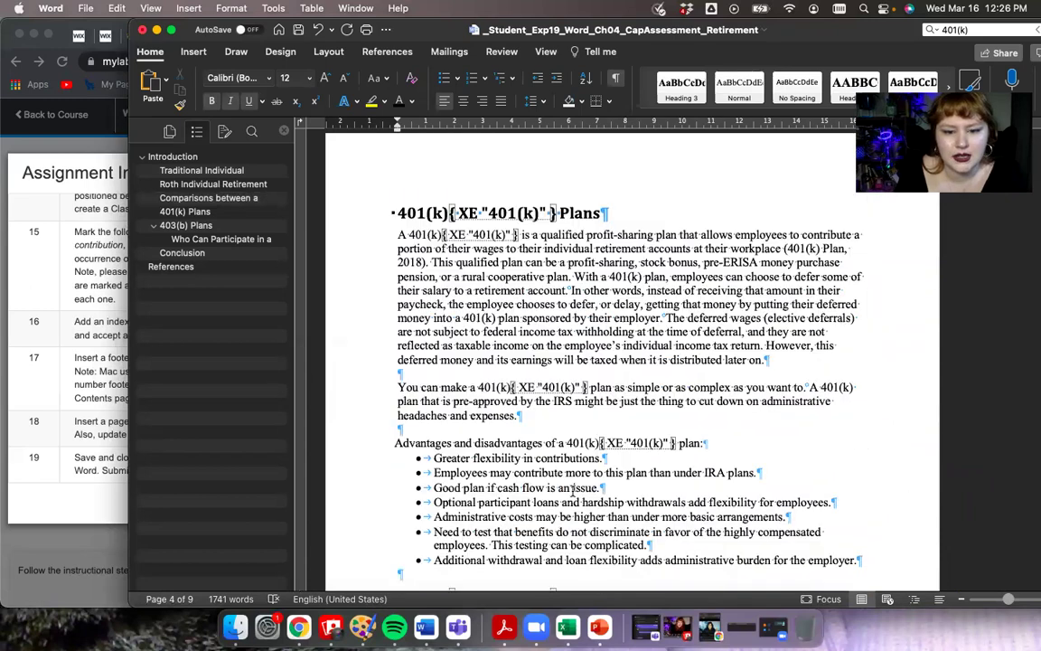
pyautogui.scroll(-15, 572, 491)
pyautogui.scroll(-10, 572, 491)
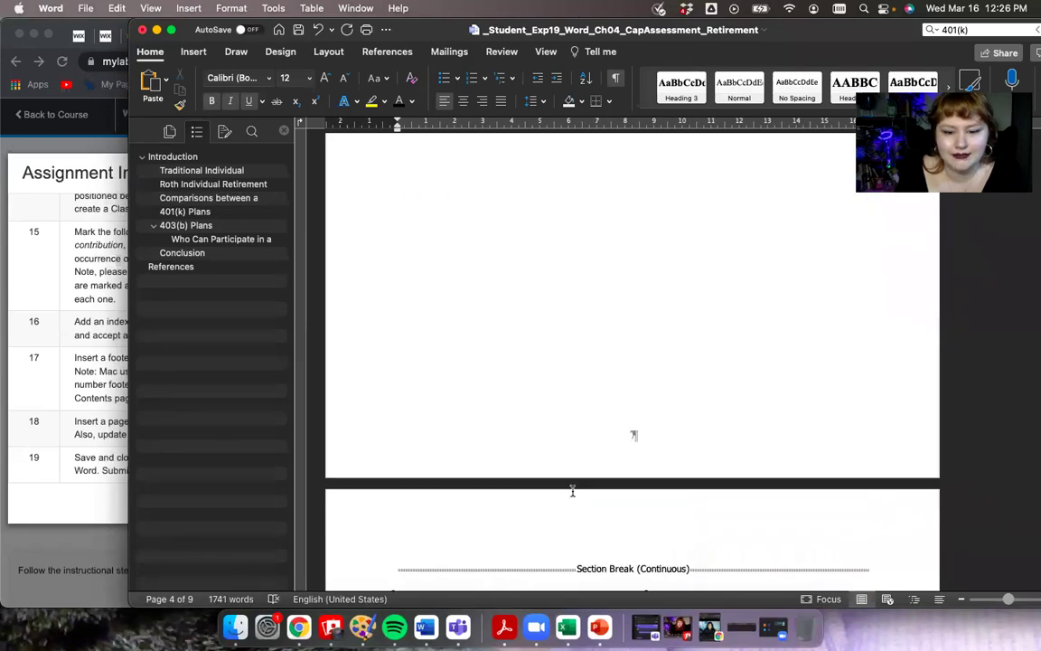
pyautogui.scroll(8, 572, 490)
pyautogui.scroll(20, 572, 491)
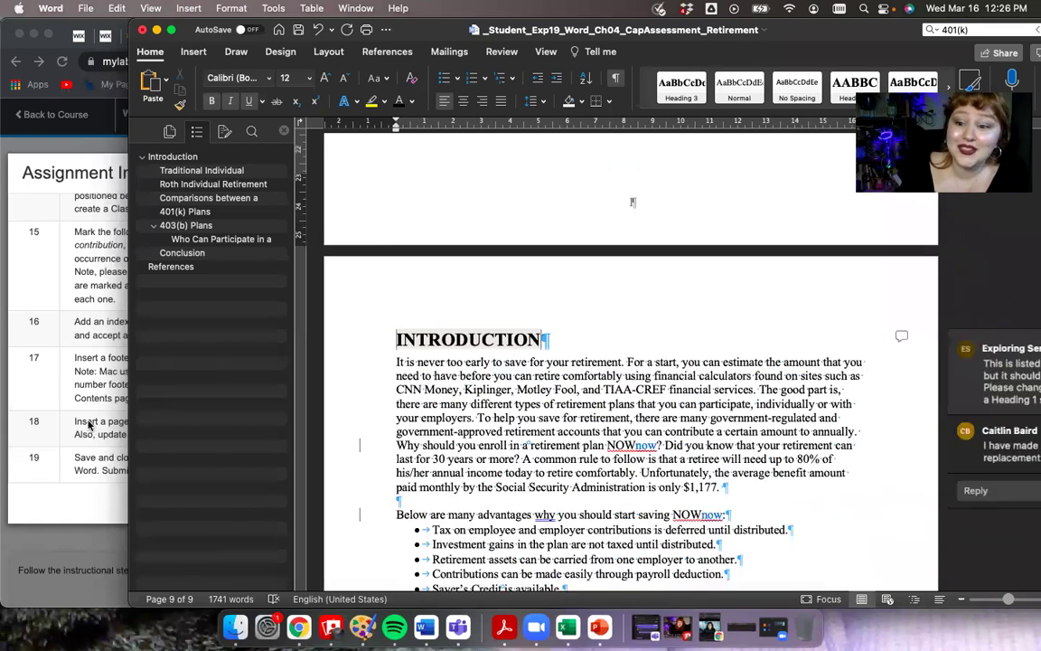
# Step: Reread the earlier assignment instructions in Chrome, from the web site citations through the index entries in instruction 15
pyautogui.click(90, 384)
pyautogui.scroll(5, 219, 283)
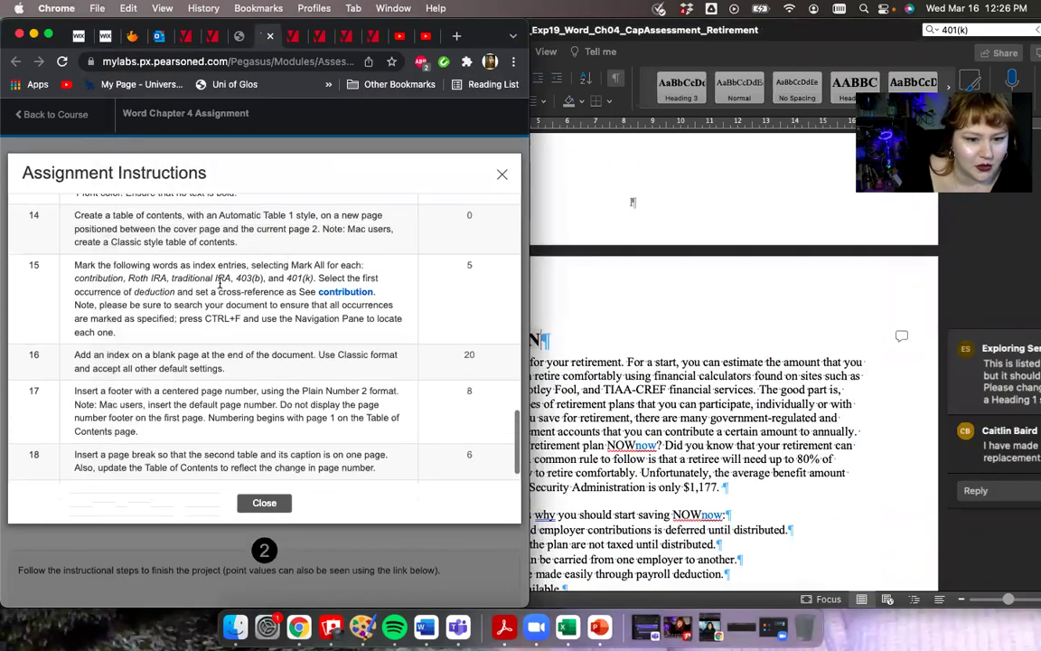
pyautogui.scroll(5, 219, 287)
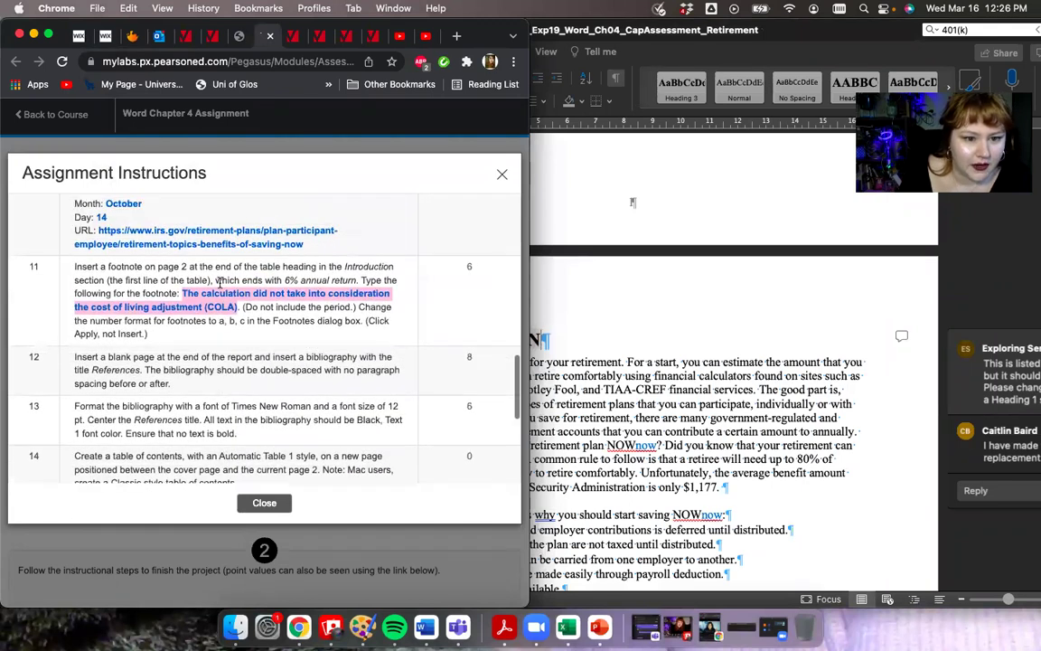
pyautogui.scroll(5, 218, 288)
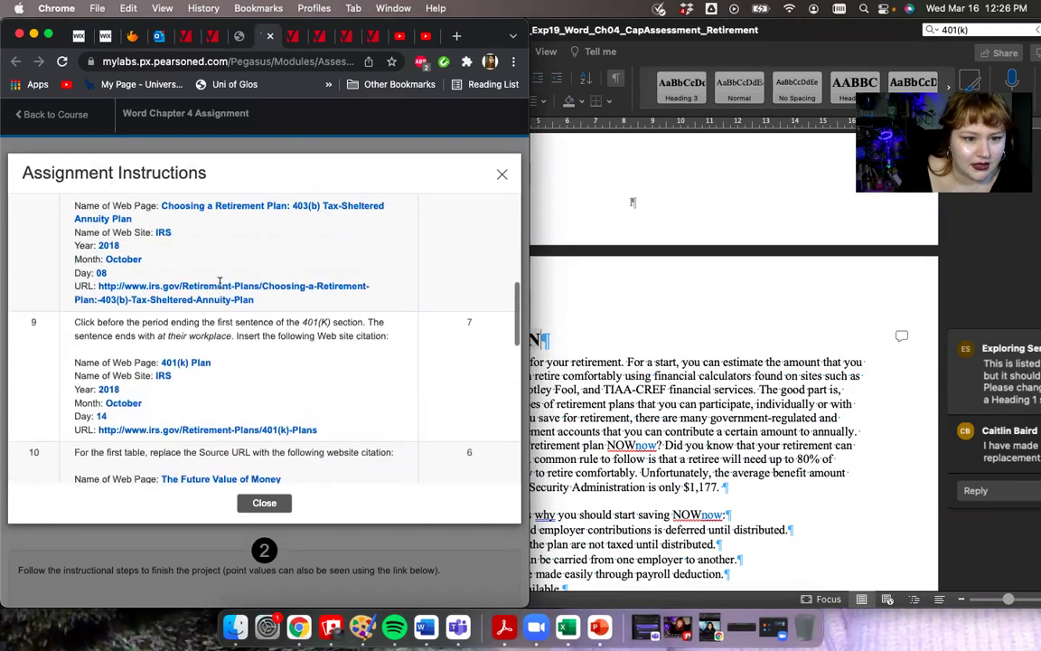
pyautogui.scroll(-6, 219, 288)
pyautogui.scroll(-5, 220, 286)
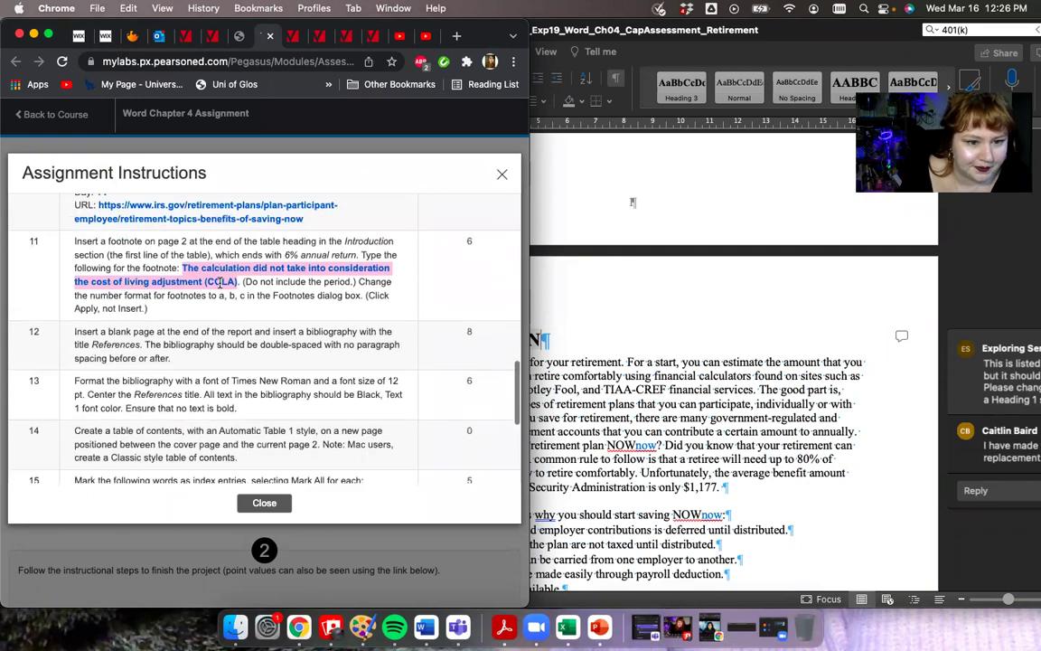
pyautogui.moveTo(229, 283); pyautogui.dragTo(237, 282)
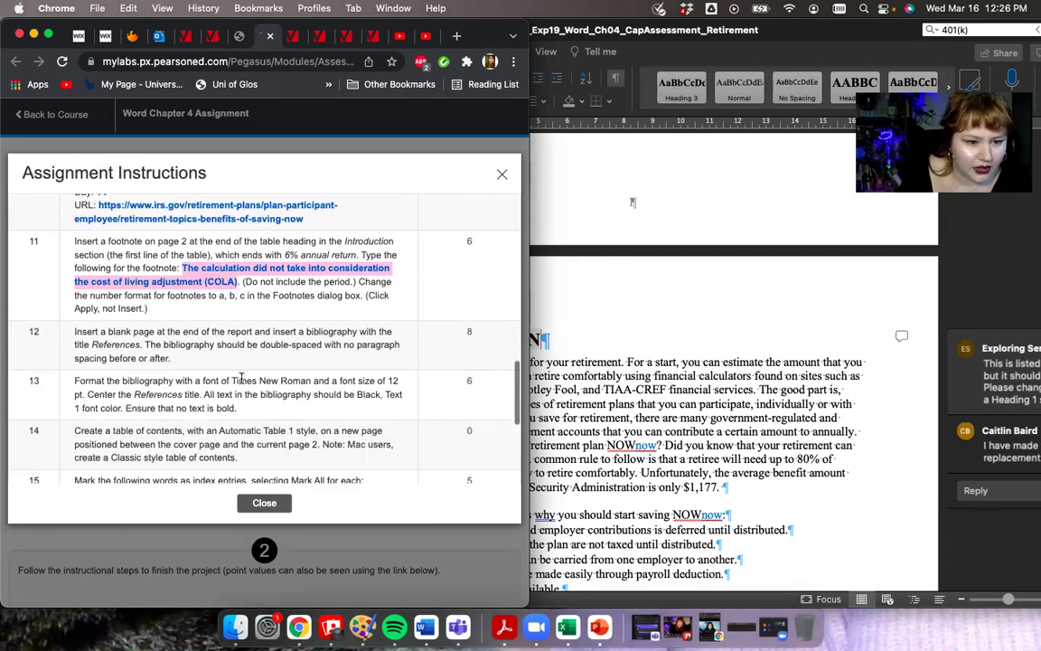
pyautogui.scroll(-3, 242, 377)
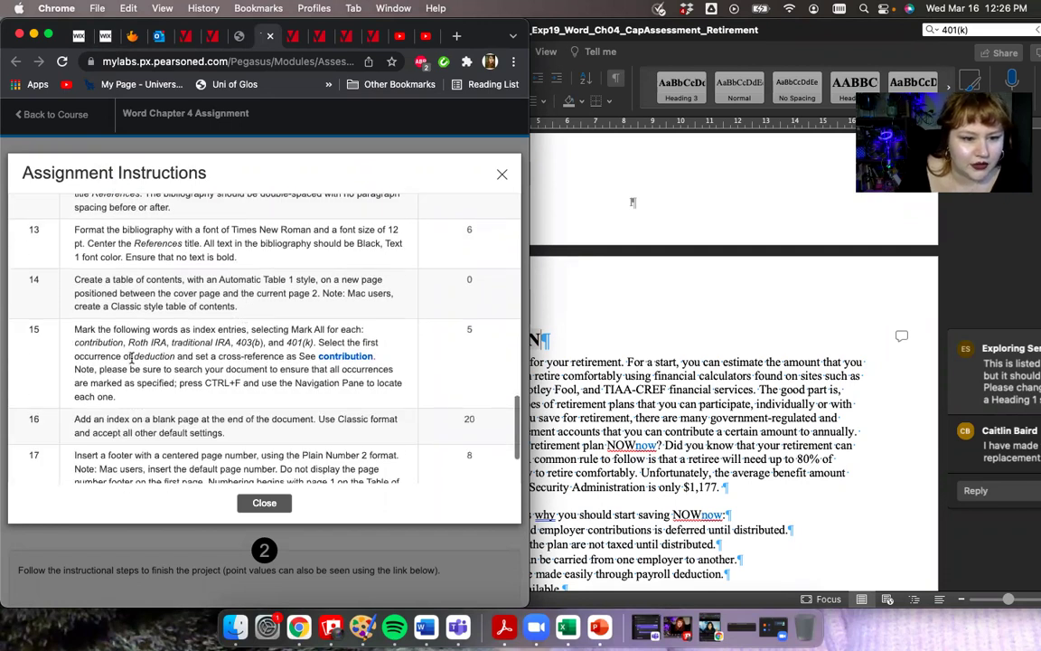
# Step: Copy the word "deduction" from instruction 15 and search the Word document for its first occurrence
pyautogui.moveTo(134, 356); pyautogui.dragTo(174, 358)
pyautogui.press('super+c')
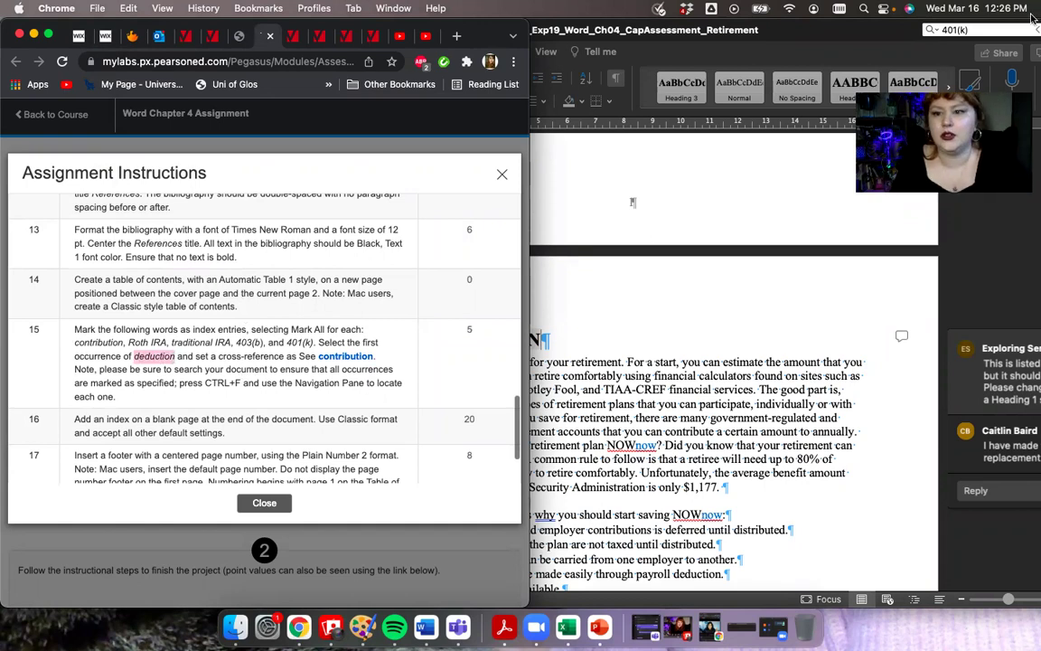
pyautogui.click(890, 33)
pyautogui.press('super+v')
pyautogui.press('Return')
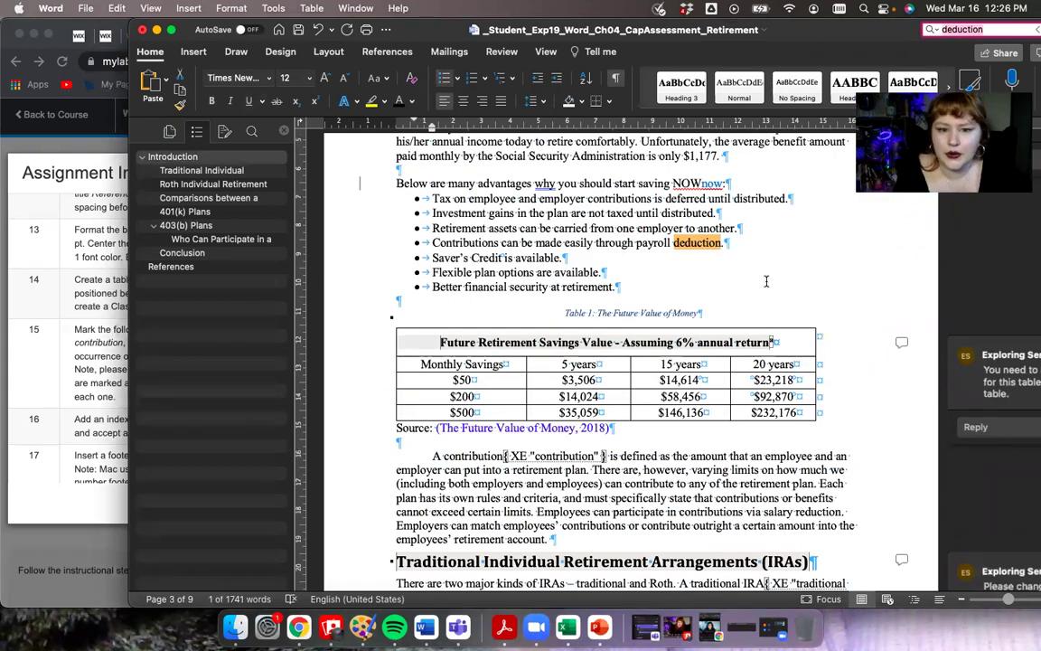
pyautogui.scroll(15, 765, 281)
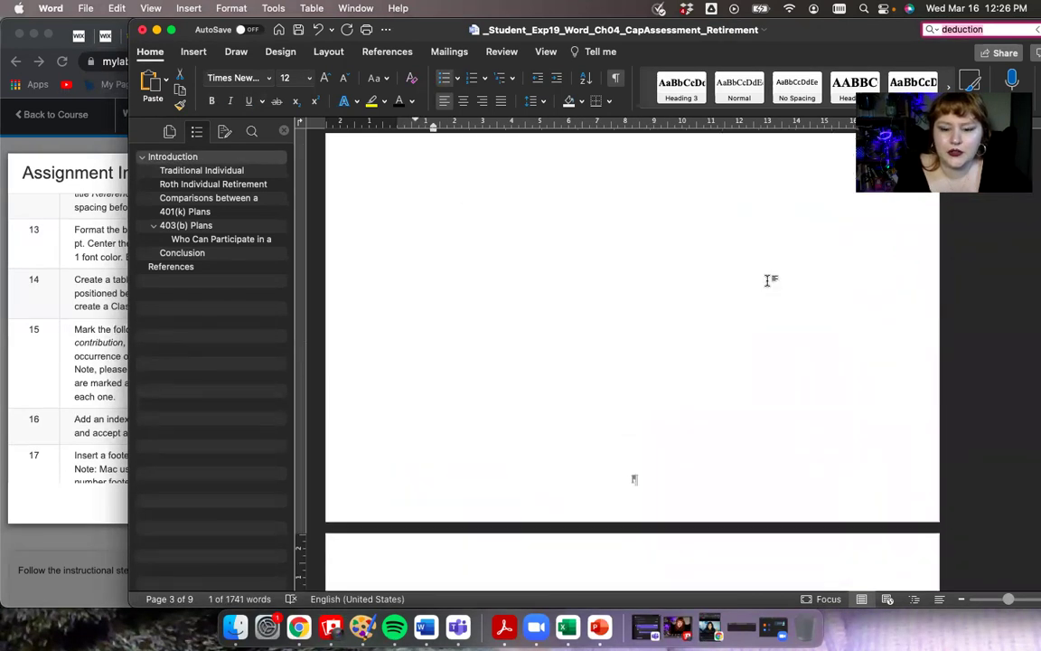
pyautogui.scroll(-5, 767, 281)
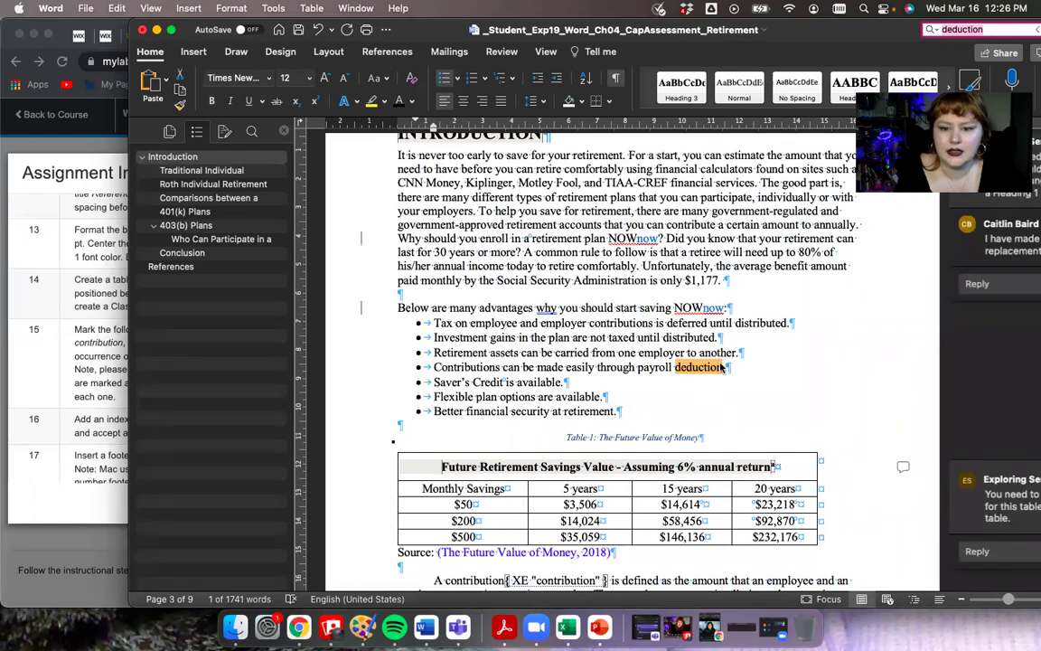
# Step: Mark the word "deduction" in the payroll bullet as an index entry with the cross-reference "See contribution"
pyautogui.click(693, 367)
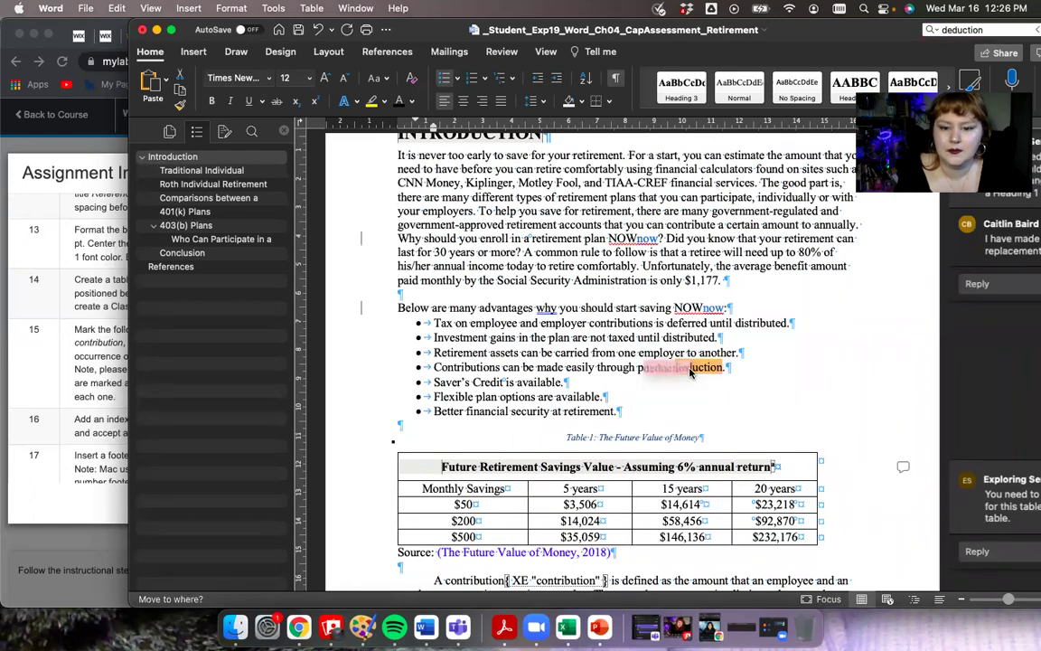
pyautogui.moveTo(676, 367); pyautogui.dragTo(721, 367)
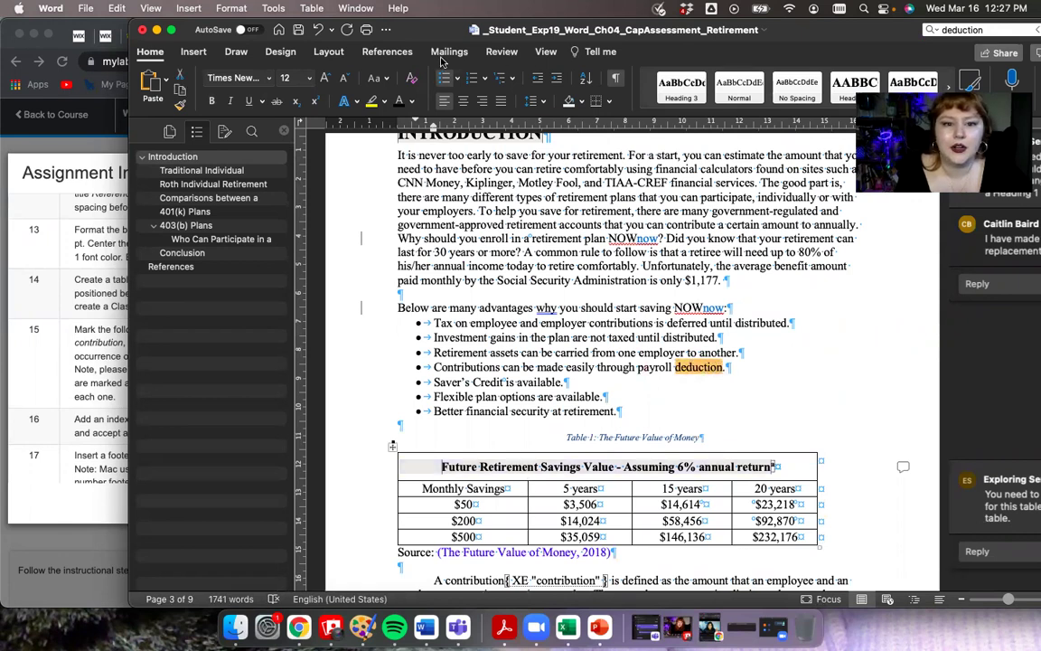
pyautogui.click(402, 56)
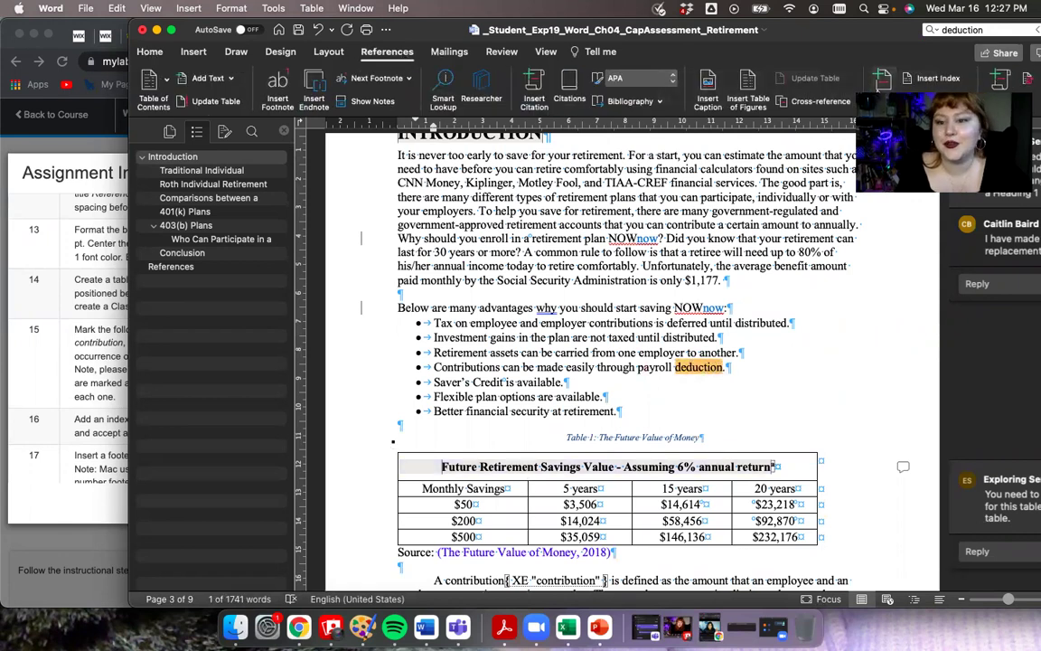
pyautogui.click(882, 81)
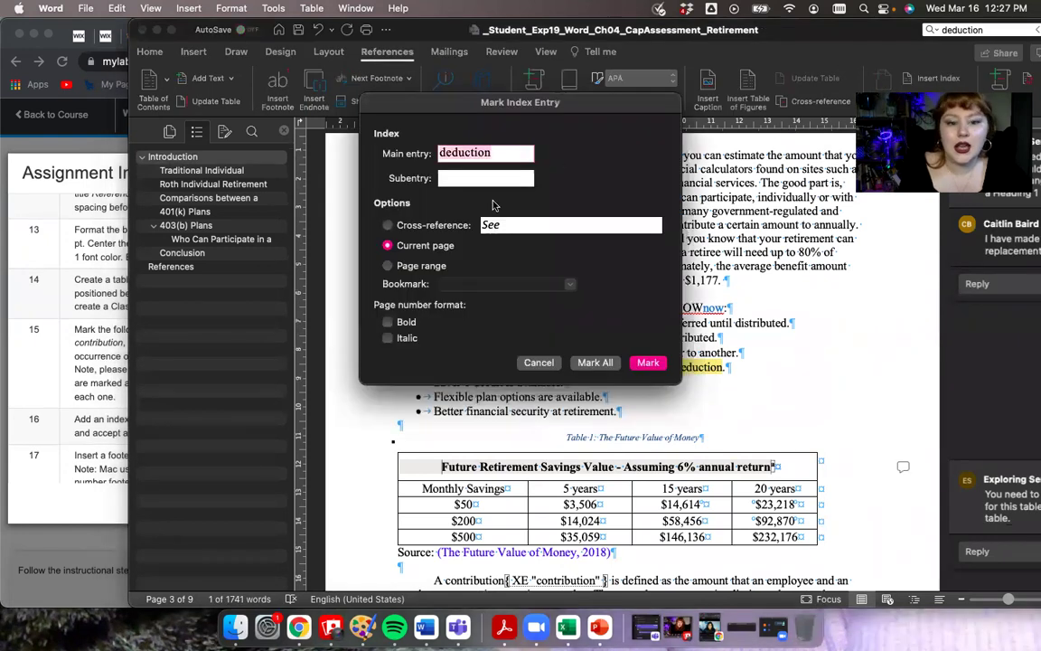
pyautogui.click(526, 224)
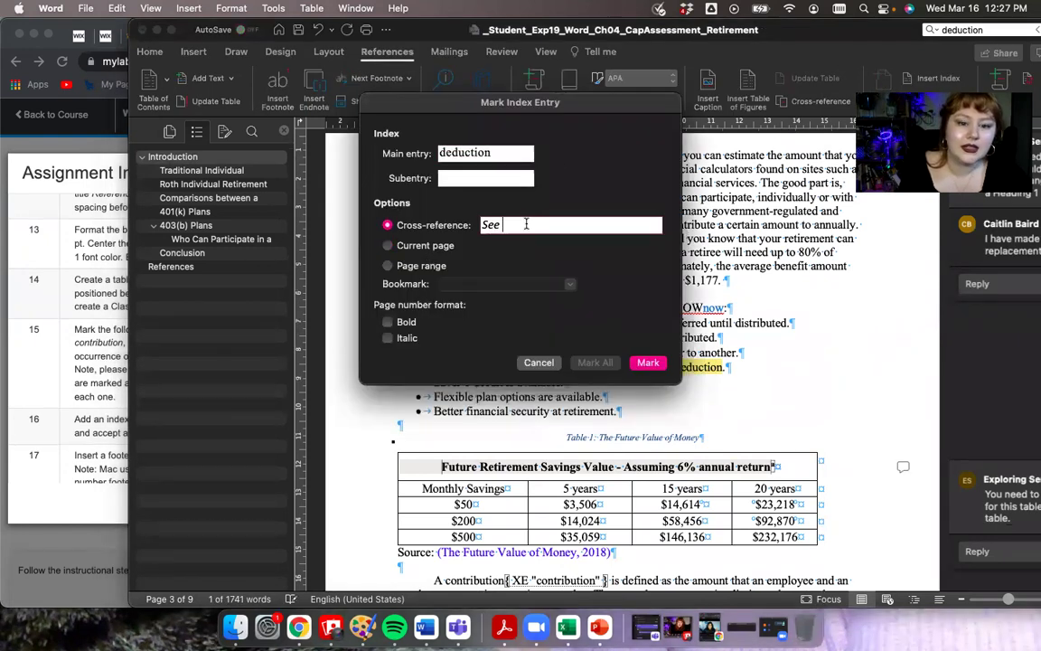
pyautogui.click(98, 236)
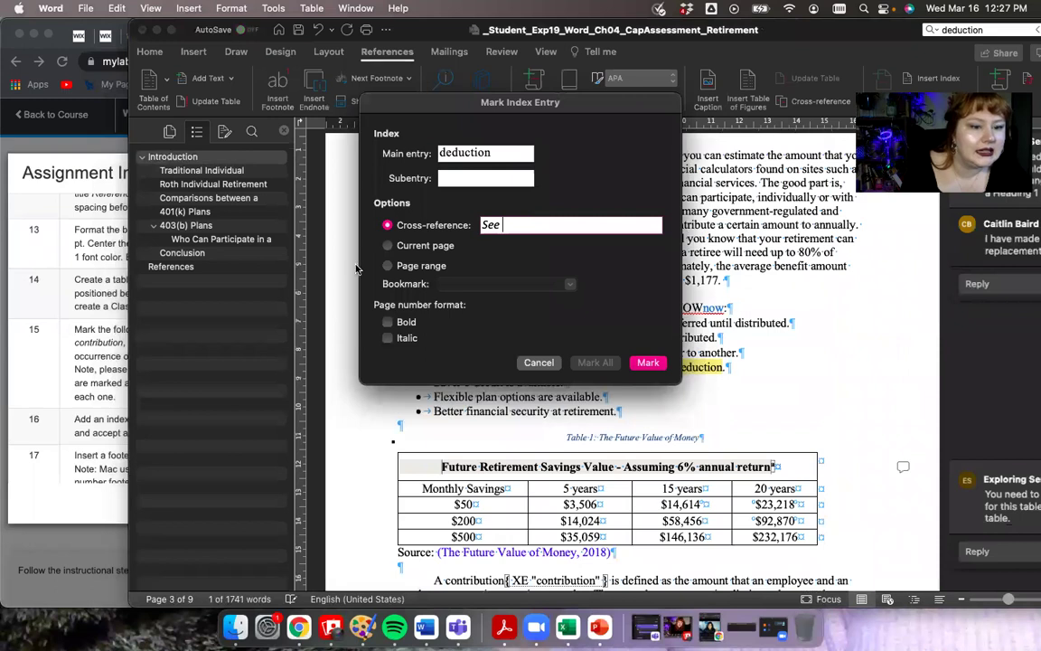
pyautogui.click(520, 228)
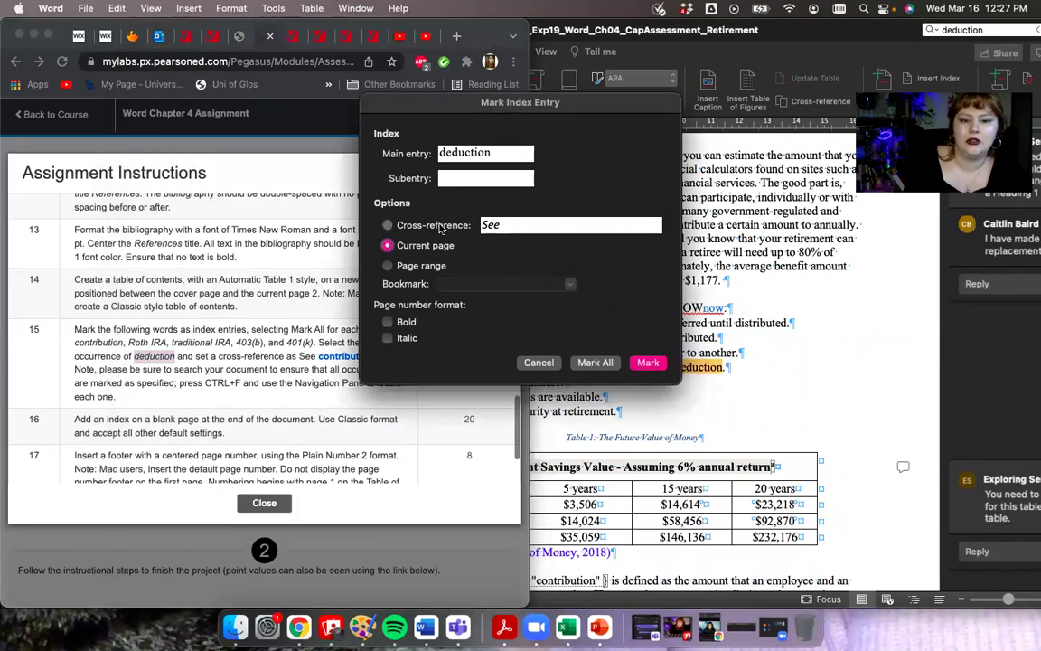
pyautogui.click(387, 225)
pyautogui.write('contribution')
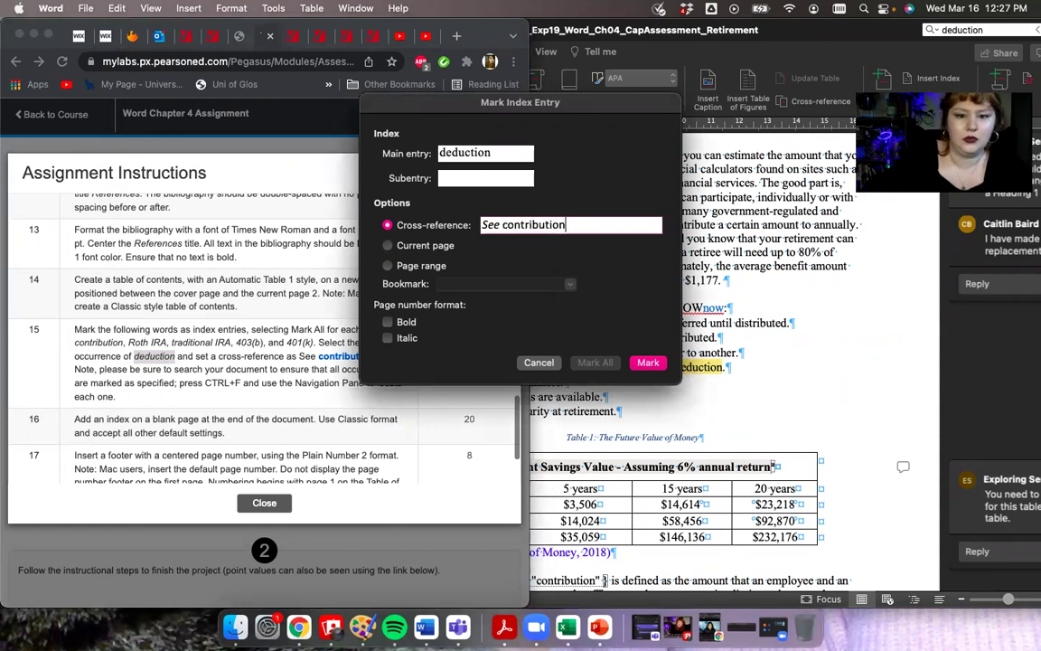
pyautogui.moveTo(574, 101); pyautogui.dragTo(523, 95)
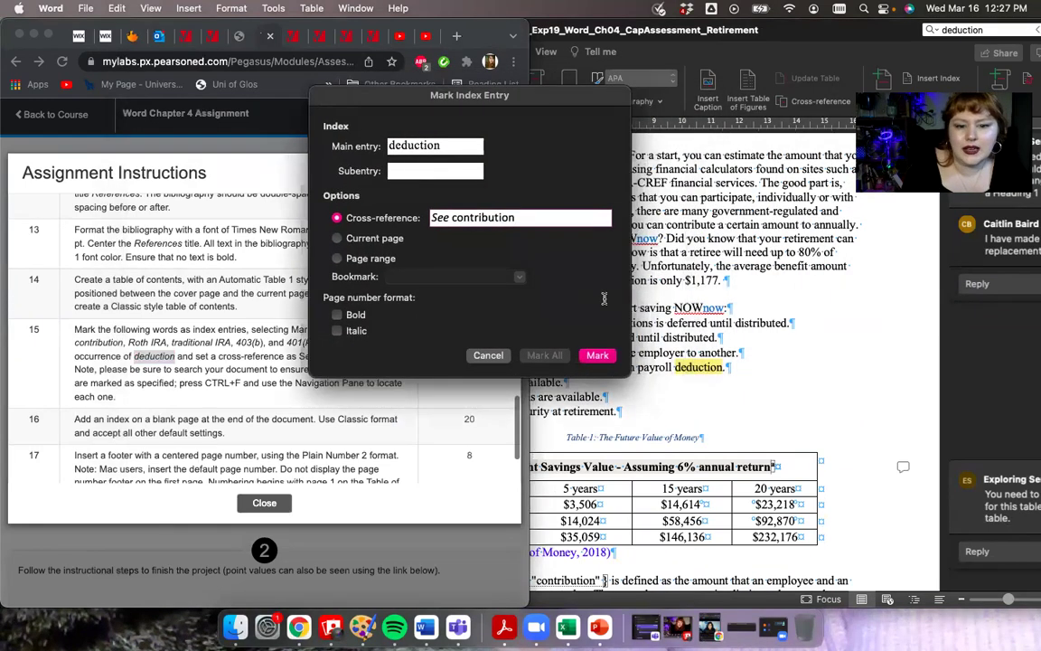
pyautogui.click(597, 355)
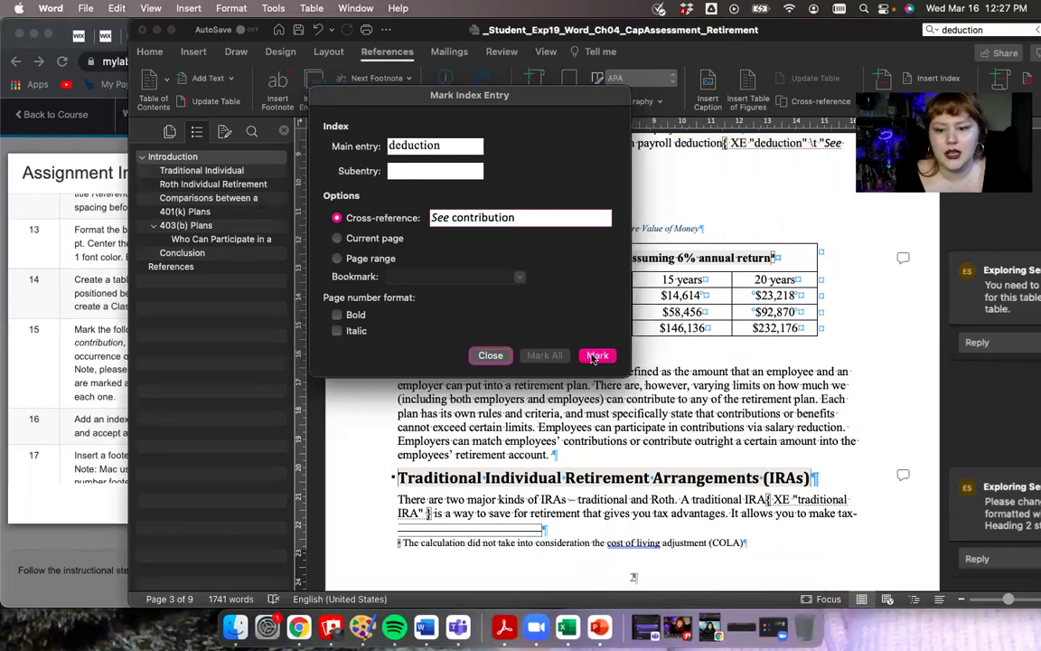
pyautogui.click(486, 358)
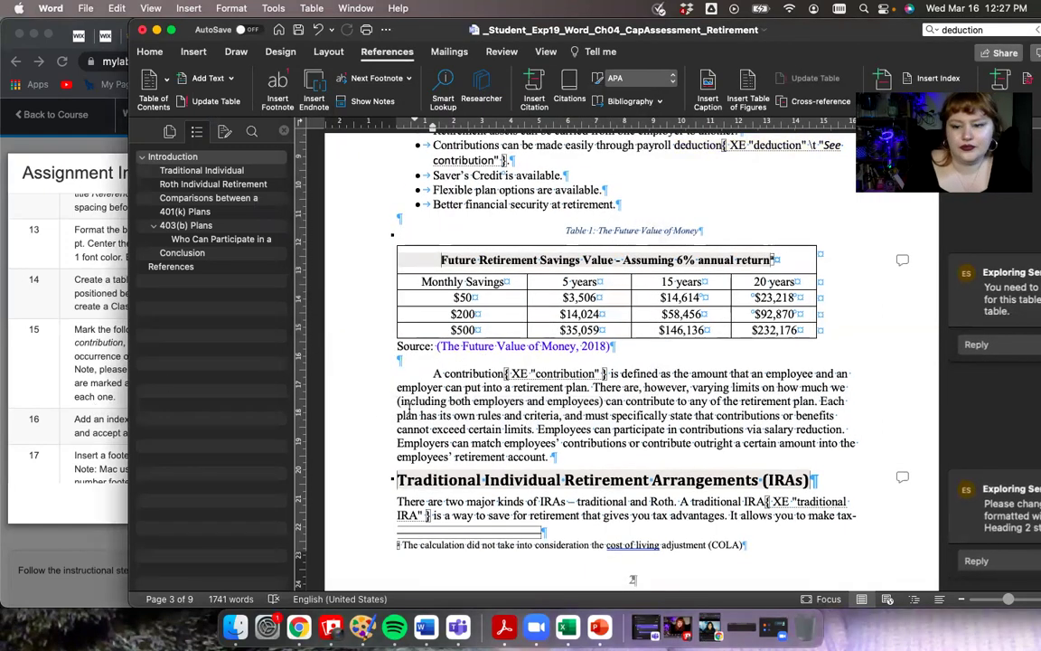
# Step: Save the document, plus a copy in Downloads named "_Student_Exp19_Word_Ch04_CapAssessment_Retirement COMPLETE.docx"
pyautogui.scroll(20, 409, 409)
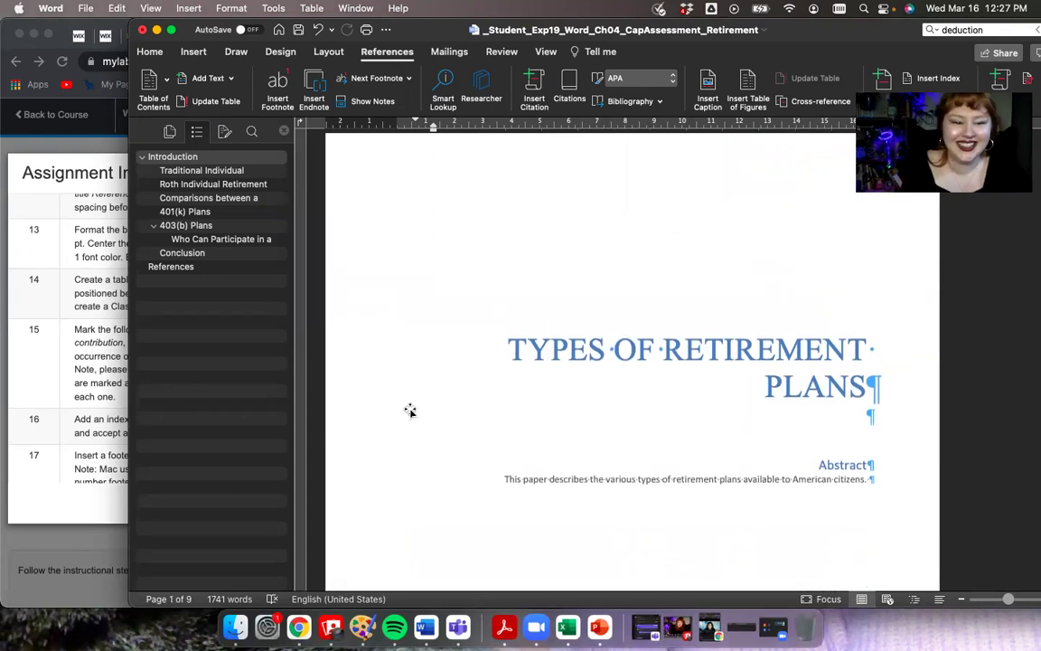
pyautogui.scroll(5, 409, 410)
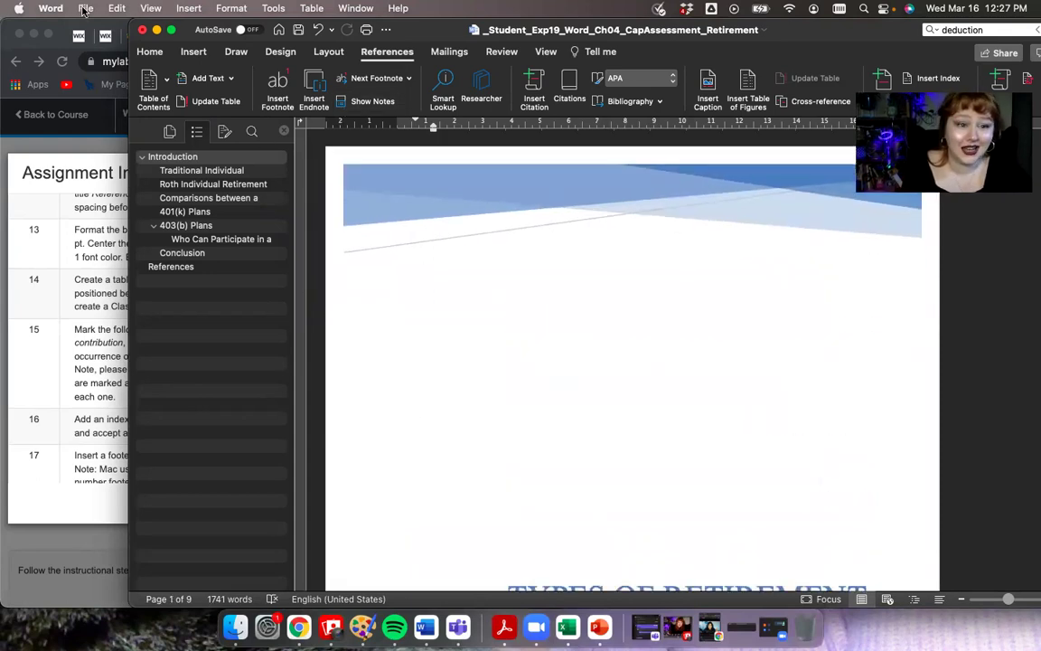
pyautogui.click(84, 8)
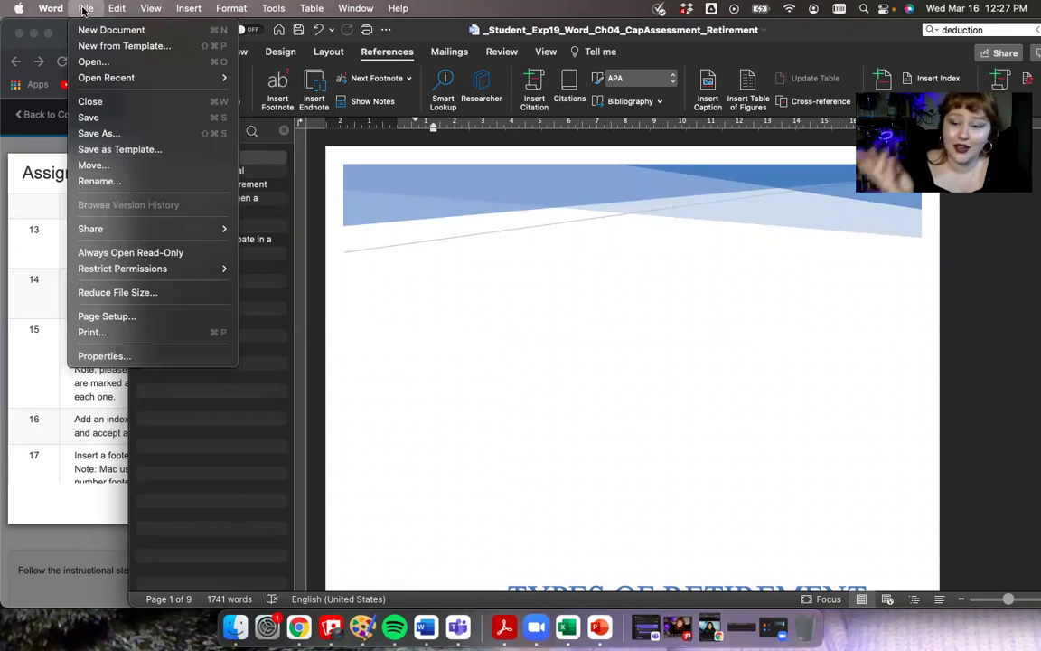
pyautogui.click(127, 124)
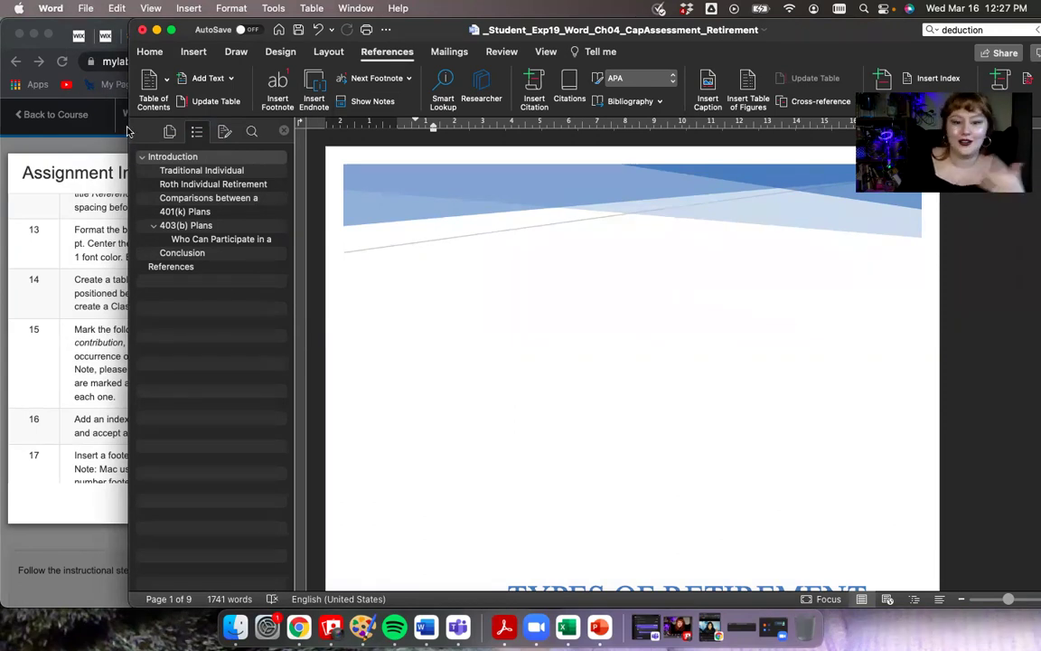
pyautogui.press('super+shift+s')
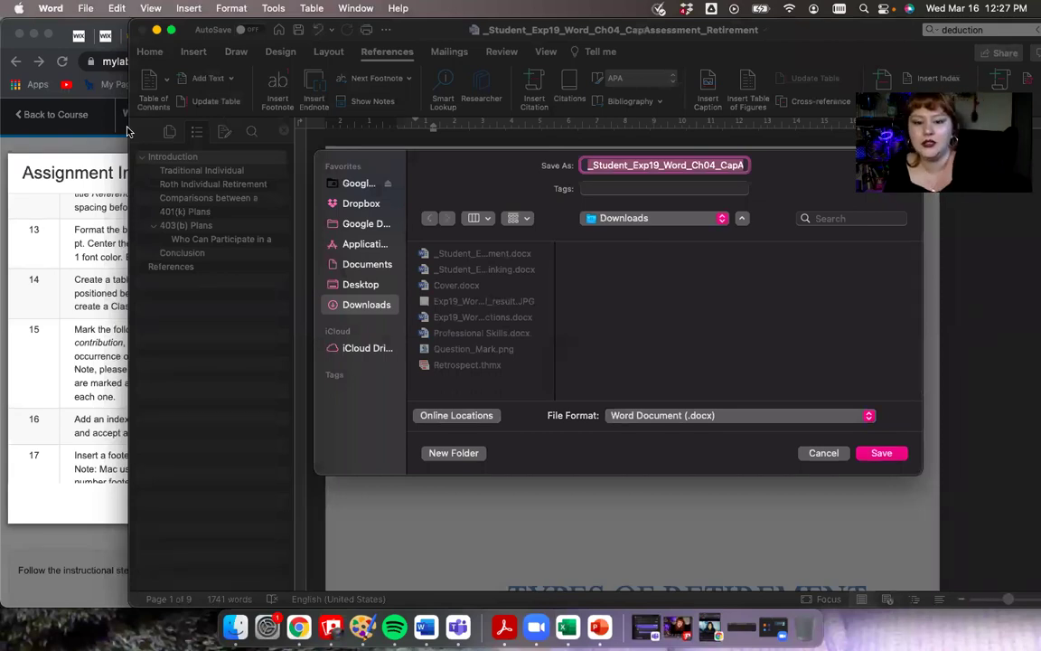
pyautogui.press('Right')
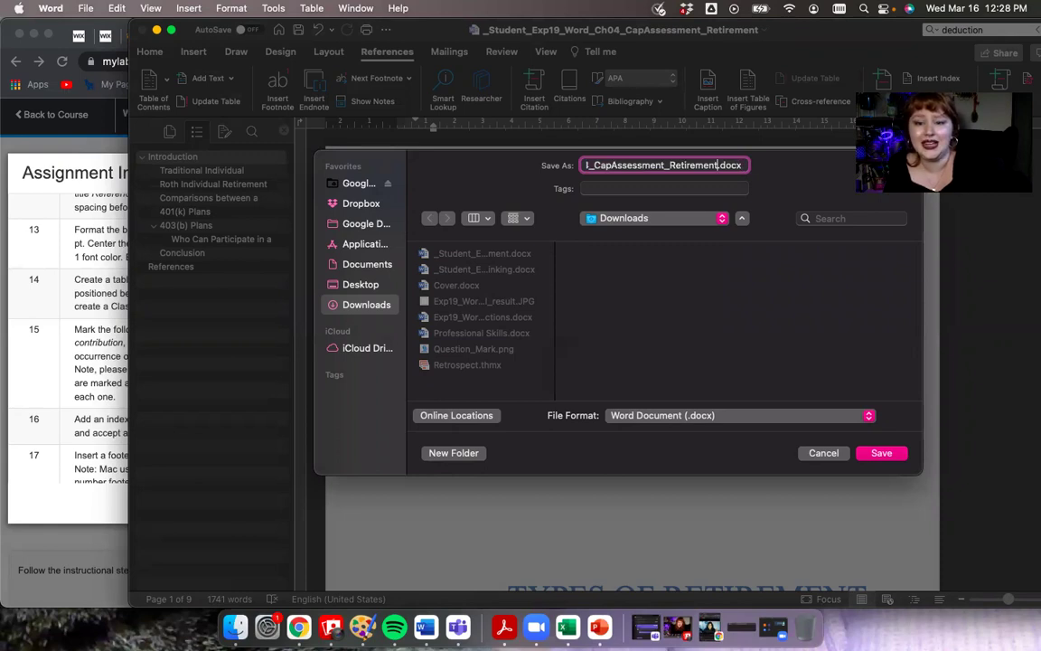
pyautogui.write('MPLETE')
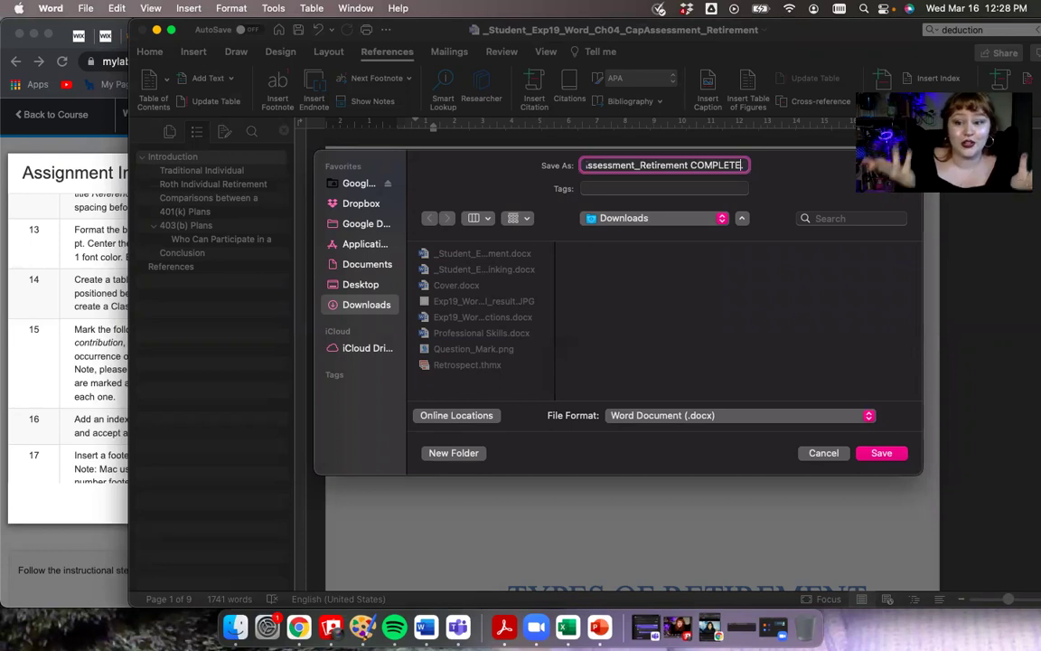
pyautogui.write('.')
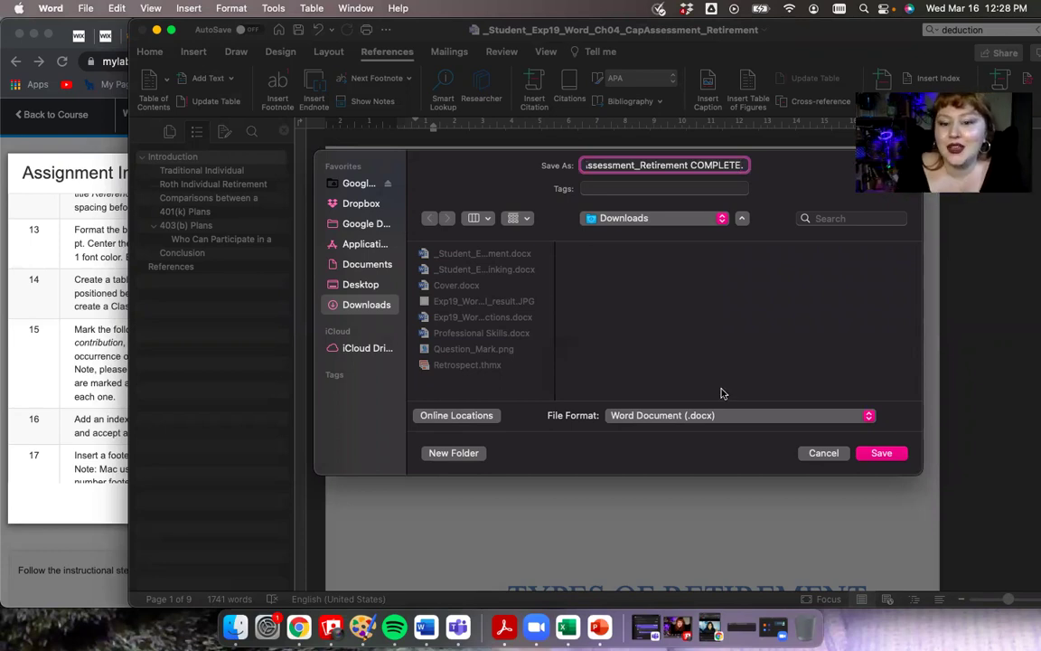
pyautogui.click(894, 459)
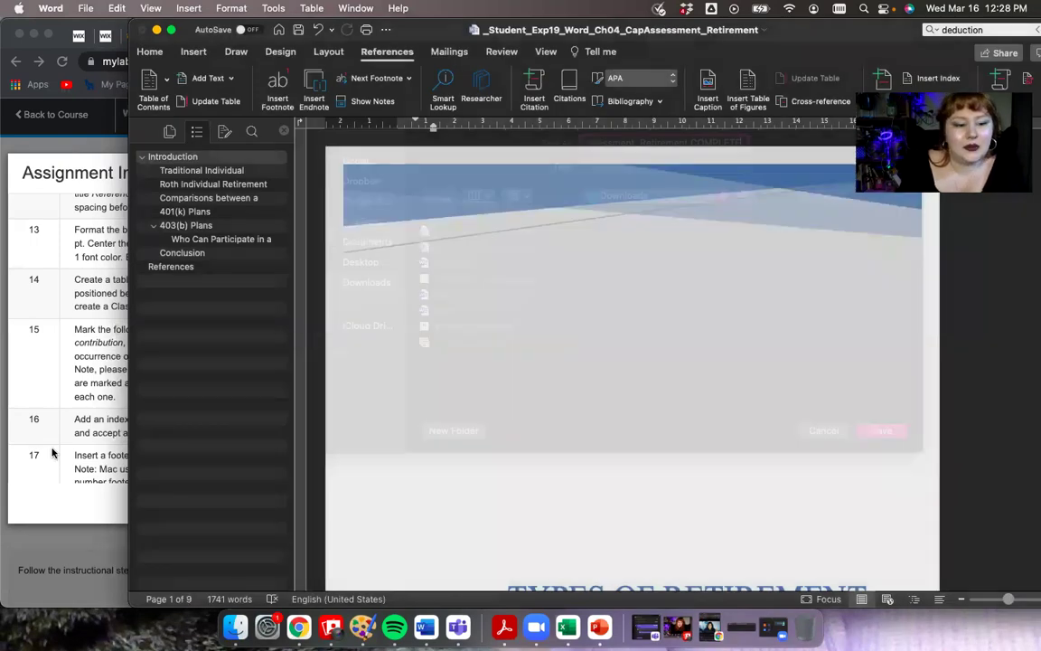
# Step: Switch to Chrome, close the assignment instructions and widen the browser window over the Word Chapter 4 Assignment page
pyautogui.click(69, 426)
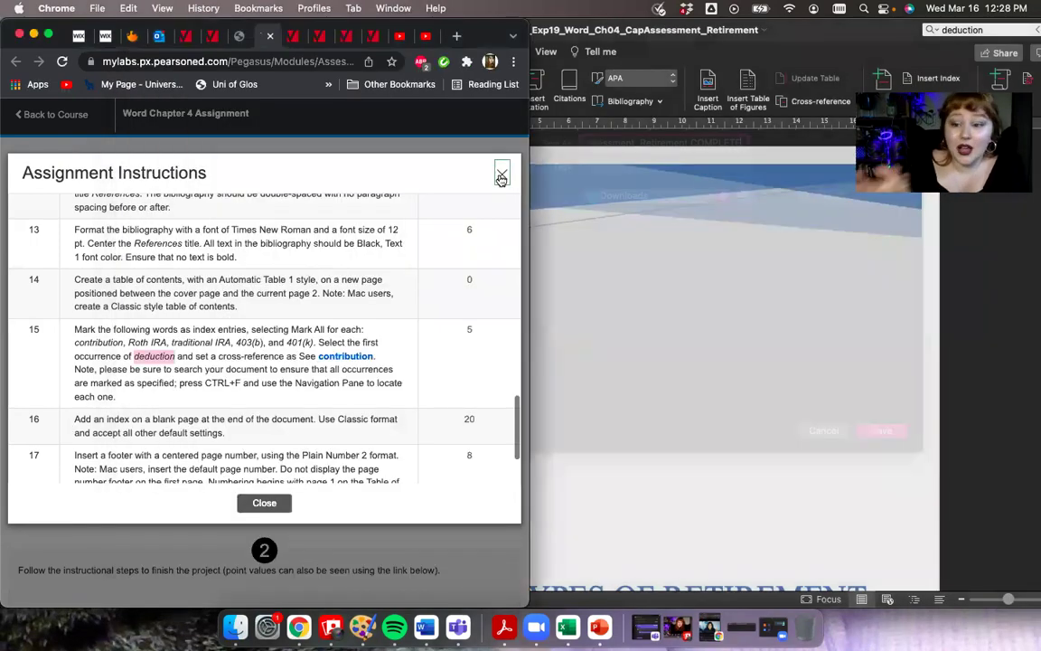
pyautogui.click(500, 176)
pyautogui.scroll(-5, 333, 395)
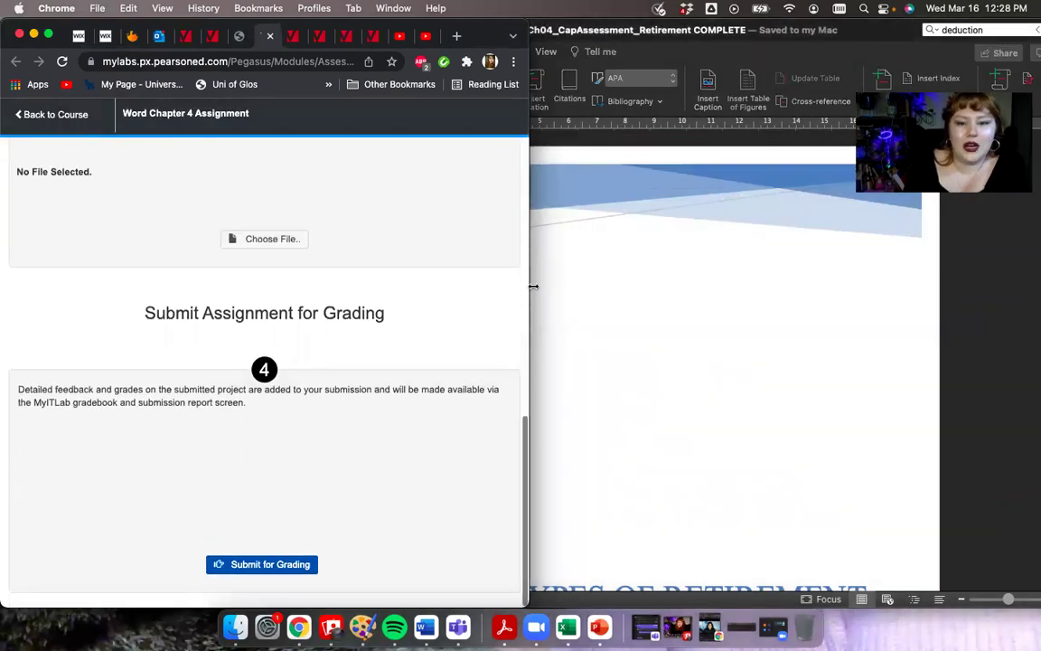
pyautogui.moveTo(530, 285); pyautogui.dragTo(759, 281)
# Step: Choose "_Student_Exp19_Word_Ch04_CapAssessment_Retirement COMPLETE.docx" from Downloads as the completed assignment file
pyautogui.click(470, 421)
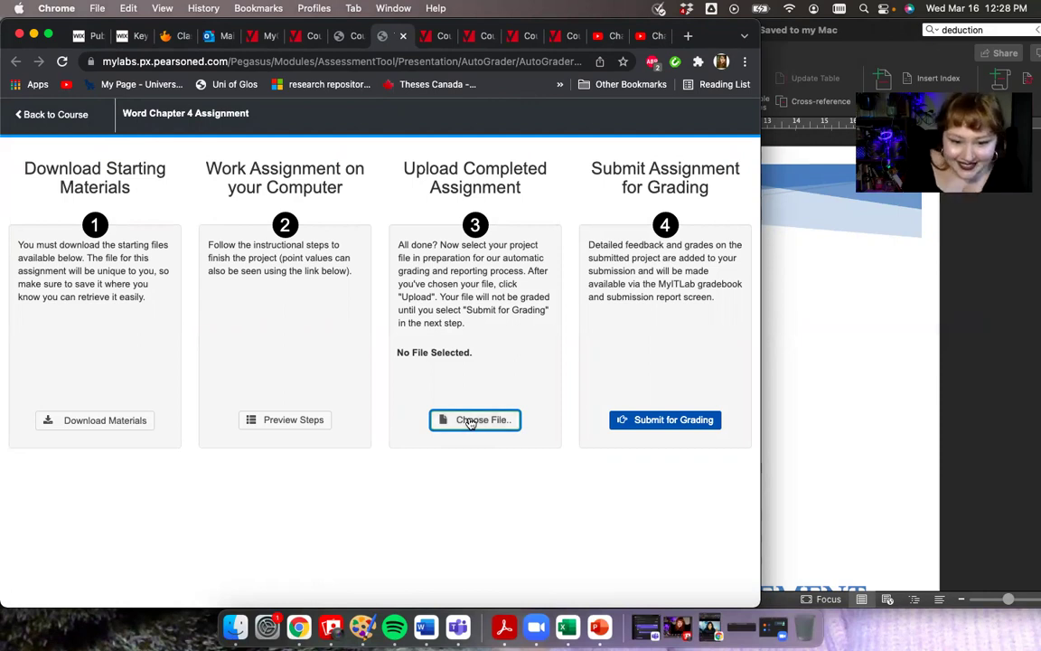
pyautogui.click(471, 420)
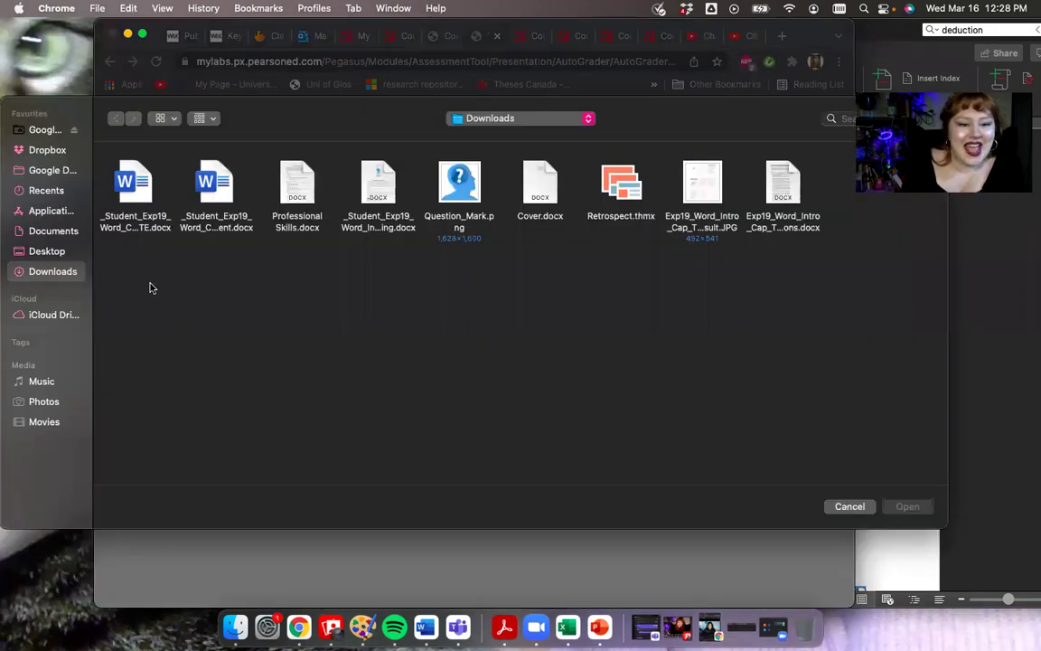
pyautogui.click(137, 200)
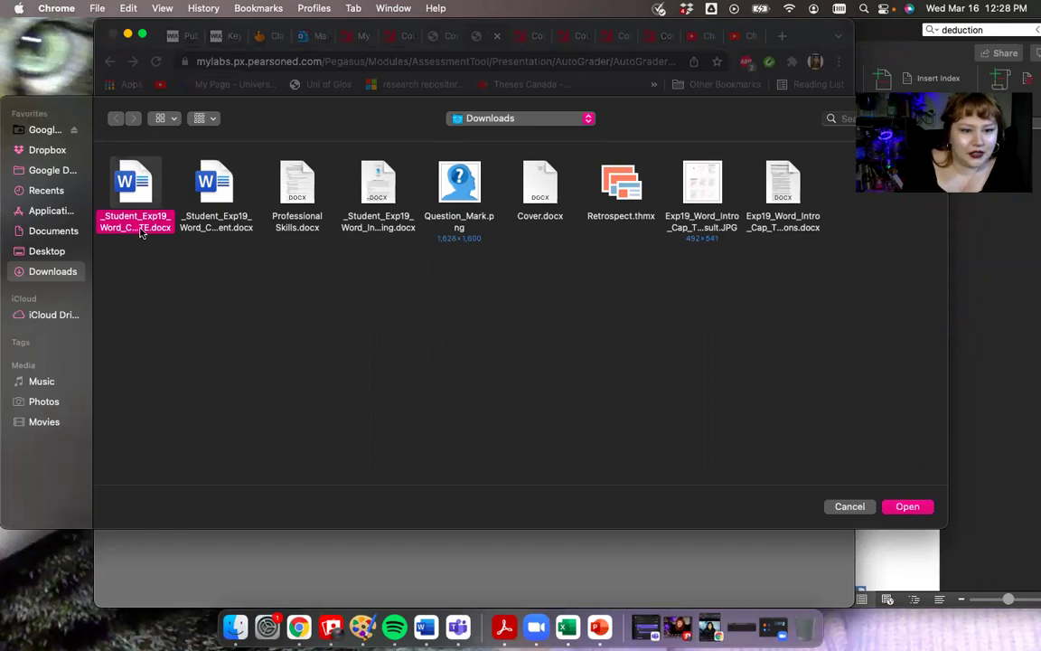
pyautogui.click(908, 507)
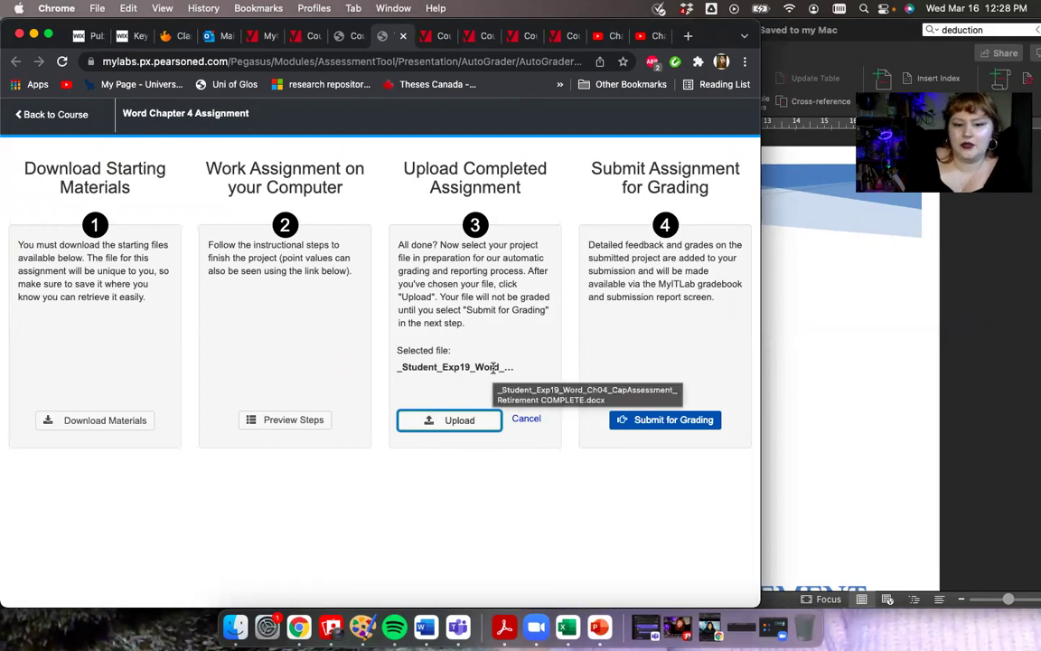
# Step: Upload the chosen file and submit the assignment for grading, closing the assignment
pyautogui.click(458, 420)
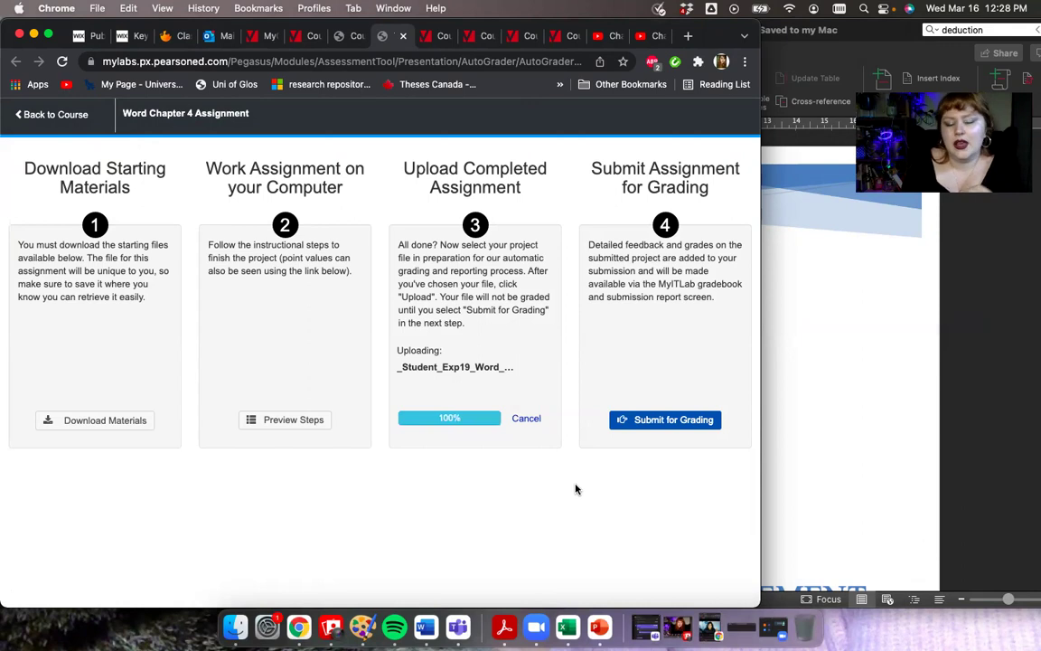
pyautogui.click(666, 421)
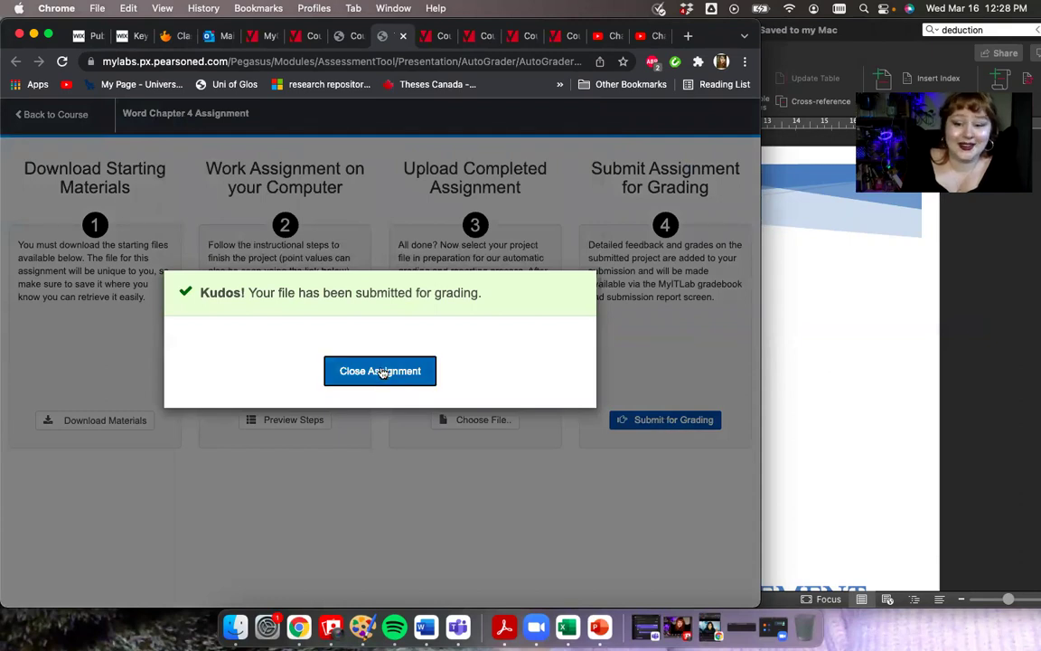
pyautogui.click(381, 373)
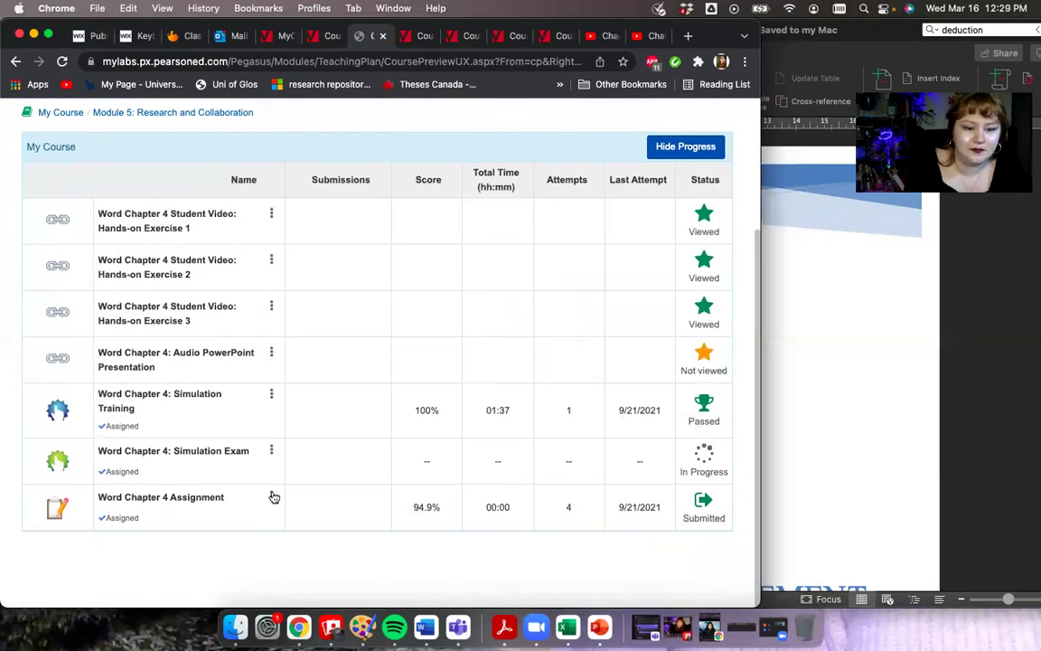
# Step: Open the submissions view for Word Chapter 4 Assignment from the Module 5 course list
pyautogui.click(273, 497)
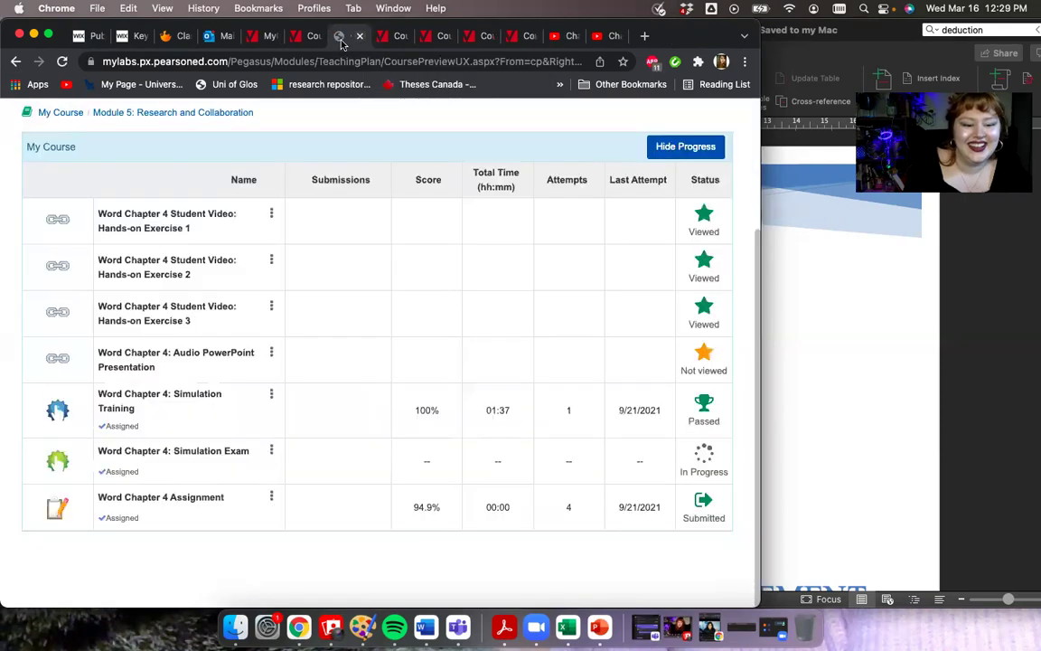
pyautogui.click(272, 495)
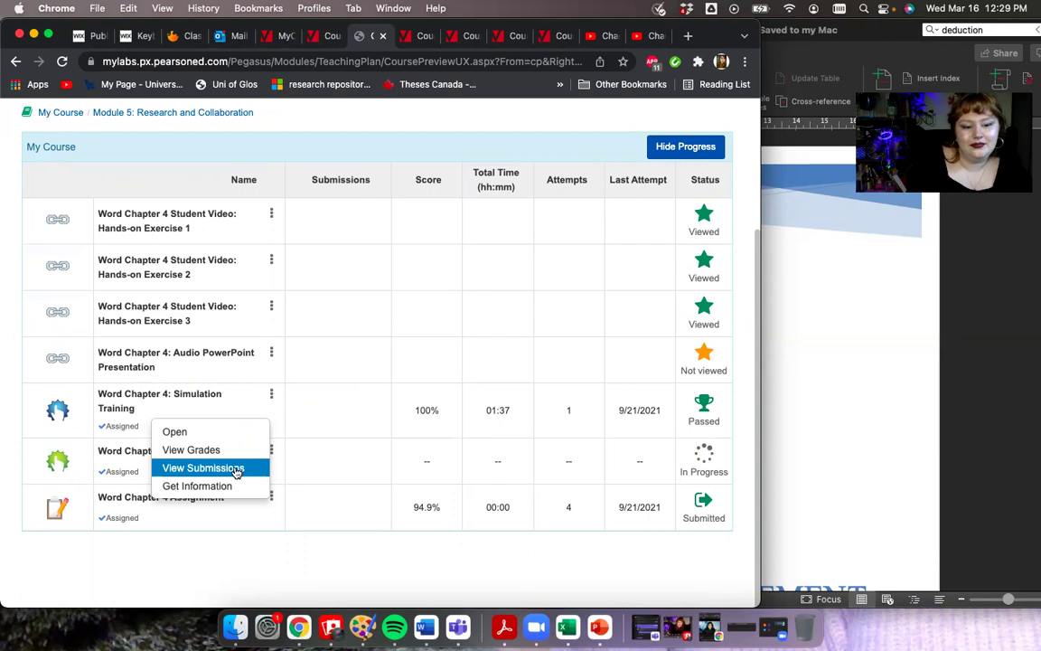
pyautogui.click(178, 473)
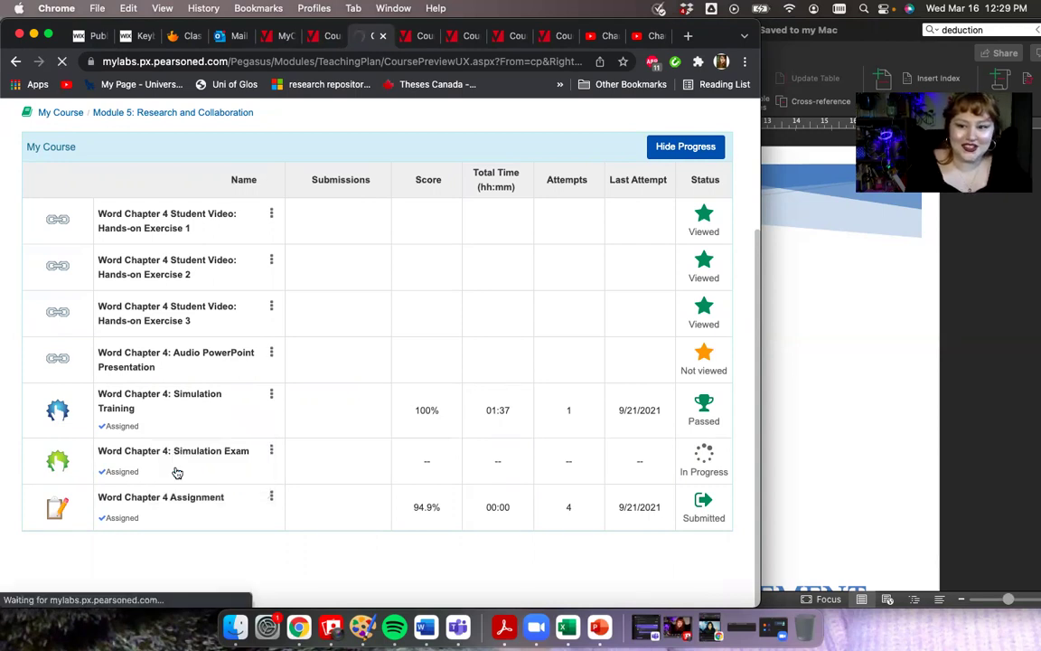